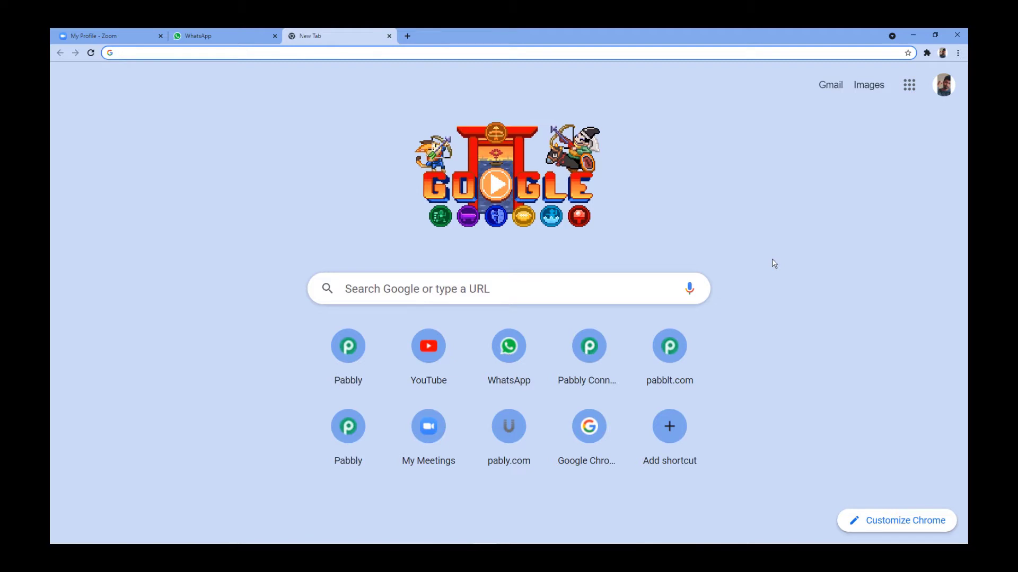
Step: Go to pabbly.com and open the Pabbly Connect product page
type("pabb")
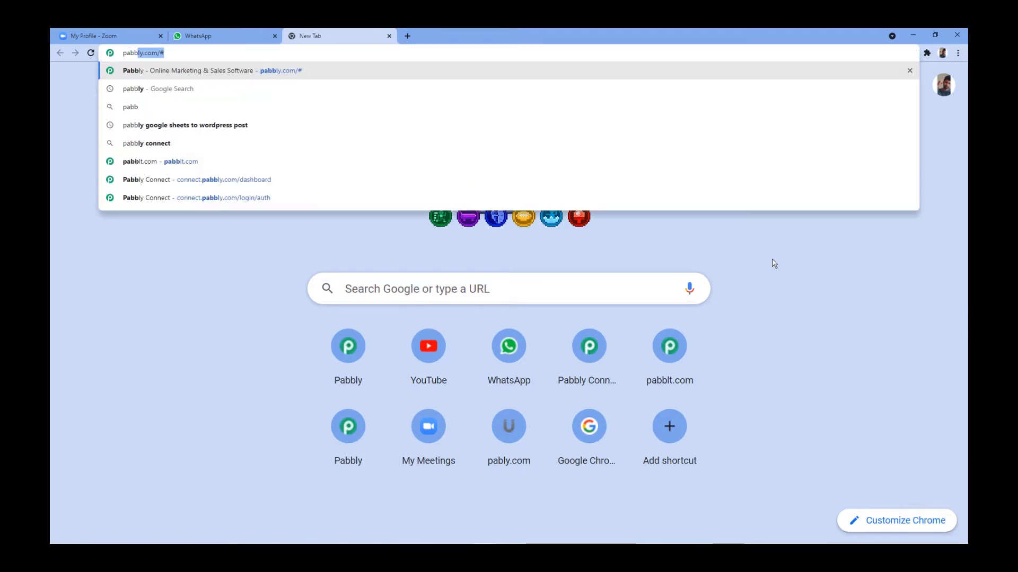
type("ly.com")
key("Return")
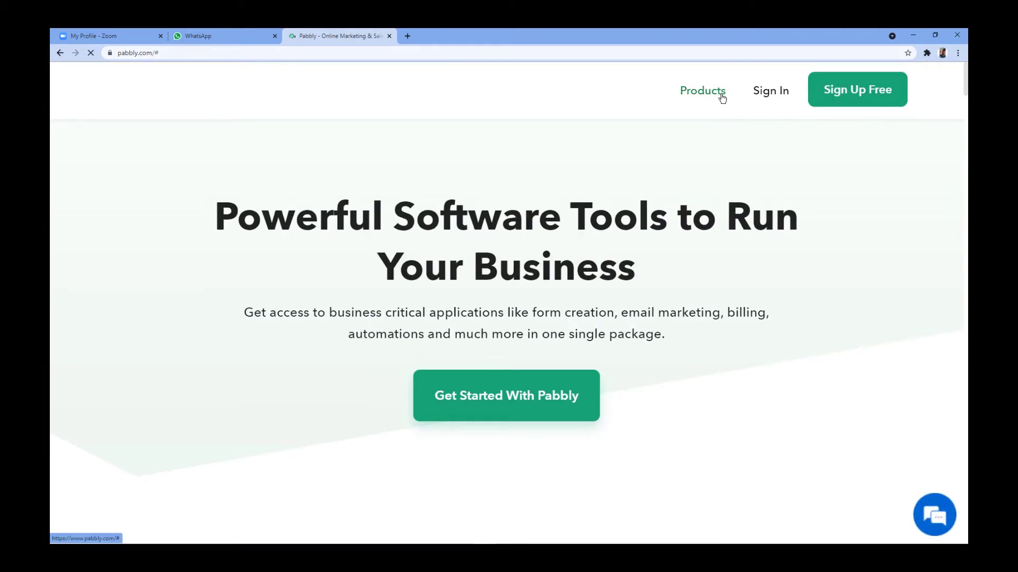
mouse_move(720, 94)
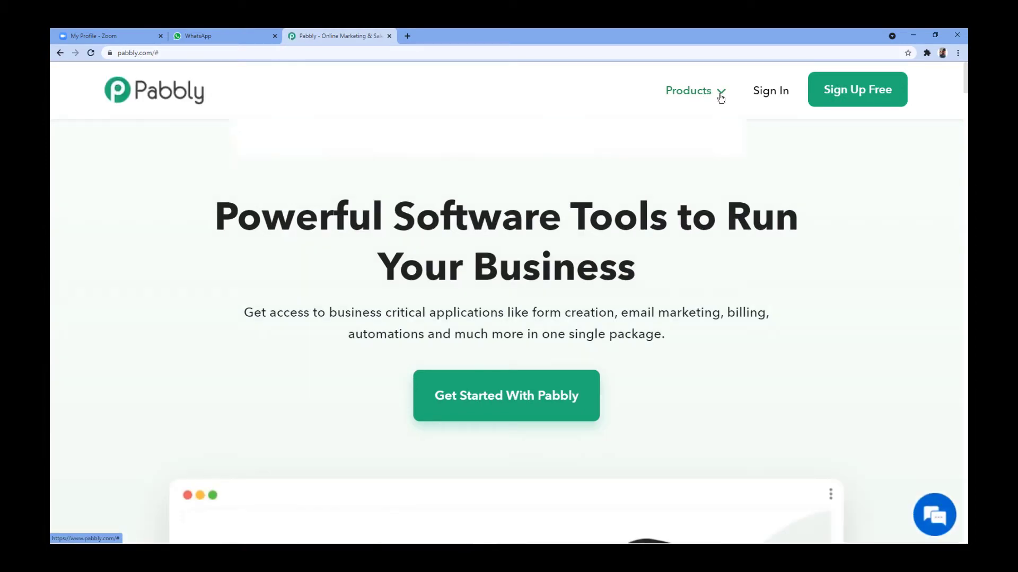
left_click(342, 290)
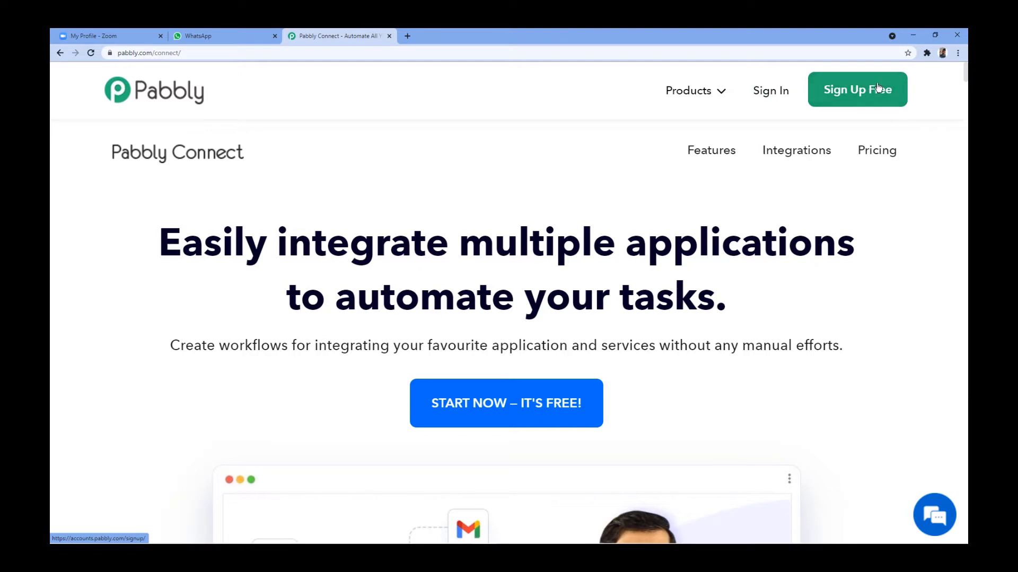
Step: Sign in to the Pabbly account and access the Connect app
left_click(768, 97)
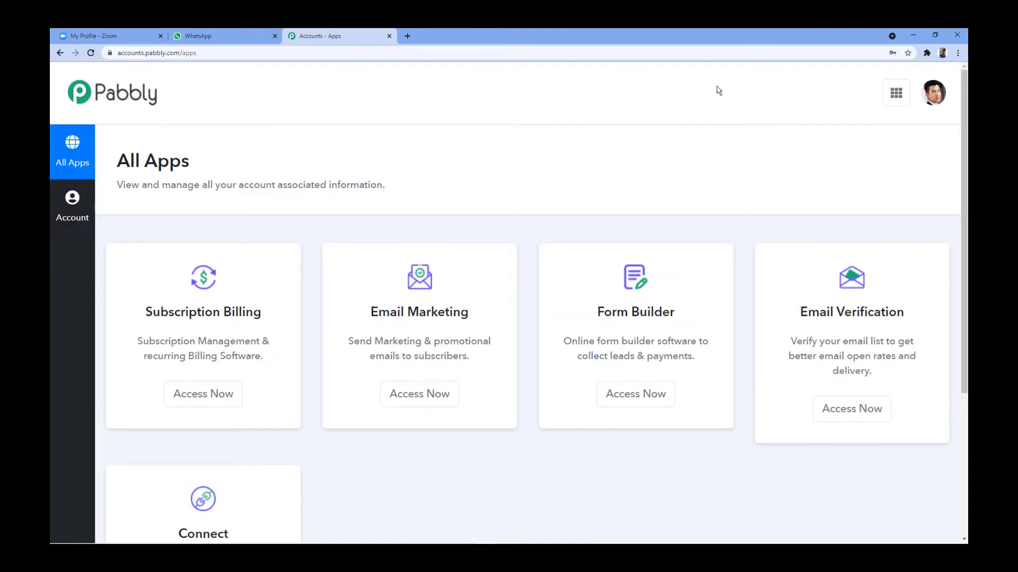
scroll(649, 101, "down", 4)
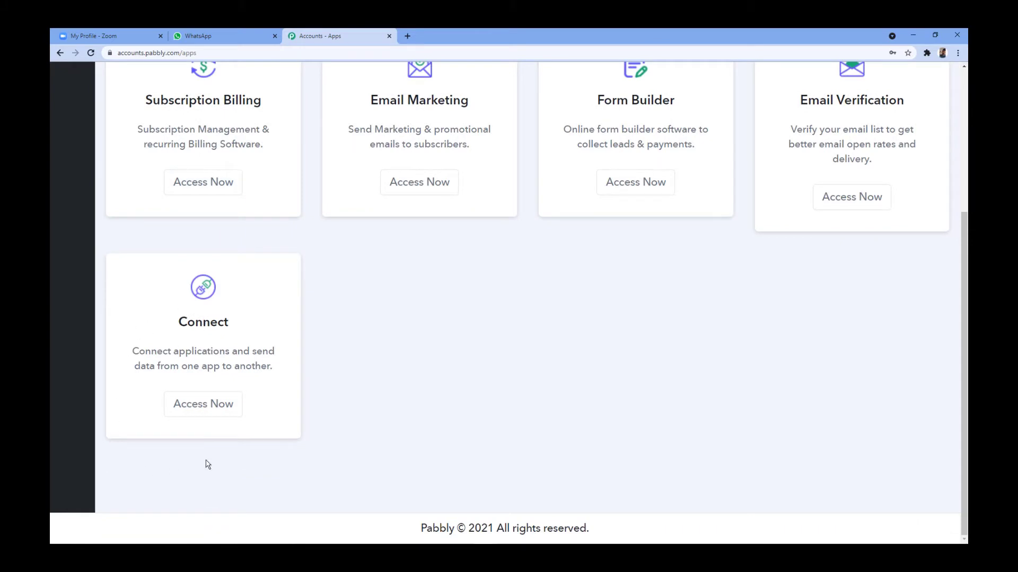
left_click(217, 409)
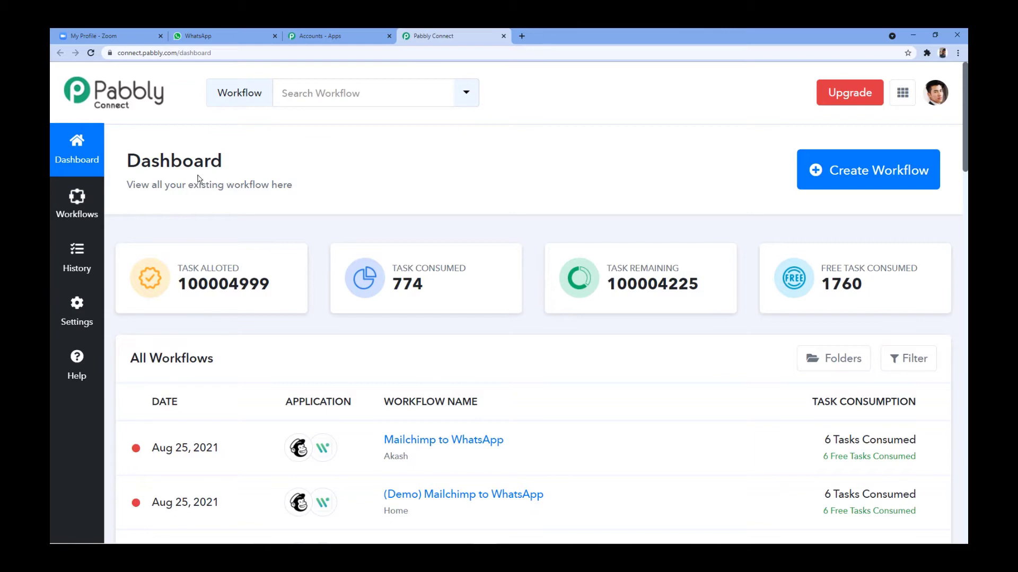
Step: Create a new workflow named "Zoom to WhatsApp"
left_click(862, 180)
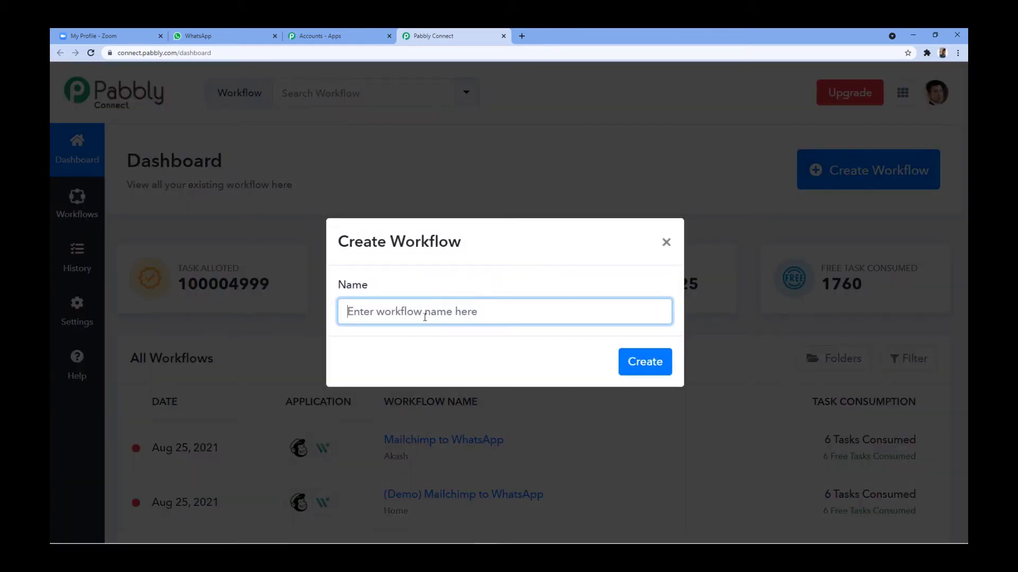
type("Zoom to W")
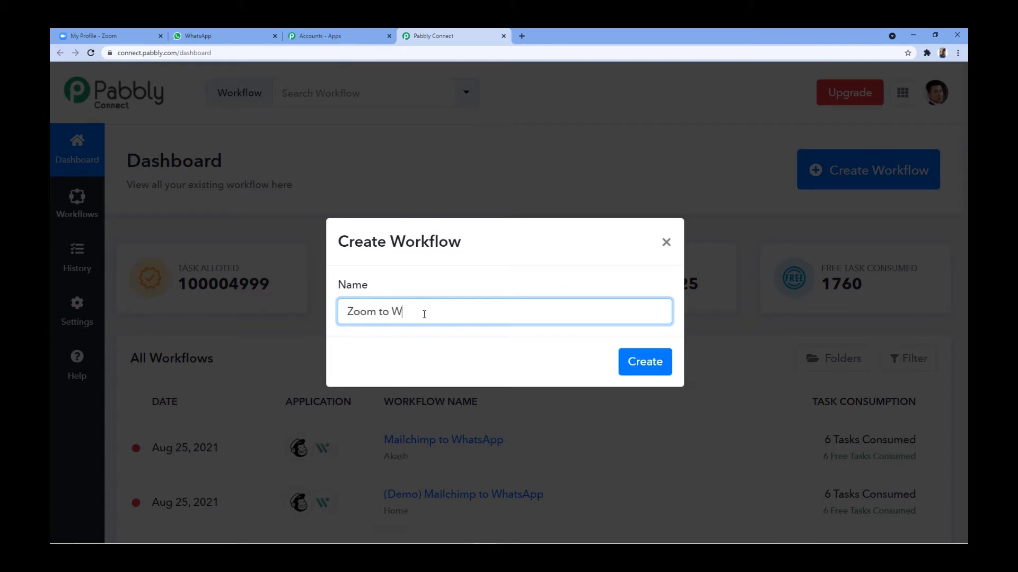
type("hatsApp")
left_click(647, 362)
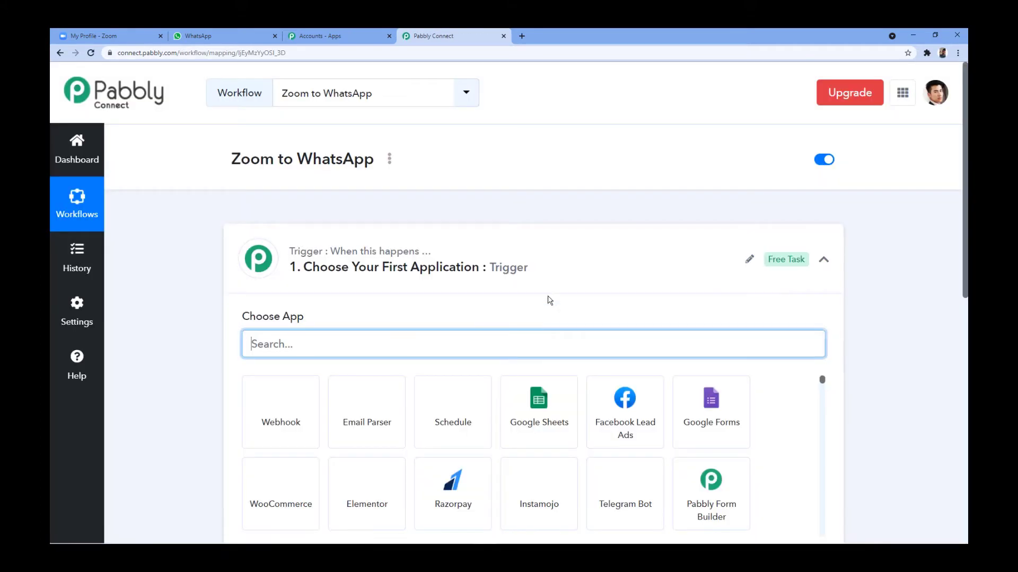
left_click(548, 277)
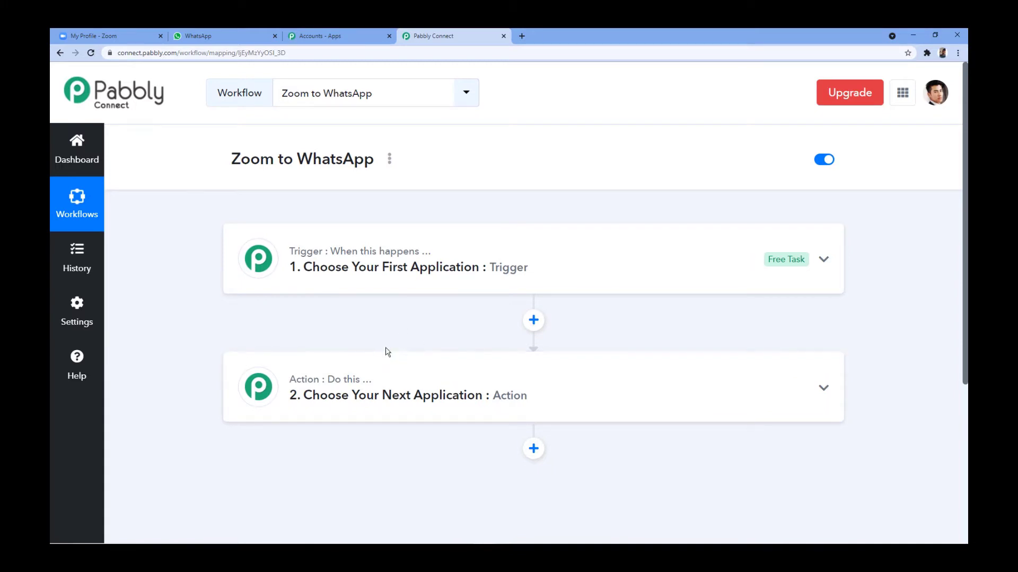
mouse_move(373, 257)
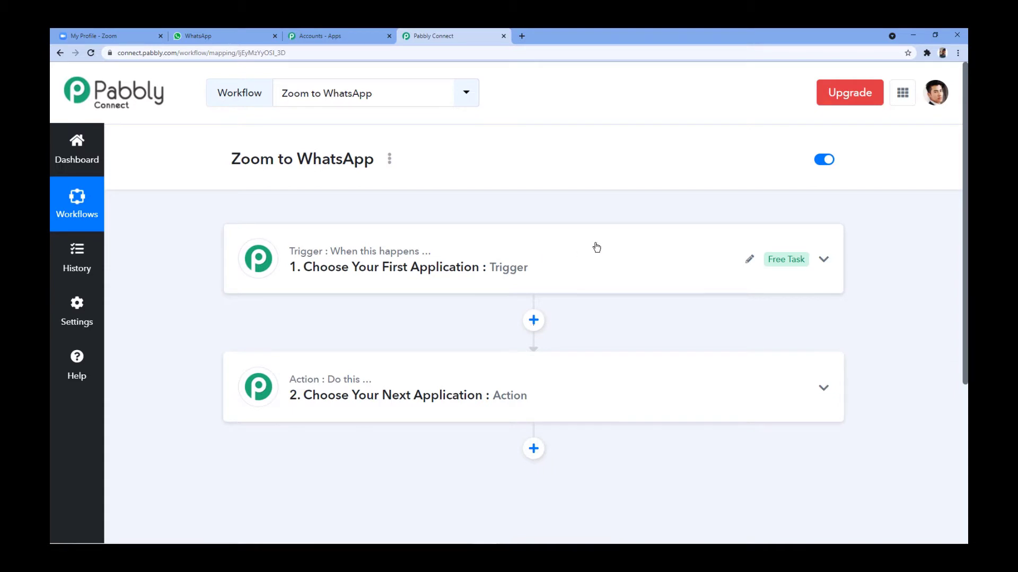
mouse_move(367, 384)
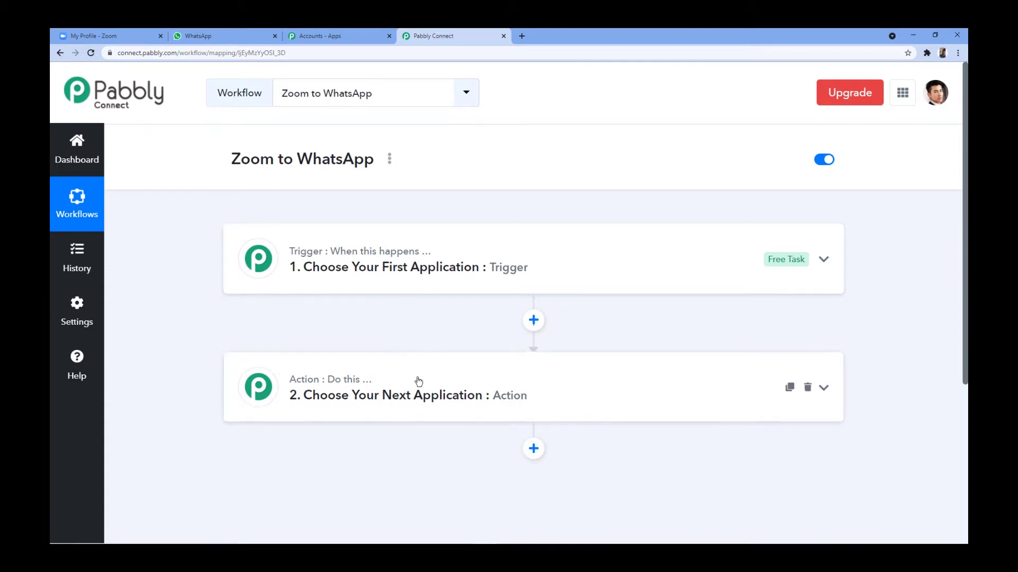
left_click(330, 268)
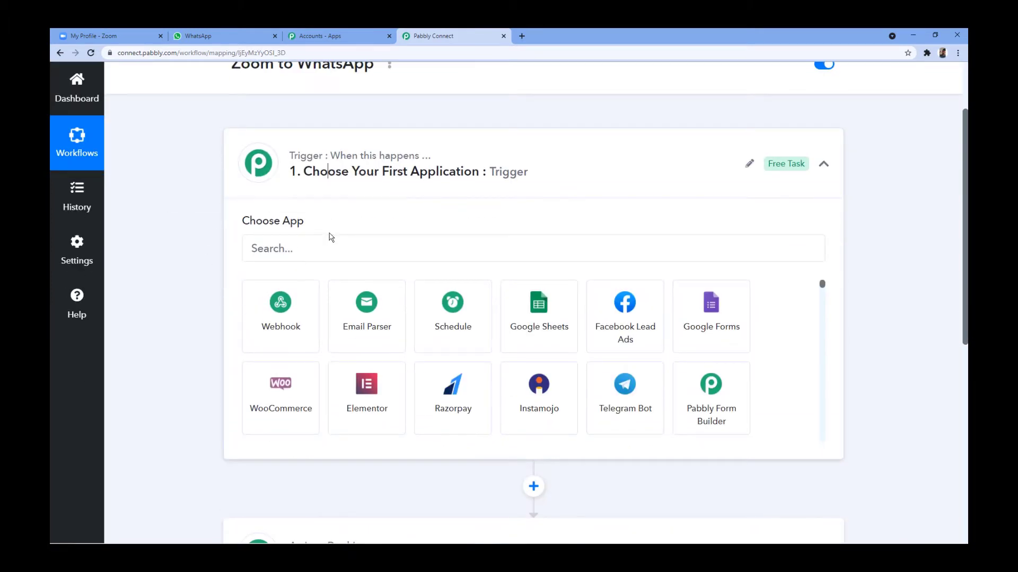
Step: Set the workflow's trigger to the Zoom app with the Configure Webhooks event
left_click(288, 247)
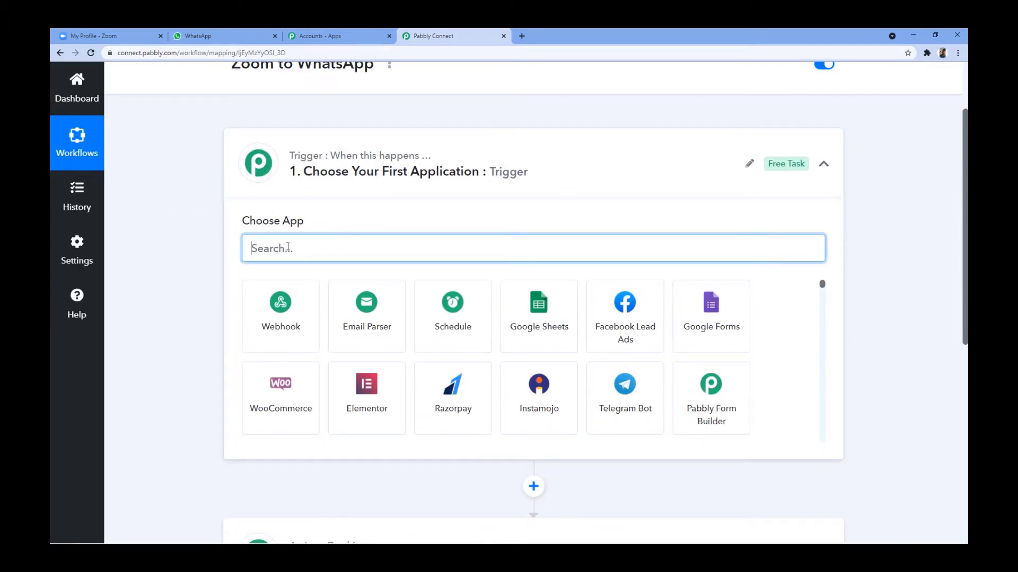
type("Zoom")
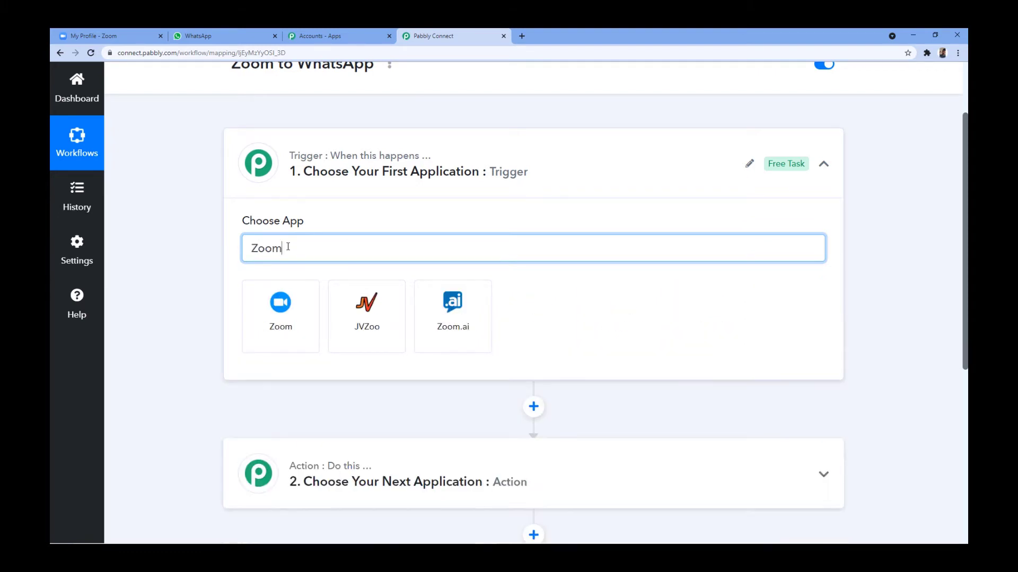
left_click(286, 313)
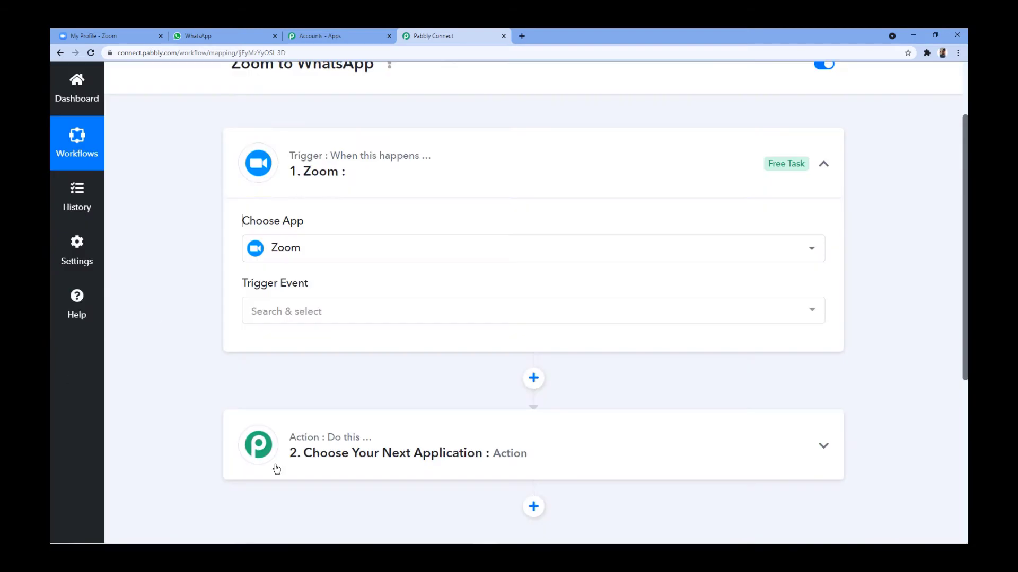
left_click(389, 318)
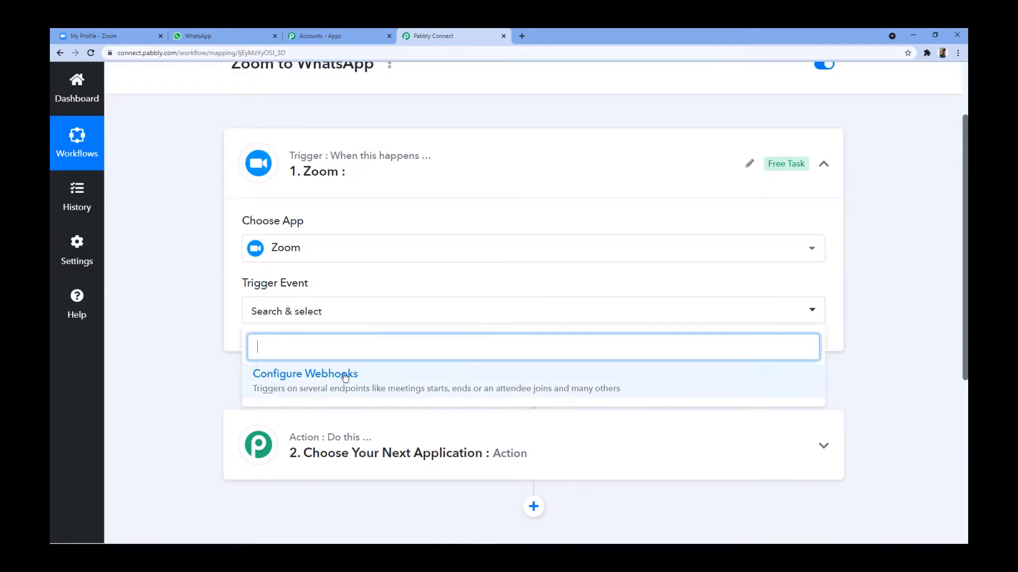
left_click(370, 380)
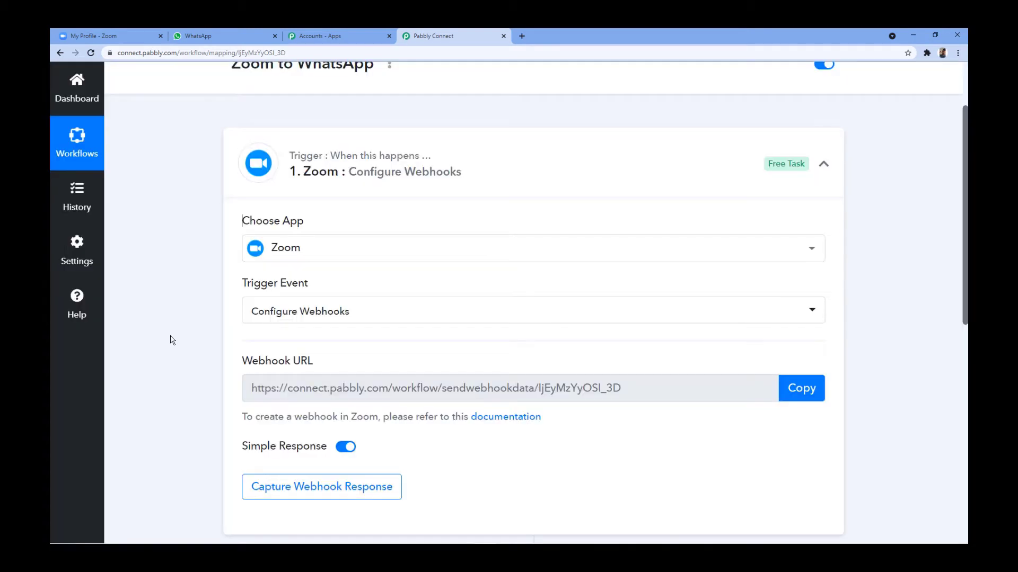
scroll(182, 318, "down", 2)
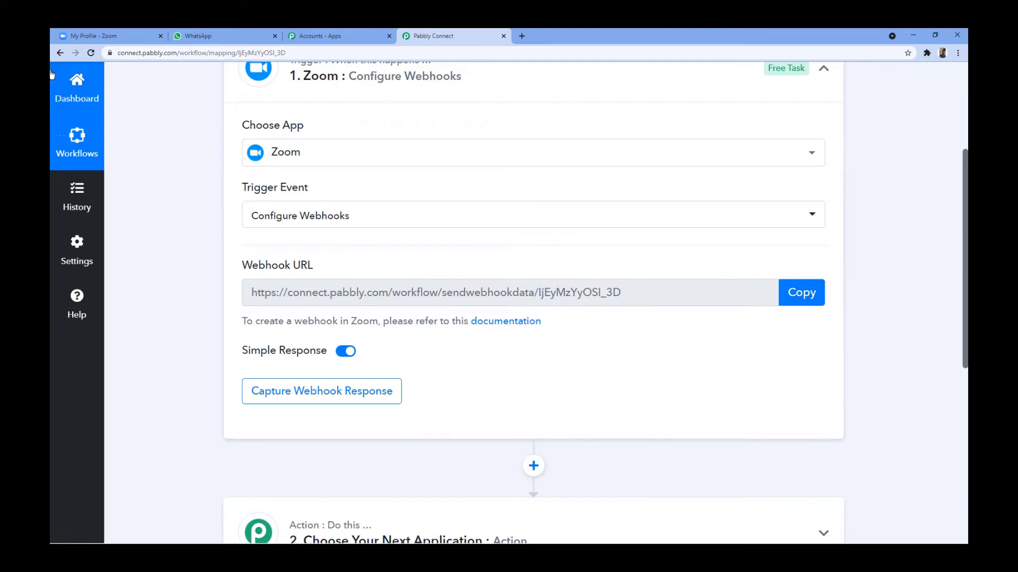
Step: Switch to the Zoom account and open the Integration page in its advanced admin settings
left_click(126, 37)
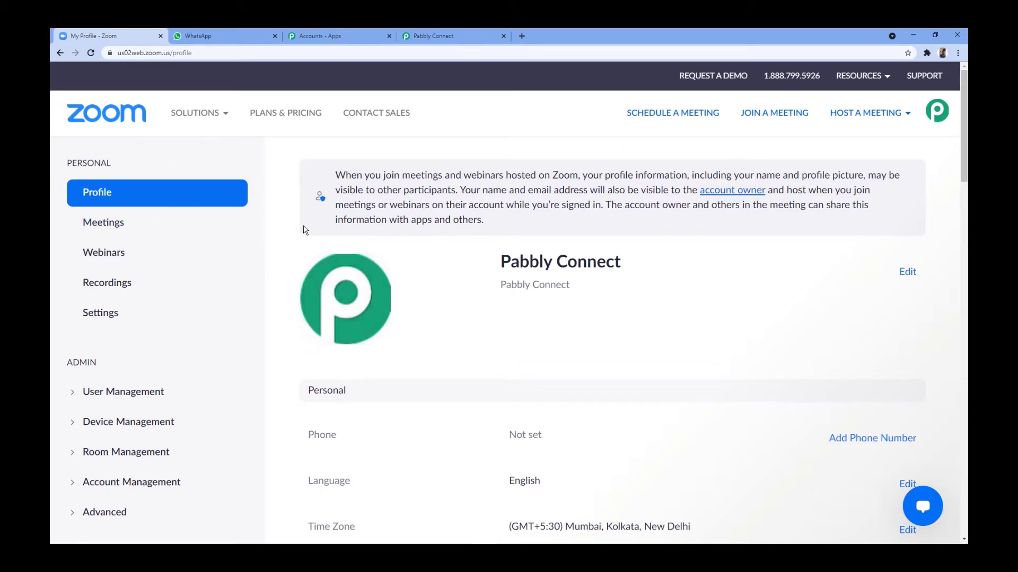
scroll(305, 229, "down", 2)
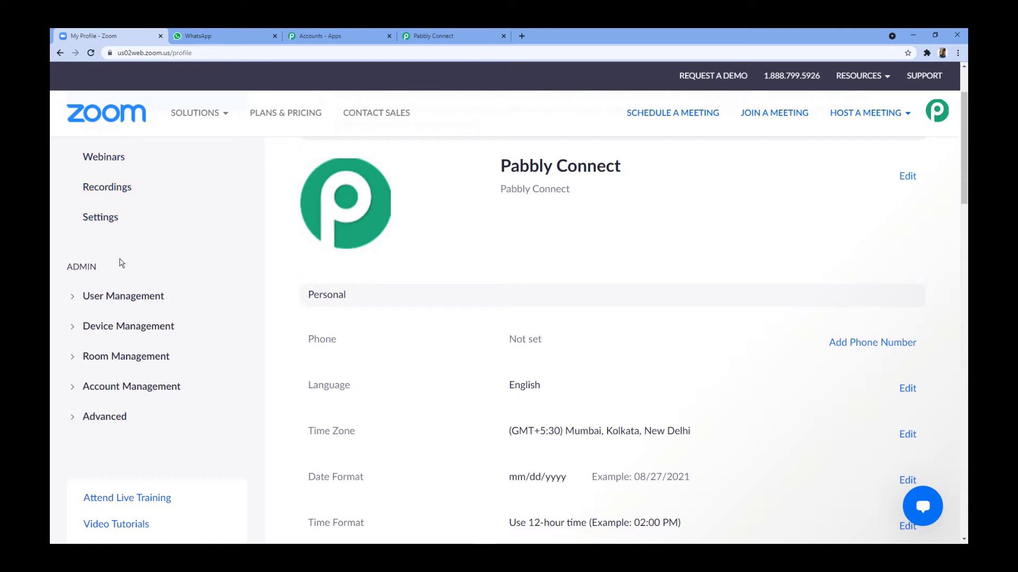
scroll(122, 263, "down", 2)
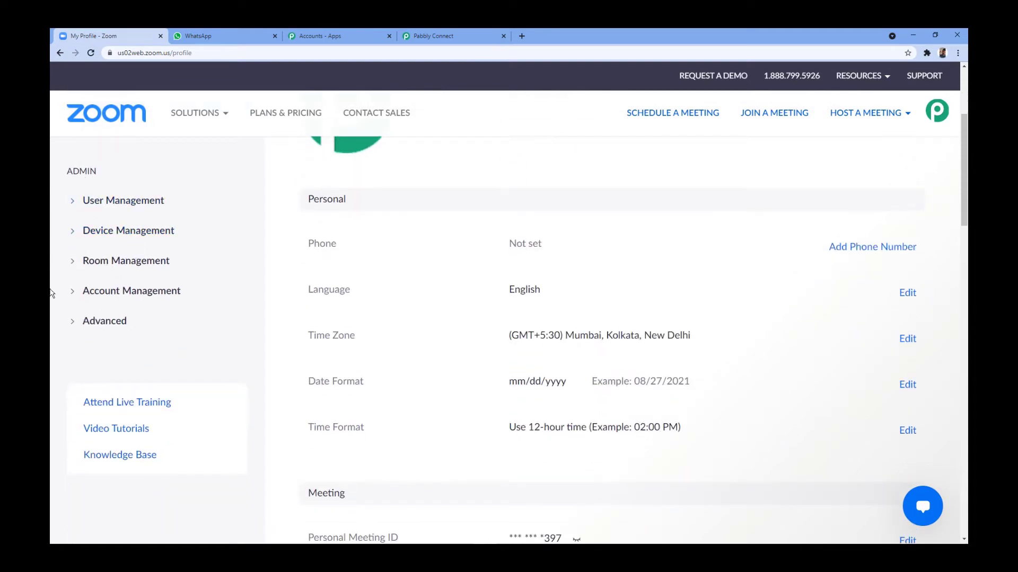
right_click(99, 323)
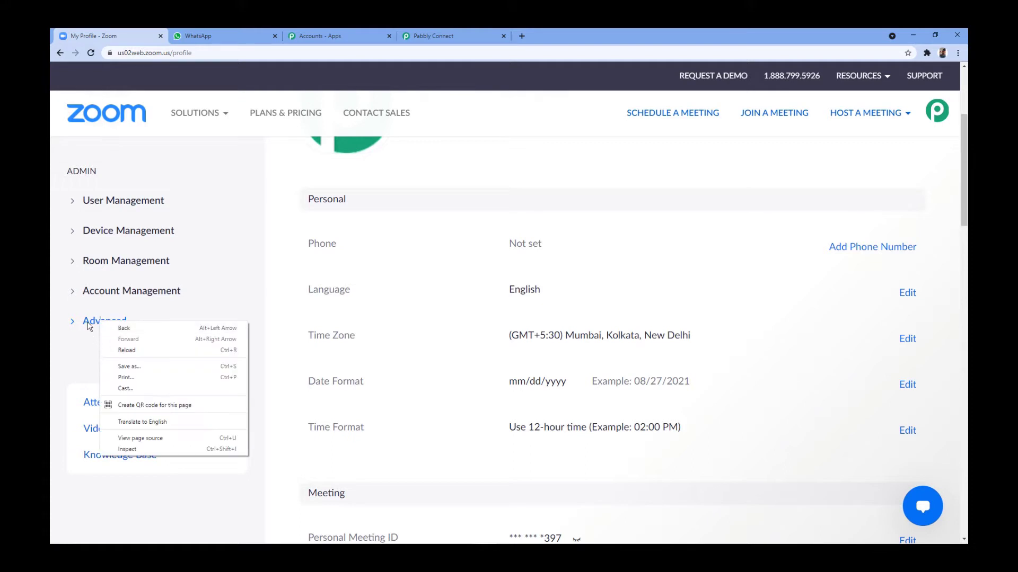
left_click(94, 323)
scroll(79, 318, "down", 2)
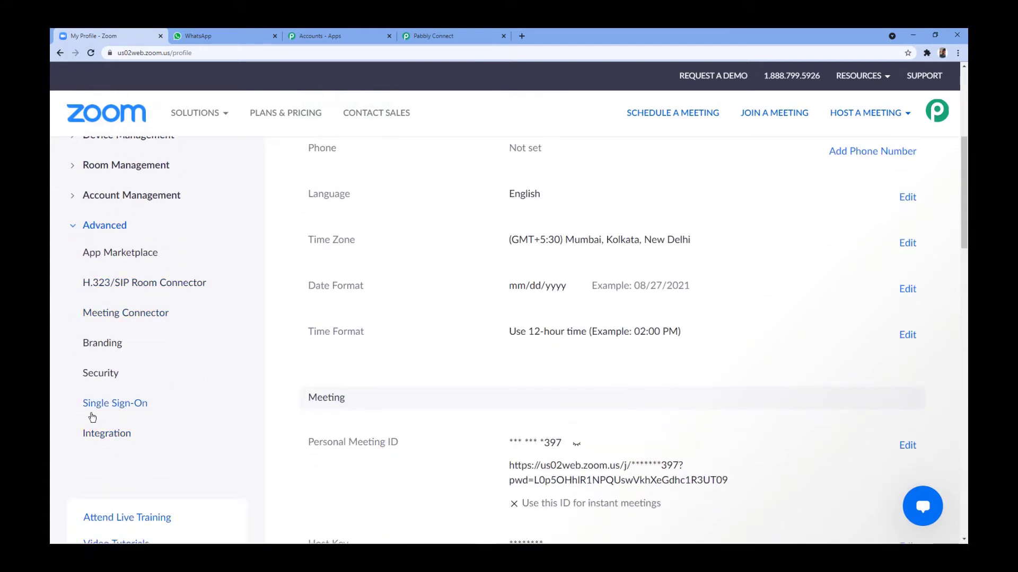
left_click(116, 438)
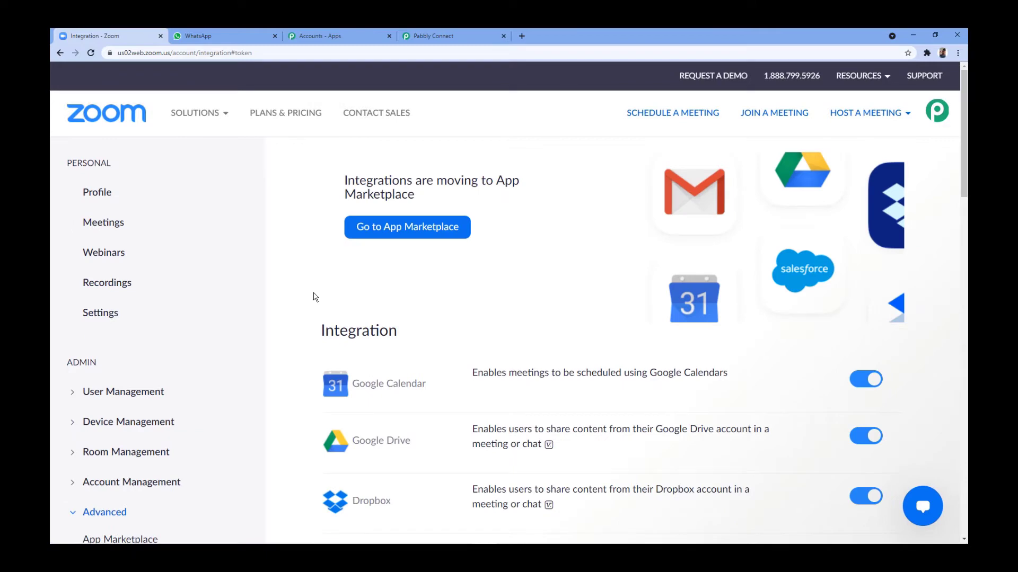
Step: Go to the Zoom App Marketplace and open the Build App page for choosing an app type
scroll(318, 249, "down", 2)
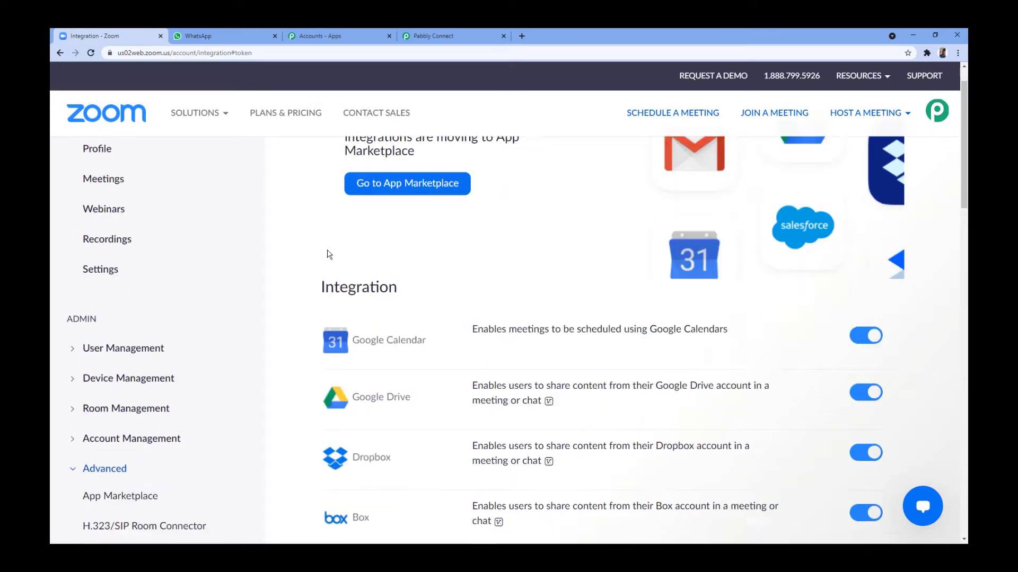
scroll(339, 260, "up", 2)
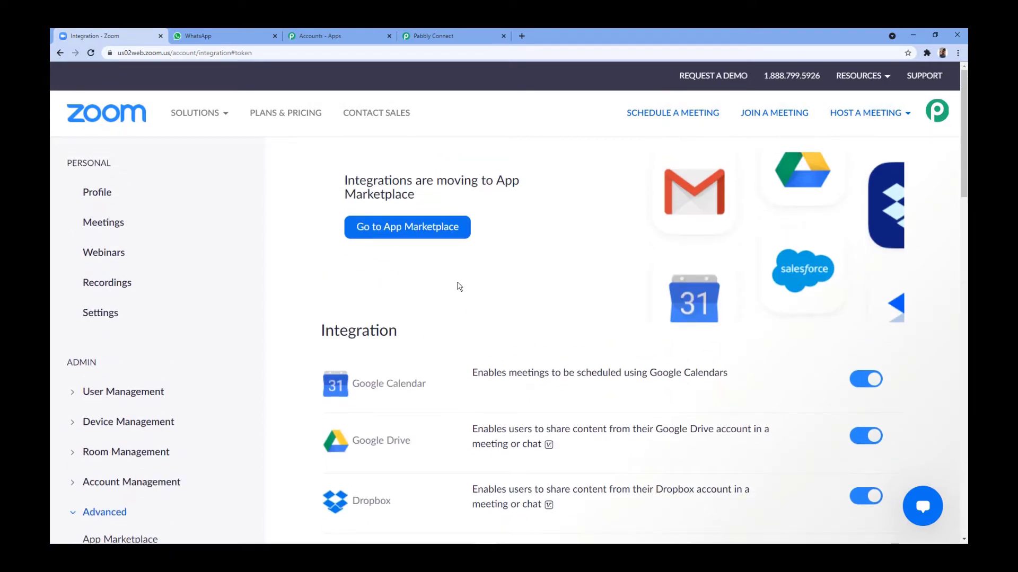
left_click(387, 238)
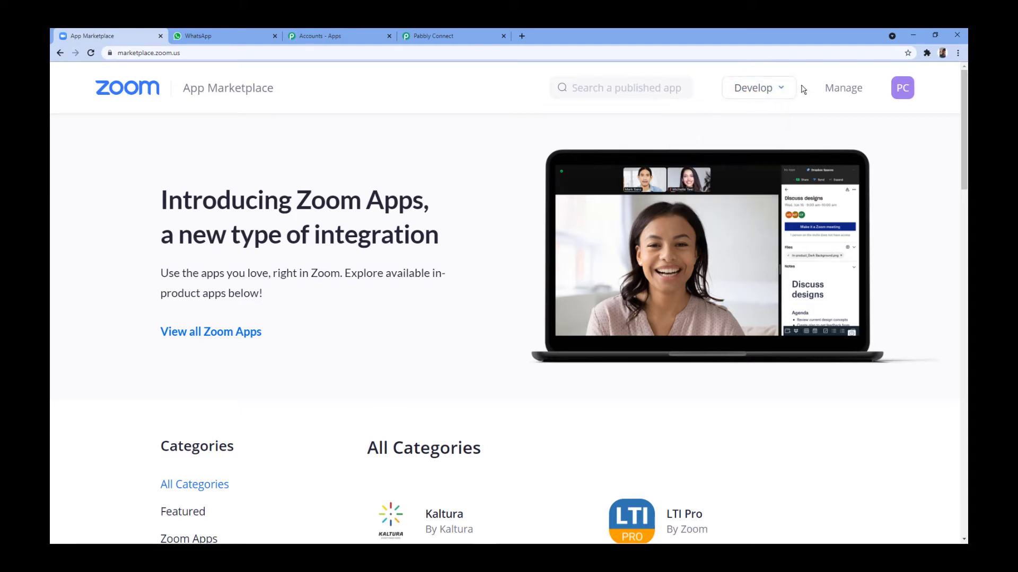
mouse_move(781, 91)
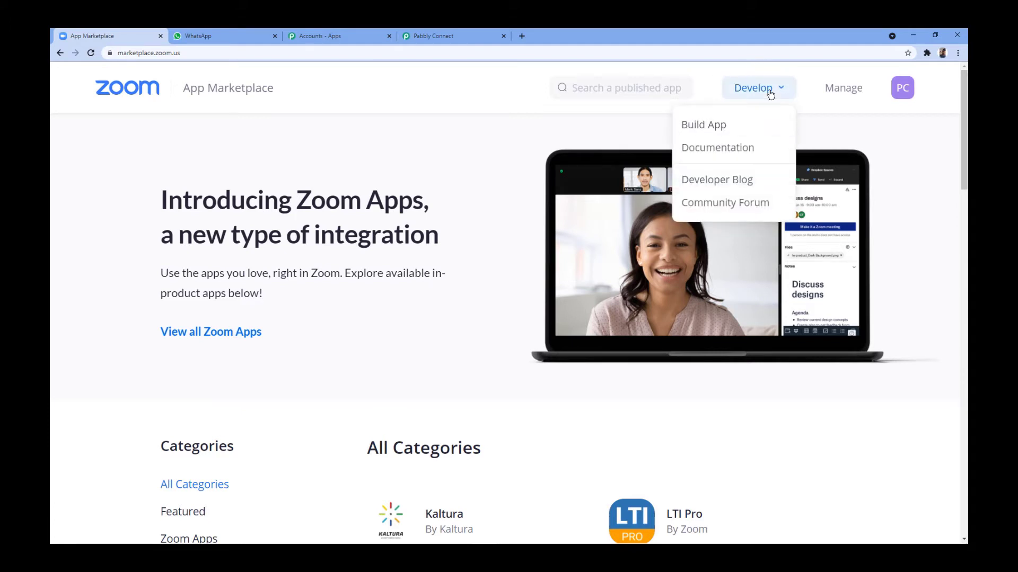
left_click(726, 127)
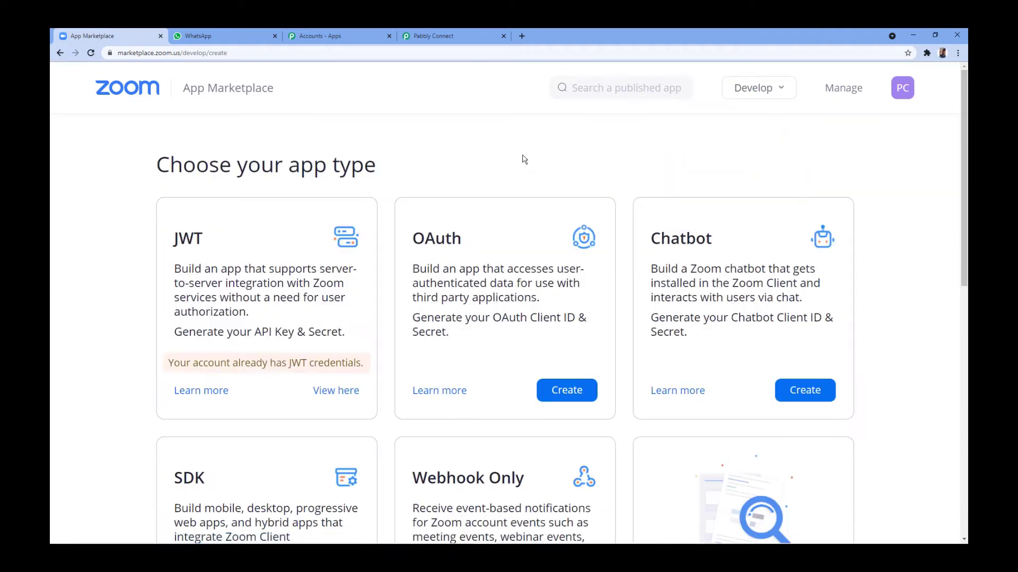
Step: Review the available app types and open the account's existing JWT app
scroll(130, 215, "down", 3)
scroll(129, 223, "up", 3)
scroll(269, 229, "down", 2)
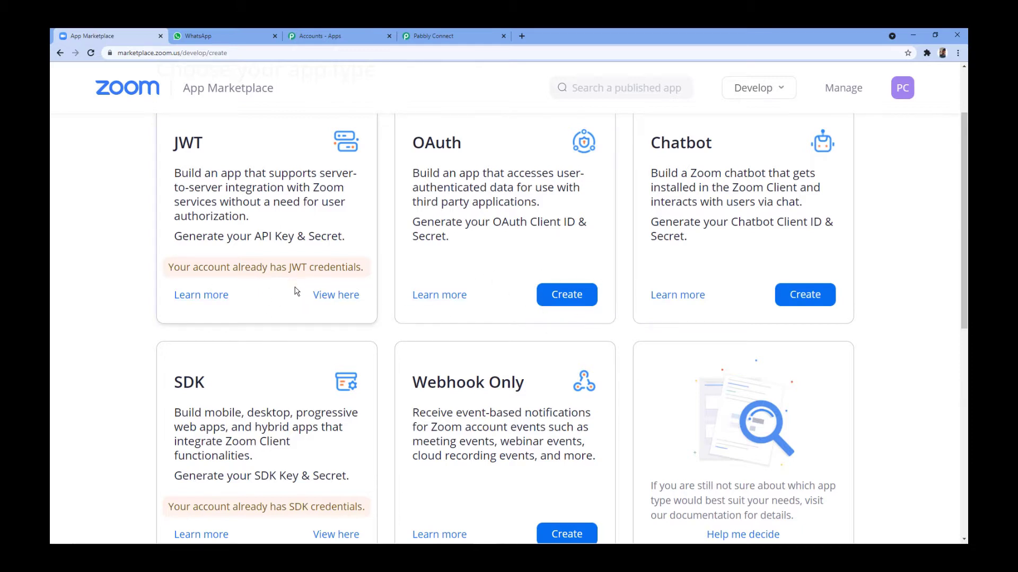
left_click(333, 293)
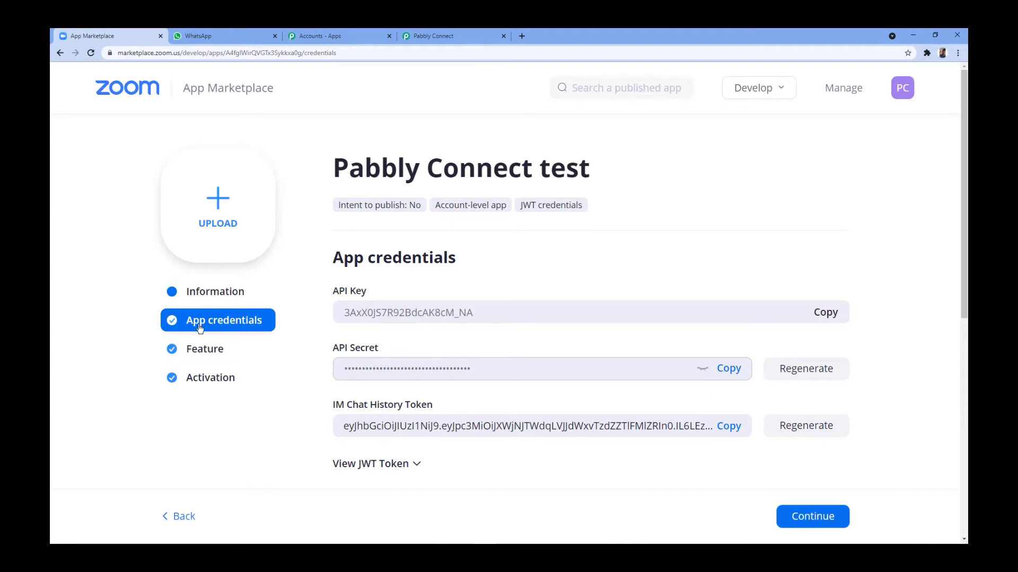
Step: Open the app's Feature settings, remove all existing event subscriptions, and turn event subscriptions back on
left_click(226, 352)
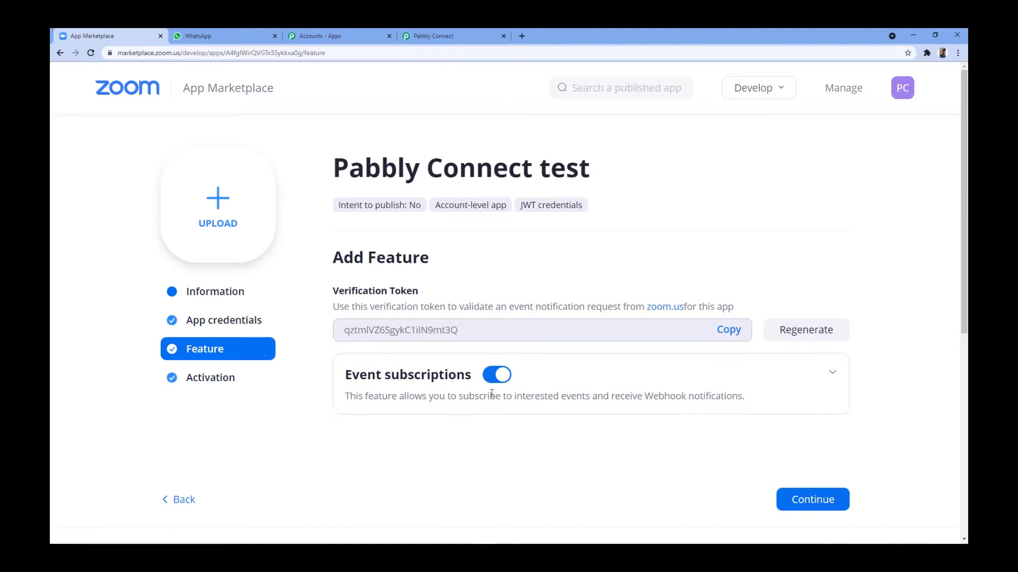
scroll(490, 392, "down", 2)
left_click(495, 281)
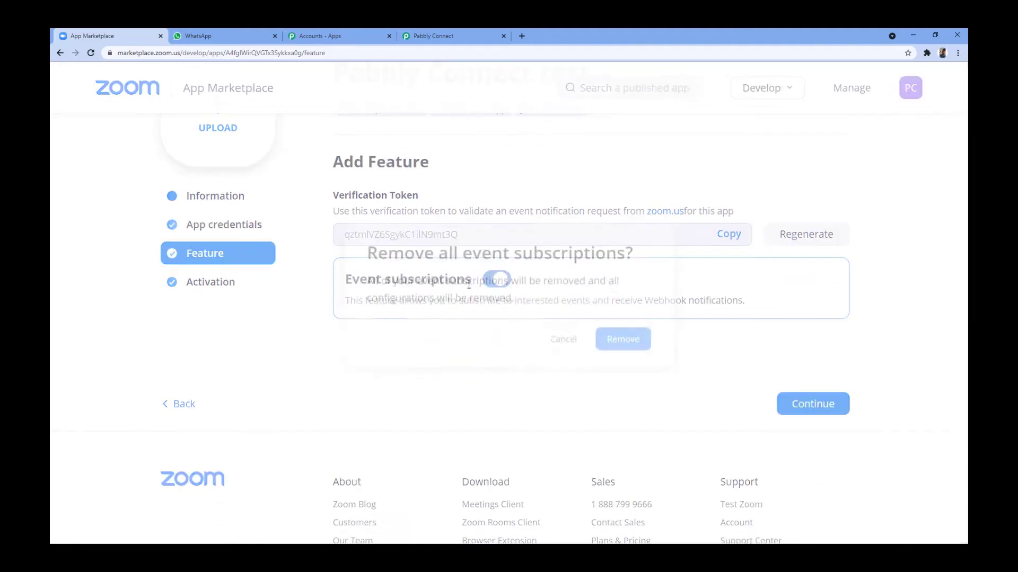
left_click(618, 347)
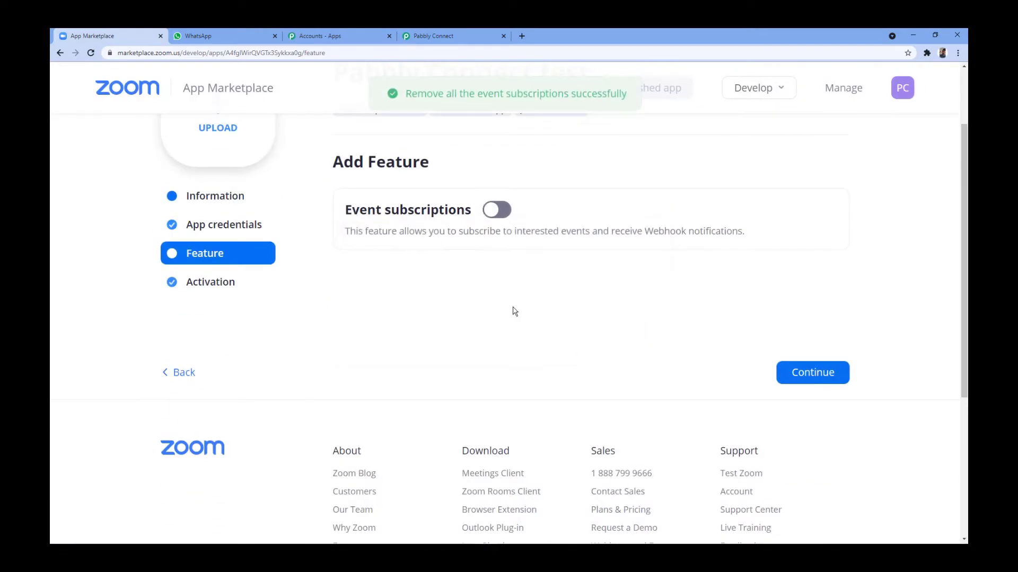
scroll(514, 311, "up", 2)
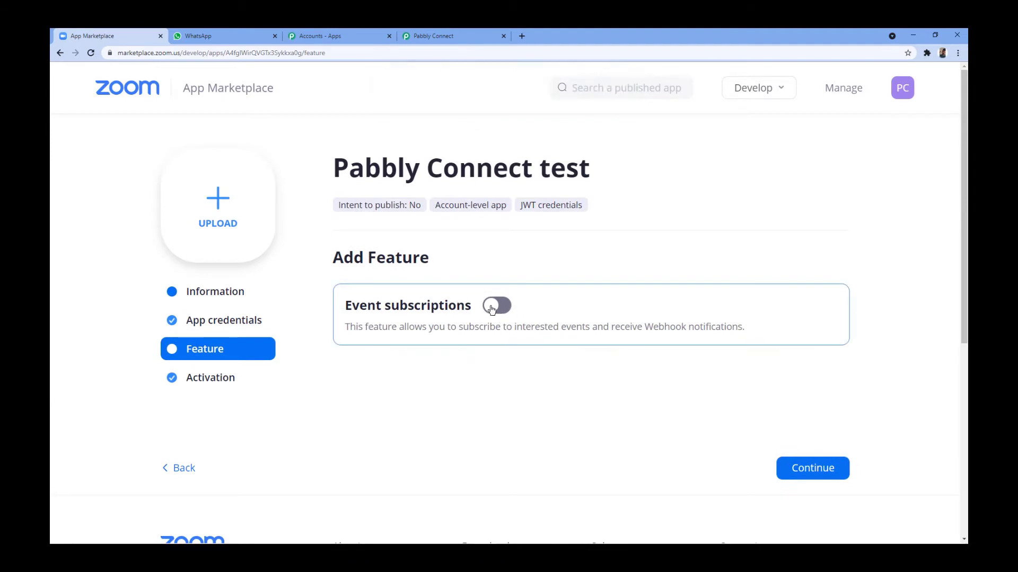
left_click(493, 310)
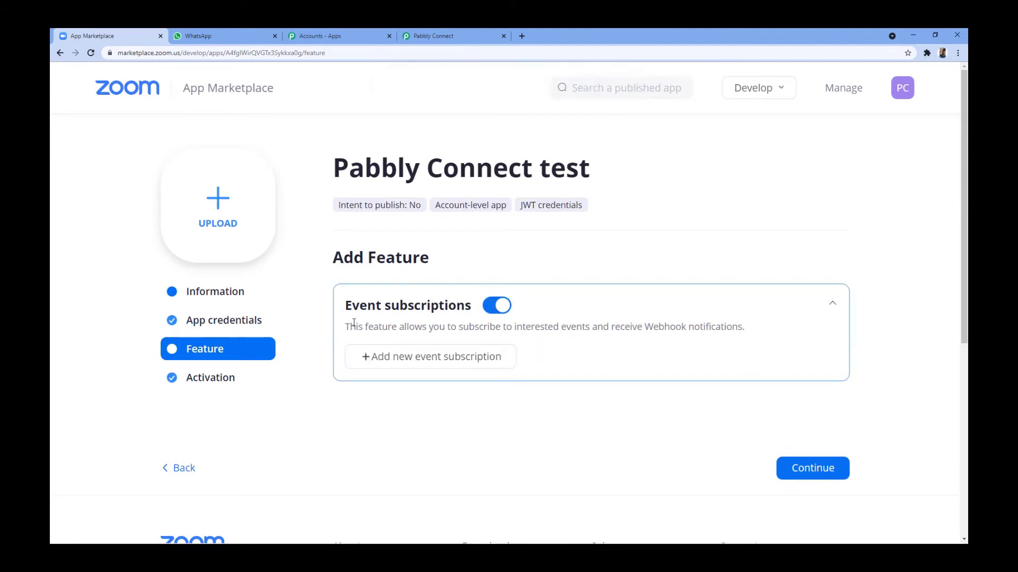
Step: Add a new event subscription named "Zoom to WhatsApp"
left_click(468, 365)
scroll(434, 328, "down", 4)
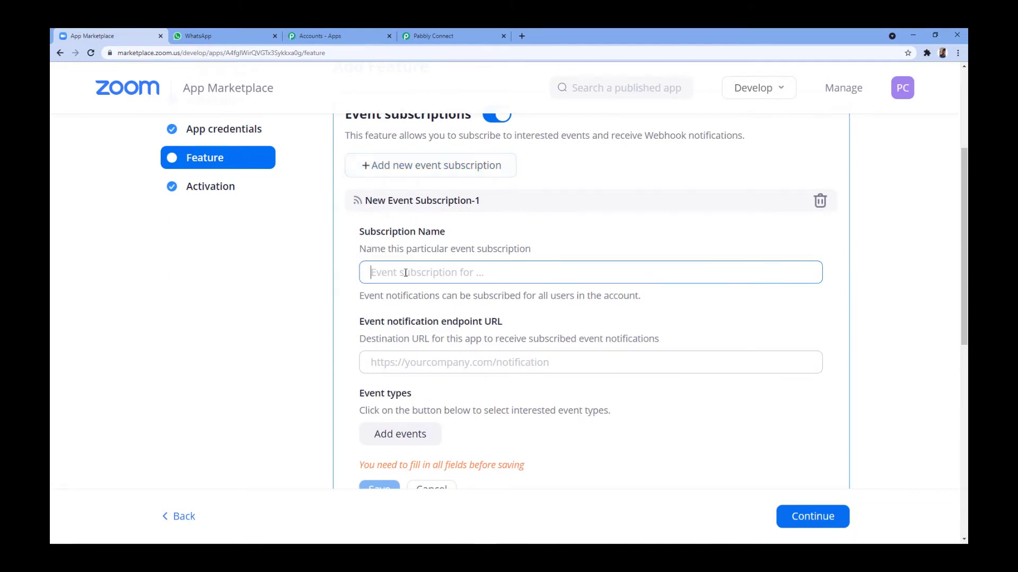
type("Zoom")
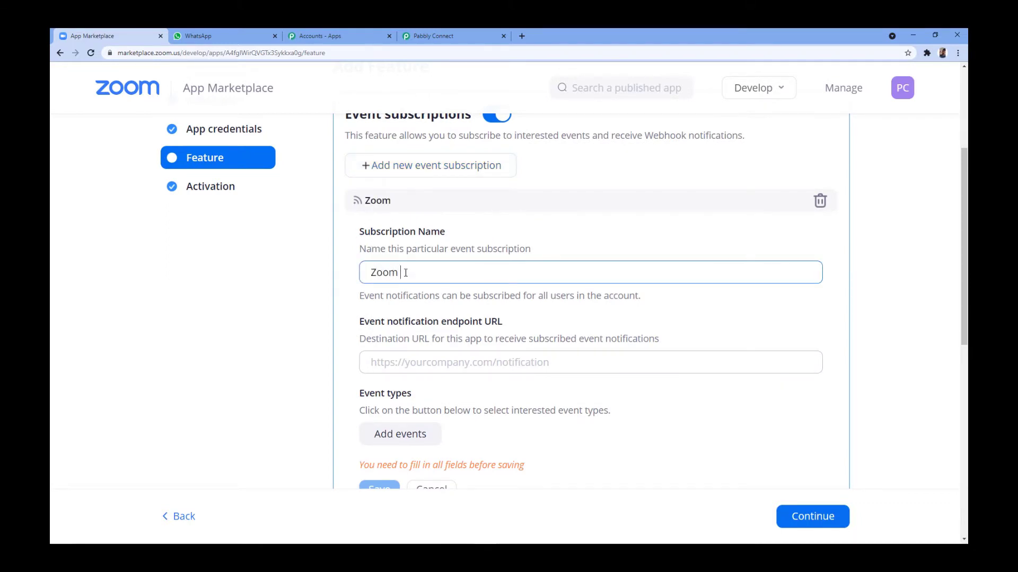
type(" to WhatsApp")
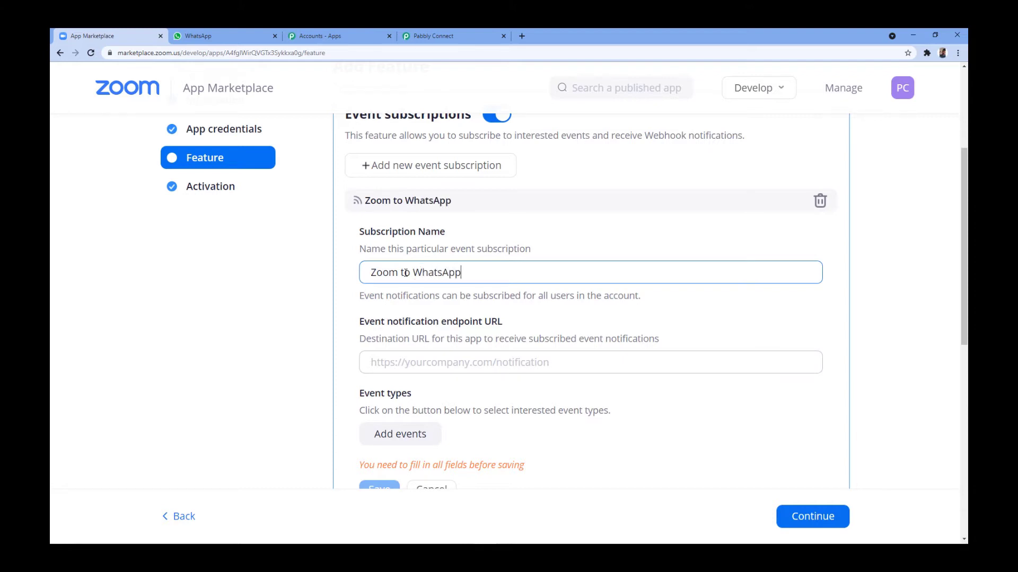
scroll(424, 228, "down", 2)
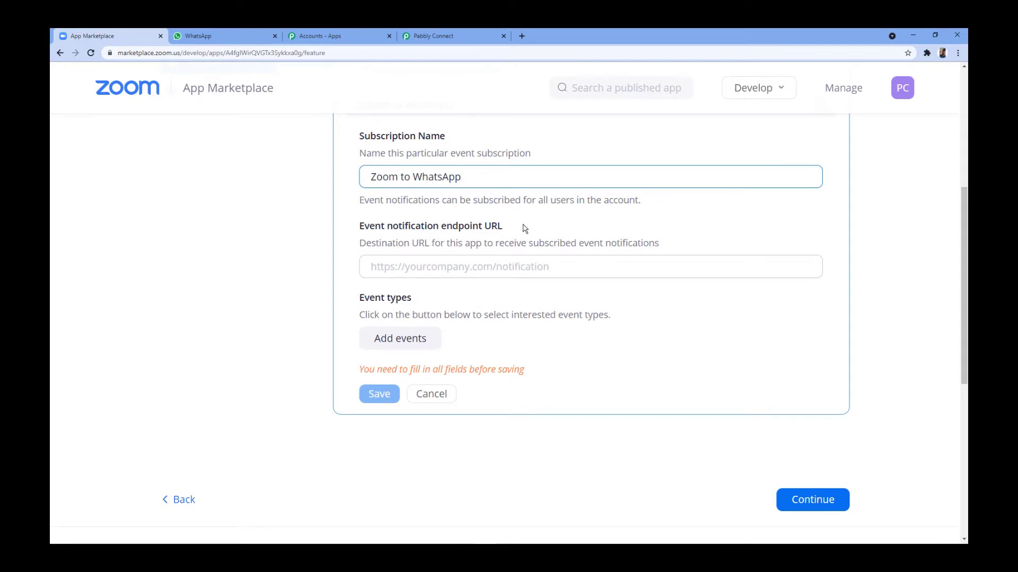
Step: Copy the webhook URL from the Pabbly Connect trigger into the Zoom subscription's event notification endpoint URL
left_click(461, 37)
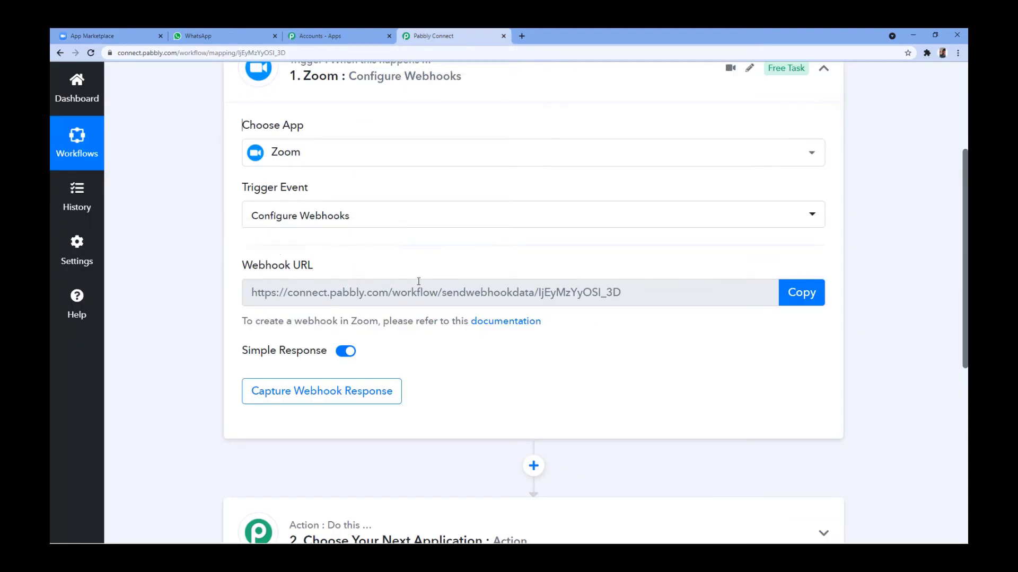
left_click(802, 295)
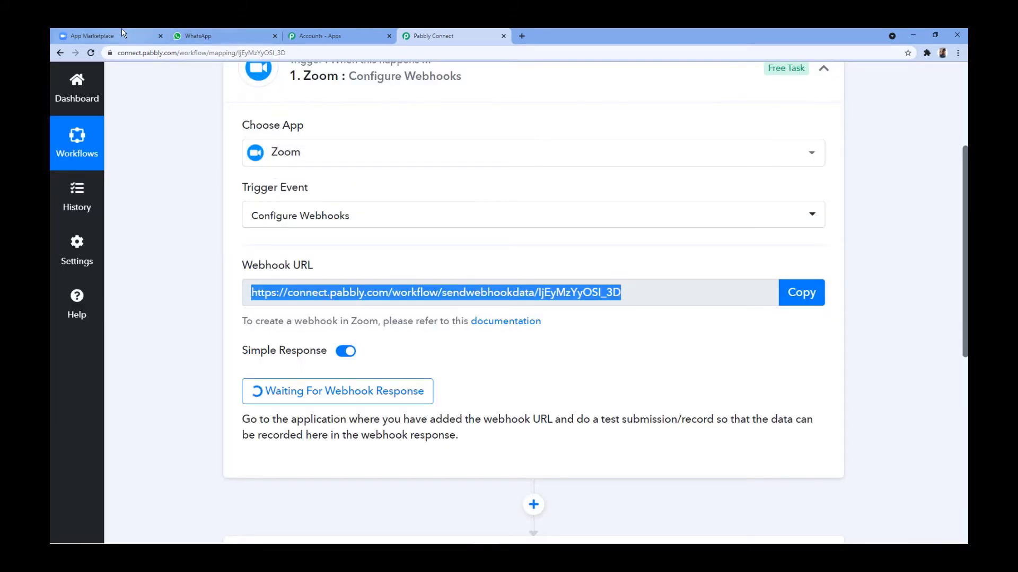
left_click(116, 36)
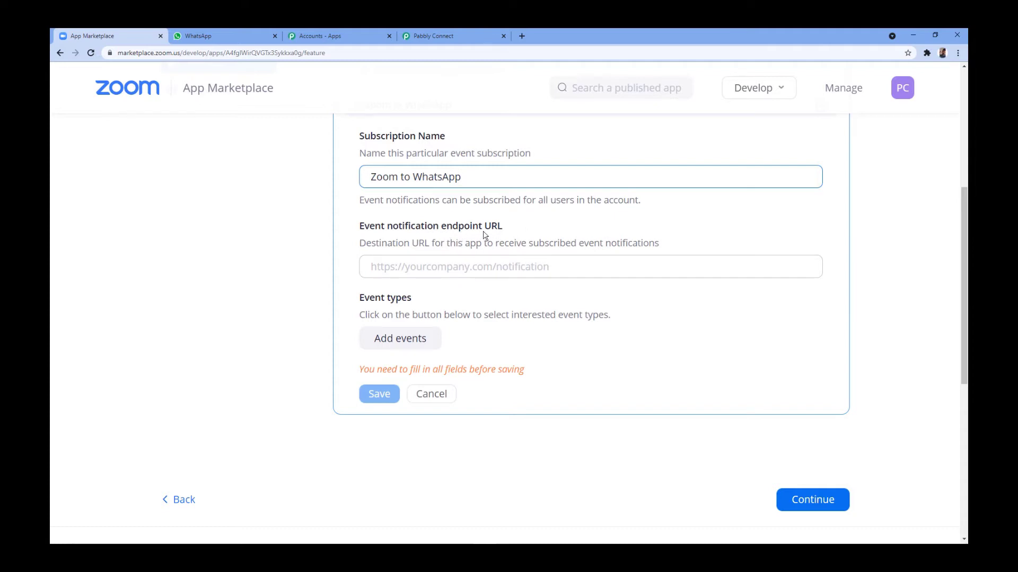
left_click(406, 268)
right_click(391, 264)
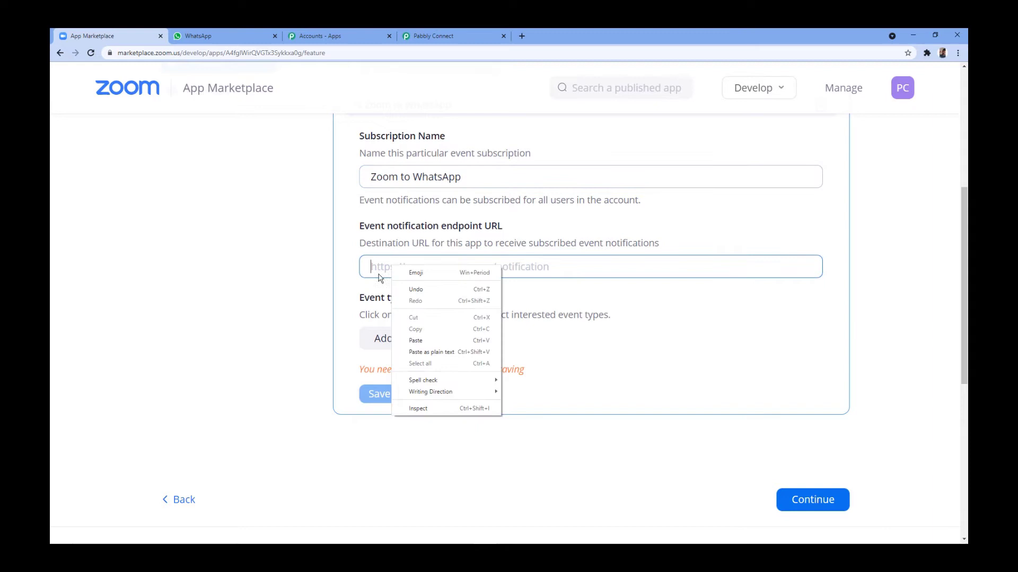
left_click(416, 340)
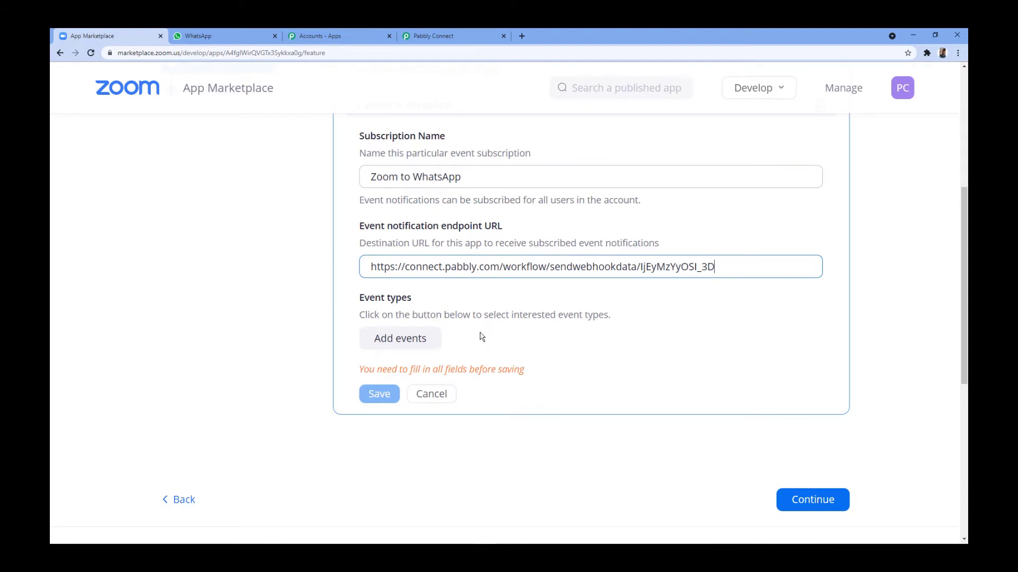
Step: Add the "Meeting Registration has been created" meeting event, save the subscription, and continue to the app's activation page
left_click(412, 342)
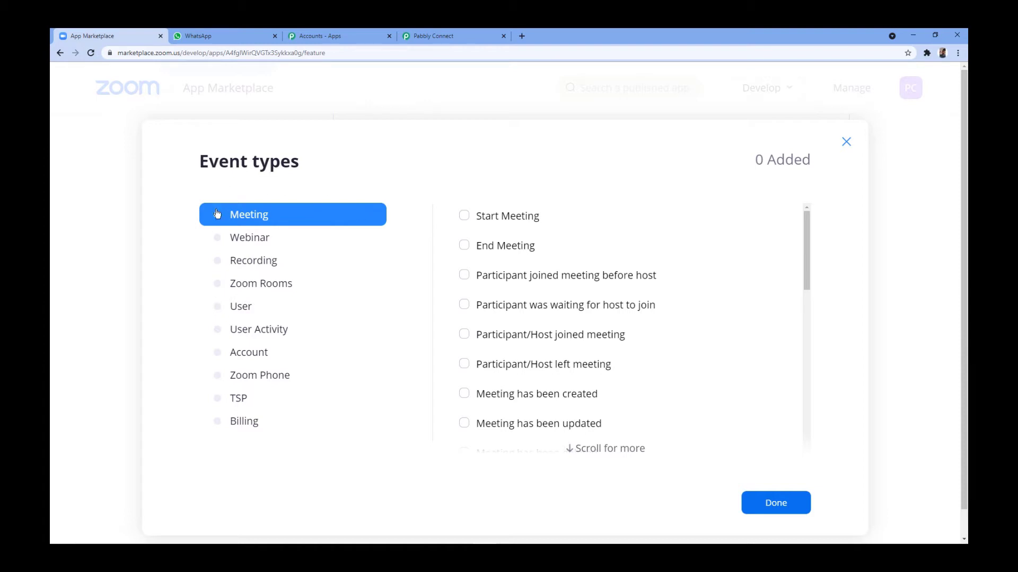
scroll(530, 270, "down", 2)
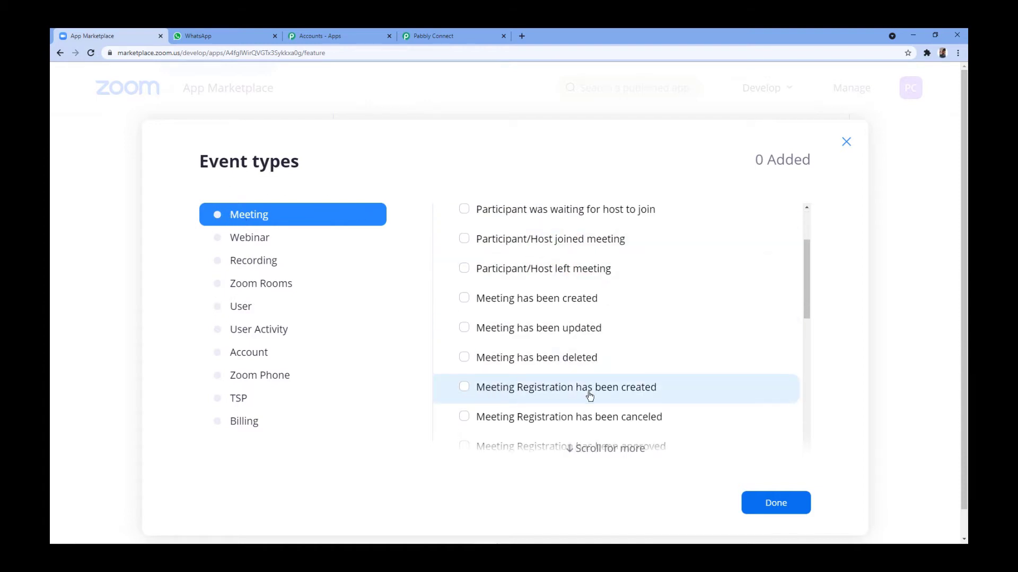
left_click(467, 387)
left_click(777, 504)
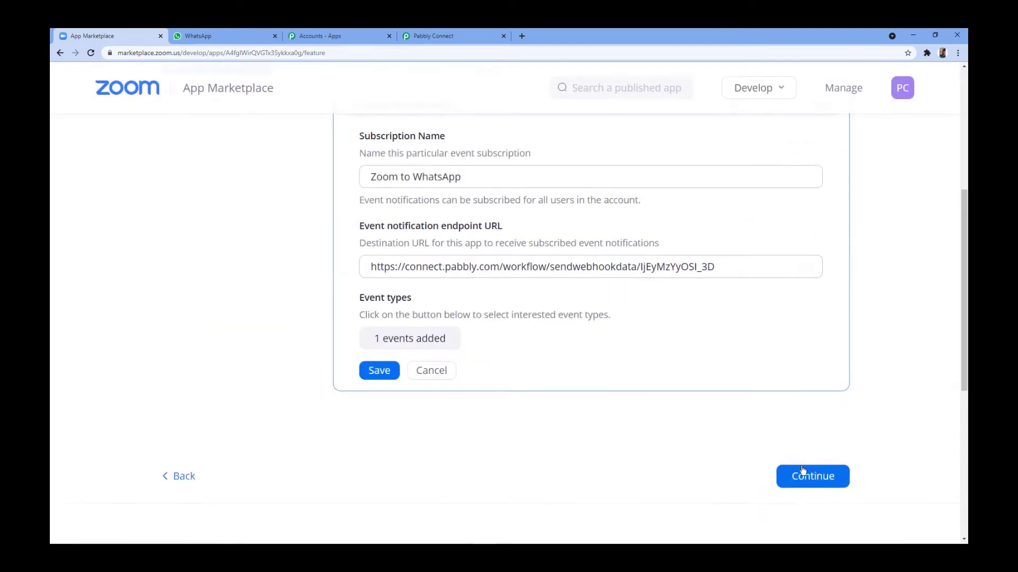
left_click(385, 377)
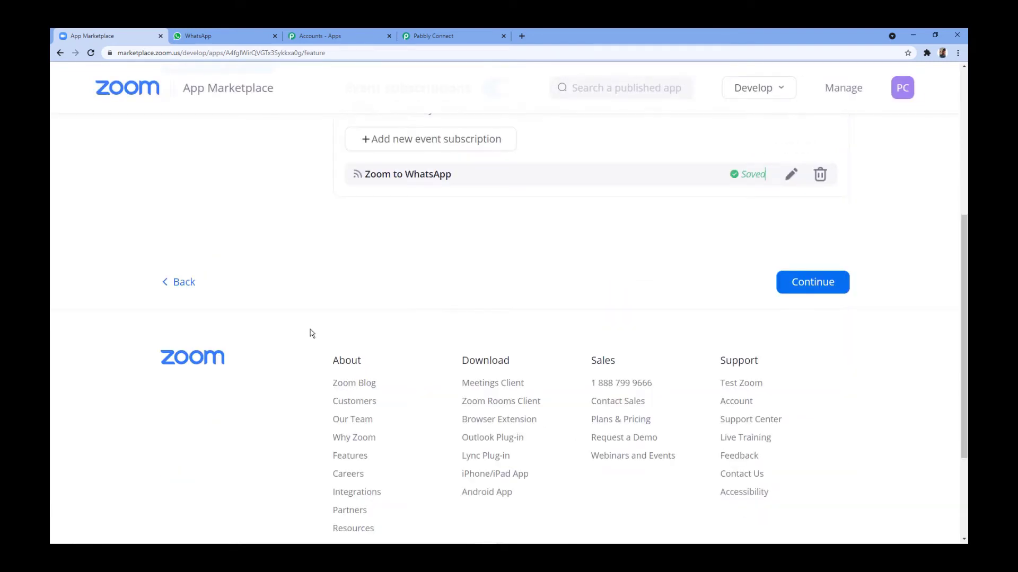
scroll(358, 307, "up", 4)
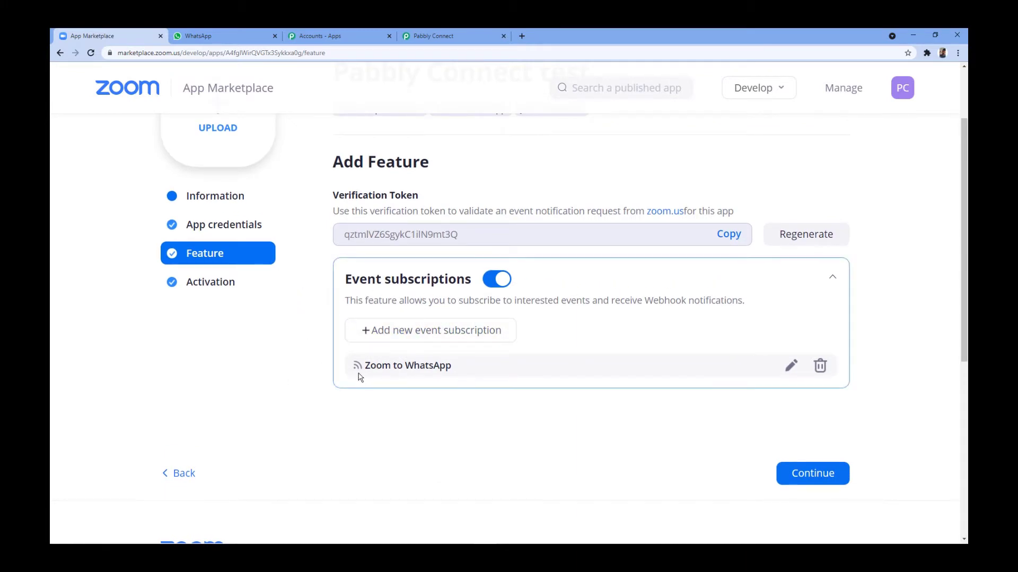
left_click(814, 481)
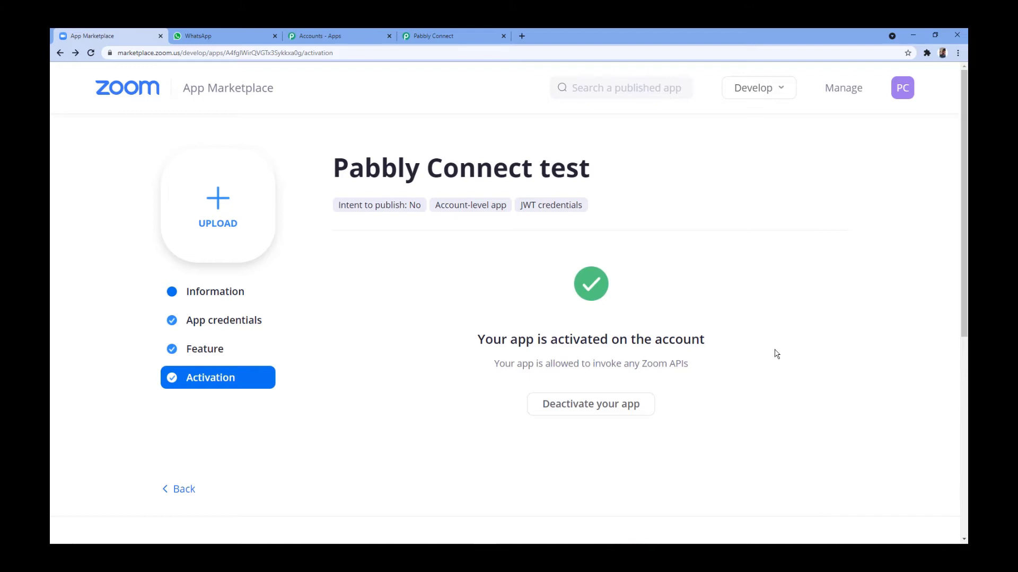
Step: Open the Zoom account's My Meetings page in a new browser tab
left_click(522, 36)
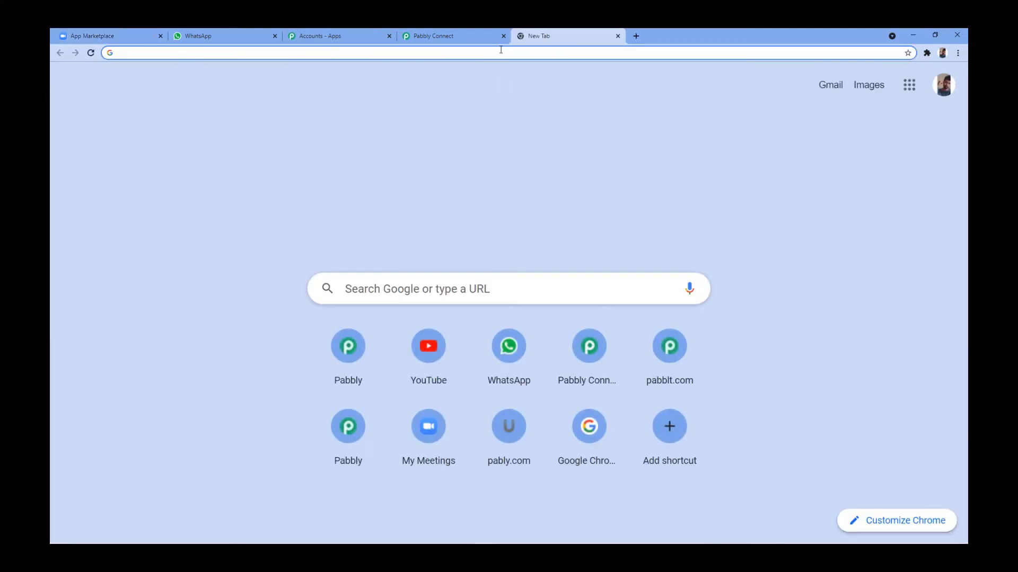
type("zoom.")
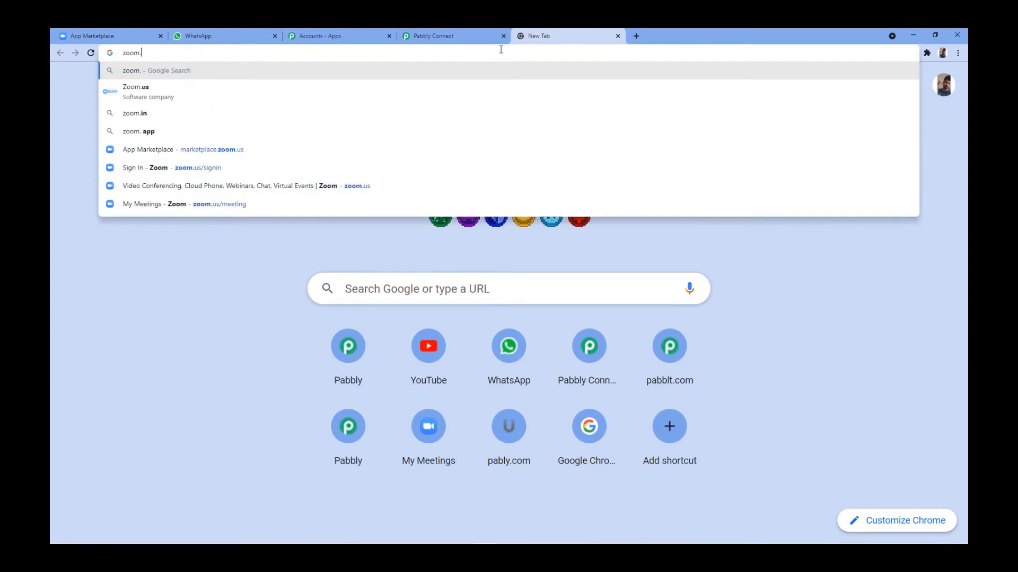
type("us/m")
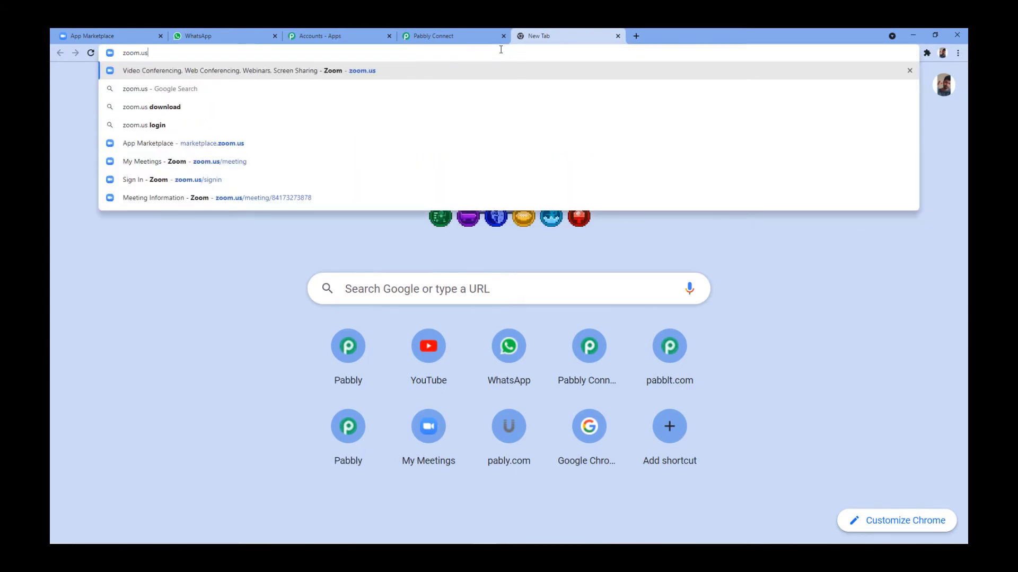
type("ee")
key("Down")
key("Down")
key("Return")
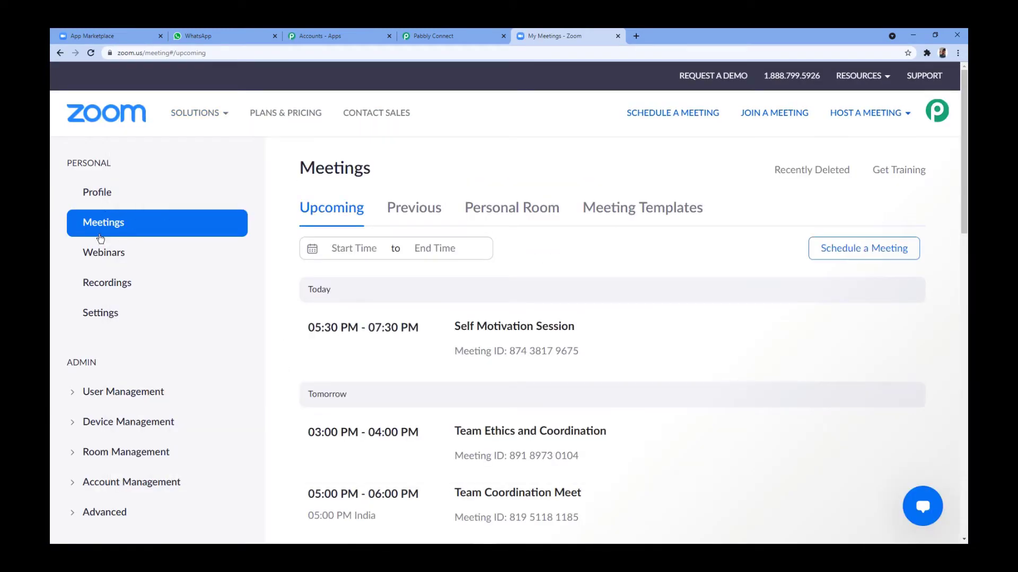
Step: Start scheduling a meeting with the topic "Self Motivation and Self Discipline" and set its start time to 2:00 PM
left_click(854, 256)
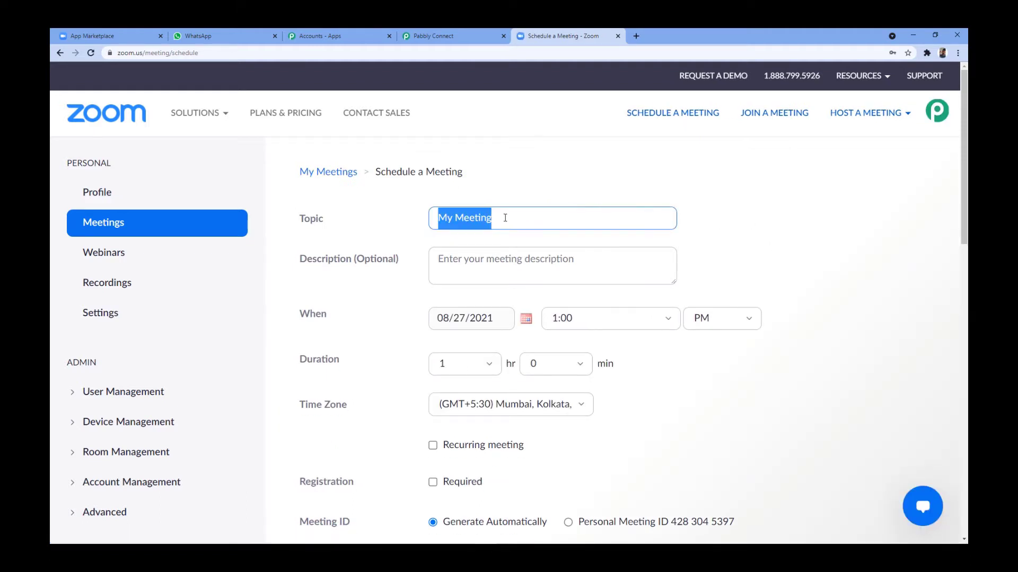
type("Self Motivat")
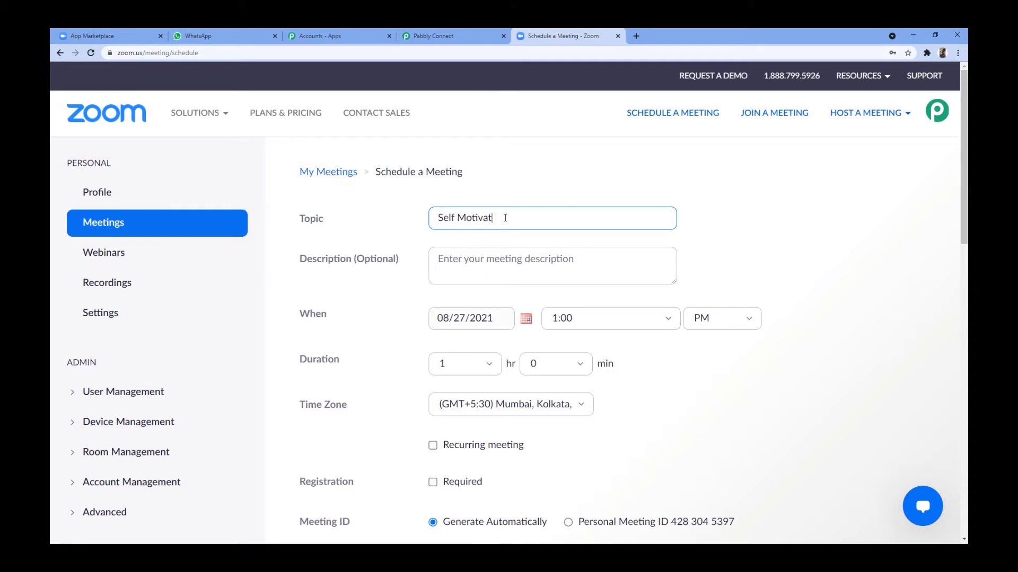
type("ion and Self Discipline")
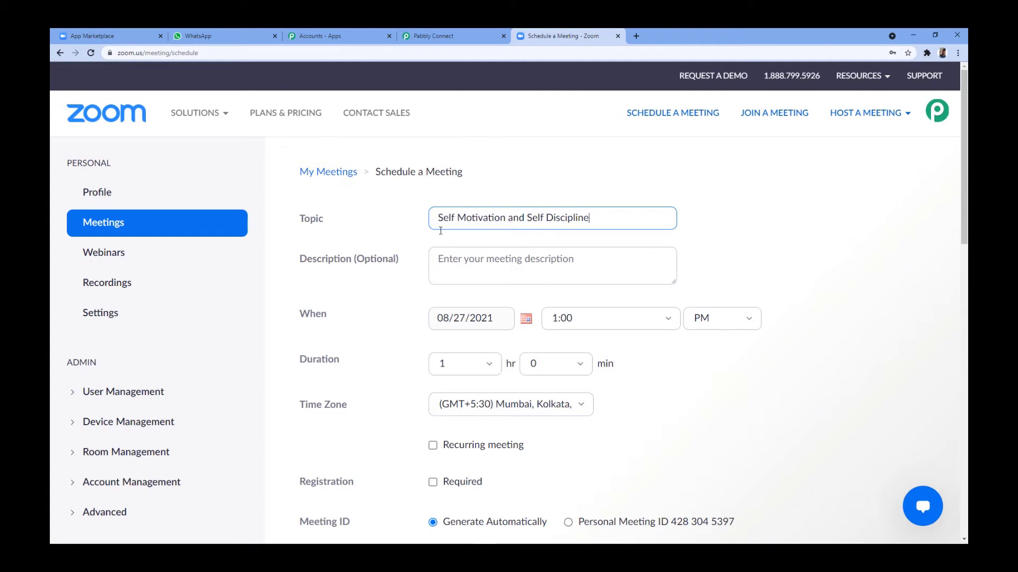
scroll(737, 217, "down", 2)
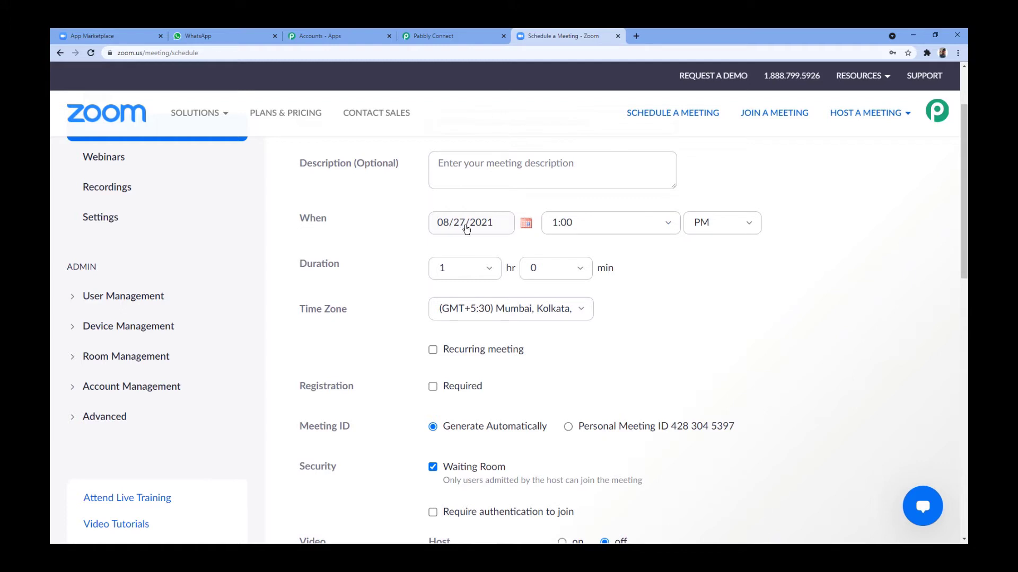
left_click(666, 223)
left_click(598, 353)
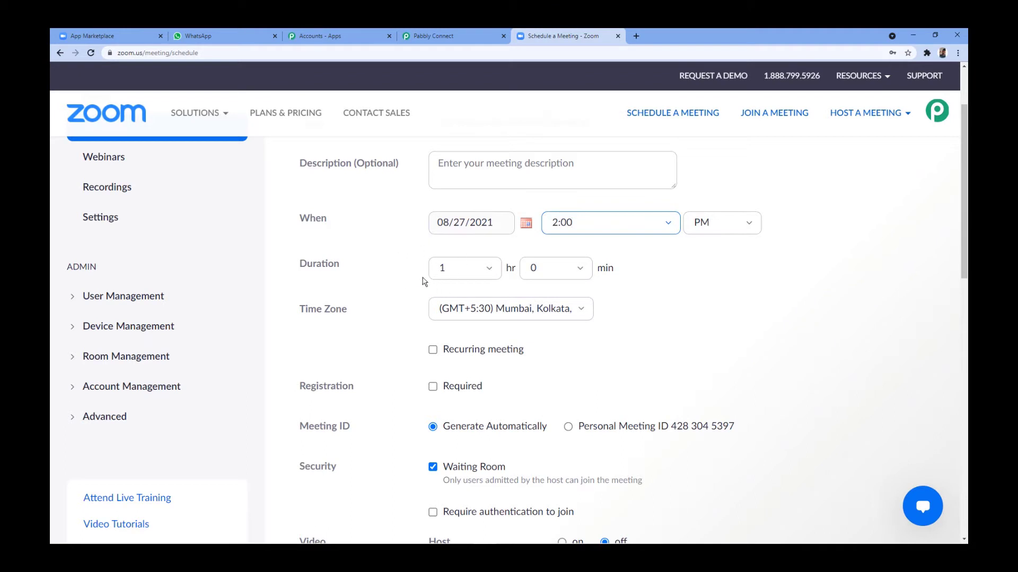
Step: Make registration required, turn on video for host and participants, and save the meeting
scroll(427, 279, "down", 2)
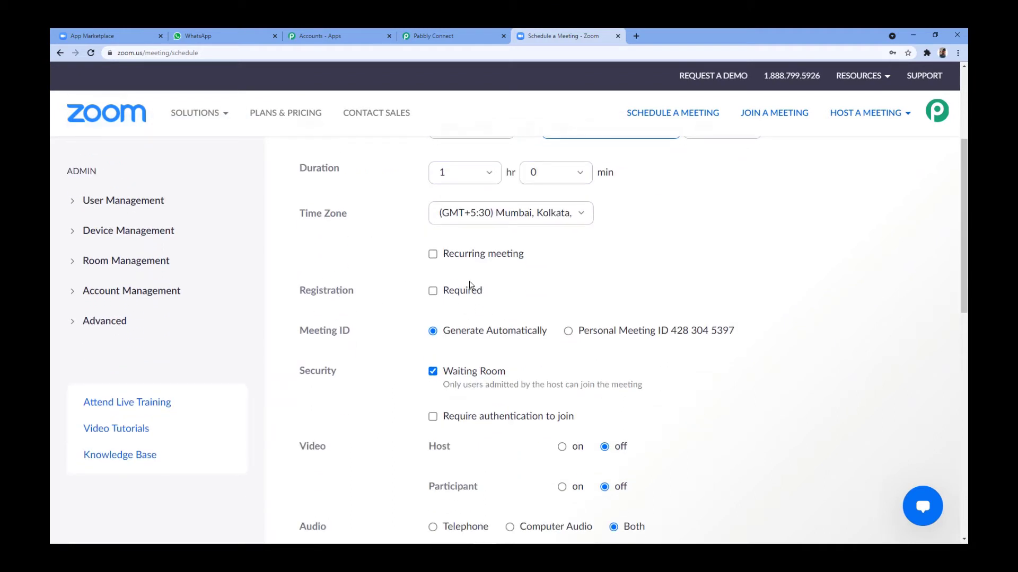
left_click(433, 291)
scroll(528, 301, "down", 4)
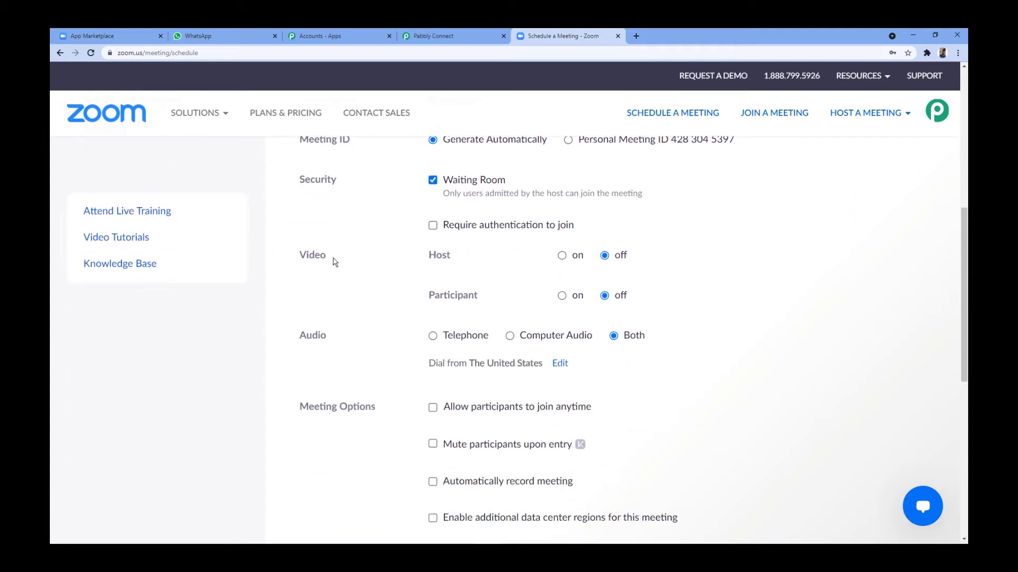
left_click(562, 256)
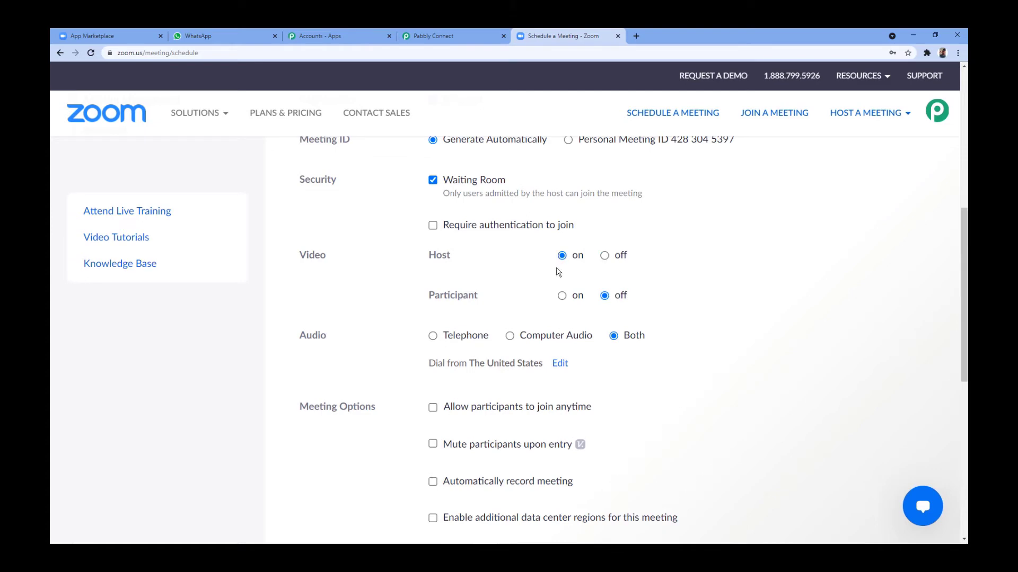
left_click(562, 297)
scroll(409, 268, "down", 2)
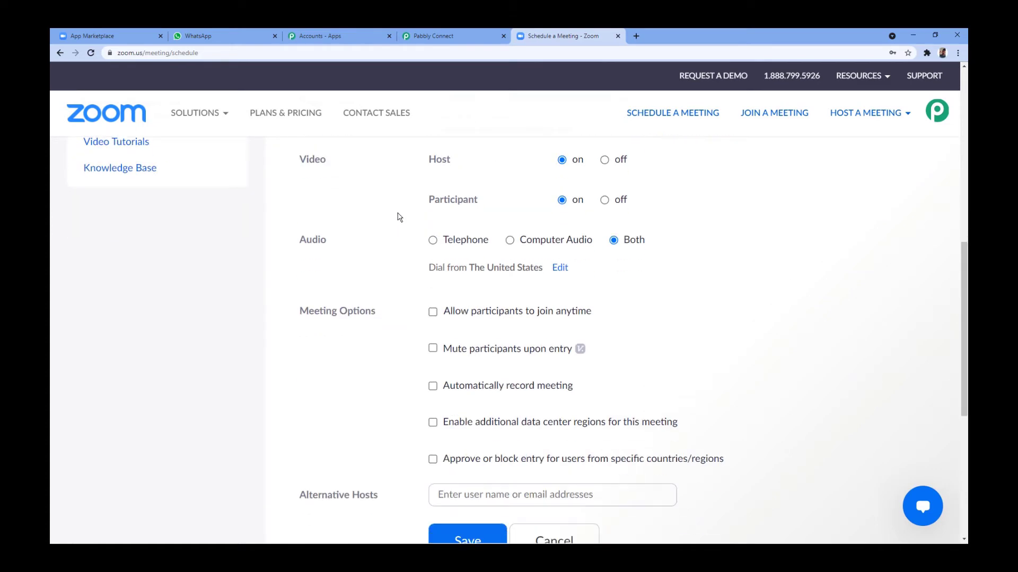
scroll(403, 200, "down", 4)
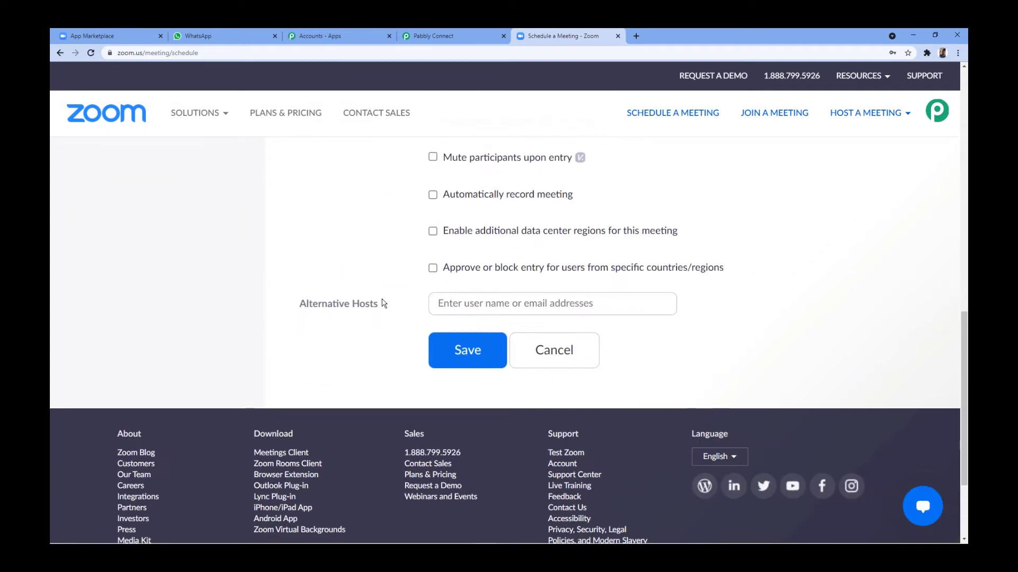
left_click(467, 354)
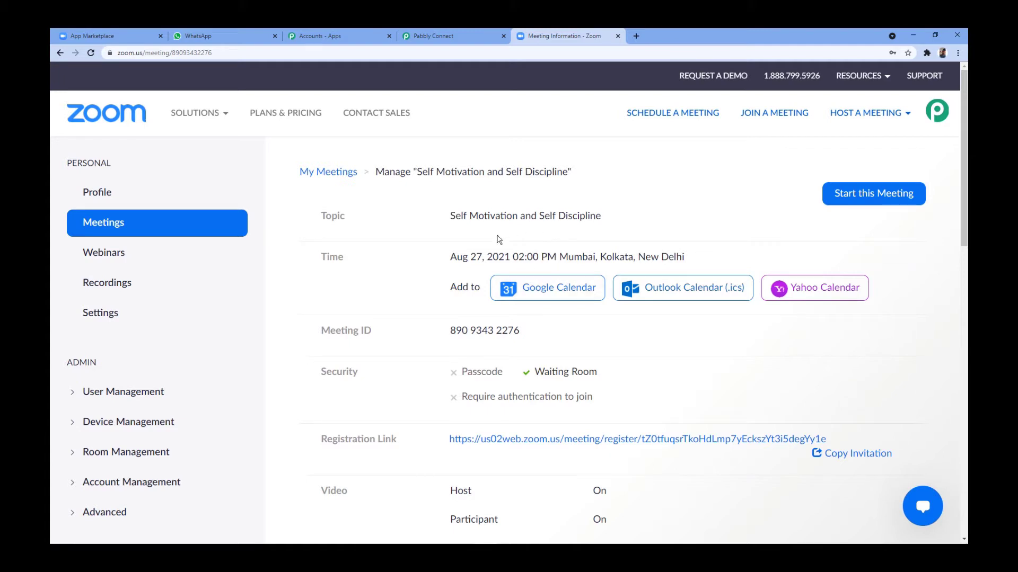
Step: Open the meeting's registration link in a new browser tab and review the fields on the registration form
scroll(496, 240, "down", 2)
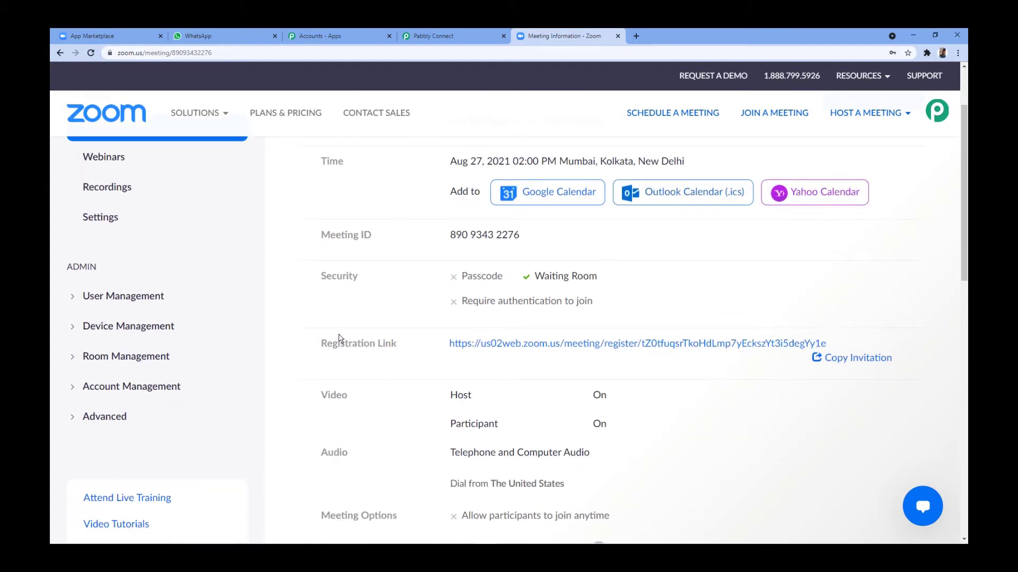
right_click(552, 347)
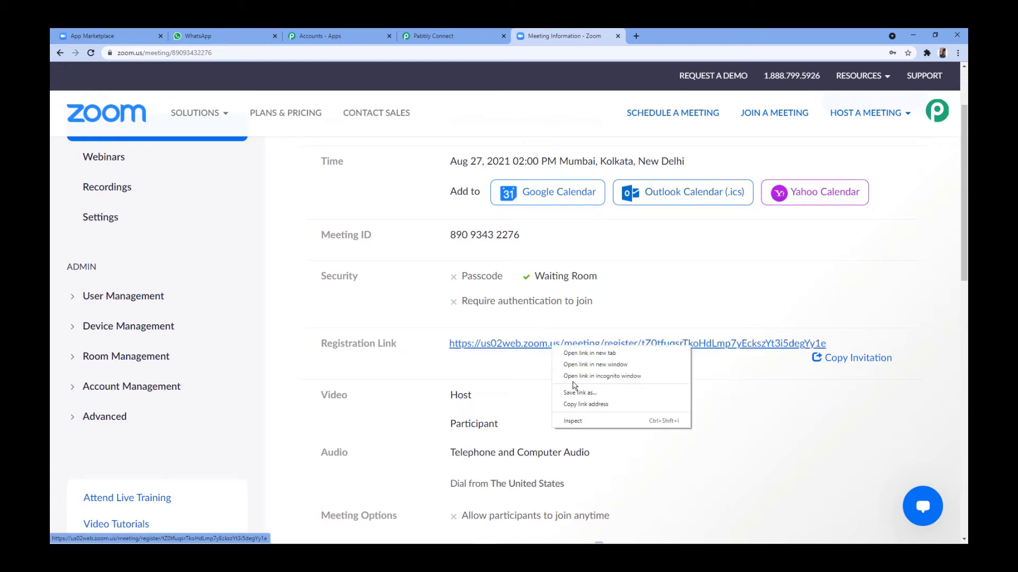
left_click(581, 353)
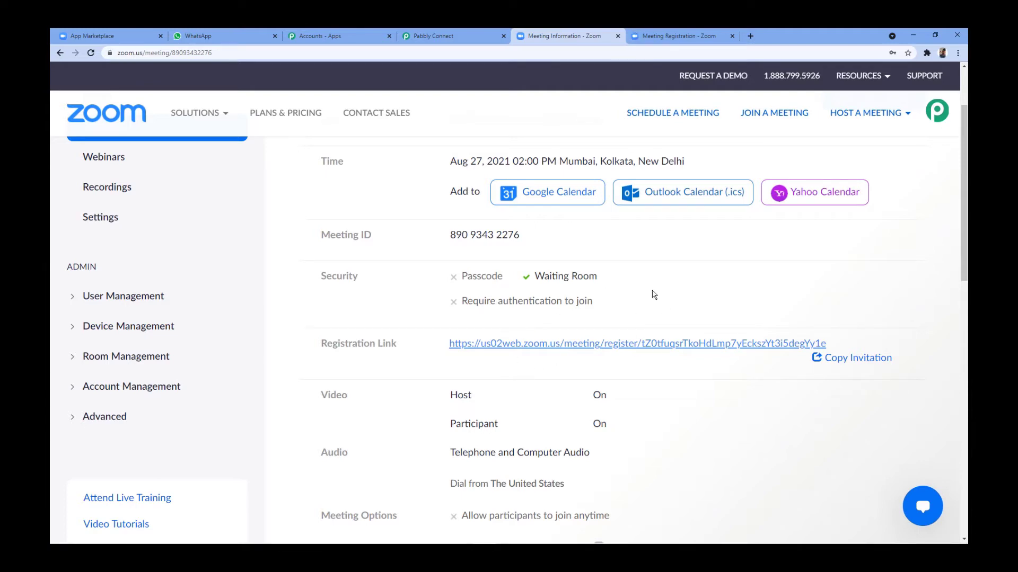
left_click(694, 37)
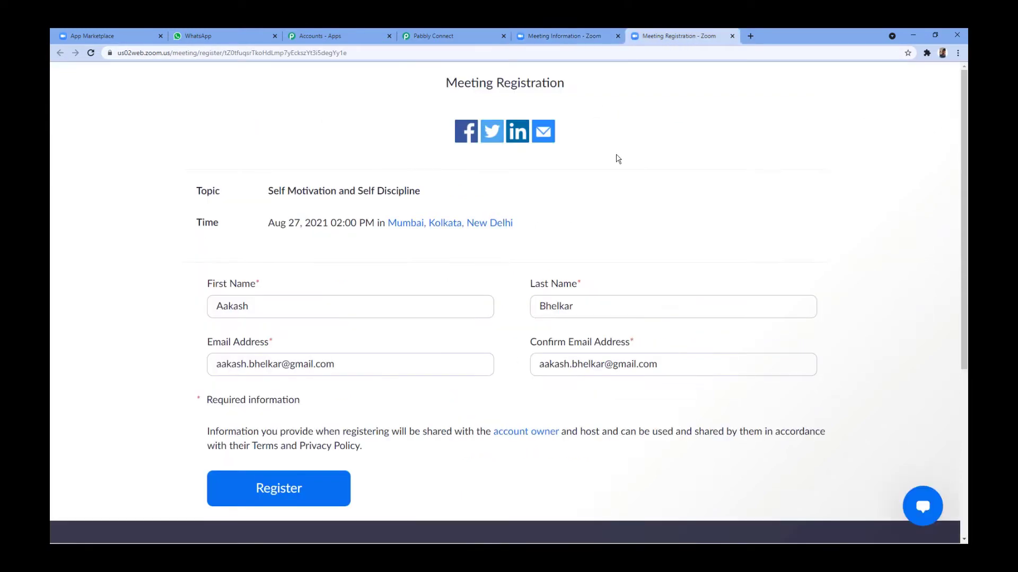
scroll(567, 148, "down", 2)
scroll(234, 205, "up", 2)
Step: Open the meeting's registration options for editing and compare the available question fields with those on the registration form
left_click(591, 35)
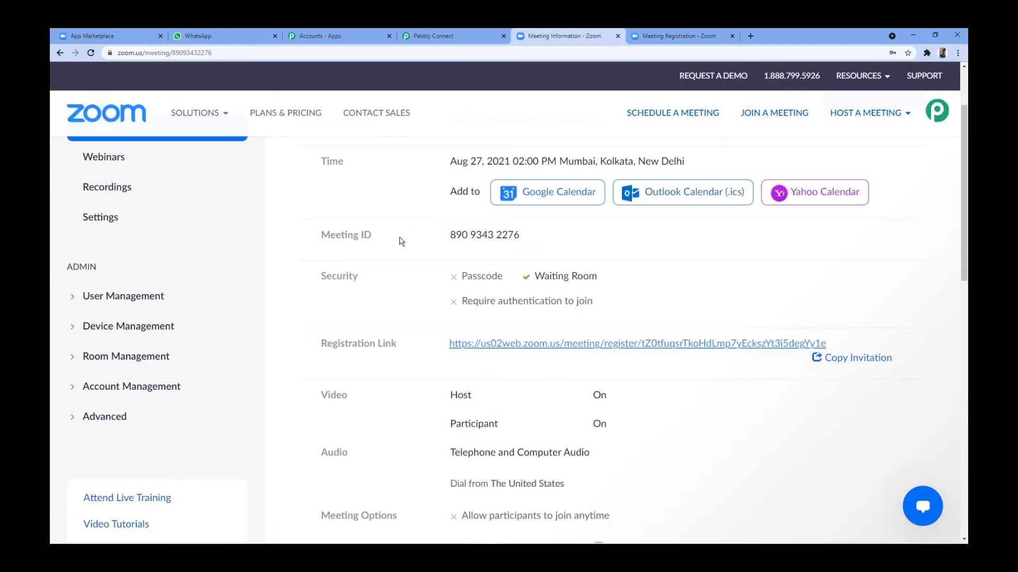
scroll(422, 306, "down", 10)
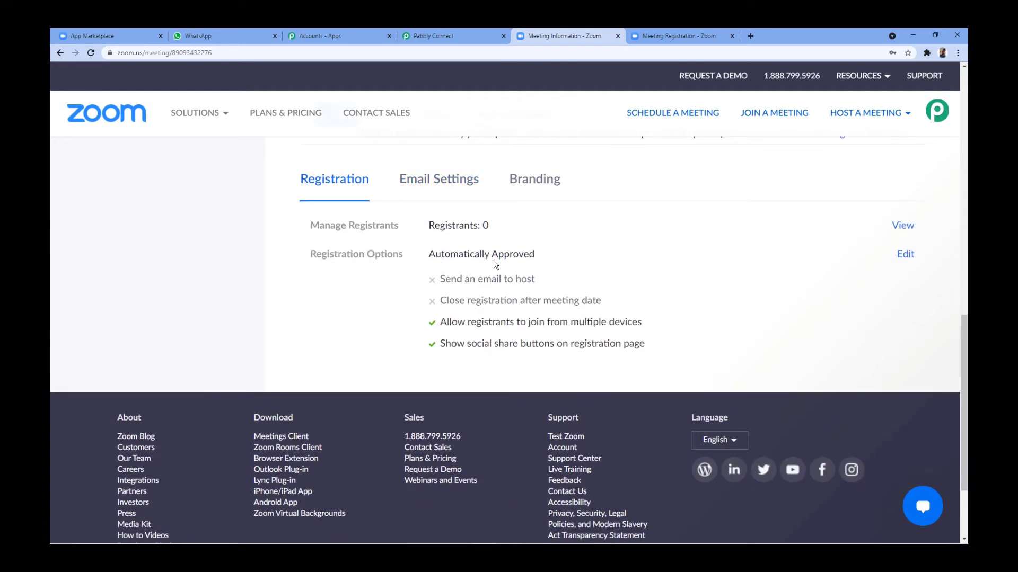
left_click(907, 257)
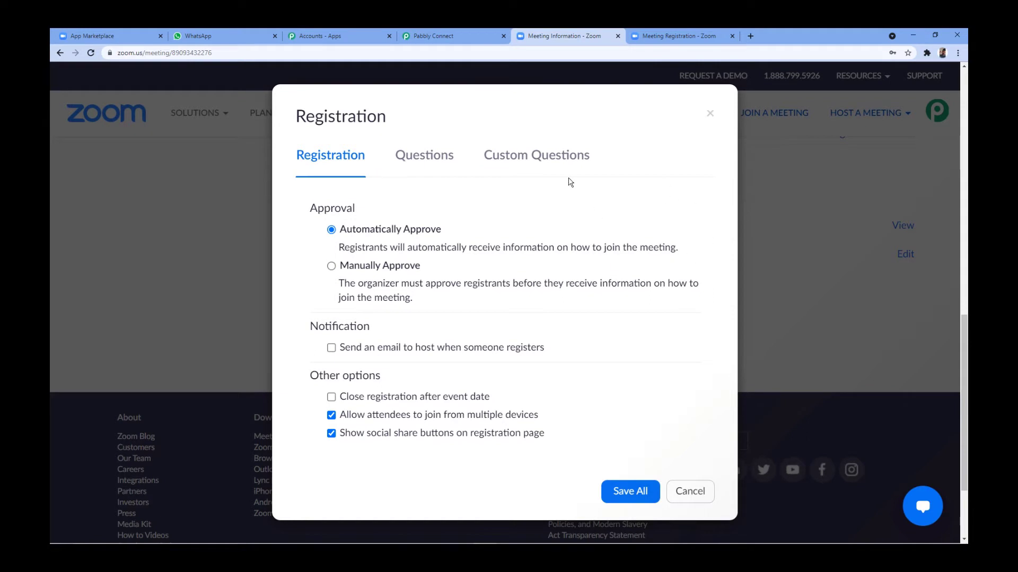
left_click(424, 155)
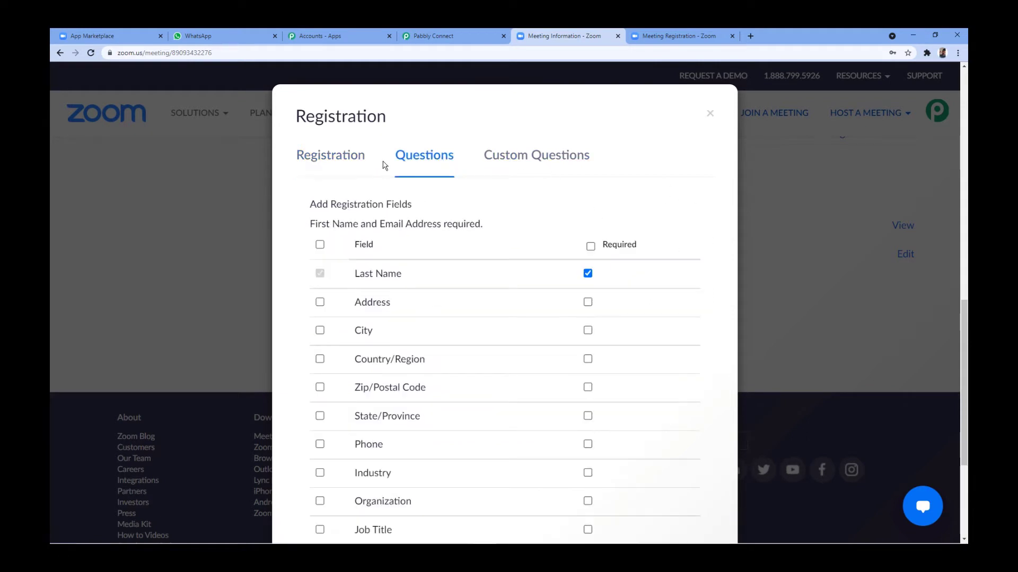
scroll(386, 170, "down", 2)
scroll(437, 194, "down", 2)
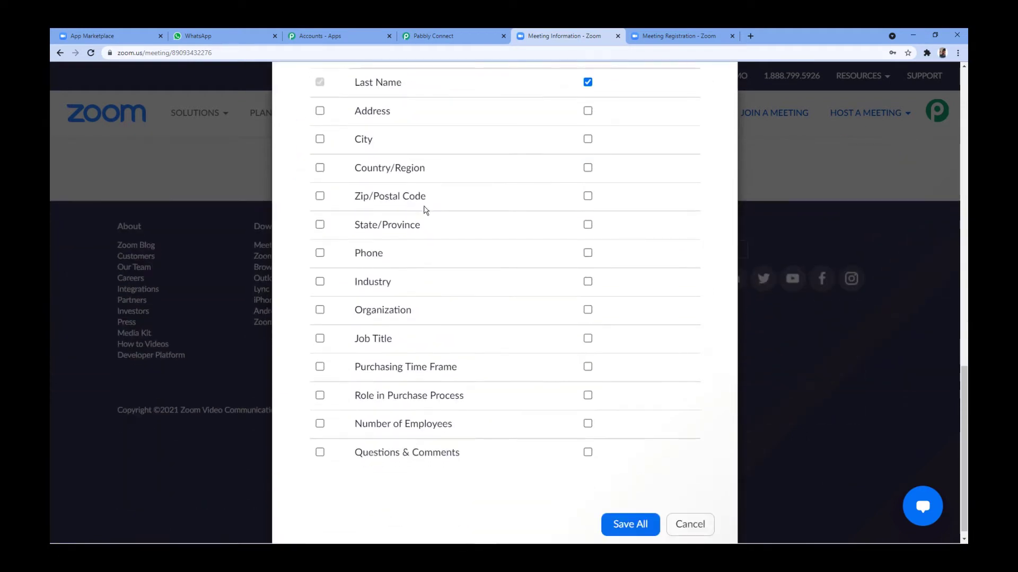
scroll(422, 209, "up", 2)
scroll(415, 200, "up", 2)
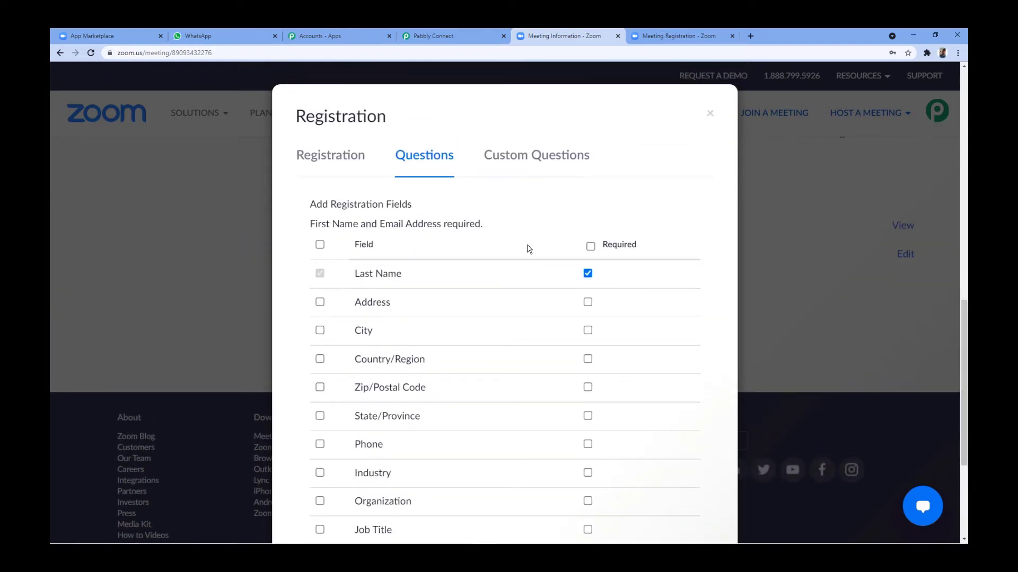
left_click(697, 38)
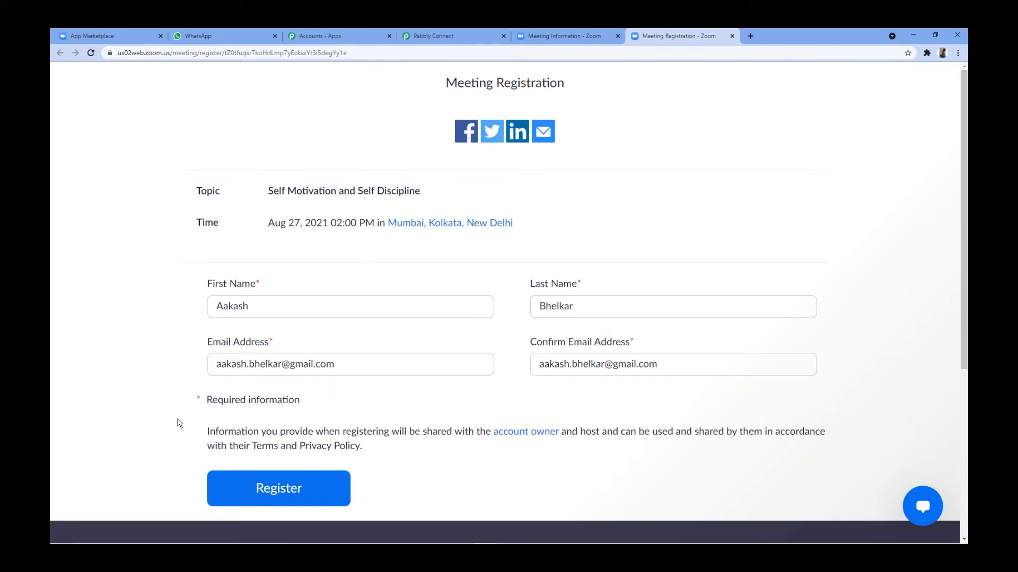
left_click(565, 36)
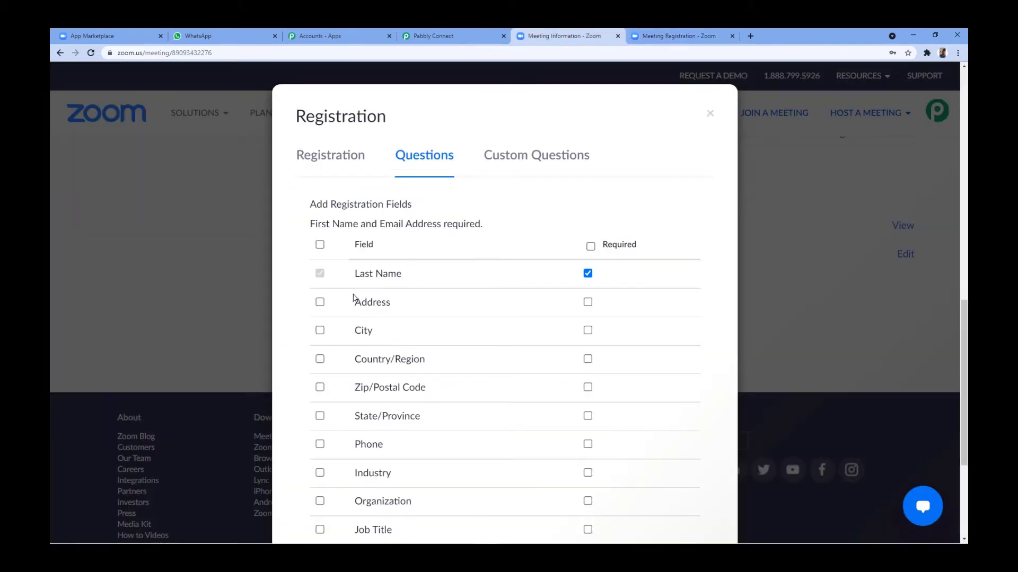
Step: Add Address, City, Country/Region, Zip/Postal Code, State/Province and Phone to the meeting's registration fields
scroll(331, 304, "down", 2)
left_click(320, 207)
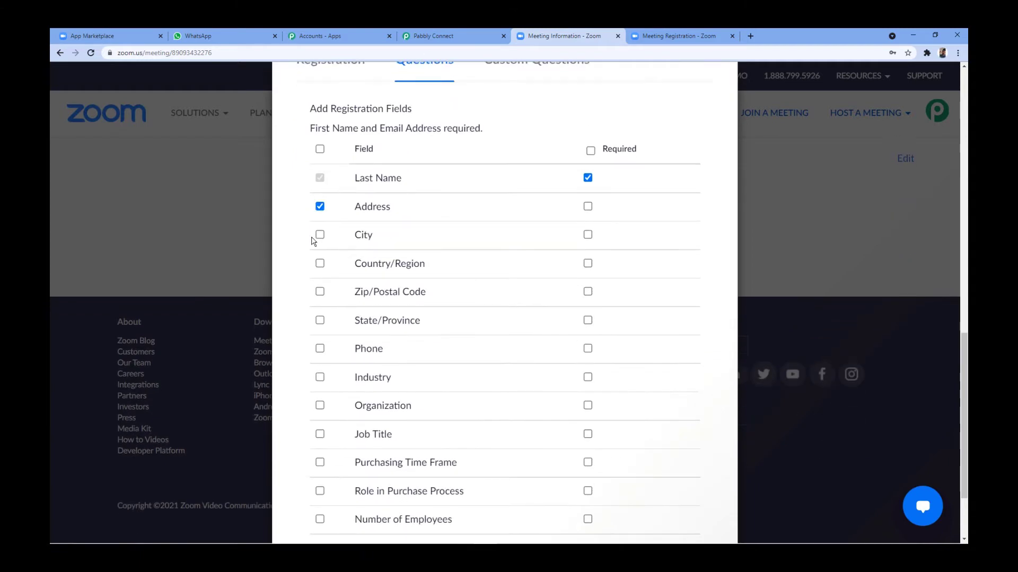
left_click(319, 235)
left_click(320, 264)
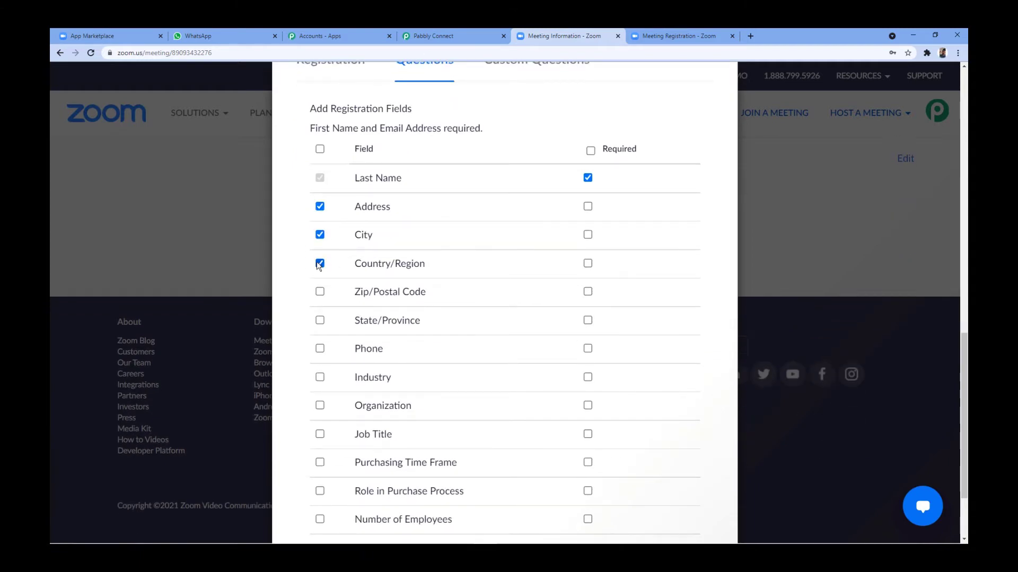
left_click(320, 292)
left_click(320, 321)
left_click(321, 349)
Step: Make the Address, City, Country/Region, Zip/Postal Code, State/Province and Phone fields required and save all registration settings
left_click(588, 348)
left_click(588, 321)
left_click(588, 292)
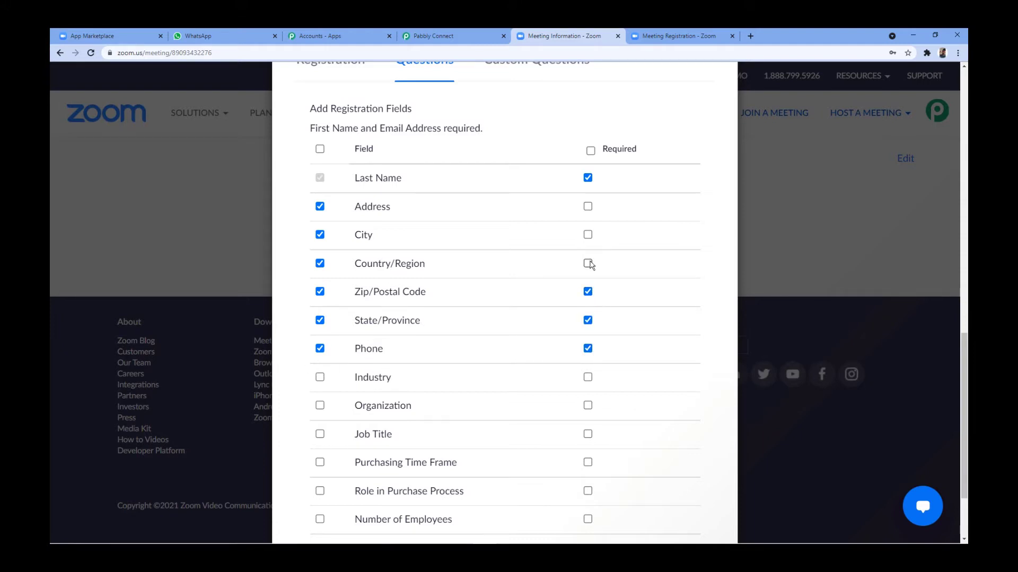
left_click(587, 263)
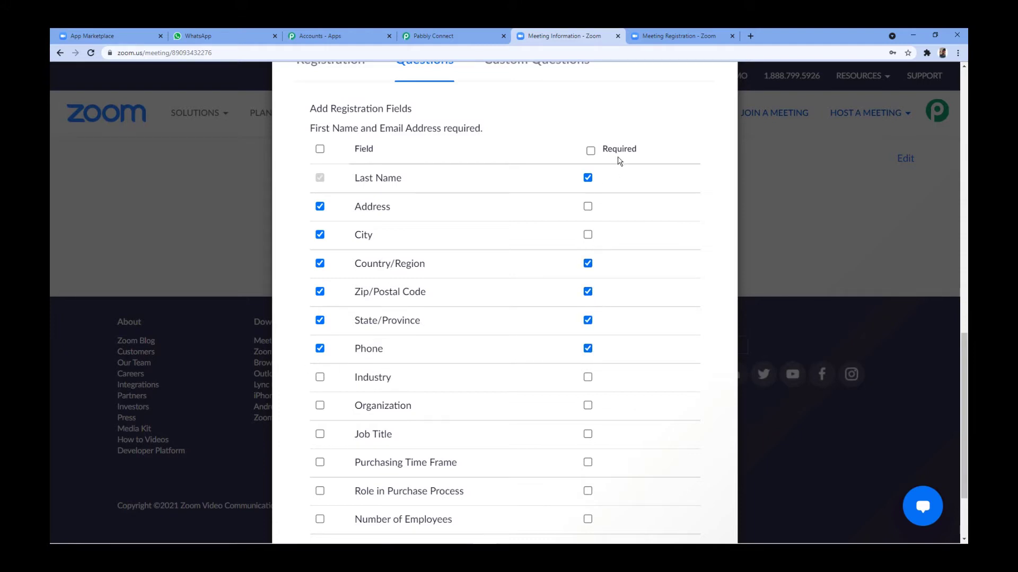
left_click(588, 206)
left_click(587, 235)
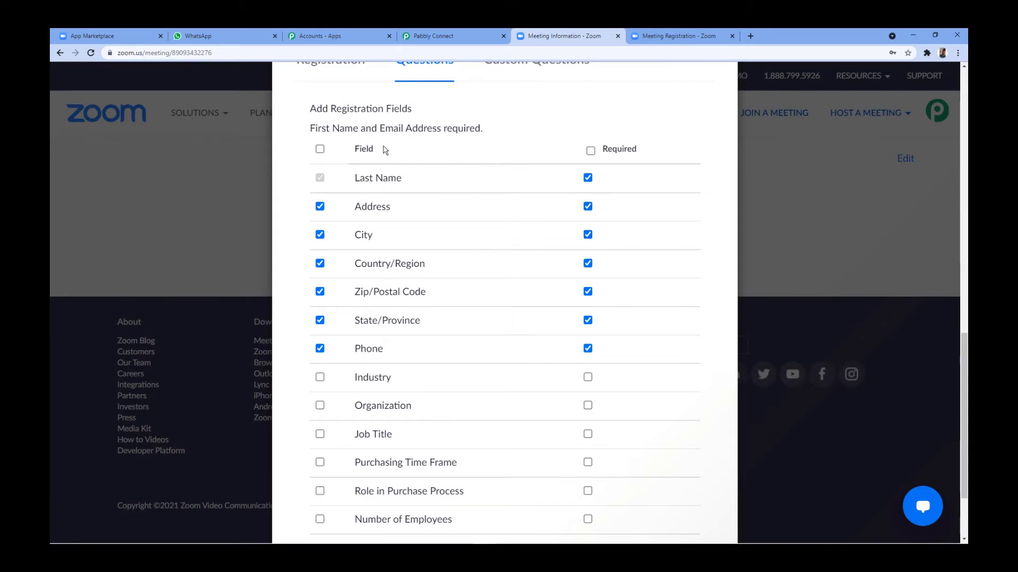
scroll(295, 210, "down", 2)
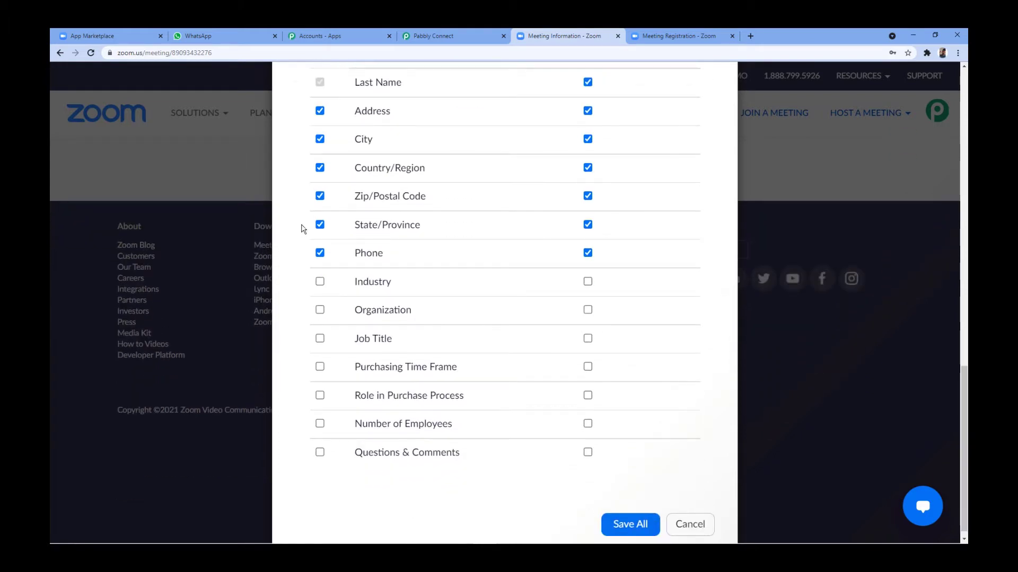
scroll(303, 229, "down", 1)
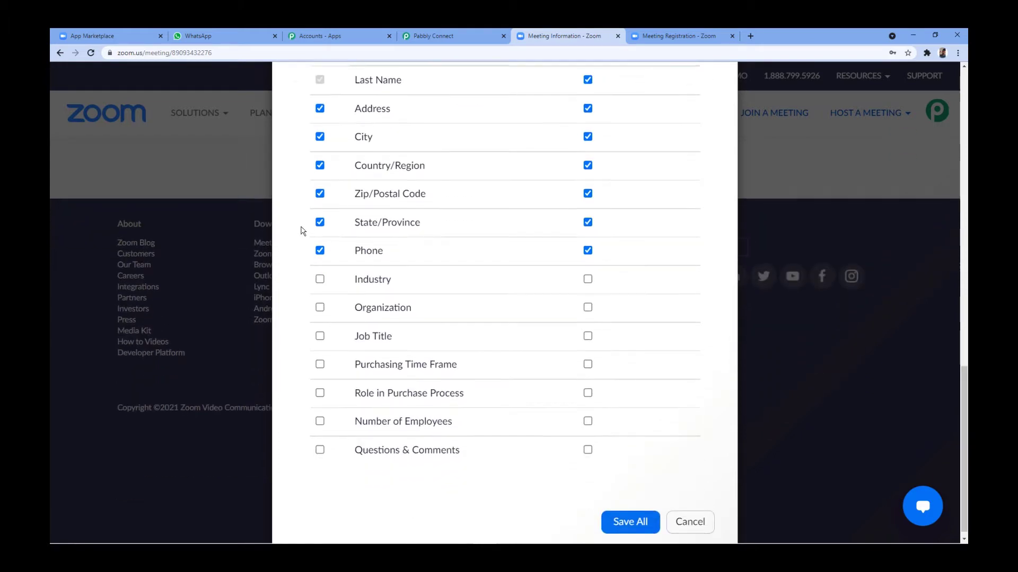
left_click(630, 515)
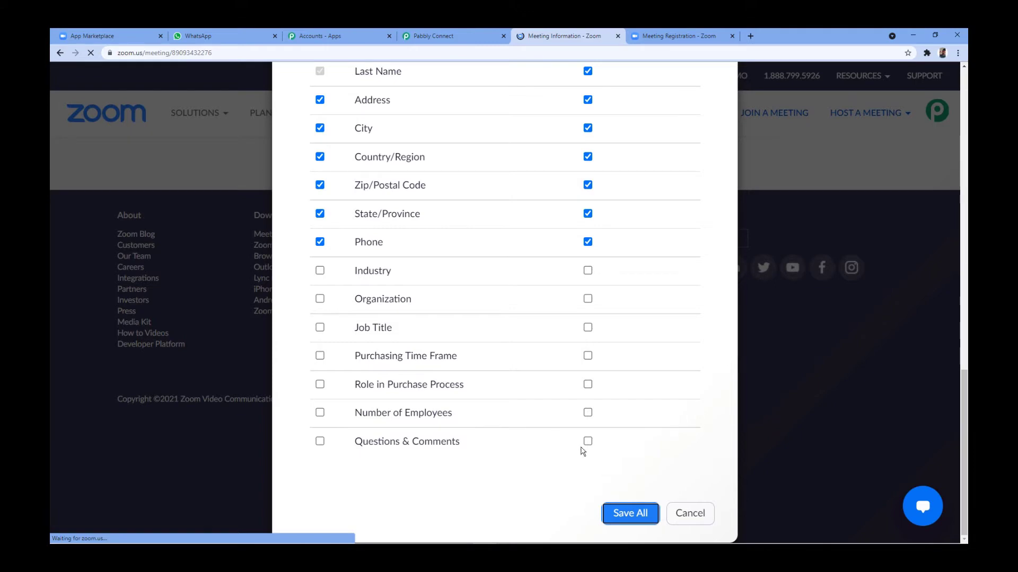
Step: Open the meeting's registration link again in another new tab to load the updated form
scroll(655, 286, "up", 3)
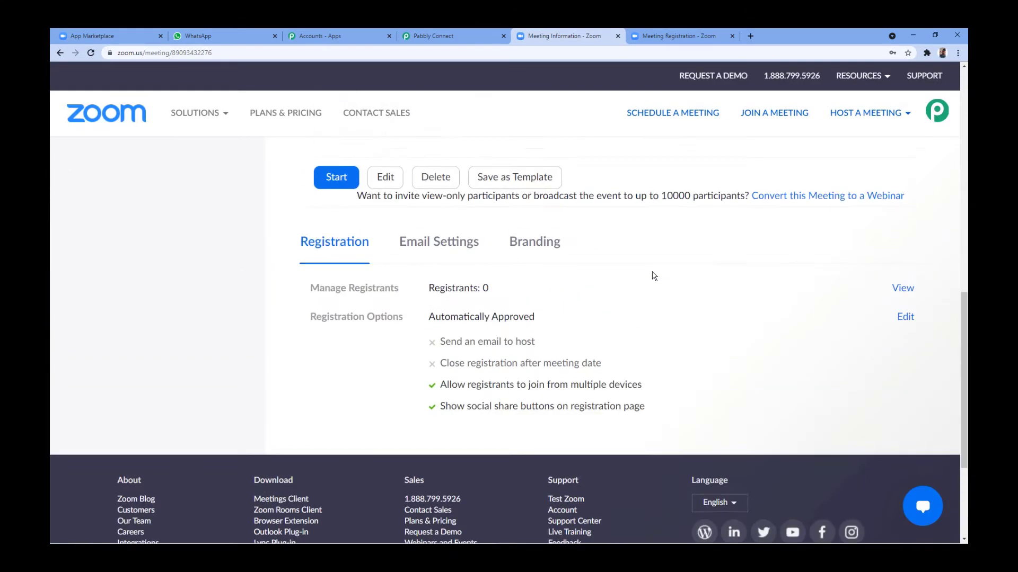
scroll(654, 276, "up", 10)
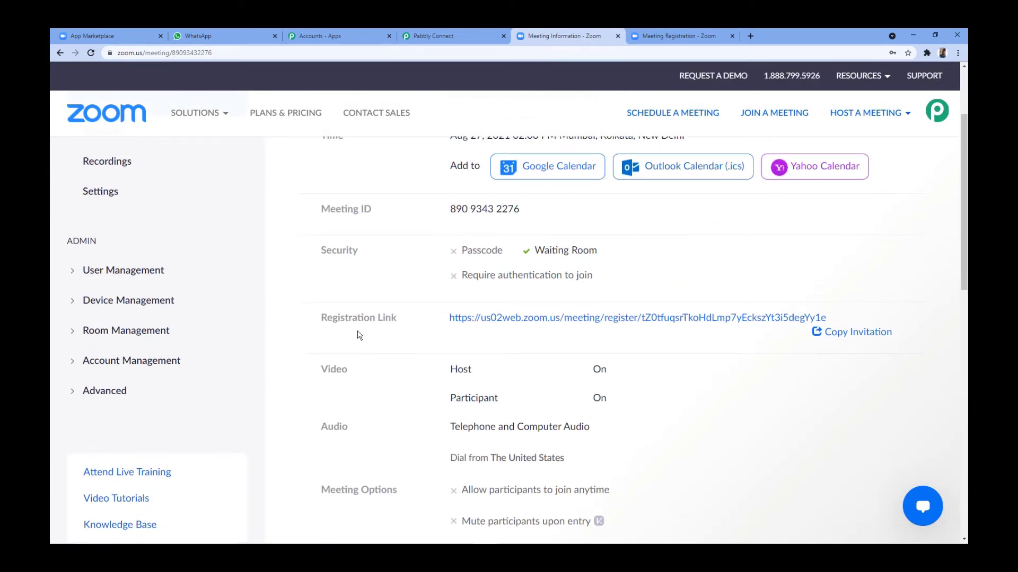
right_click(575, 317)
left_click(605, 325)
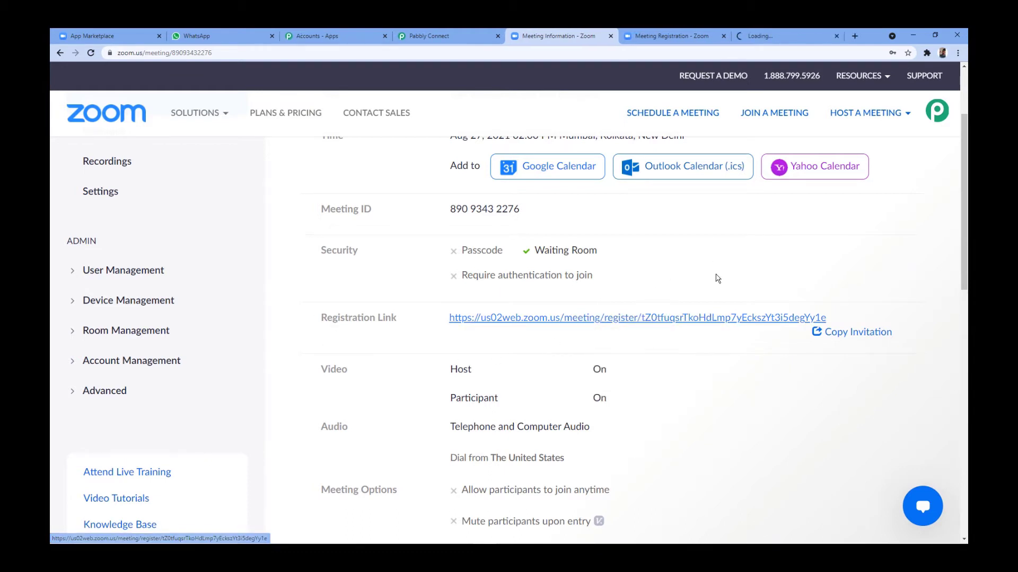
left_click(784, 35)
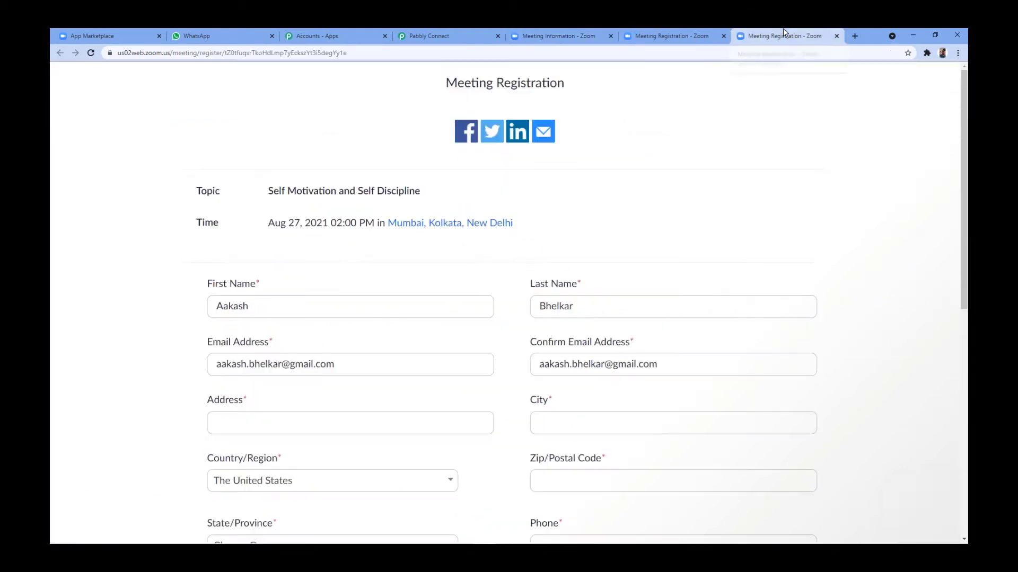
Step: Compare the updated registration form with the earlier version and examine its added address, location and phone fields
scroll(657, 175, "down", 3)
scroll(655, 138, "up", 2)
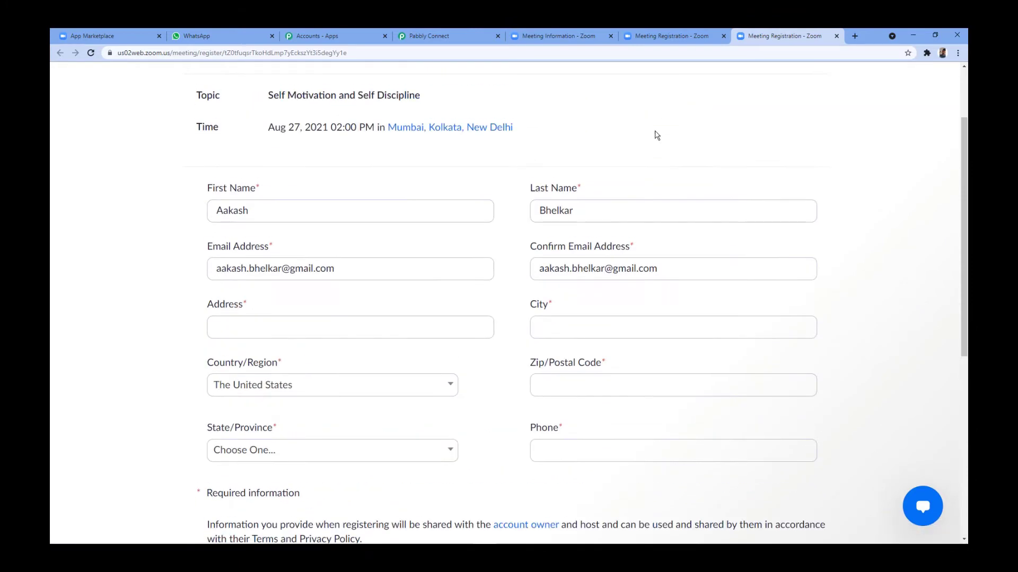
left_click(689, 38)
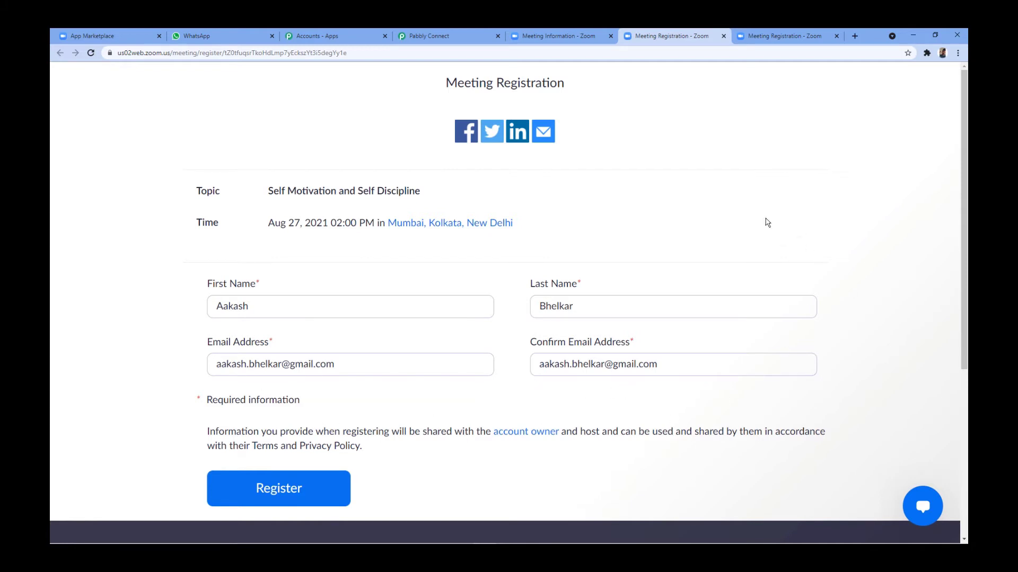
left_click(763, 36)
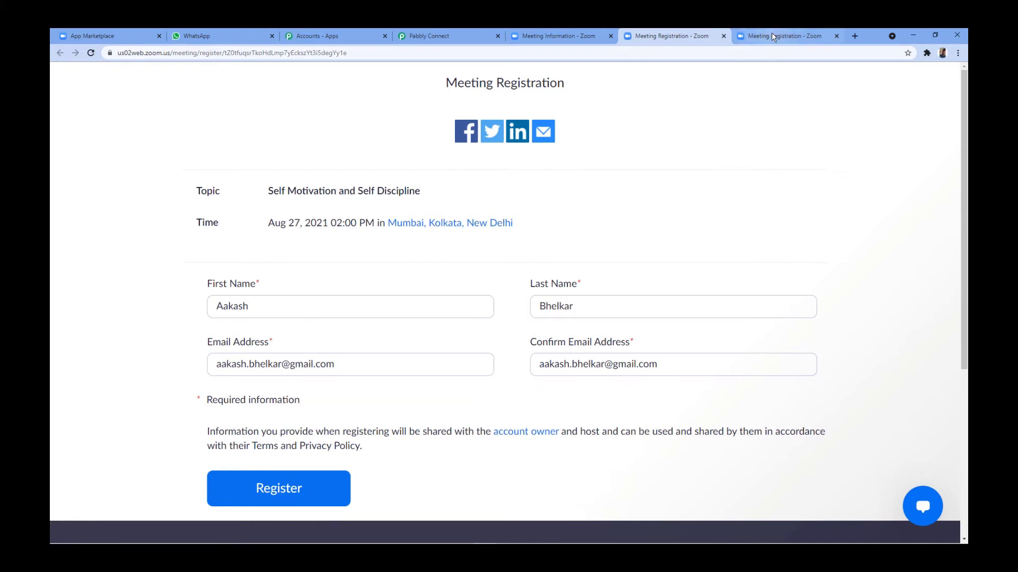
scroll(540, 181, "down", 2)
scroll(500, 168, "up", 2)
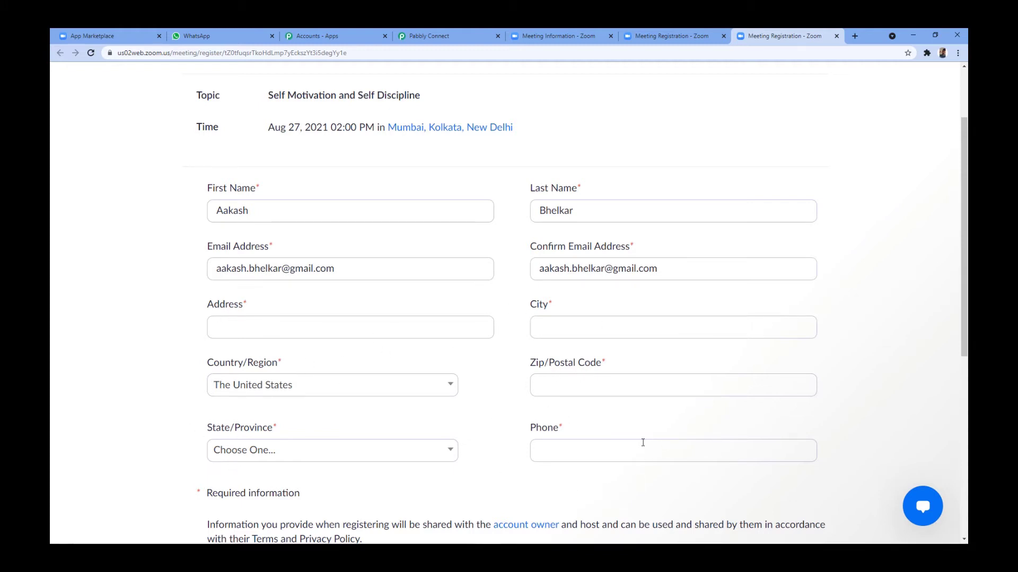
scroll(500, 425, "down", 2)
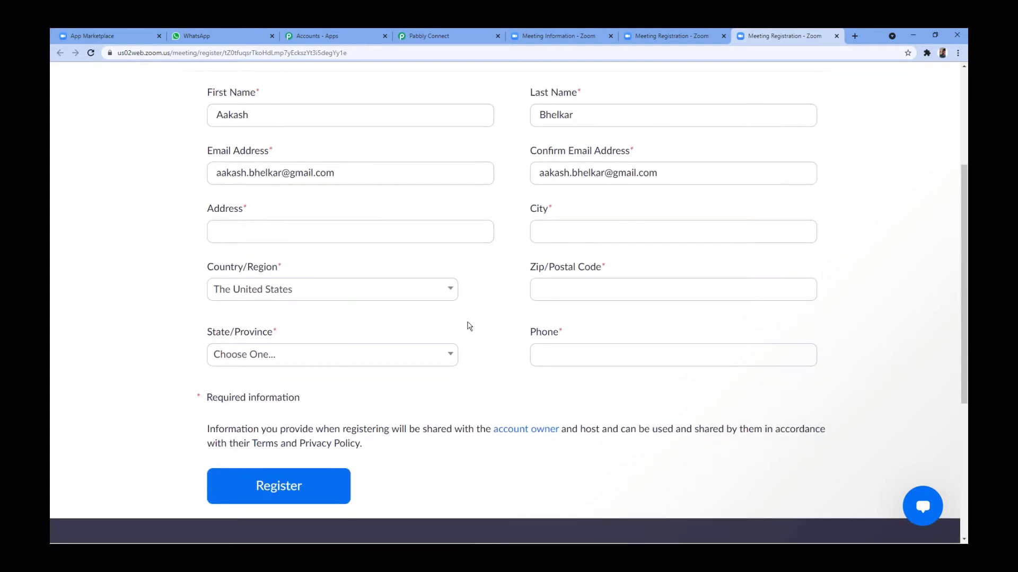
scroll(634, 304, "up", 2)
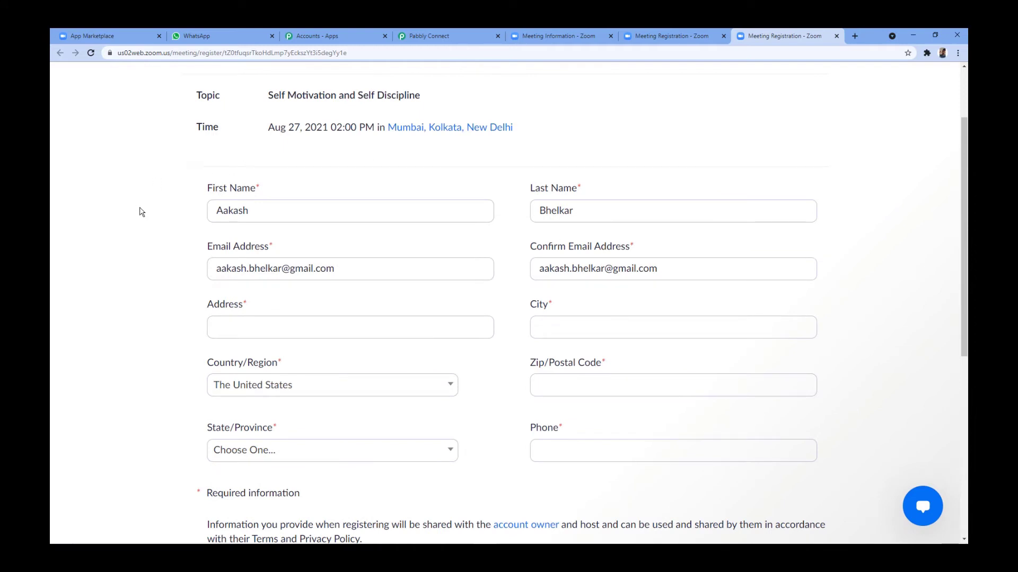
scroll(169, 345, "down", 1)
scroll(175, 361, "down", 1)
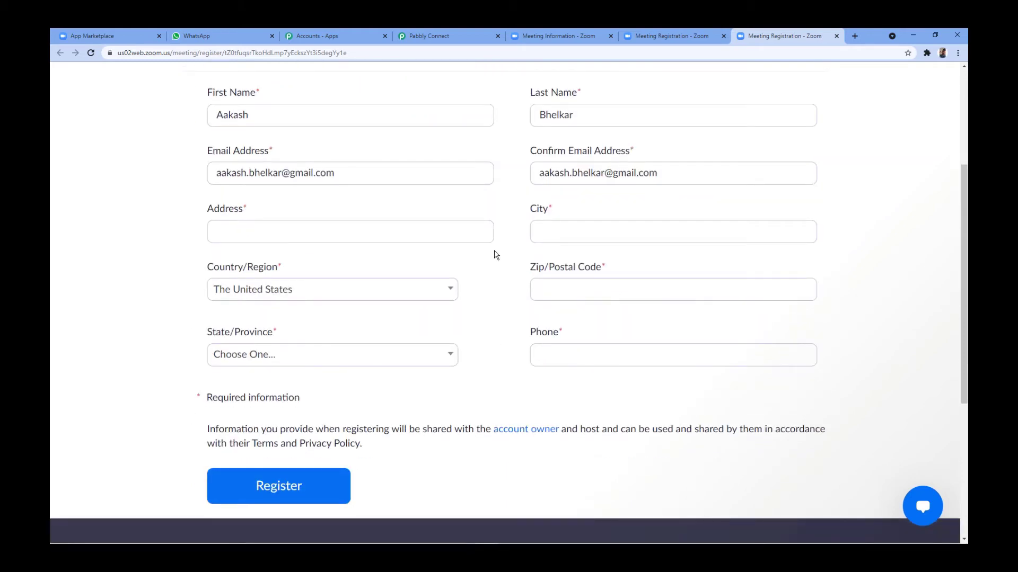
scroll(517, 135, "up", 1)
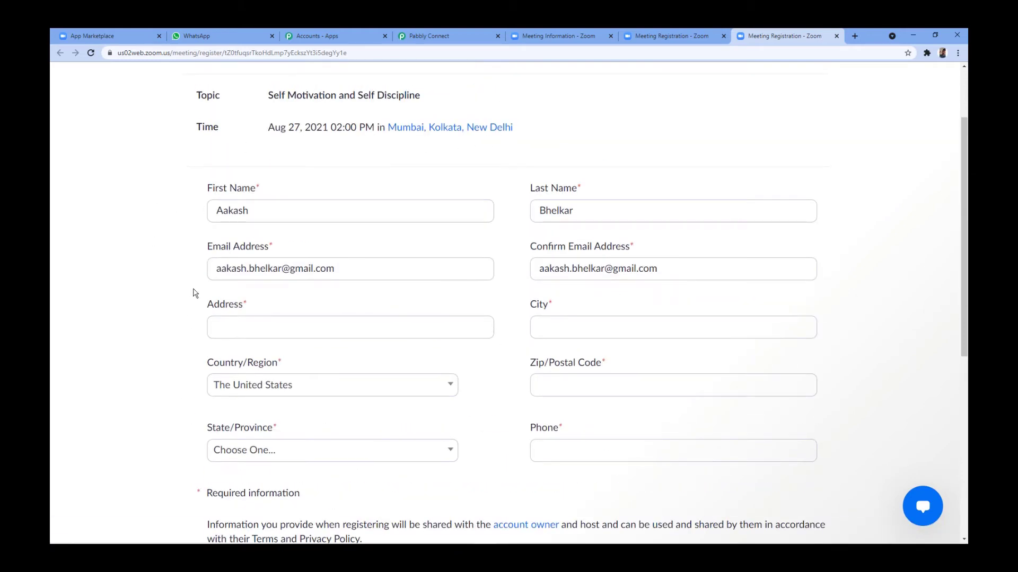
Step: Check the waiting webhook in Pabbly Connect, and replace the Zoom form's prefilled details with the second saved contact's name, email, address and phone
left_click(457, 37)
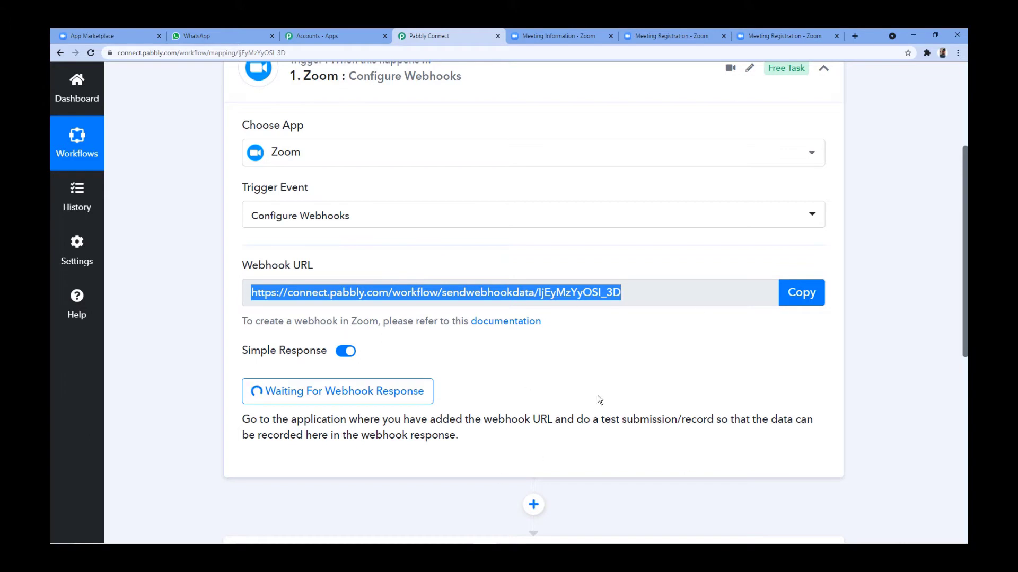
left_click(778, 33)
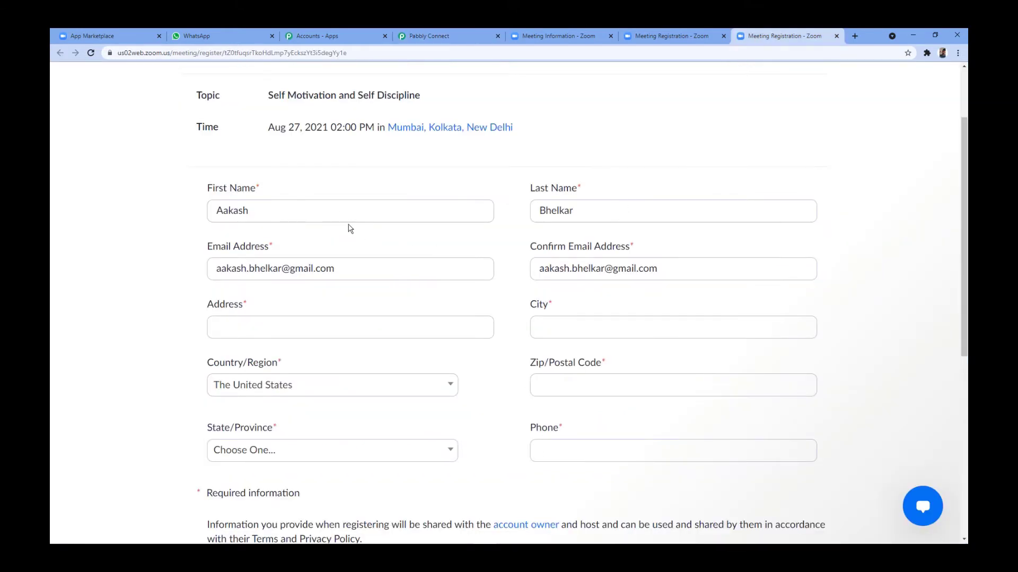
left_click(345, 213)
key("ctrl+a")
key("BackSpace")
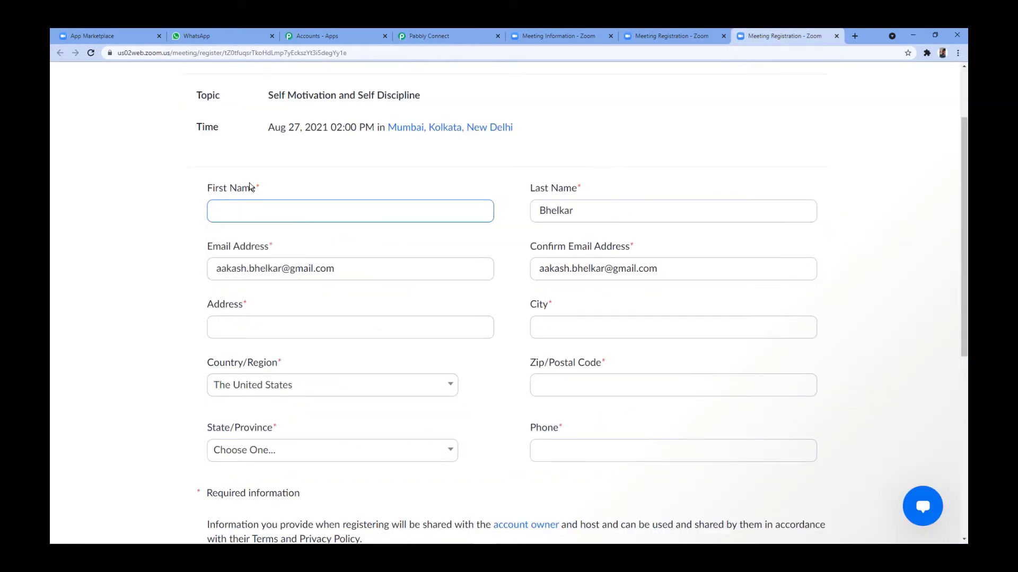
type("AS")
key("BackSpace")
key("BackSpace")
left_click(262, 207)
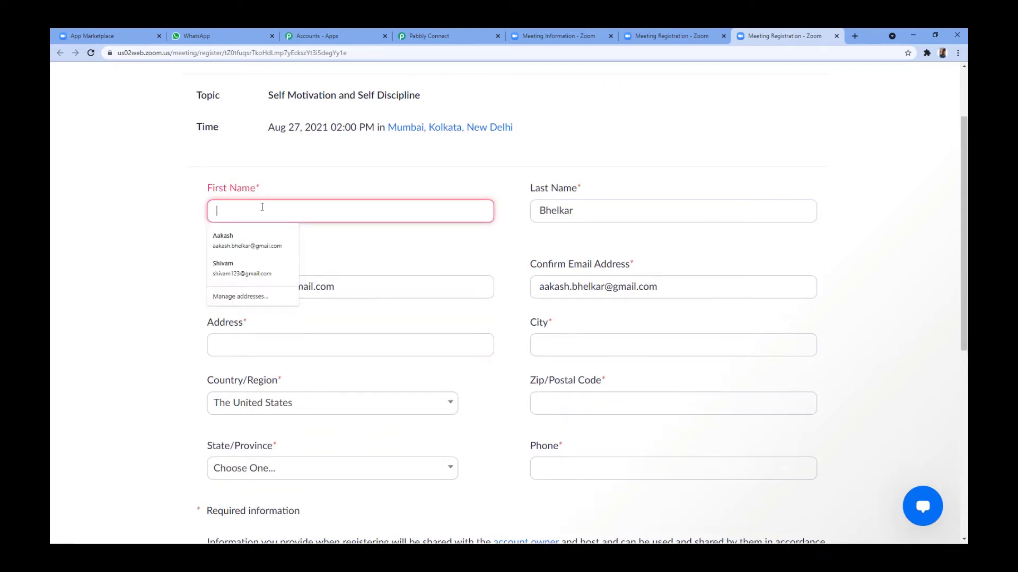
left_click(247, 244)
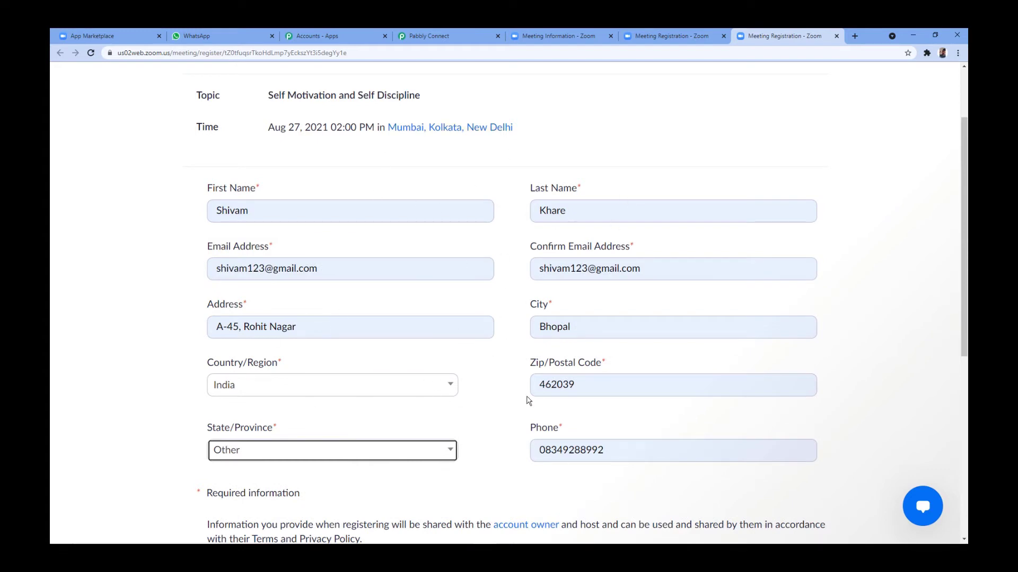
Step: Replace the leading zero of the registrant's phone number with country code 91 and submit the meeting registration
left_click(548, 450)
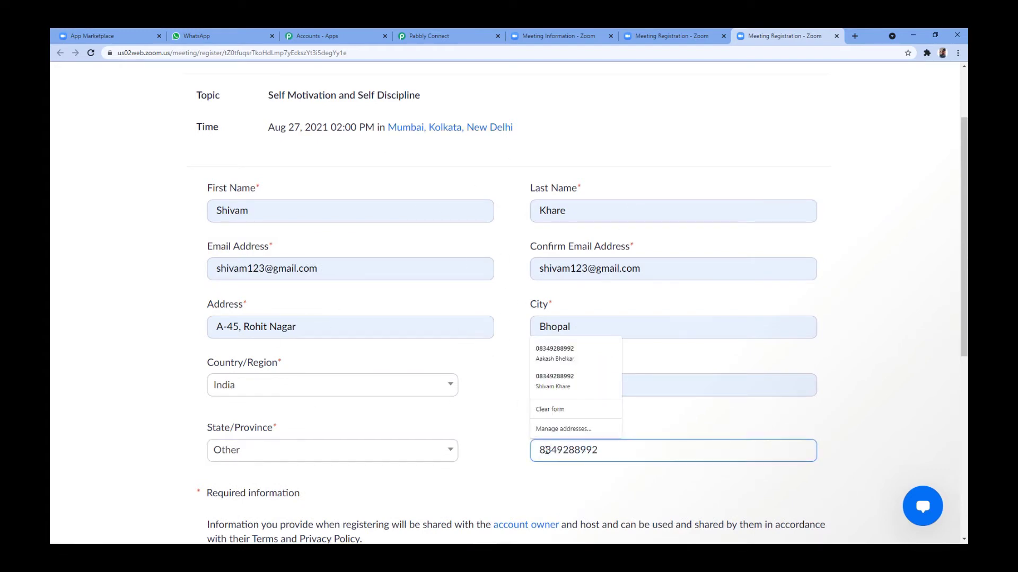
key("BackSpace")
type("91")
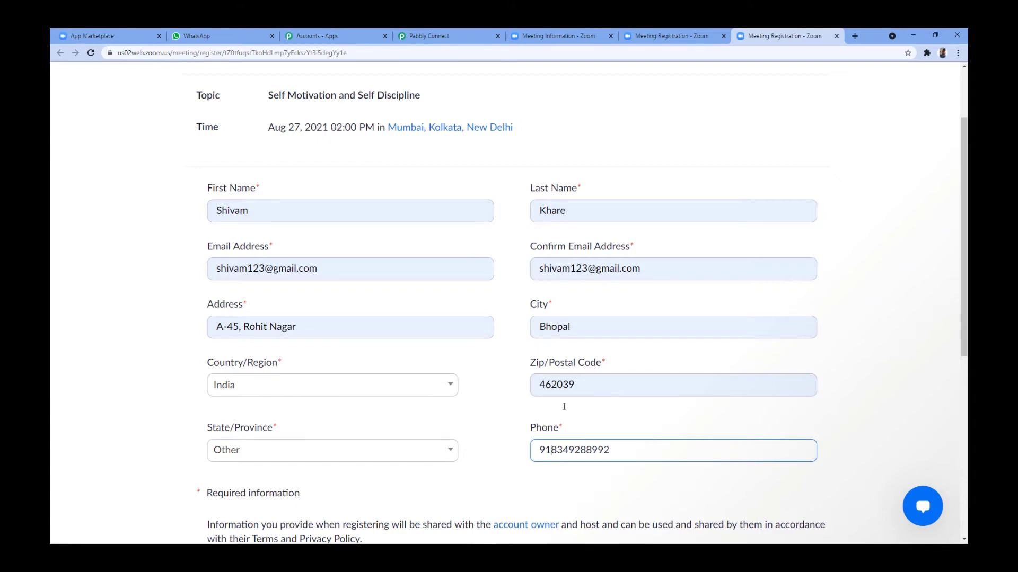
scroll(145, 313, "up", 2)
scroll(125, 324, "down", 2)
scroll(175, 307, "down", 2)
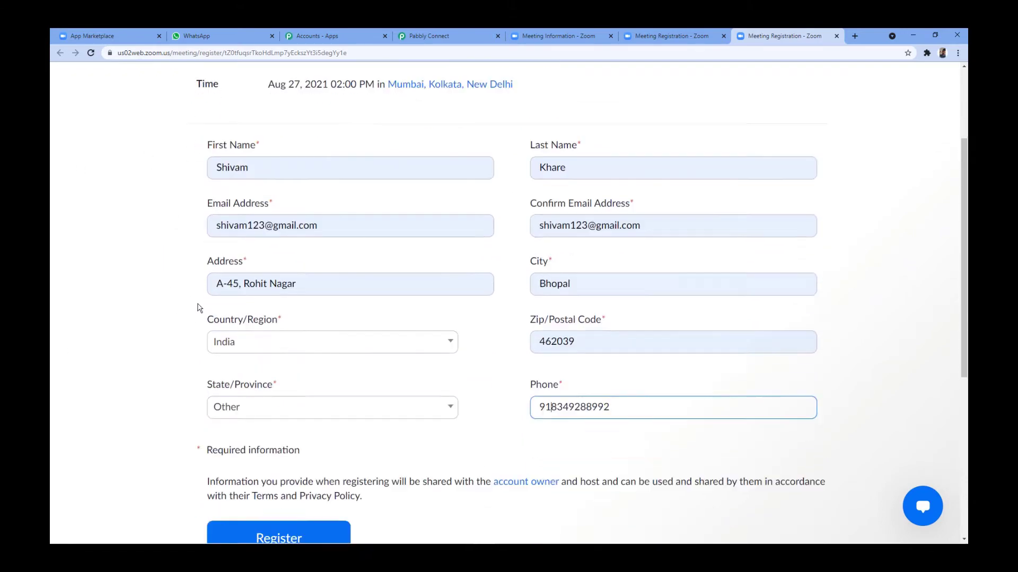
scroll(171, 332, "down", 2)
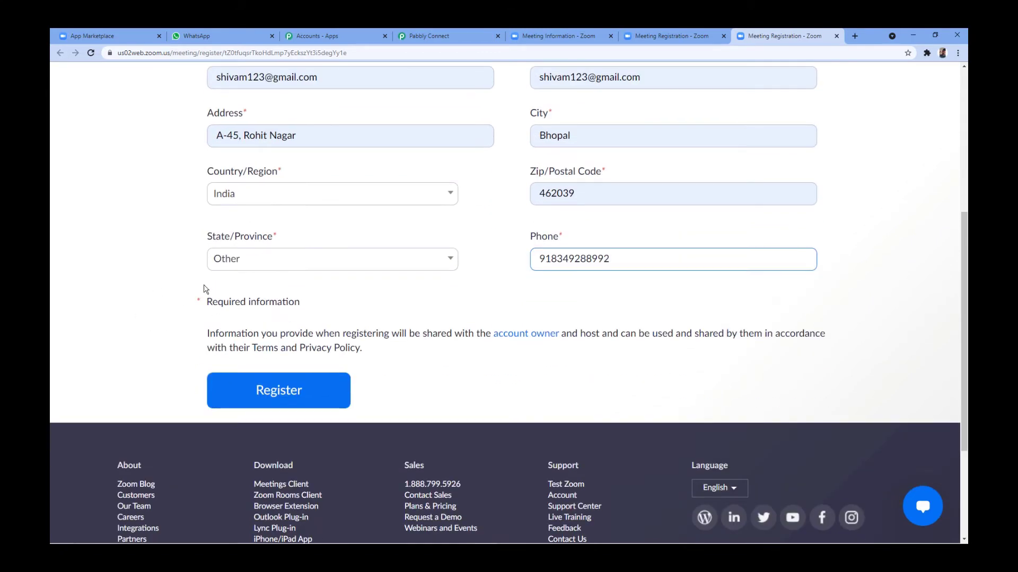
left_click(304, 392)
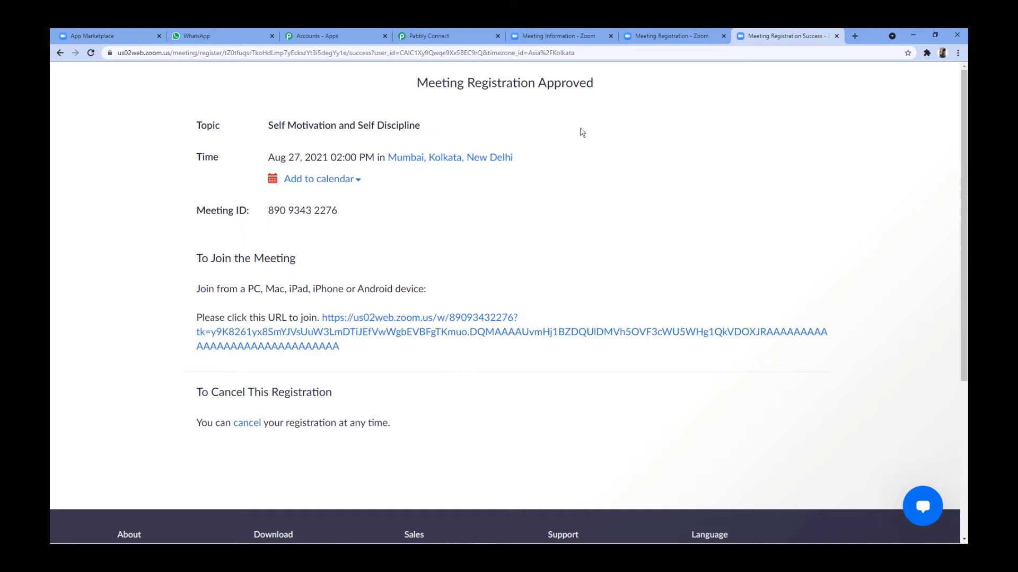
Step: Switch to Pabbly Connect and examine the received webhook response for the registrant's name, email, address and phone details
left_click(479, 35)
left_click(224, 290)
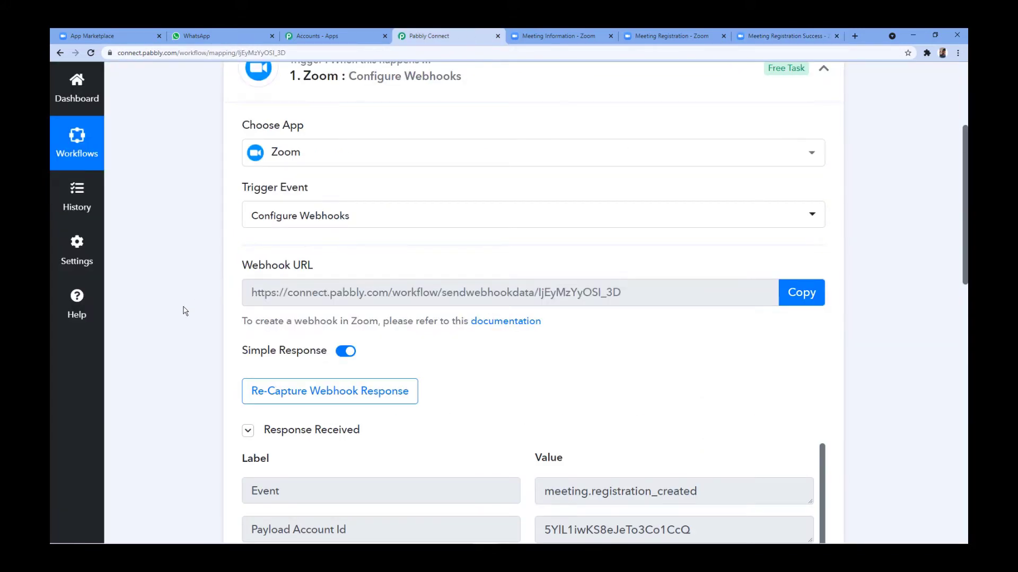
scroll(175, 294, "down", 4)
scroll(170, 240, "down", 2)
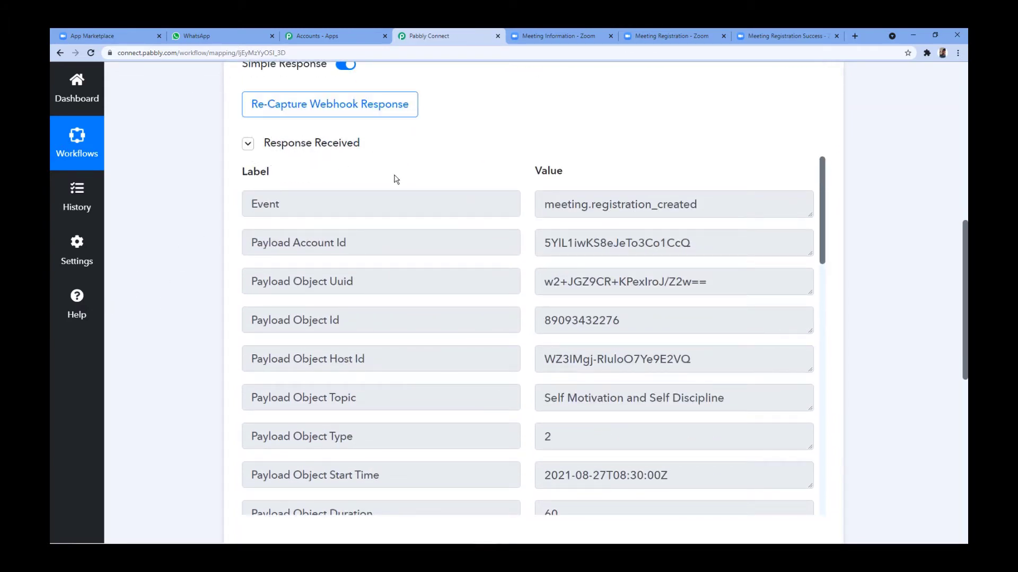
scroll(400, 175, "down", 3)
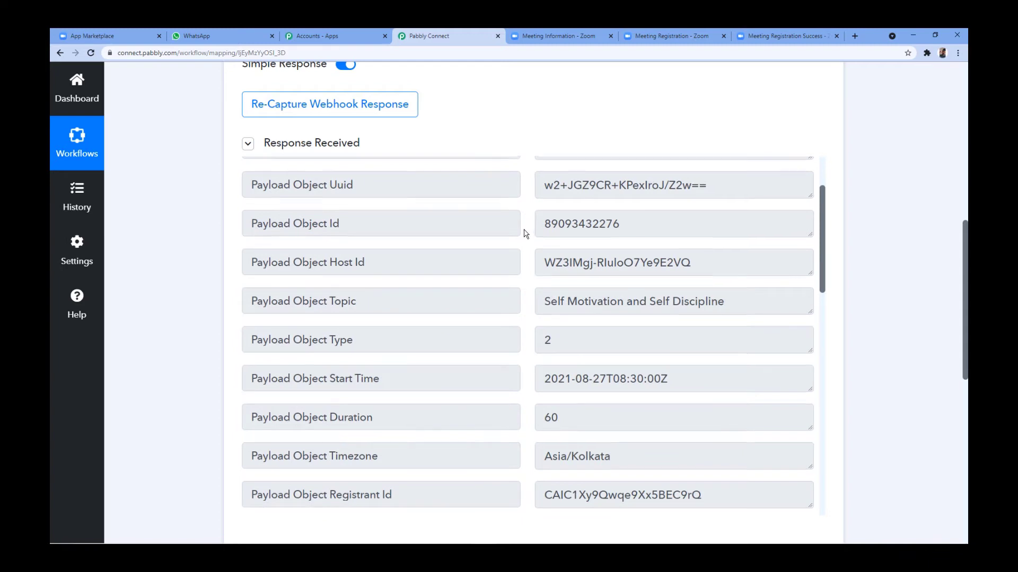
scroll(519, 236, "down", 5)
scroll(489, 253, "down", 3)
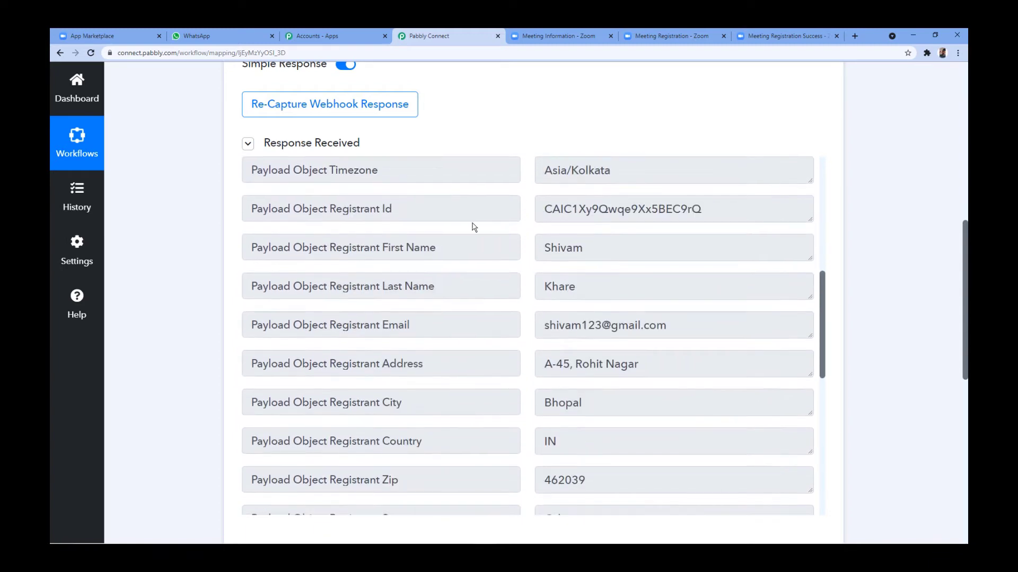
left_click(610, 244)
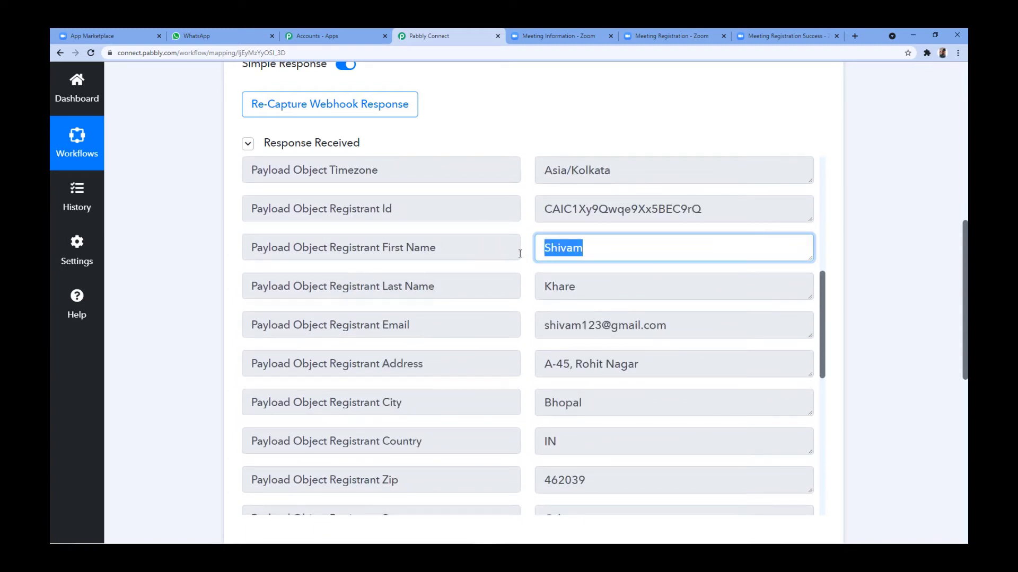
left_click(600, 284)
scroll(541, 294, "down", 3)
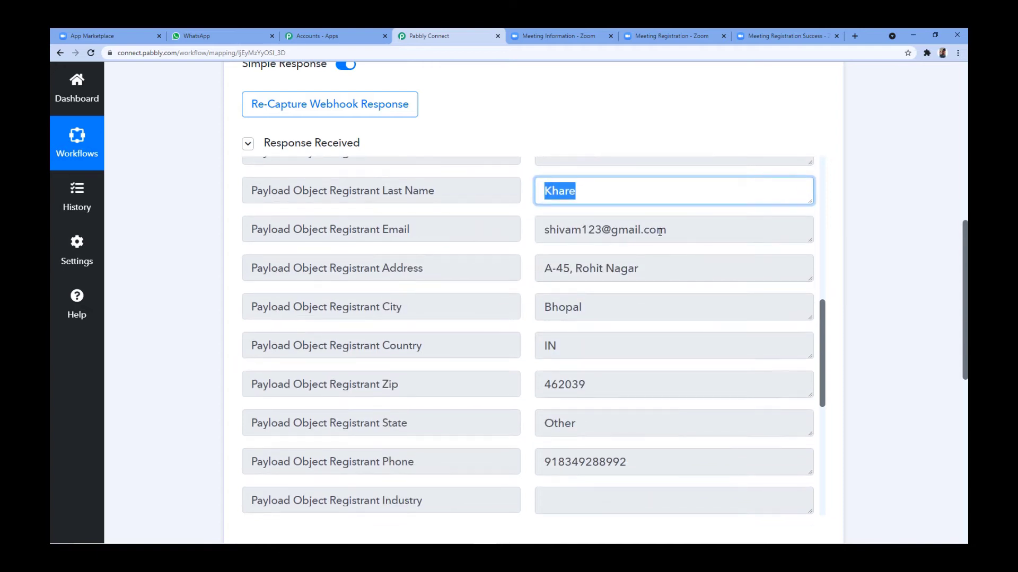
left_click(538, 240)
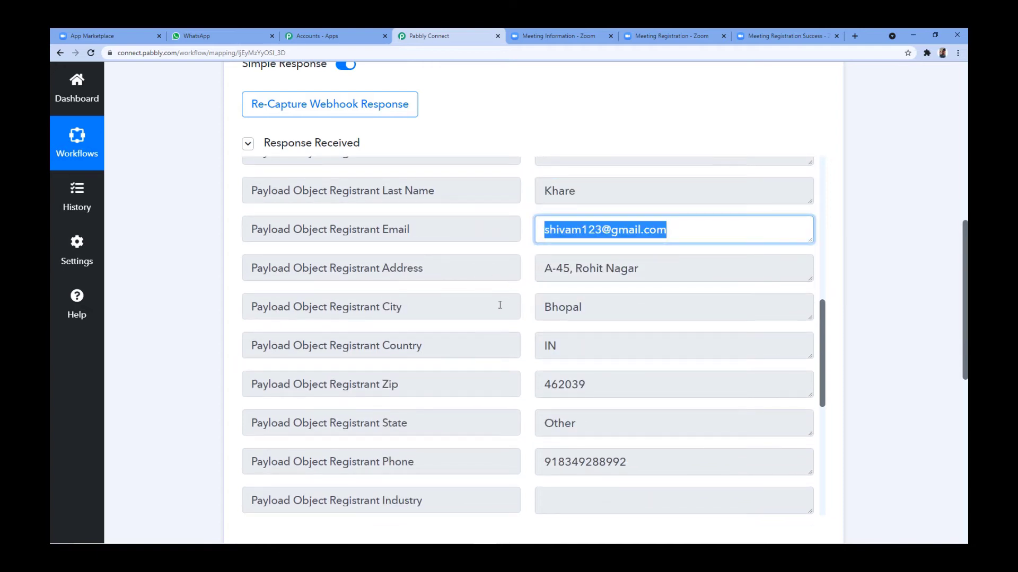
scroll(506, 354, "down", 3)
double_click(648, 357)
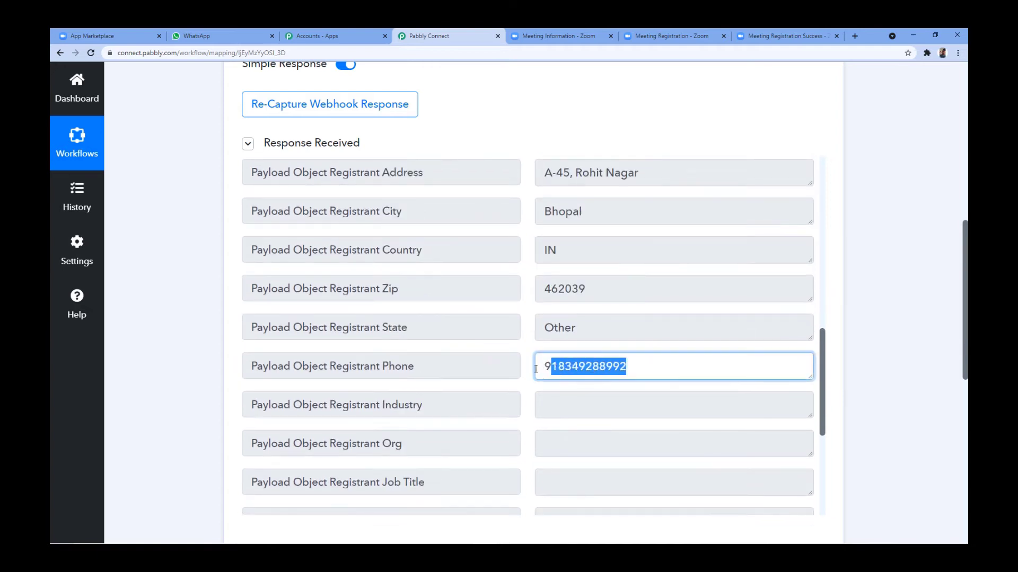
scroll(544, 313, "up", 9)
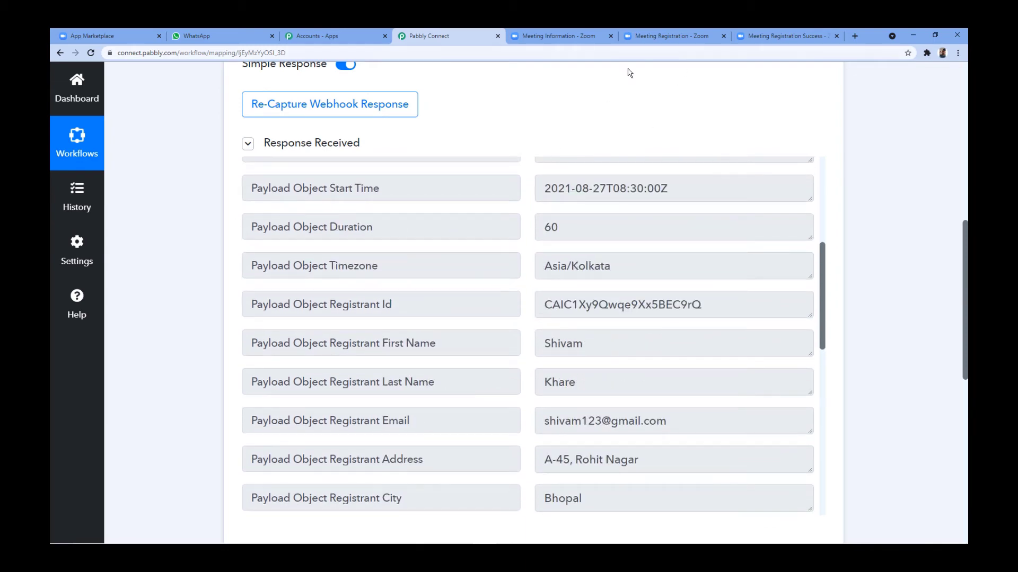
Step: Compare the join link on Zoom's registration approval page with the Registrant Join Url in the Pabbly Connect webhook response
left_click(768, 32)
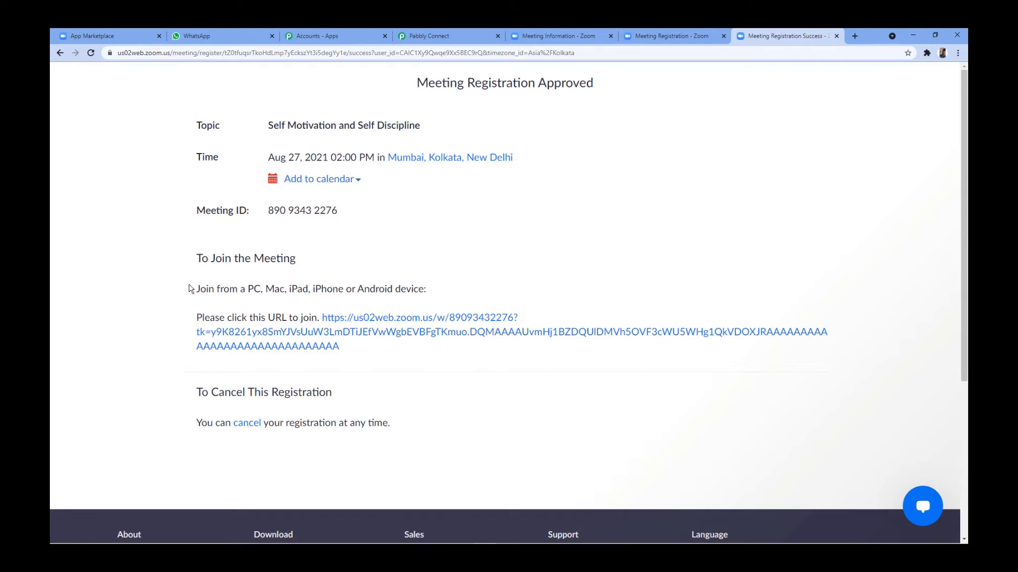
left_click(452, 35)
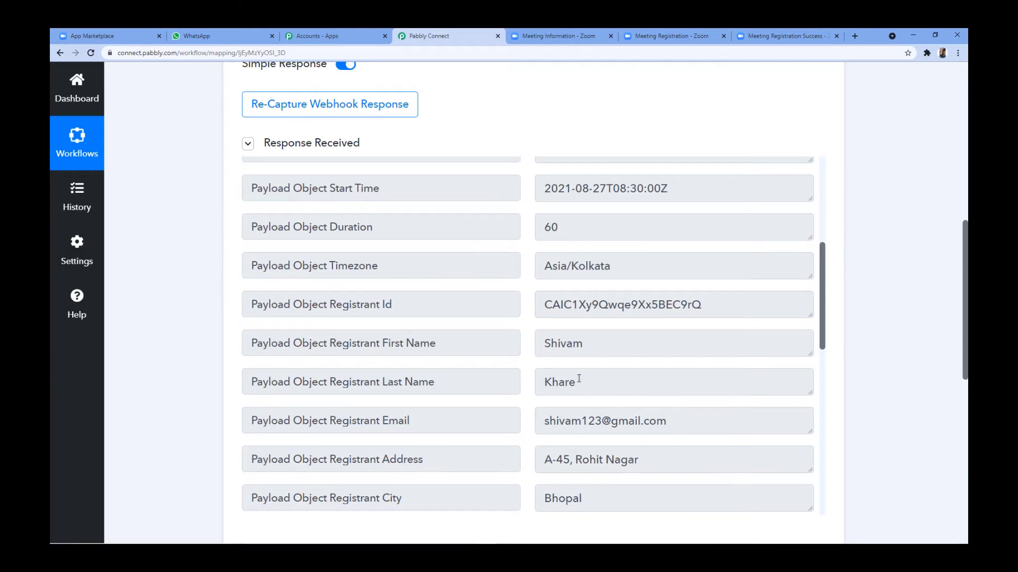
scroll(594, 349, "down", 15)
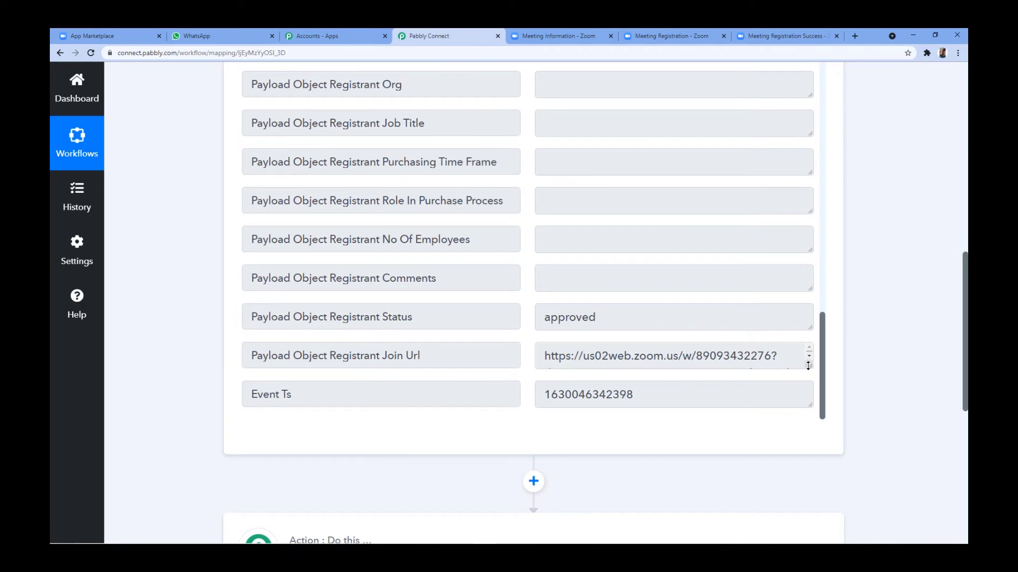
left_click(689, 358)
scroll(671, 344, "down", 3)
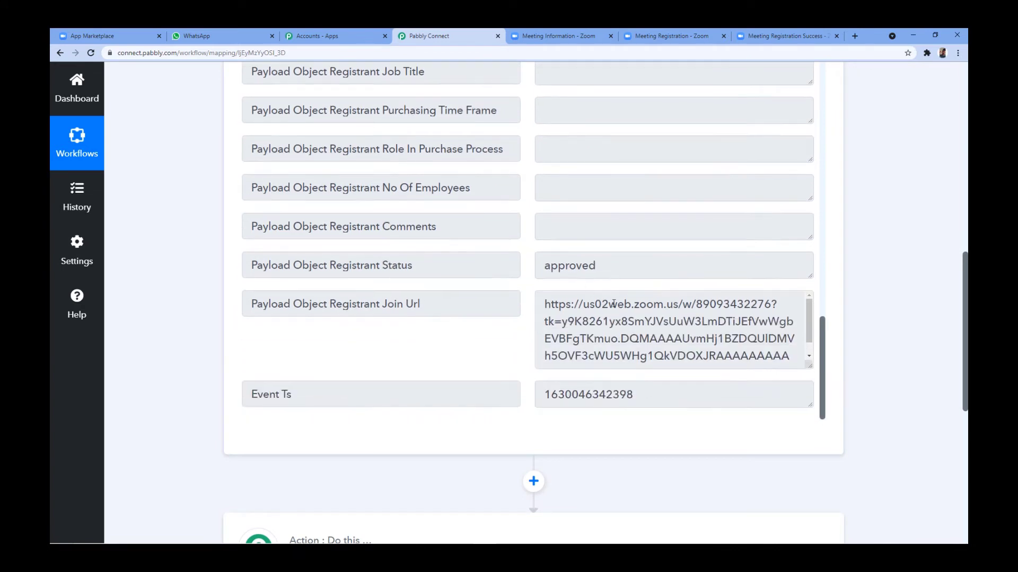
scroll(658, 330, "up", 1)
Step: Compare the webhook response's Payload Object Start Time with the meeting time shown on Zoom's meeting information page, examining its date and time format
scroll(584, 296, "up", 15)
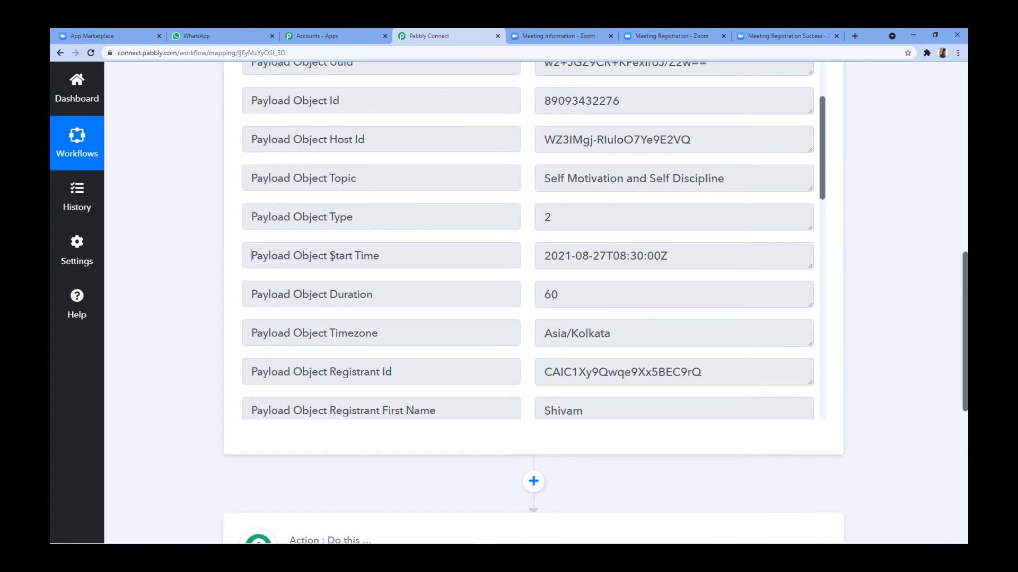
left_click_drag(332, 257, 380, 257)
scroll(196, 257, "up", 5)
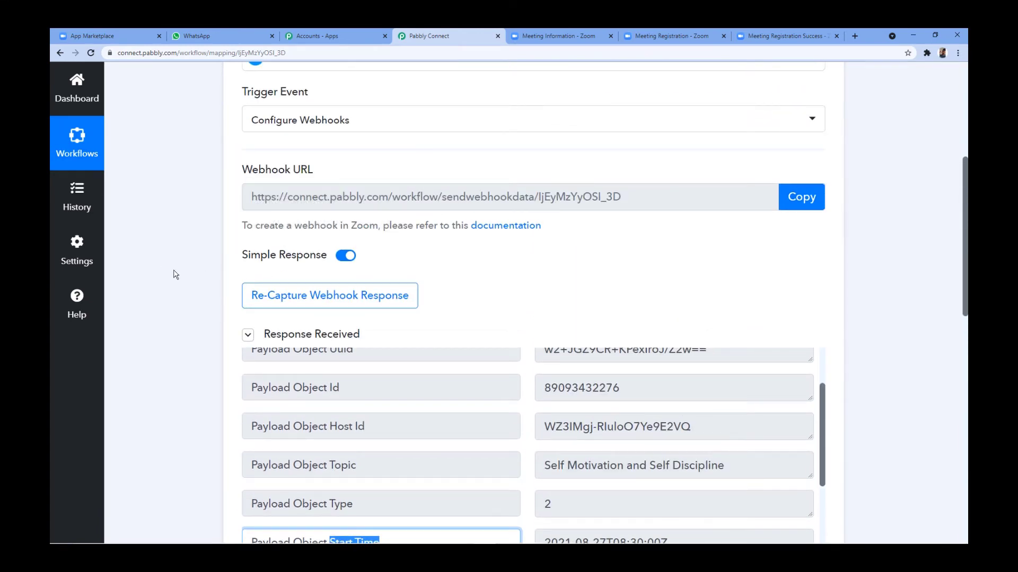
scroll(176, 274, "down", 2)
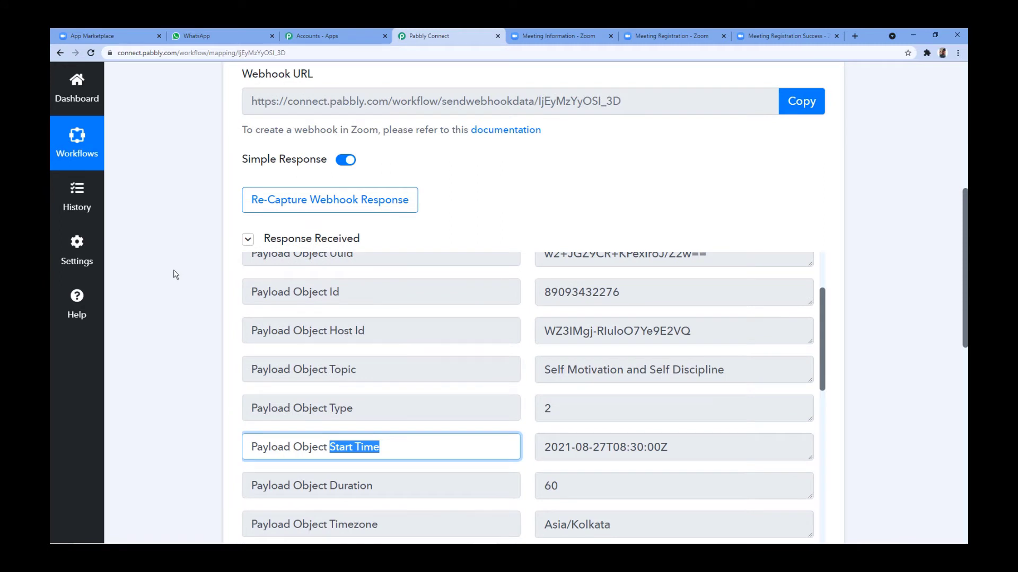
scroll(175, 274, "down", 2)
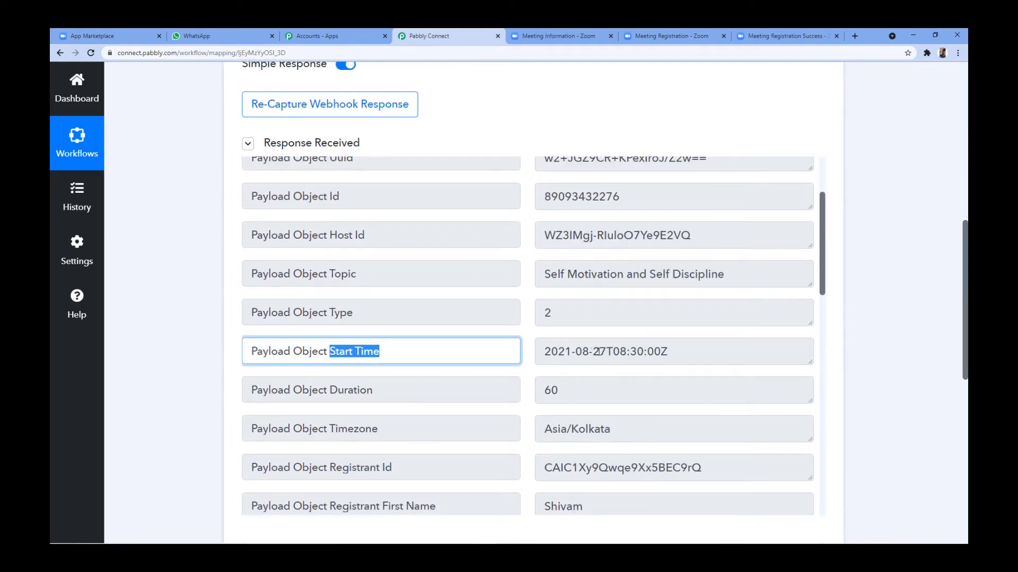
left_click_drag(614, 354, 643, 354)
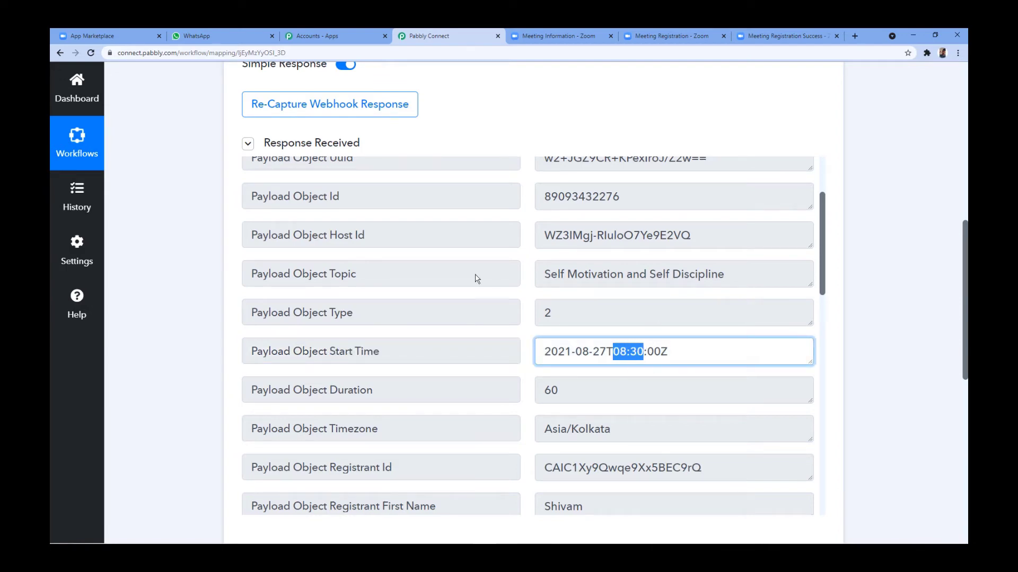
left_click(666, 35)
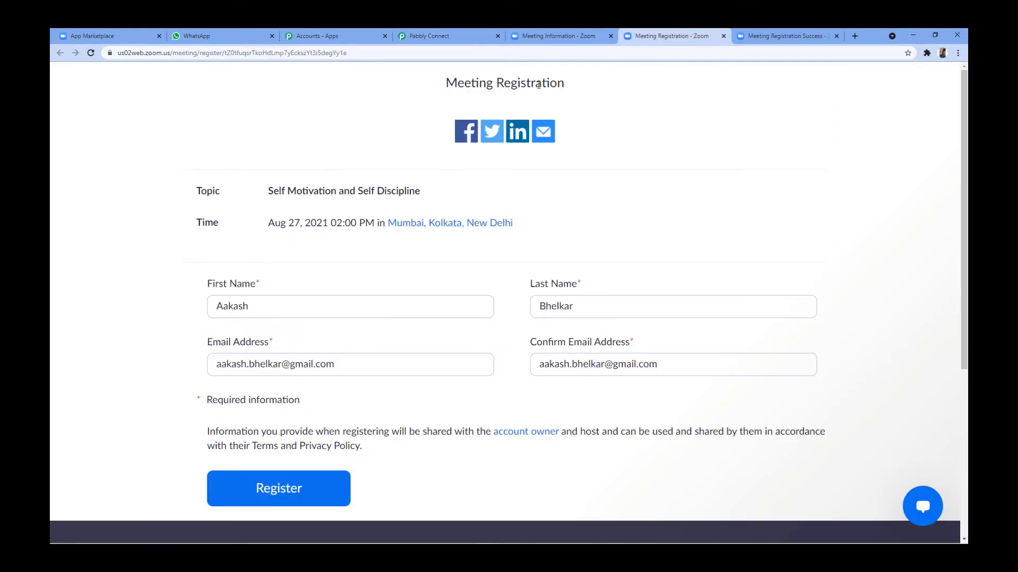
left_click(559, 36)
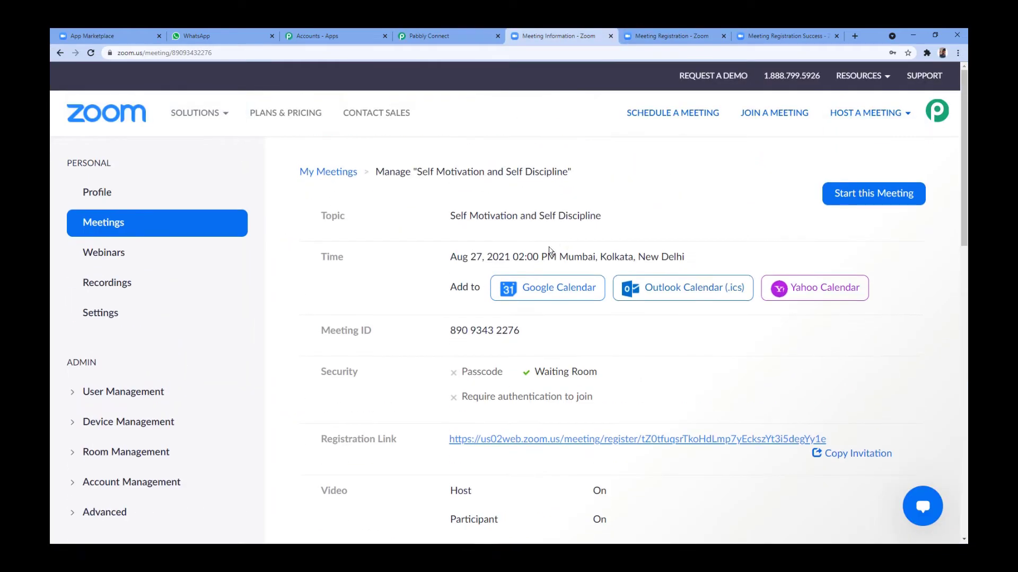
left_click(429, 35)
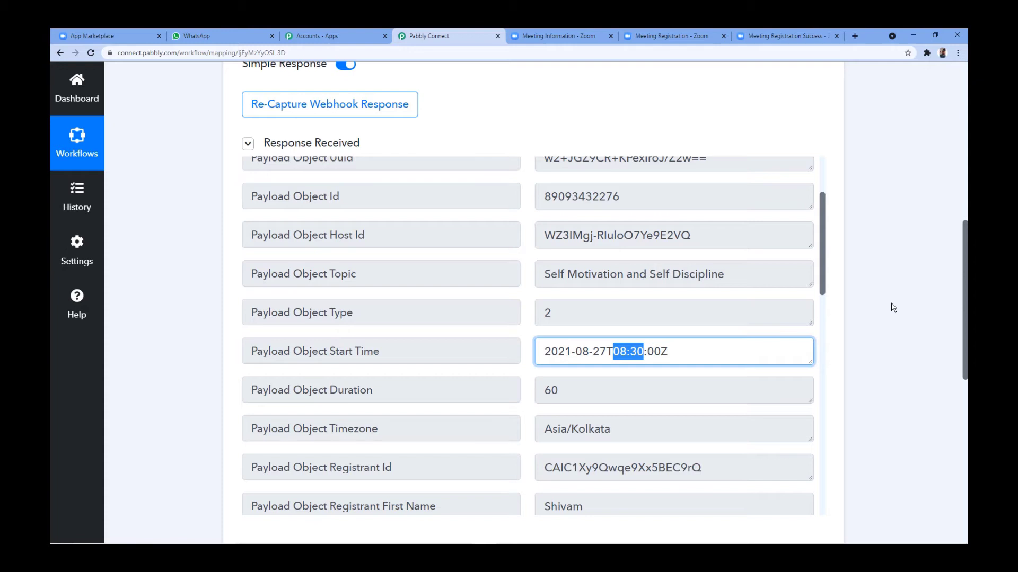
left_click(641, 353)
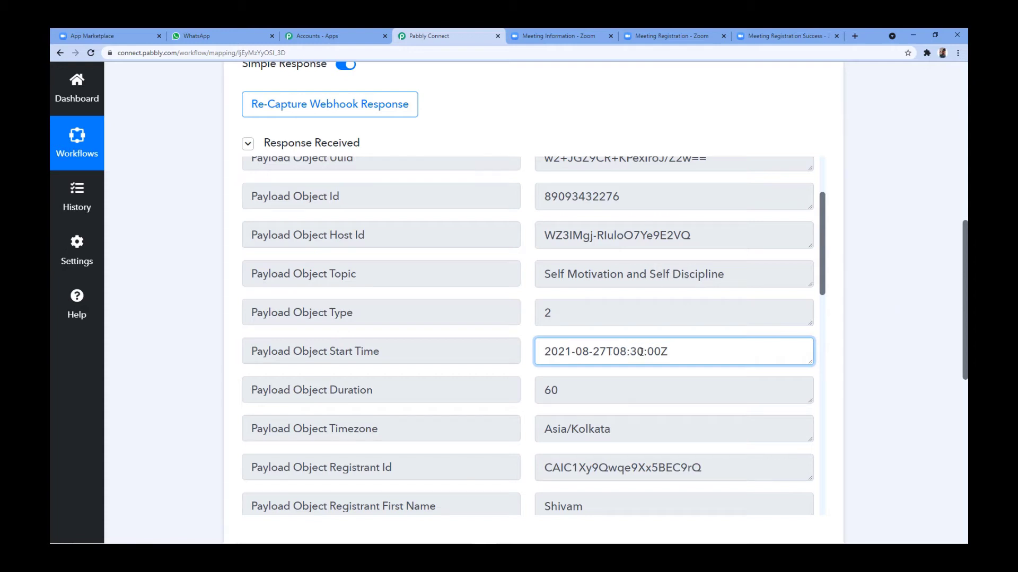
left_click_drag(643, 352, 615, 351)
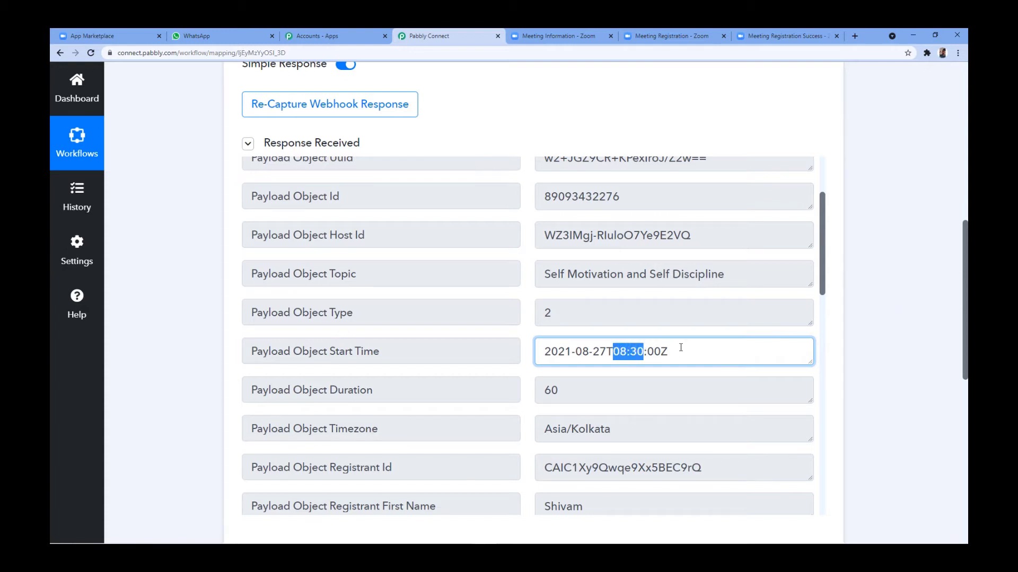
left_click_drag(677, 353, 546, 358)
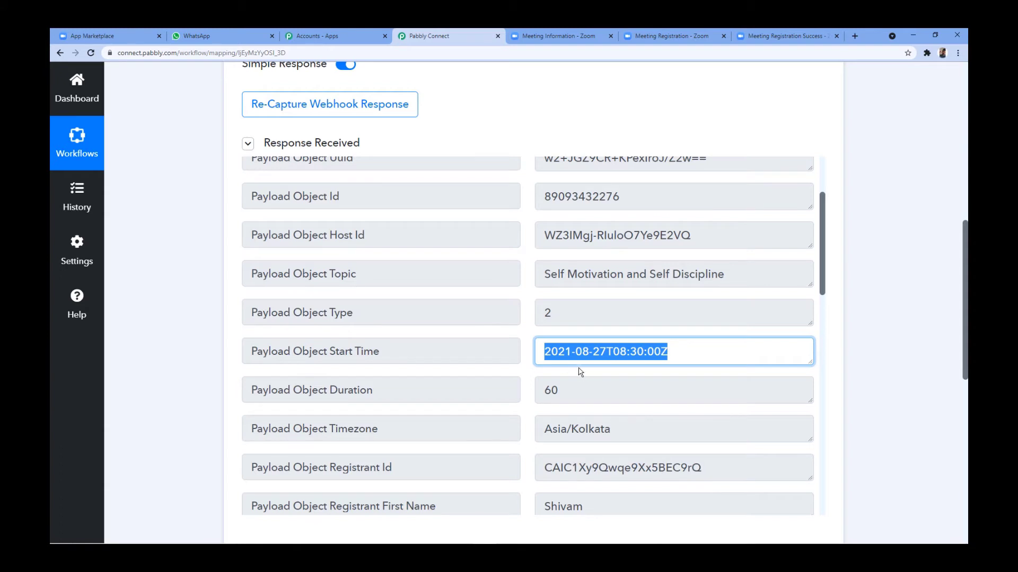
scroll(742, 368, "down", 2)
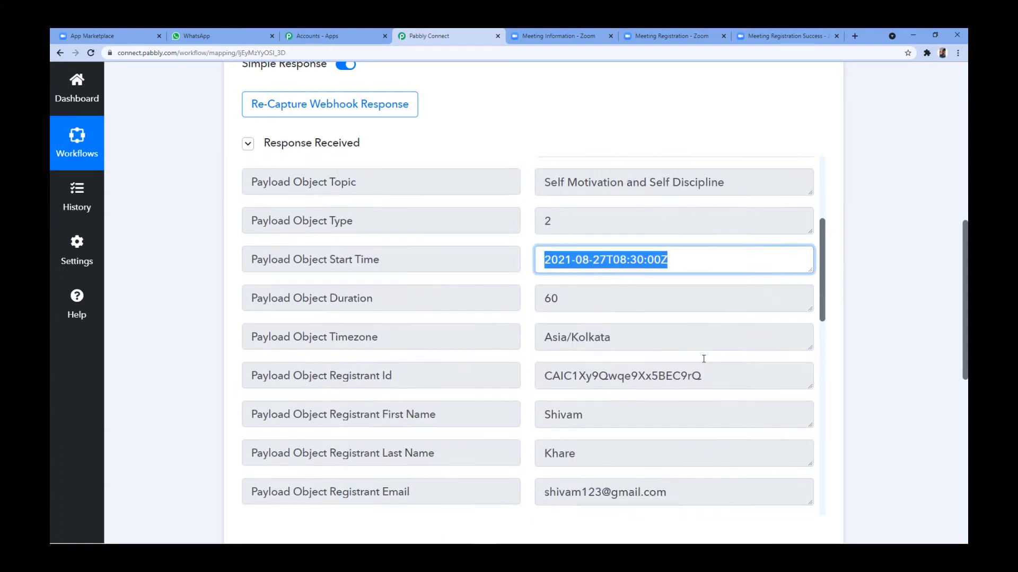
Step: Choose Date/Time Formatter by Pabbly as the app for the workflow's second step, the action
left_click_drag(619, 333, 541, 334)
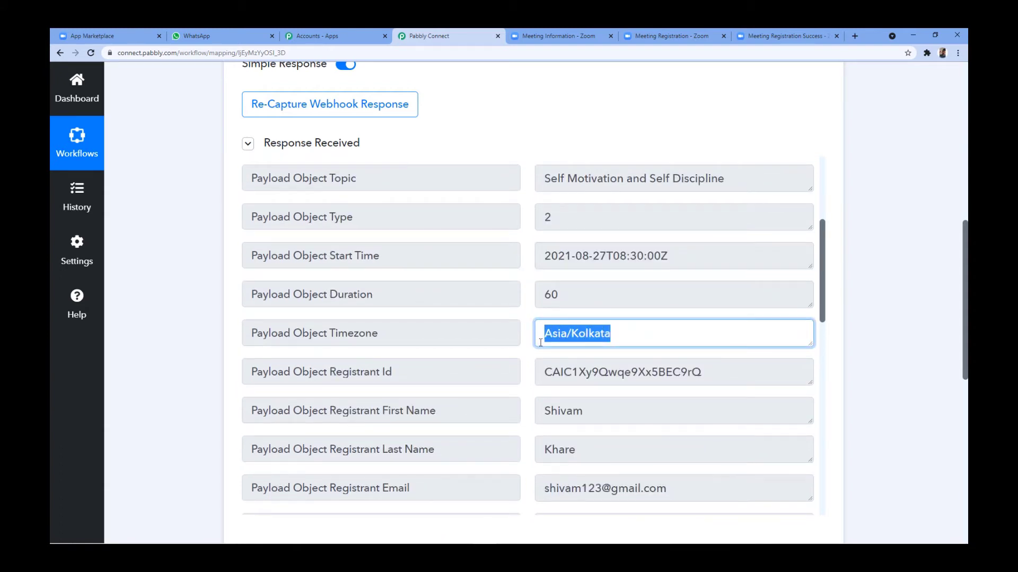
scroll(204, 377, "down", 7)
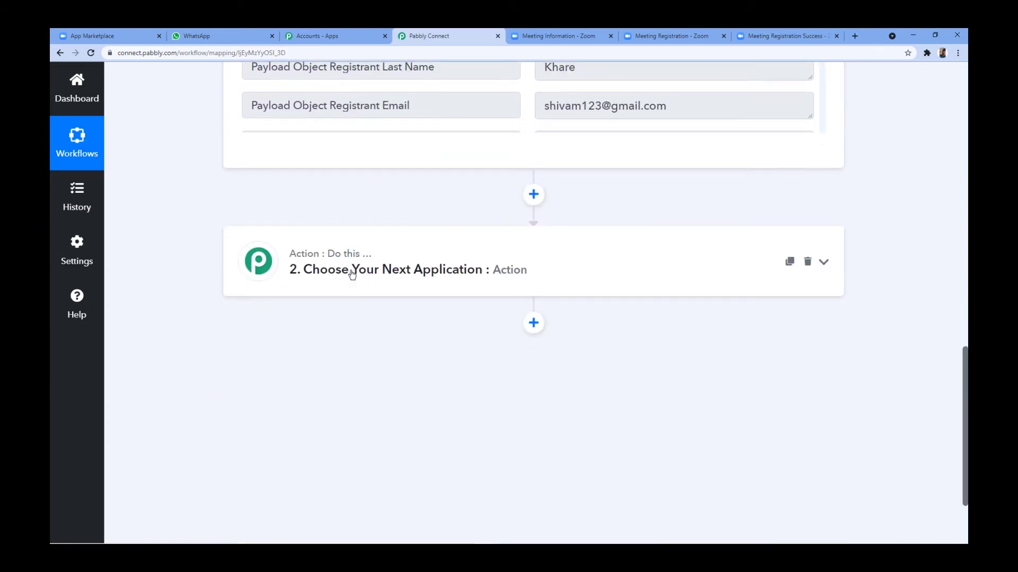
left_click(408, 269)
left_click(297, 345)
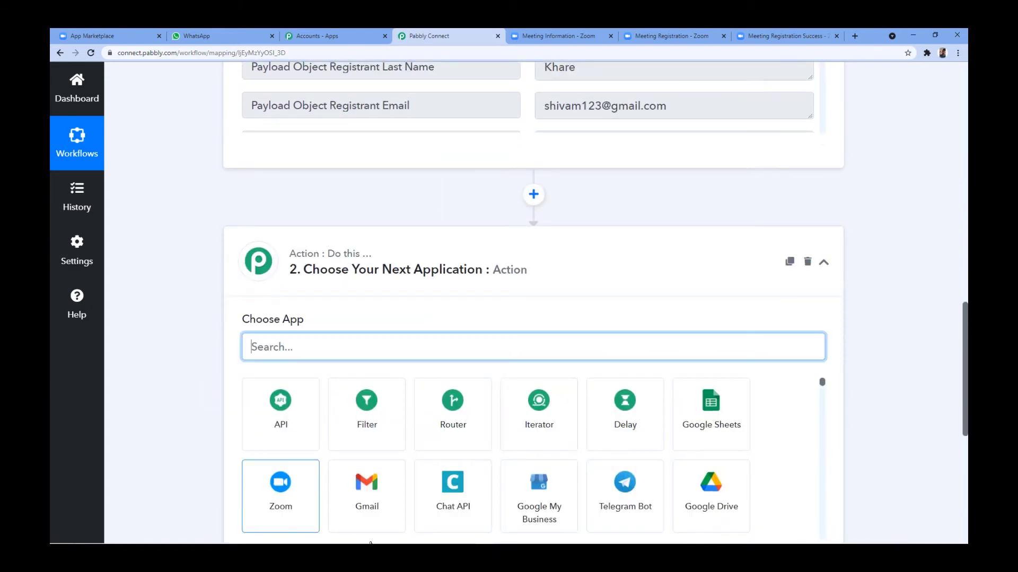
scroll(531, 193, "up", 3)
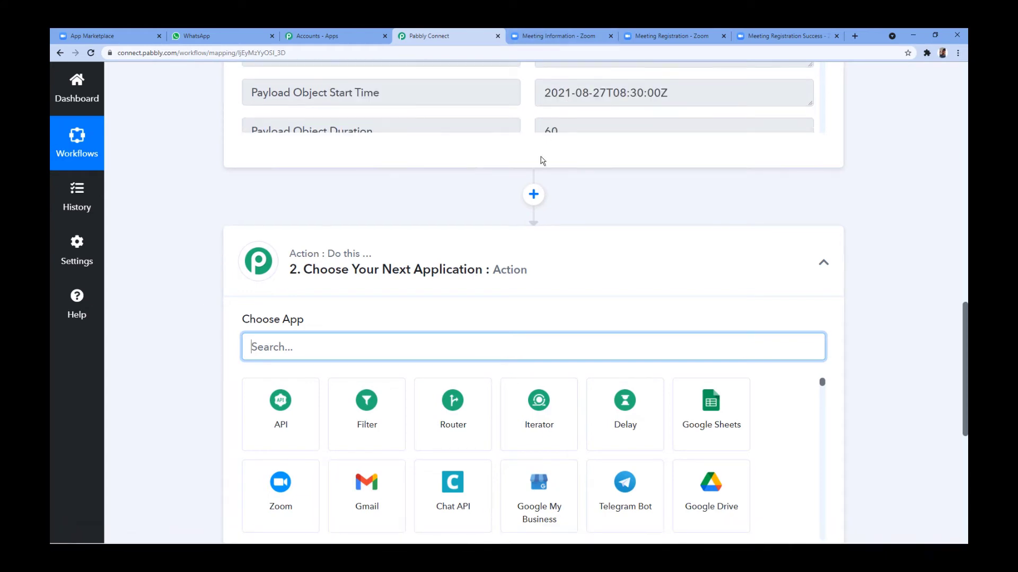
scroll(532, 193, "down", 3)
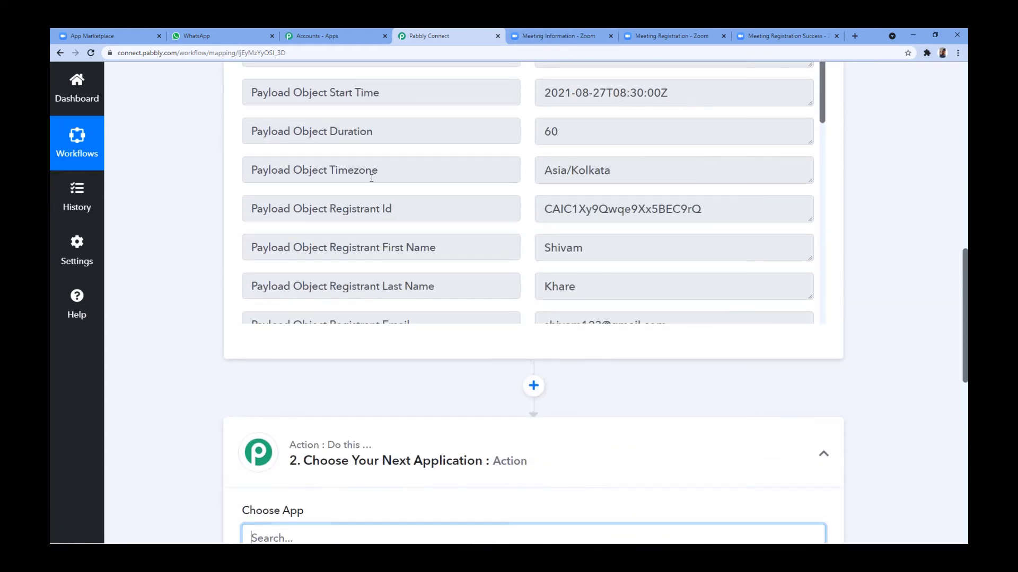
scroll(182, 221, "down", 3)
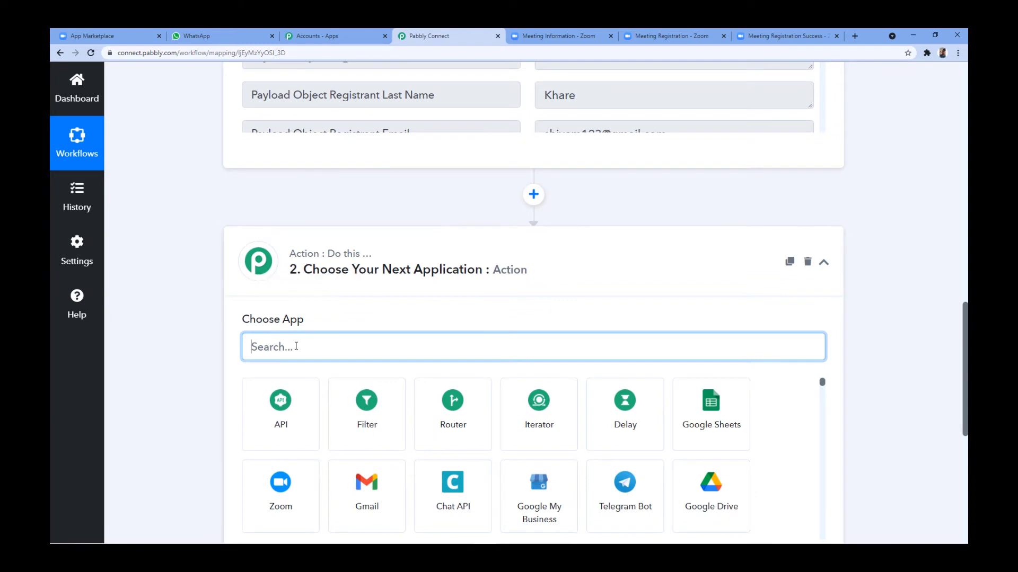
type("Date")
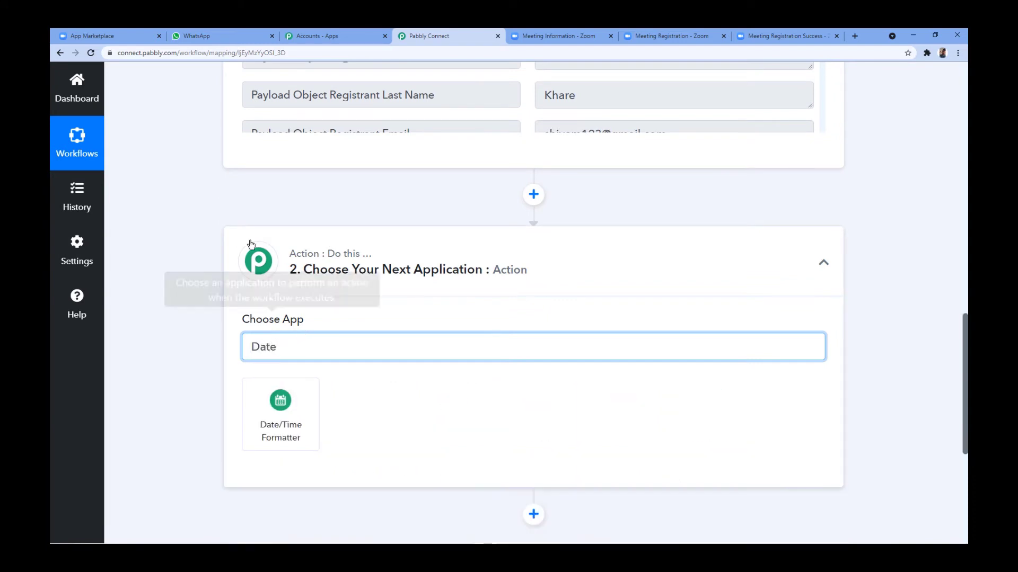
left_click(280, 411)
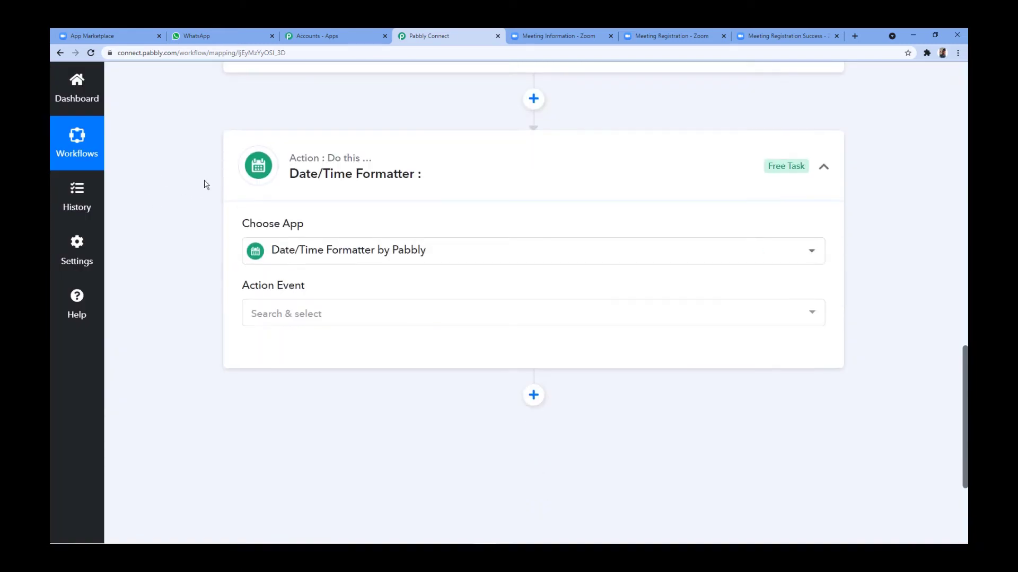
Step: Set the formatter's action event to Format Date with Time Zone and connect it
left_click(319, 220)
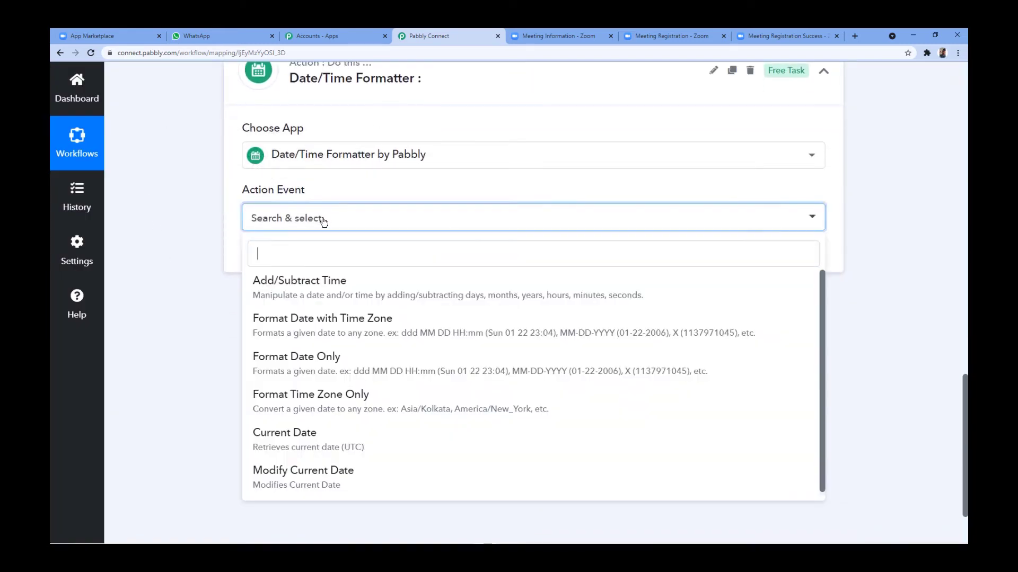
left_click(383, 330)
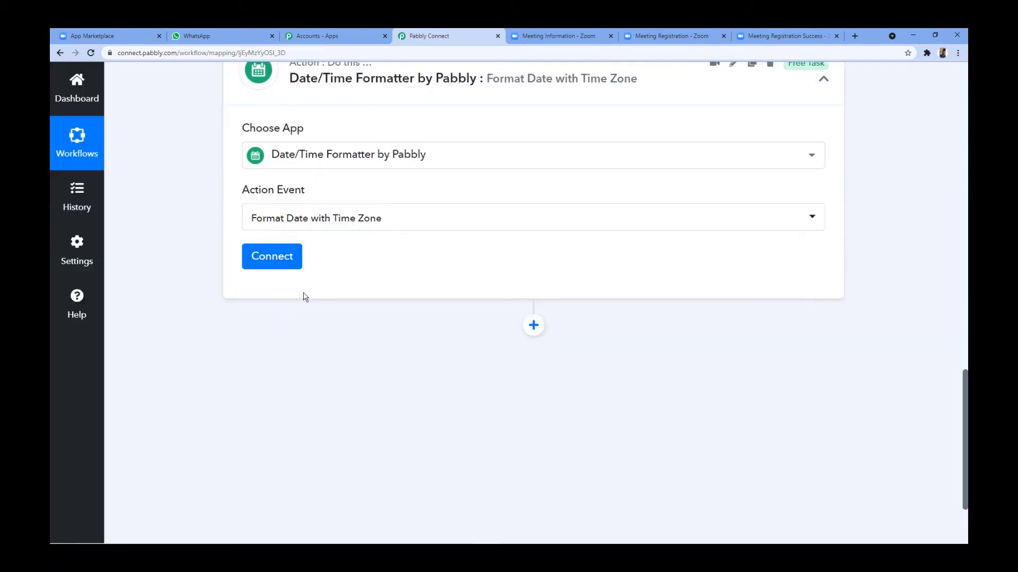
scroll(457, 305, "up", 10)
left_click_drag(679, 293, 522, 312)
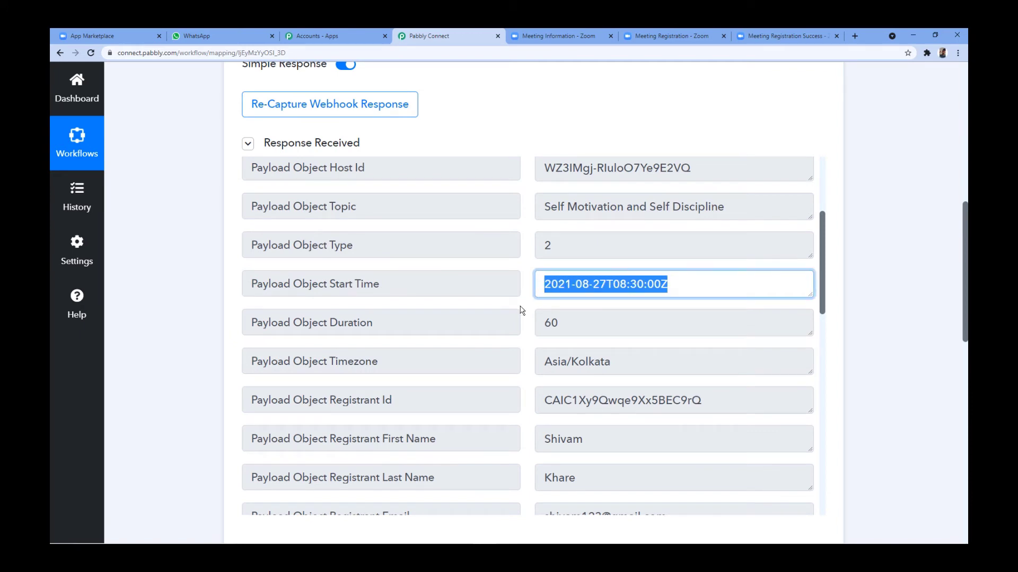
left_click(614, 284)
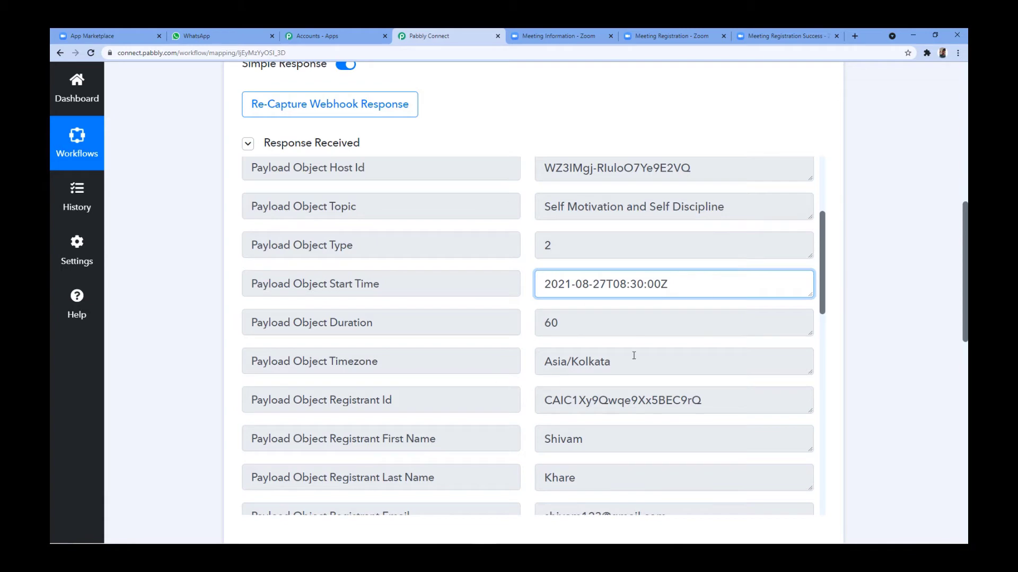
left_click_drag(633, 355, 506, 357)
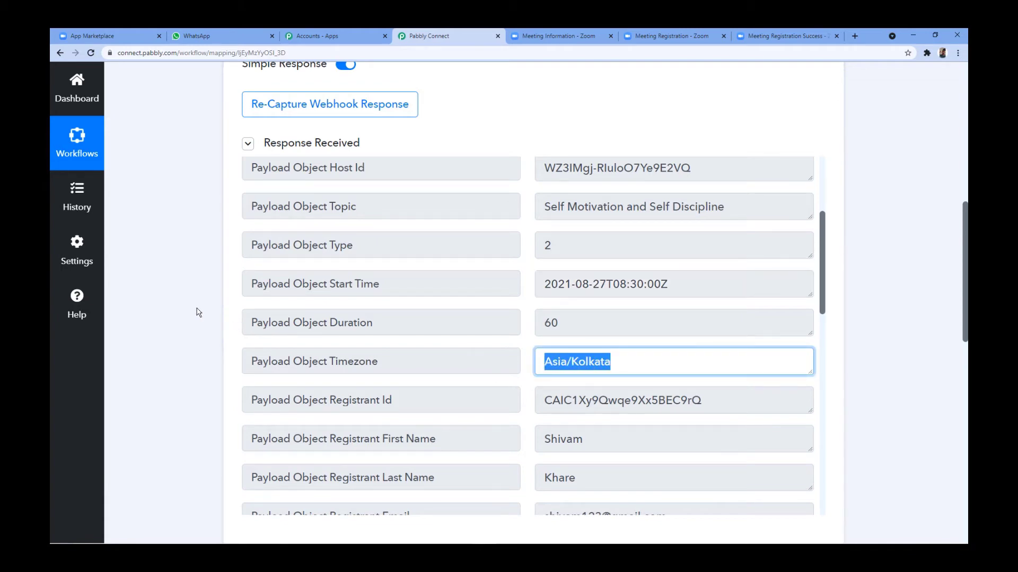
scroll(198, 311, "down", 7)
scroll(198, 311, "down", 2)
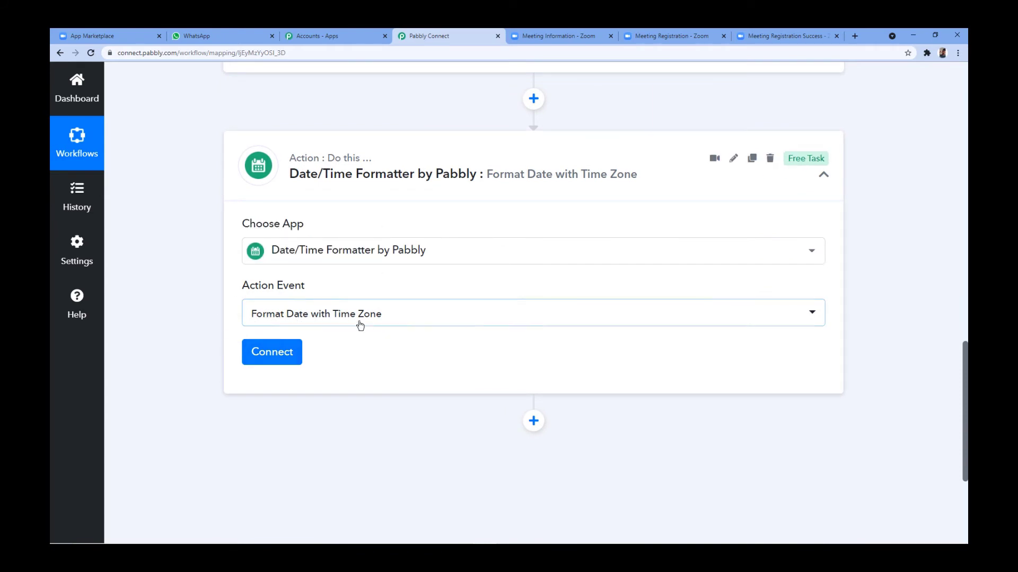
left_click(280, 360)
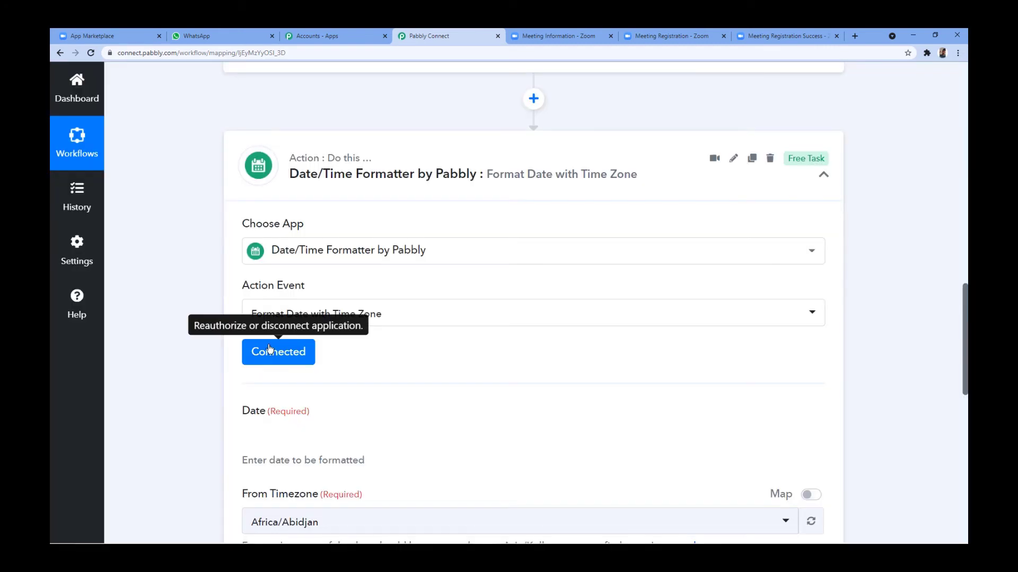
Step: Map the formatter's Date to Payload Object Start Time from the Zoom webhook response
scroll(249, 355, "down", 2)
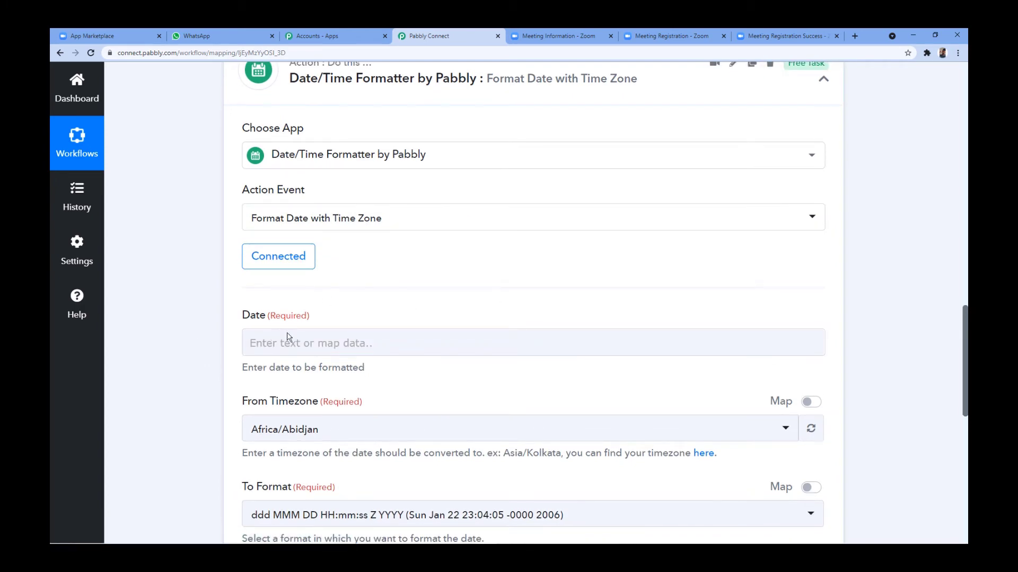
scroll(618, 258, "up", 10)
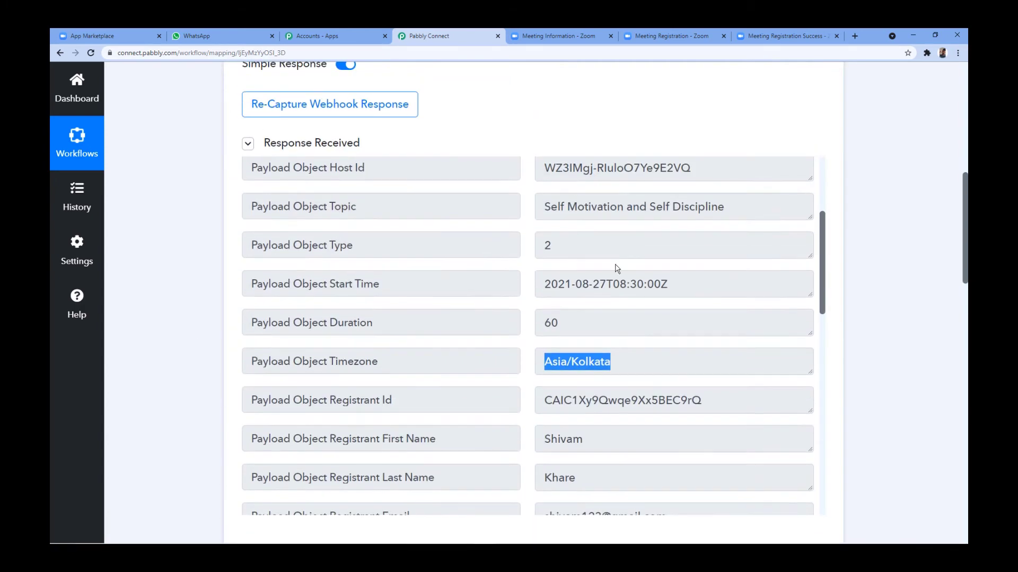
left_click_drag(674, 285, 498, 291)
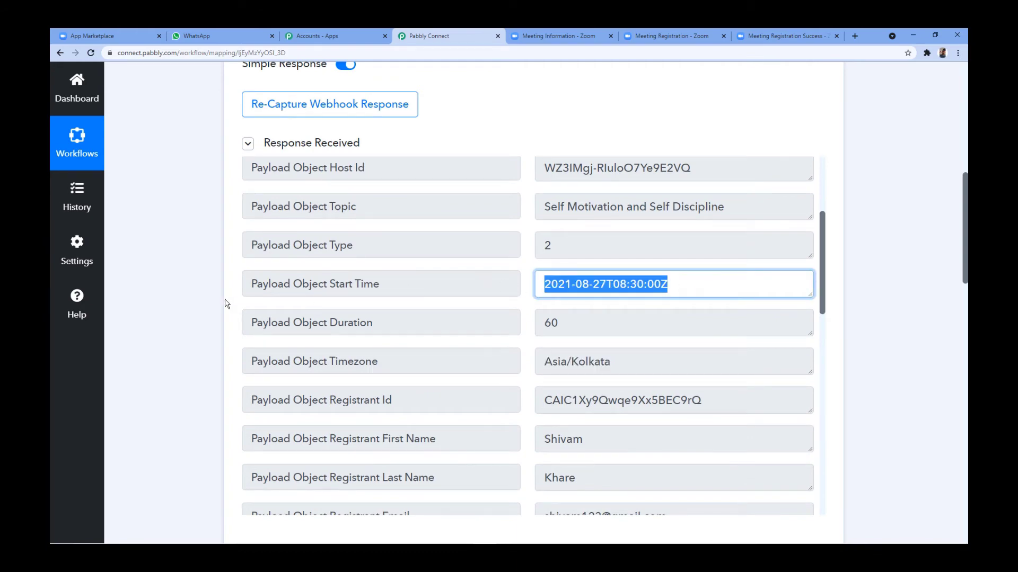
scroll(223, 305, "down", 10)
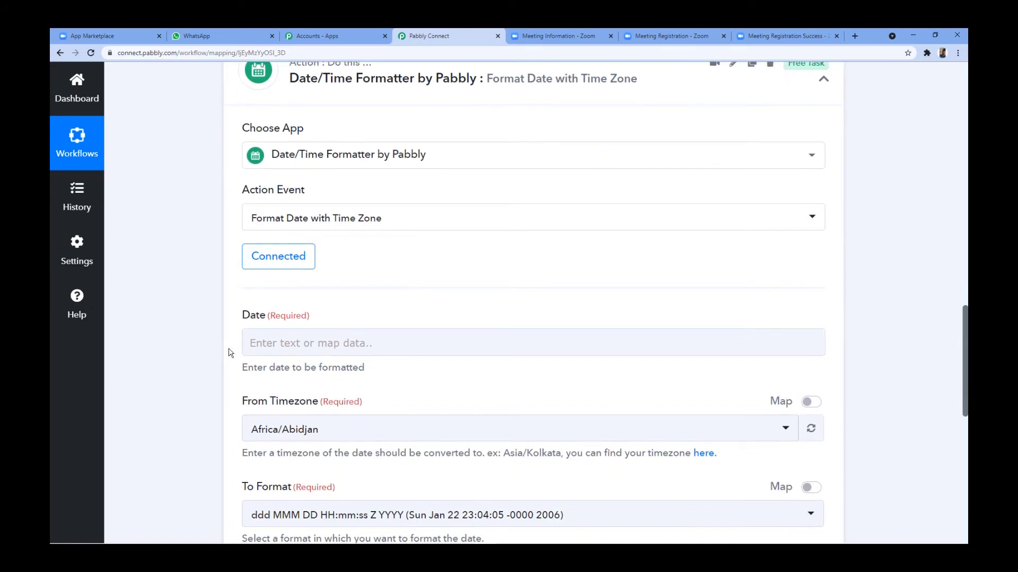
scroll(213, 325, "down", 2)
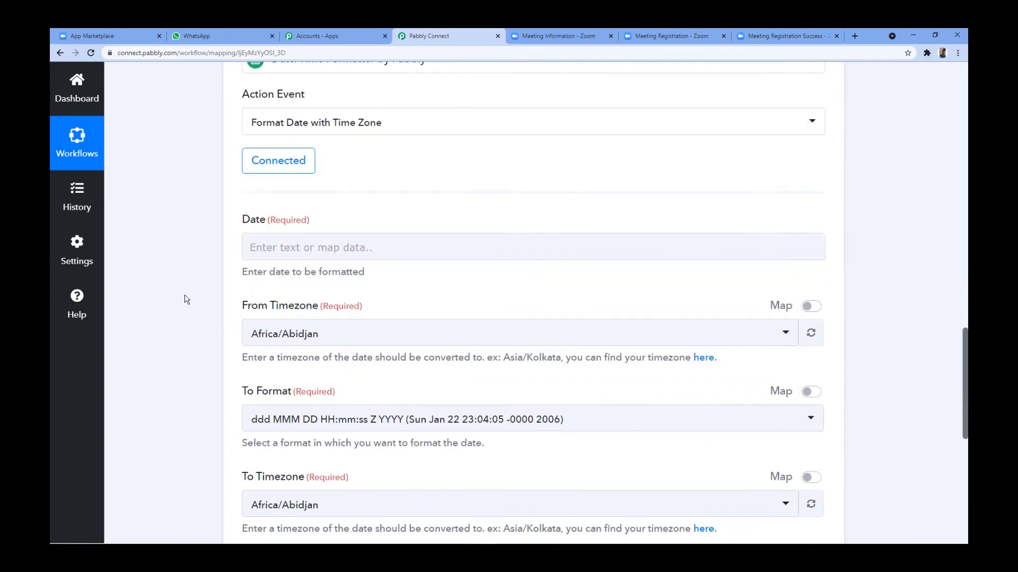
scroll(650, 195, "up", 10)
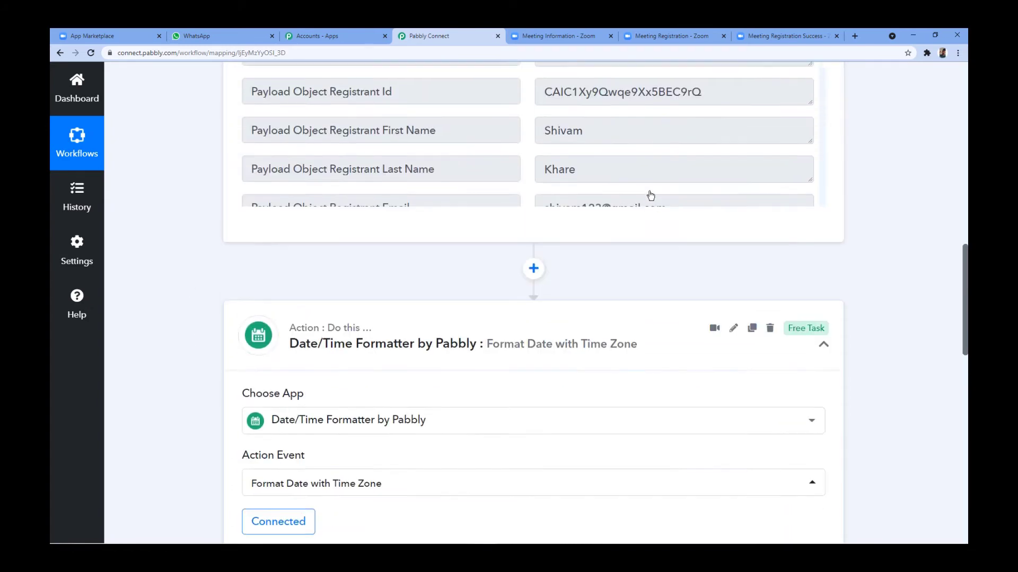
scroll(191, 330, "down", 10)
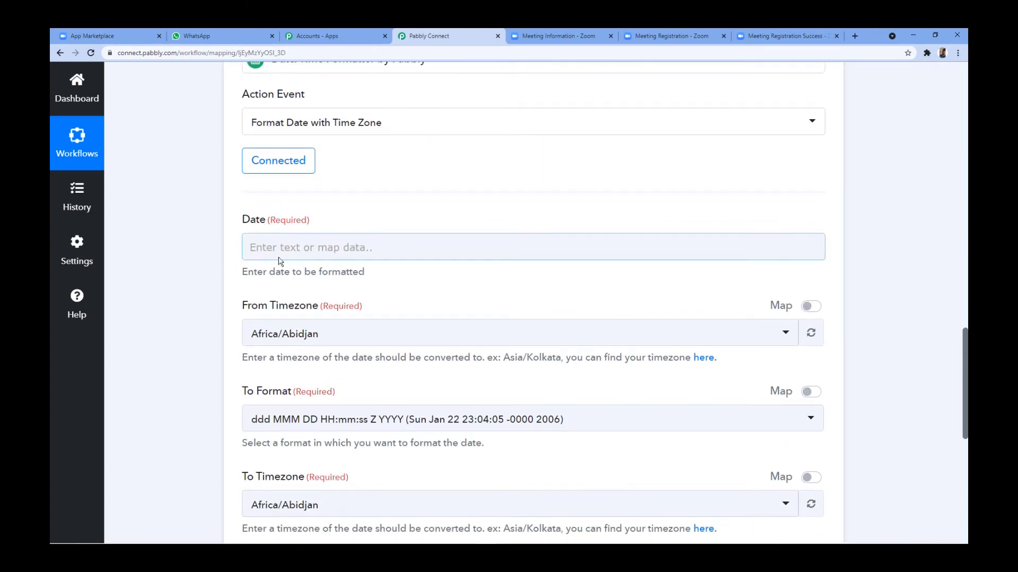
left_click(296, 249)
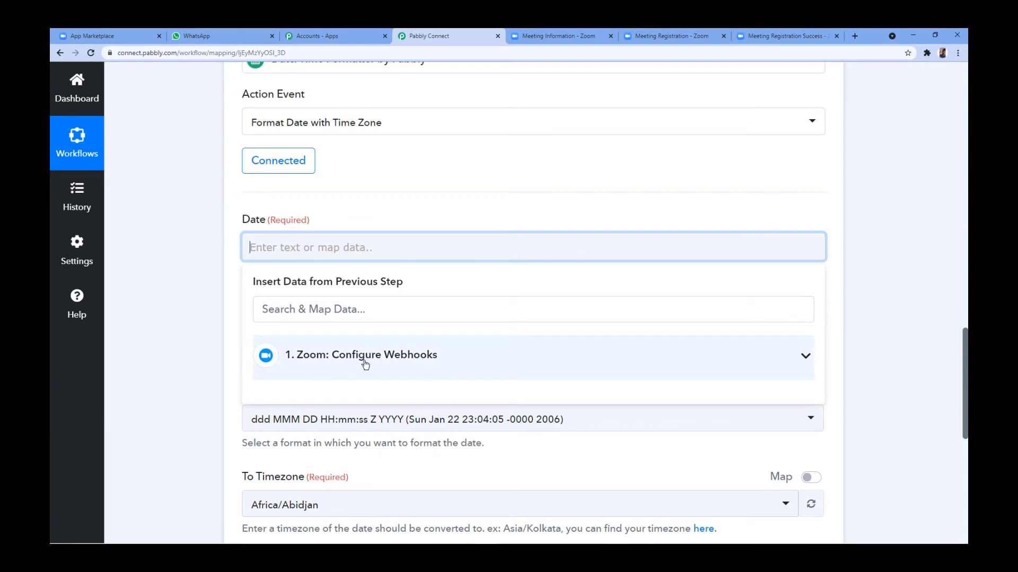
left_click(441, 355)
scroll(440, 345, "down", 5)
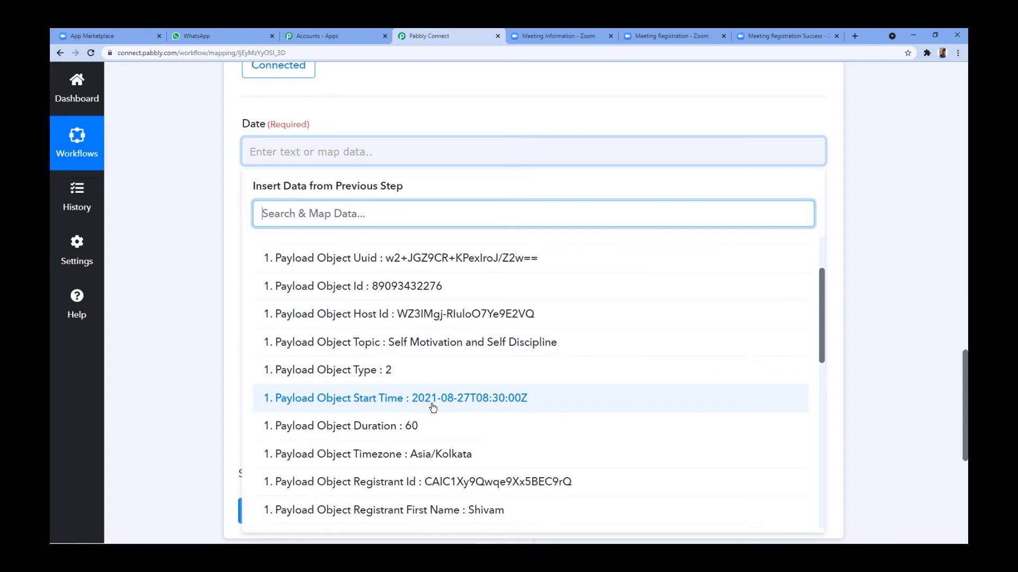
left_click(483, 406)
left_click(216, 307)
Step: Recheck the start time in the webhook response and set the formatter's From Timezone to Etc/UTC
scroll(206, 302, "up", 10)
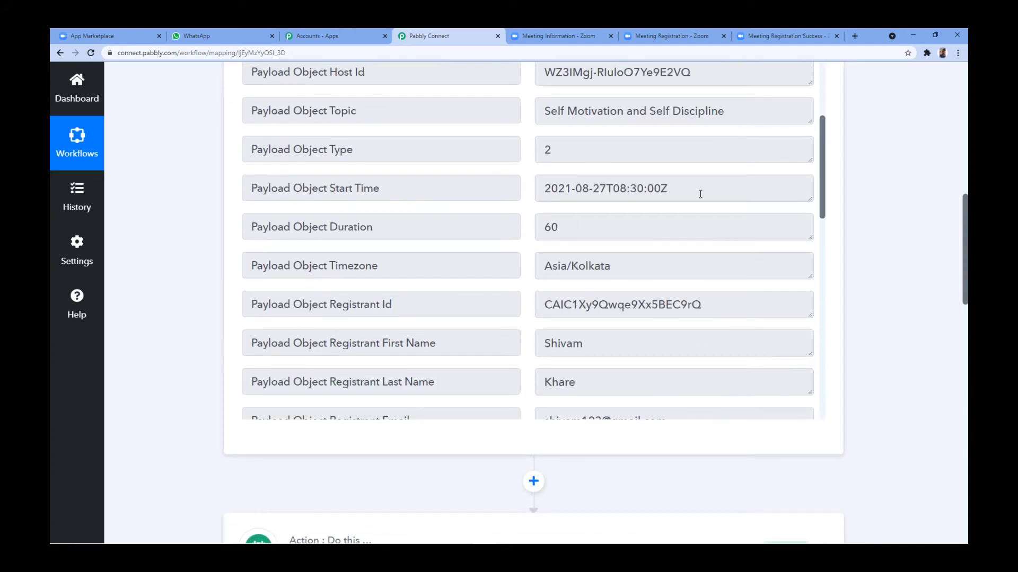
left_click_drag(700, 194, 527, 207)
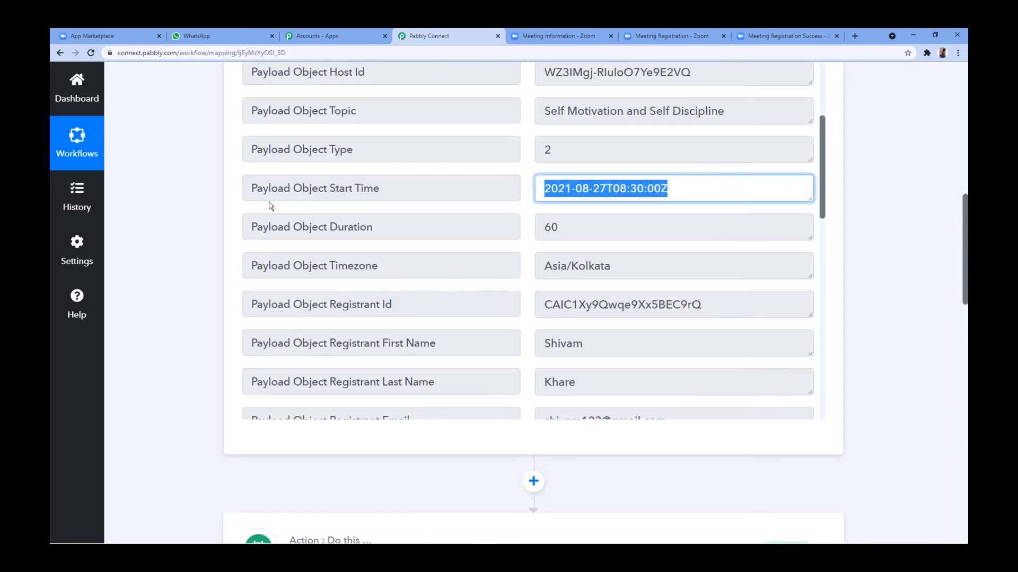
left_click(212, 217)
scroll(213, 216, "down", 12)
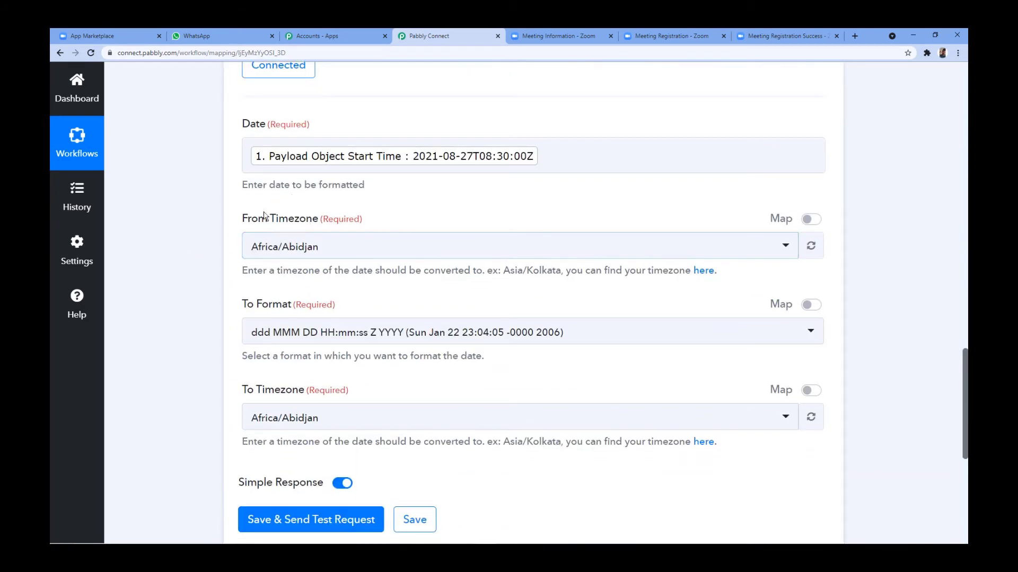
left_click(375, 249)
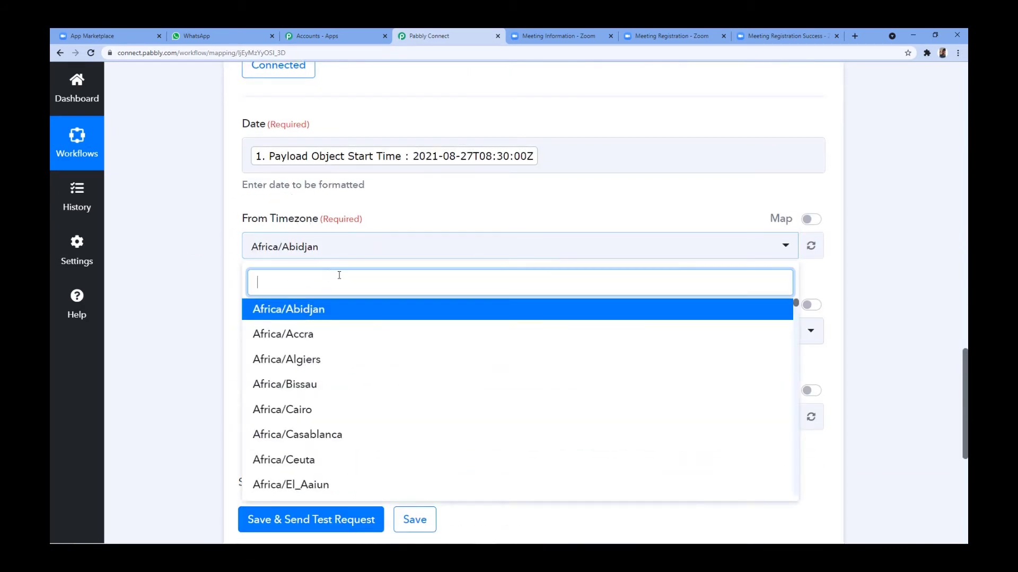
type("UTC")
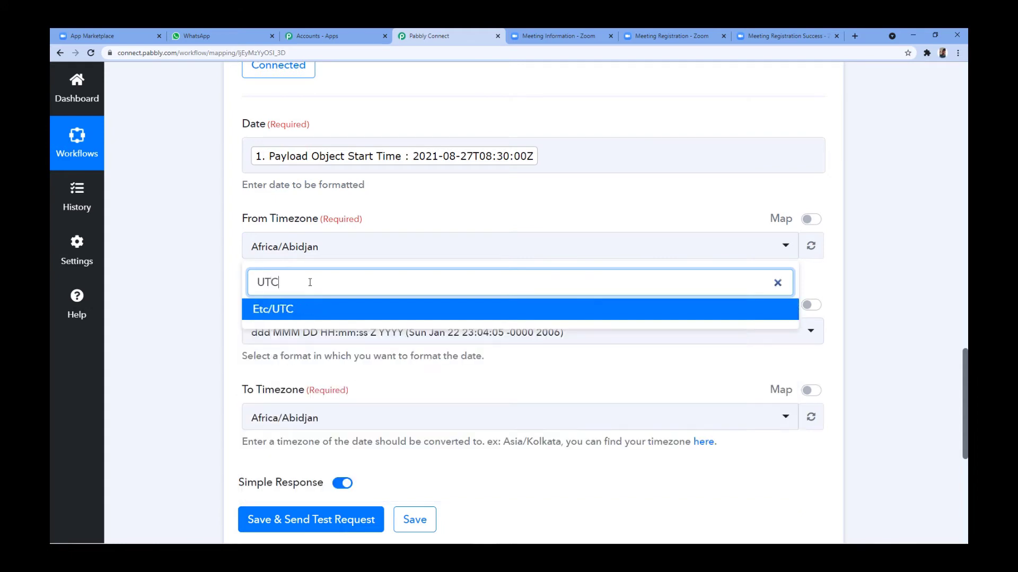
left_click(289, 312)
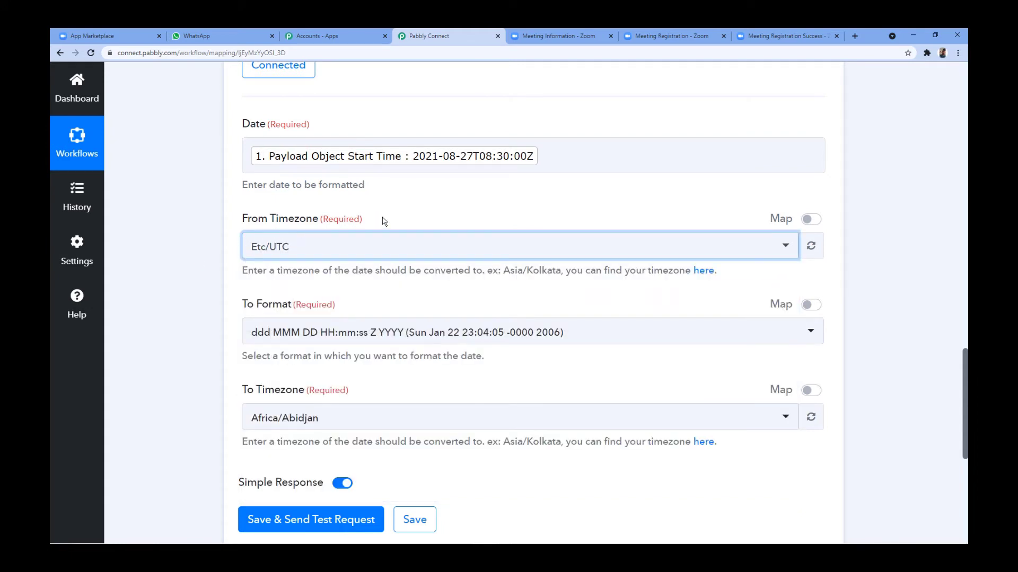
left_click(193, 238)
Step: Set the formatter's To Format to DD/MM/YYYY hh:mm:ss A
scroll(207, 271, "down", 2)
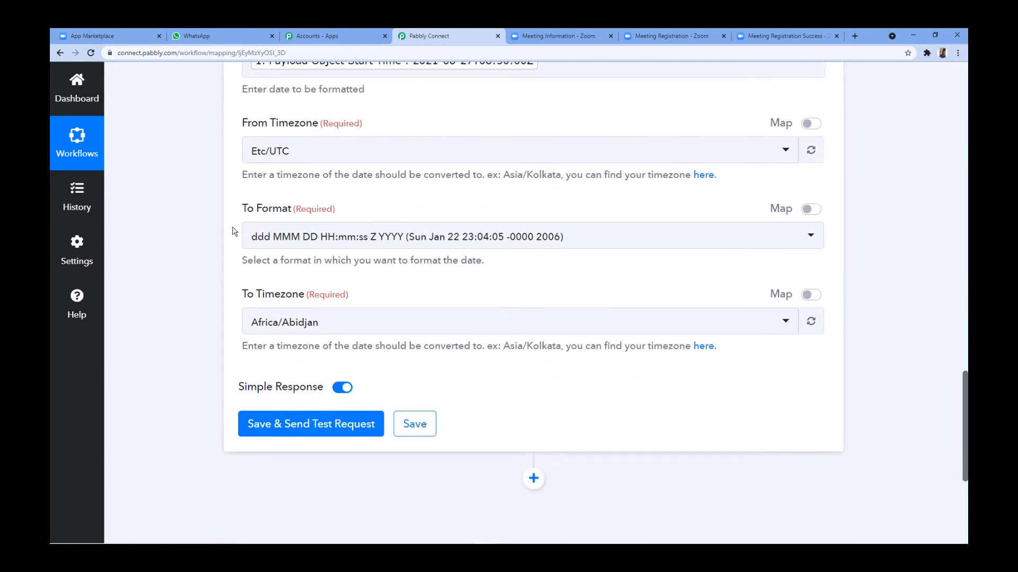
scroll(207, 197, "up", 4)
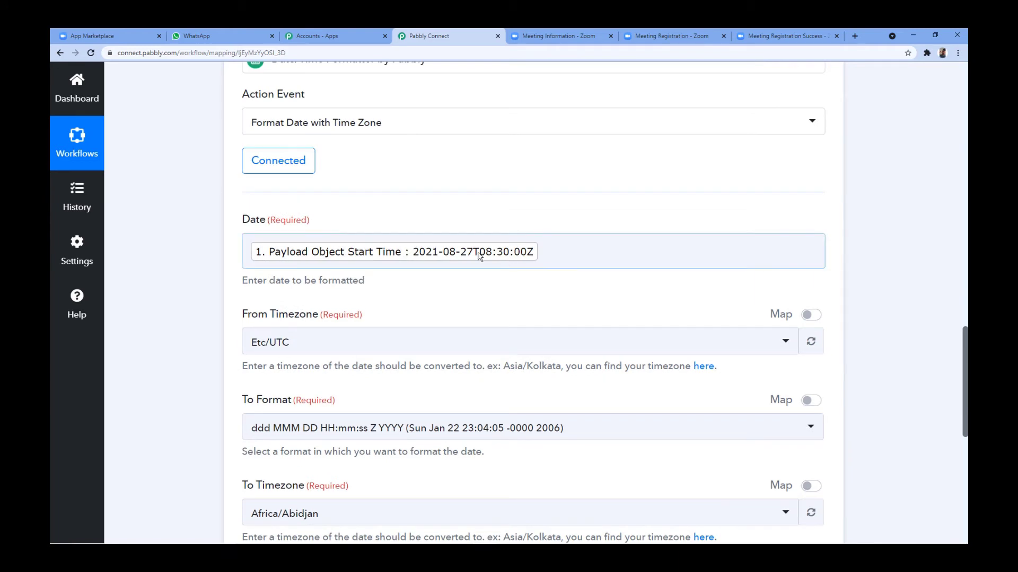
scroll(366, 300, "down", 4)
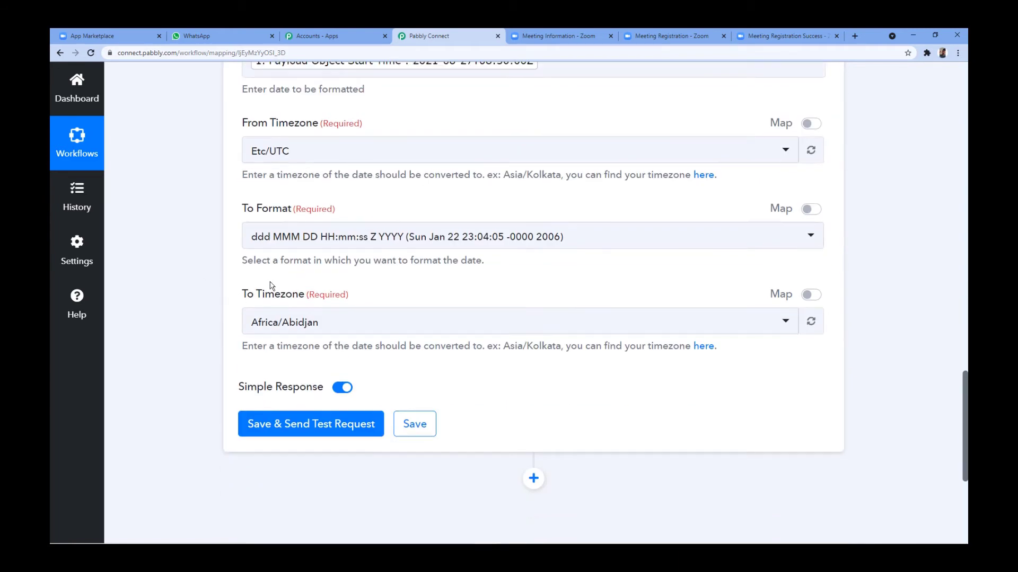
left_click(355, 243)
scroll(356, 318, "down", 2)
scroll(356, 318, "down", 5)
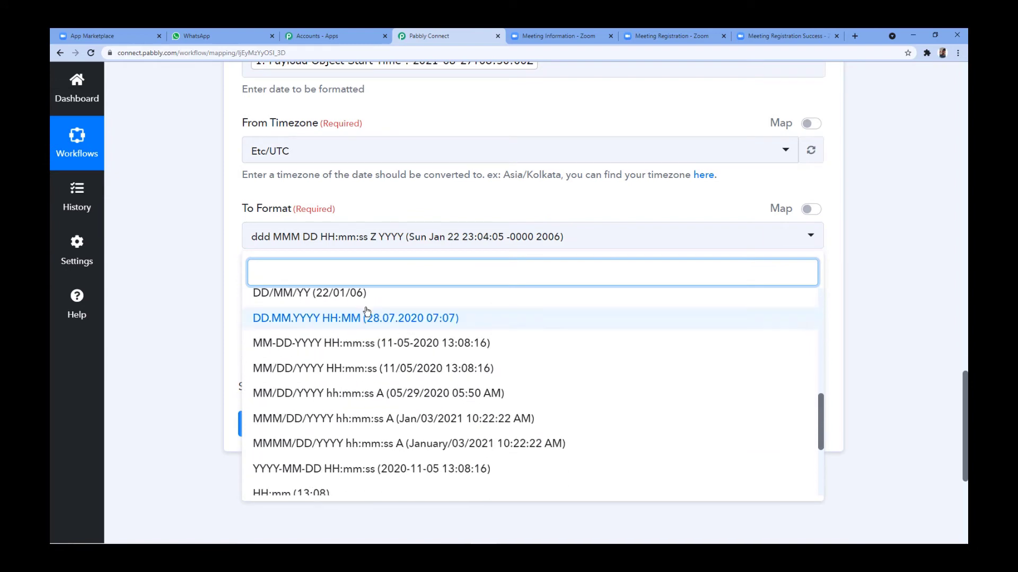
scroll(391, 321, "down", 2)
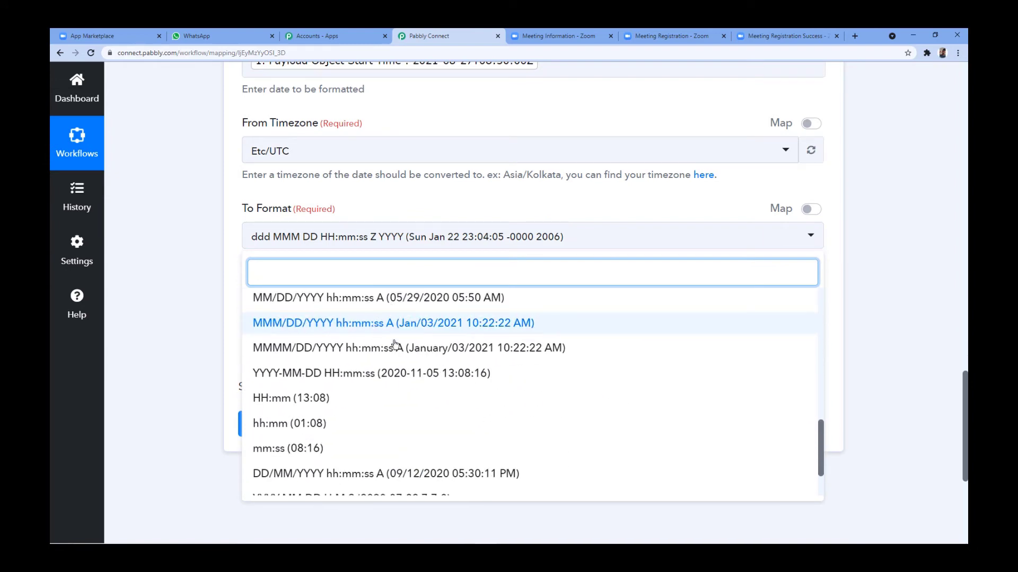
scroll(459, 325, "down", 2)
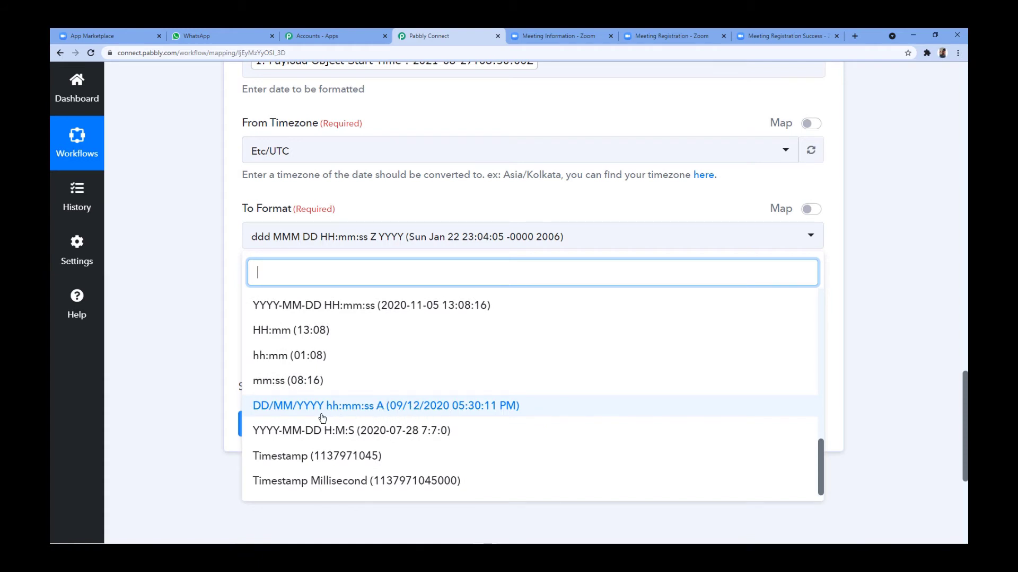
left_click(392, 413)
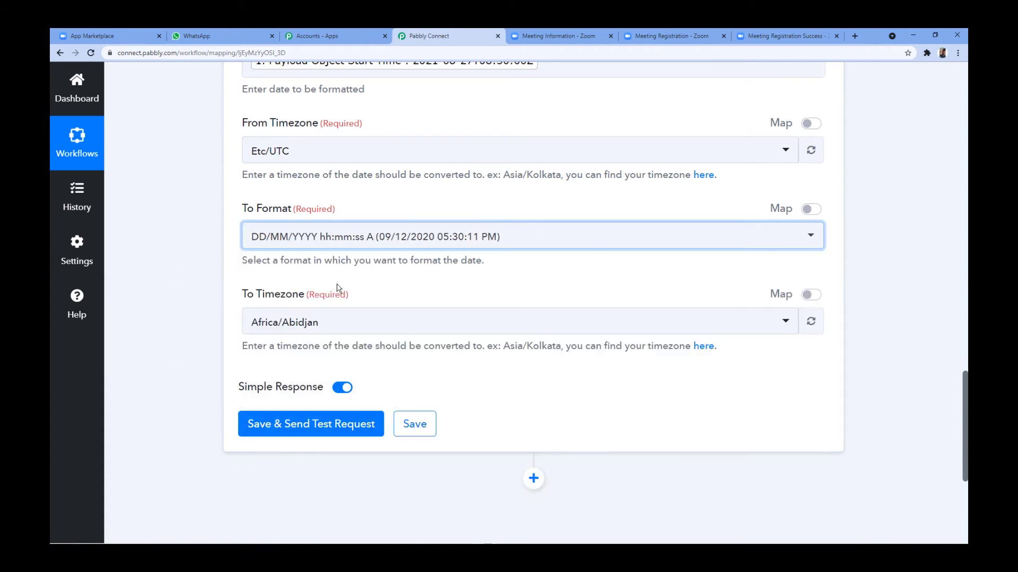
Step: Set the formatter's To Timezone to Asia/Kolkata, then save the step and send a test request
scroll(264, 274, "down", 2)
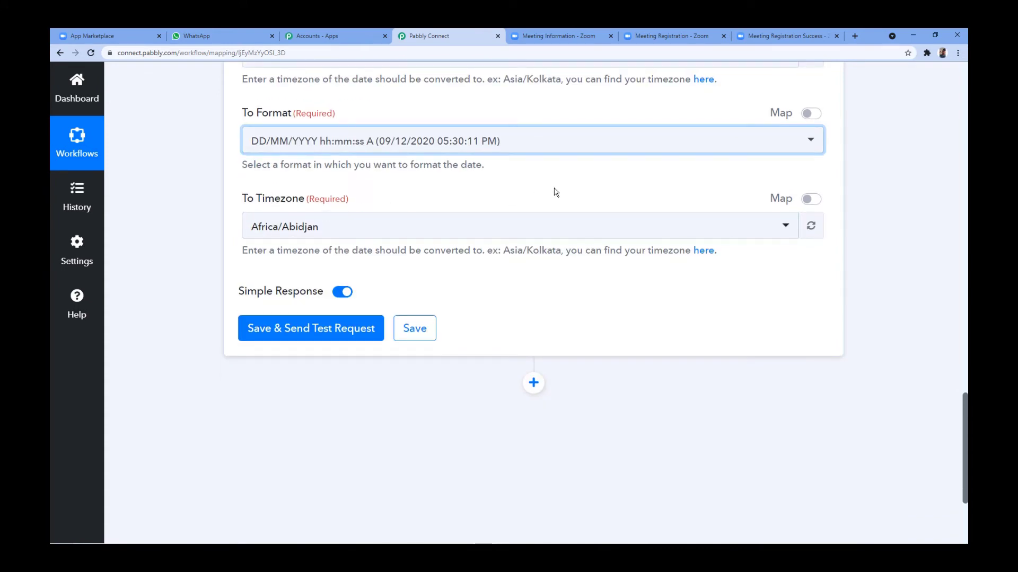
scroll(556, 192, "up", 10)
scroll(200, 284, "down", 10)
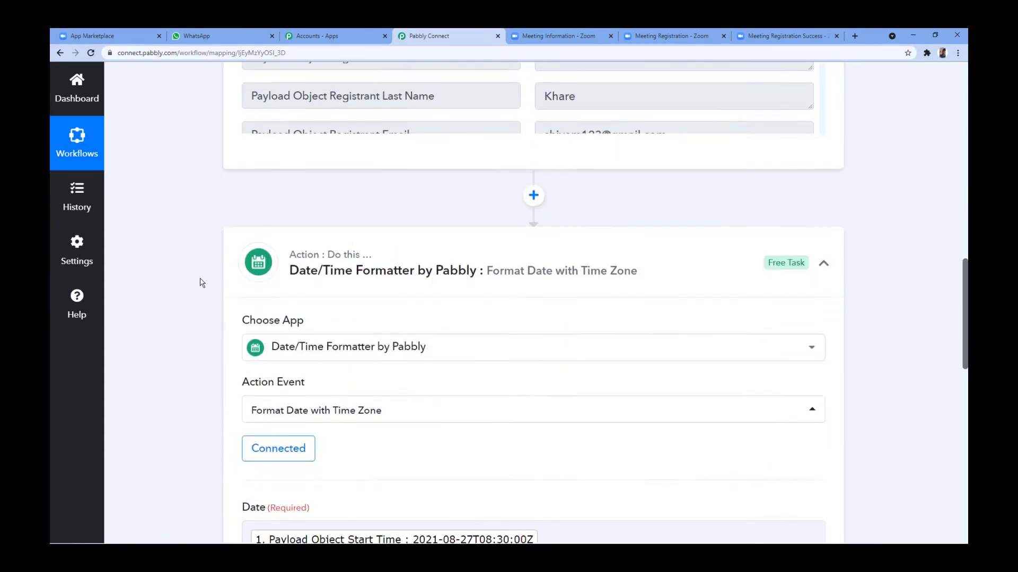
scroll(189, 282, "down", 2)
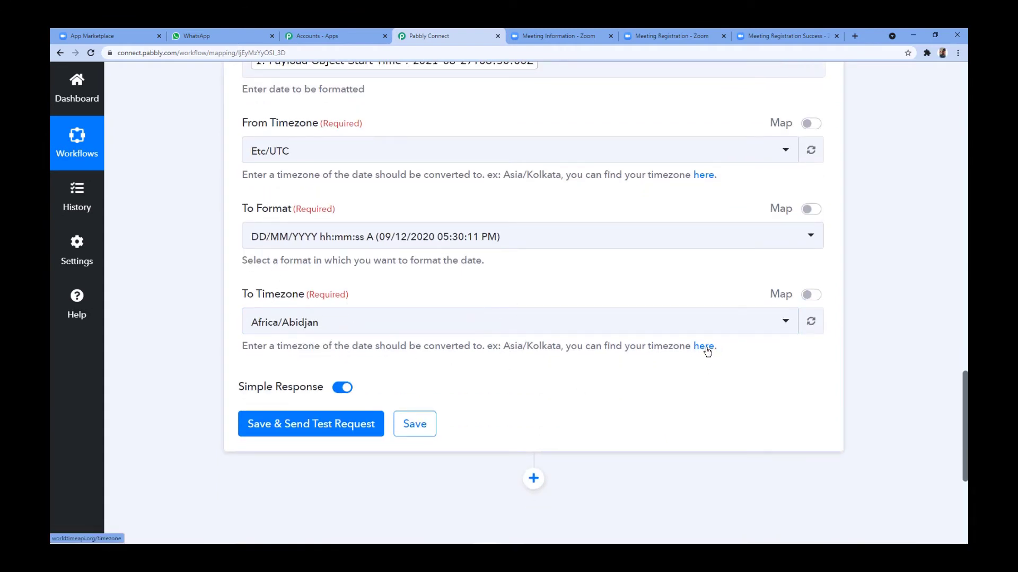
left_click_drag(503, 346, 561, 357)
key("ctrl+c")
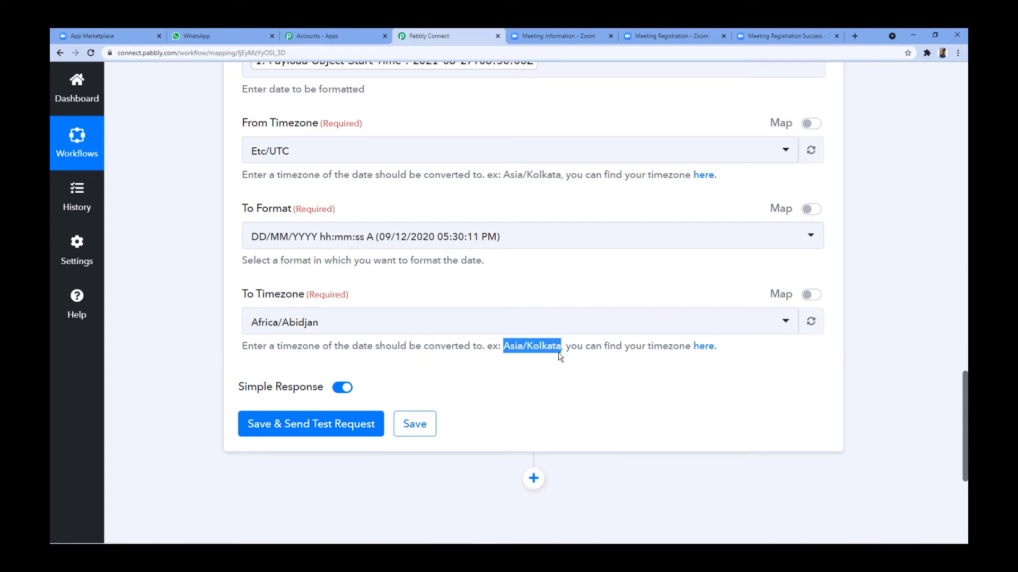
left_click(420, 324)
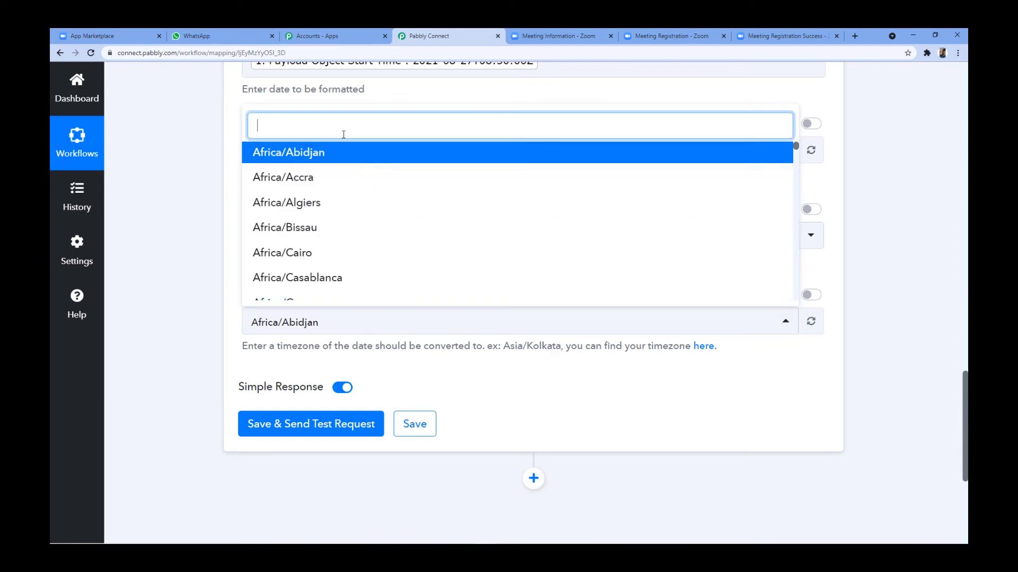
key("ctrl+v")
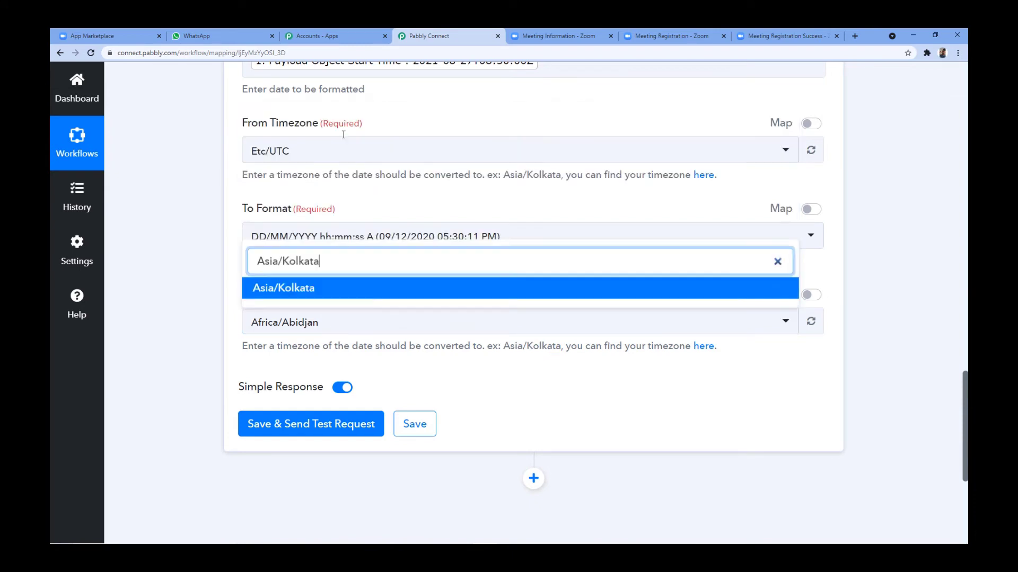
left_click(326, 292)
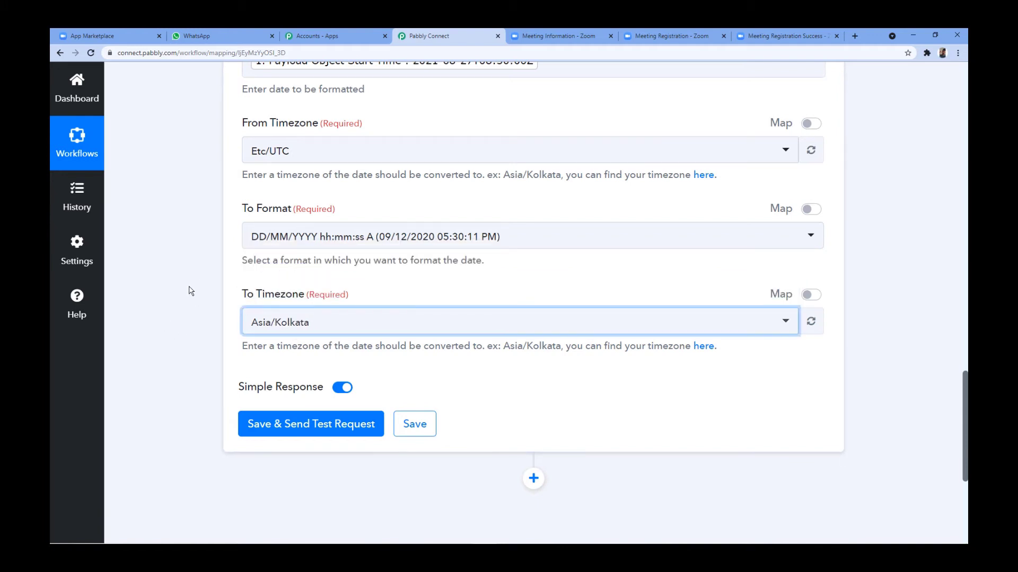
scroll(223, 249, "down", 2)
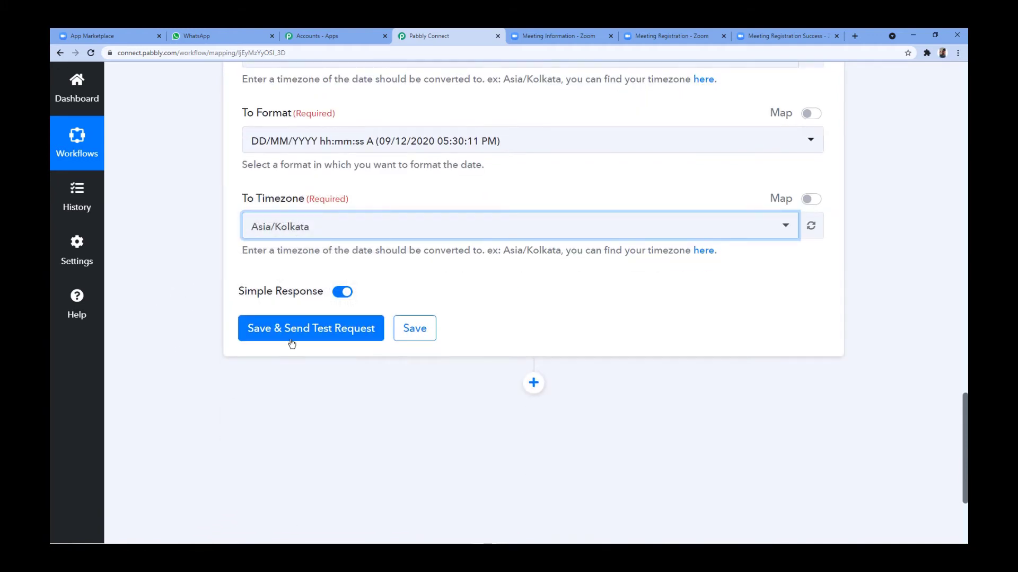
left_click(323, 330)
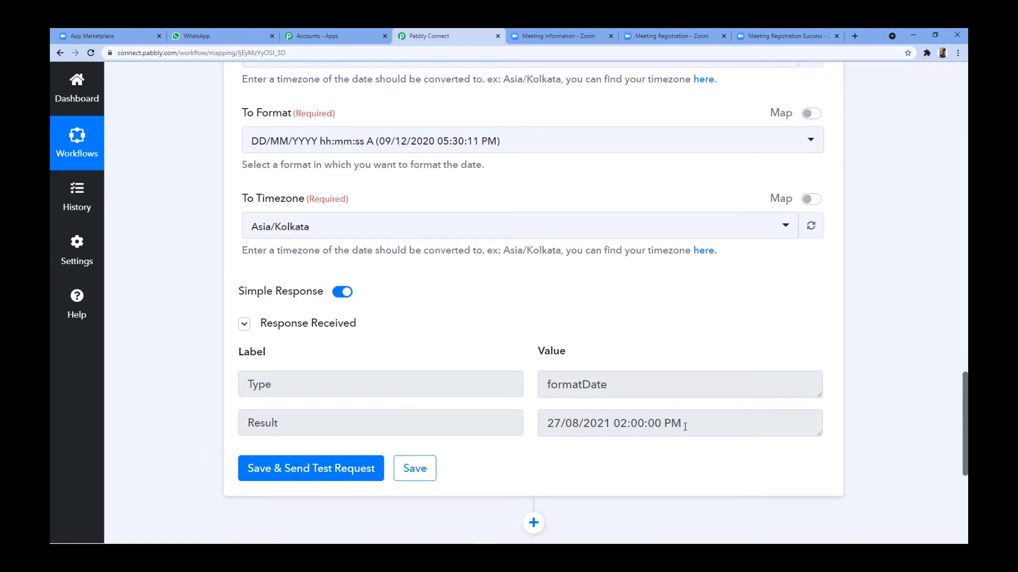
Step: Compare the formatter's converted date and time with the meeting time in Zoom, and review the conversion settings
left_click_drag(685, 427, 615, 426)
left_click(586, 36)
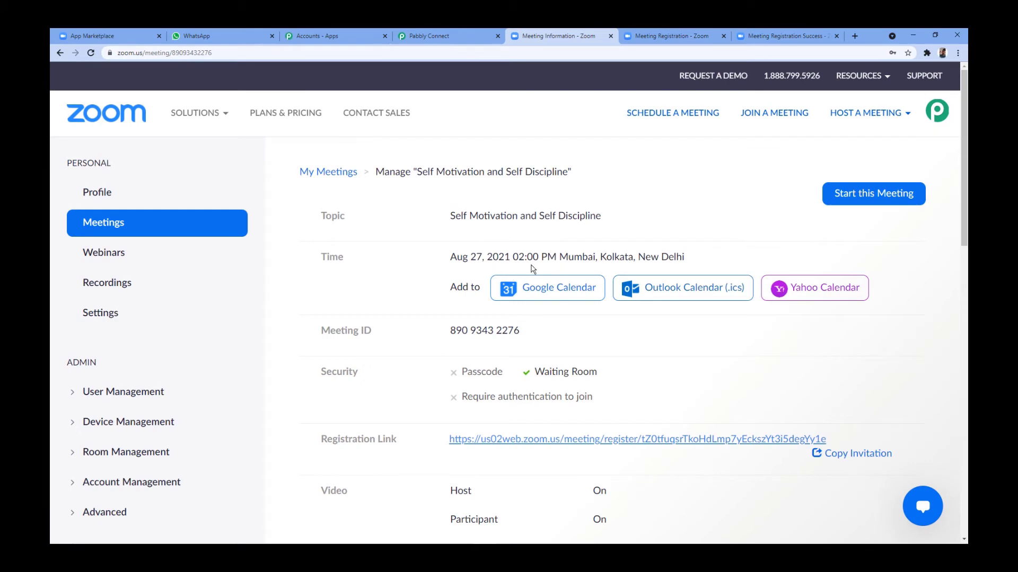
left_click(448, 35)
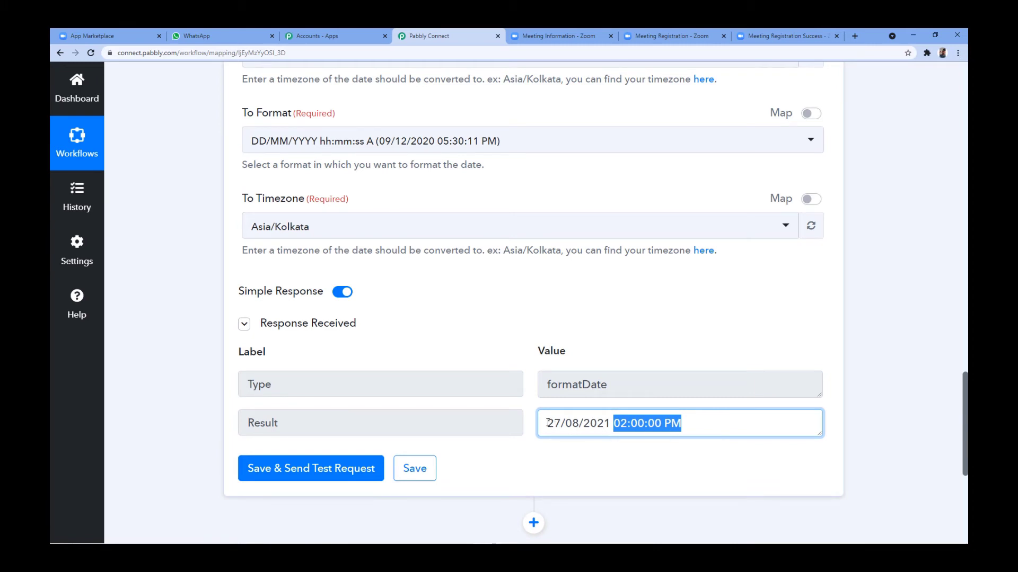
left_click_drag(548, 423, 687, 419)
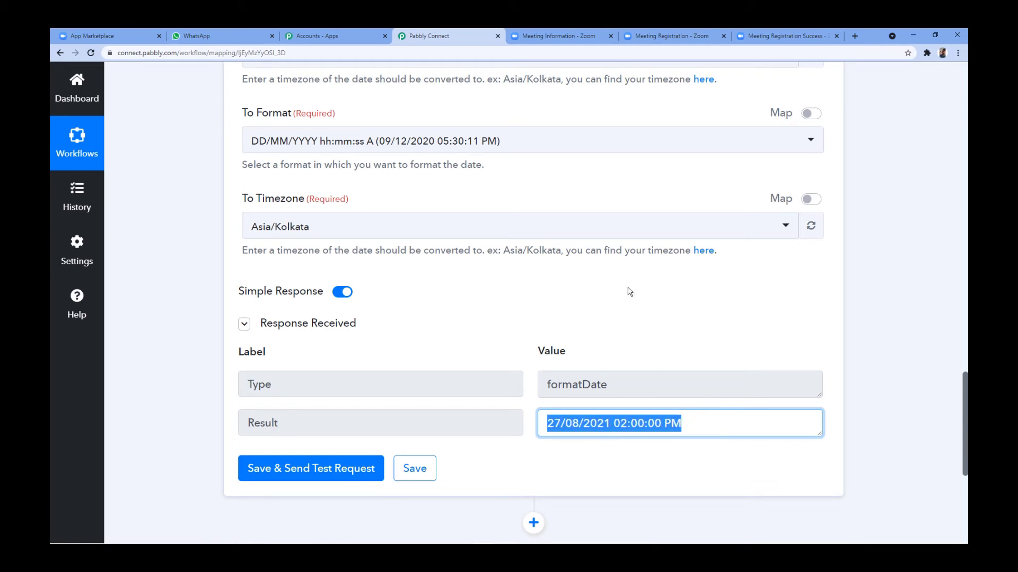
scroll(625, 328, "up", 7)
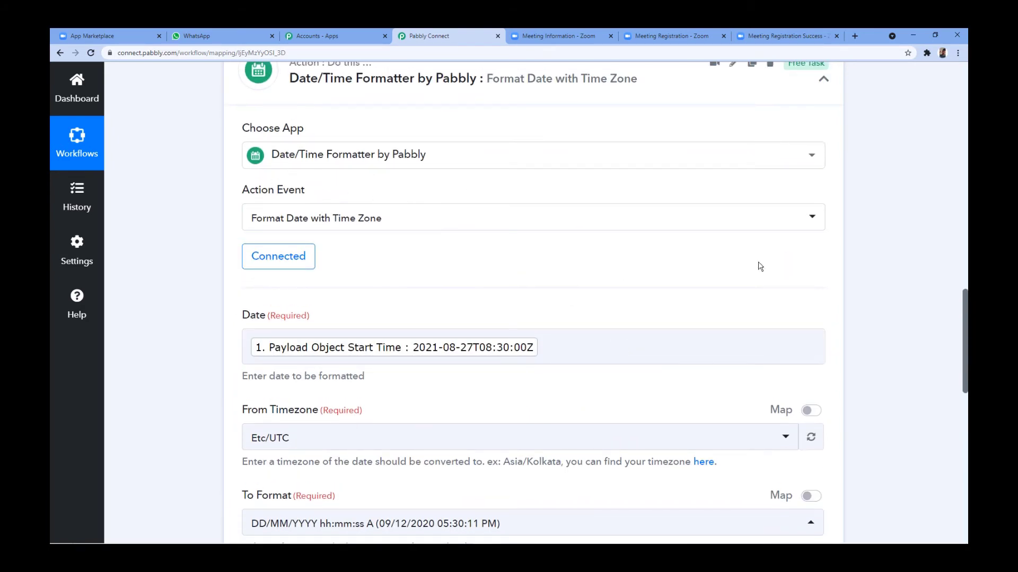
scroll(832, 302, "down", 12)
scroll(620, 297, "up", 2)
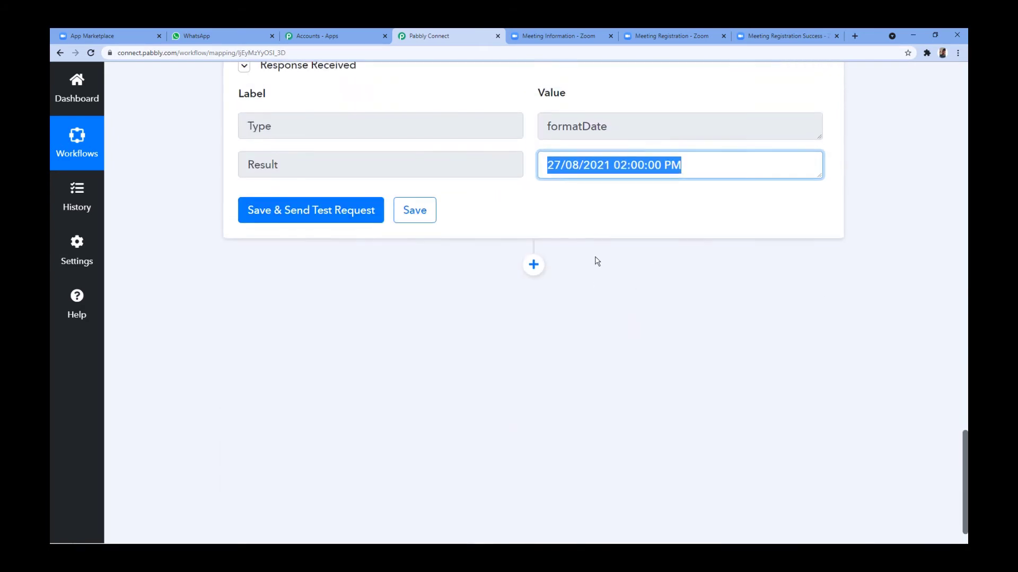
left_click(617, 285)
scroll(609, 281, "up", 4)
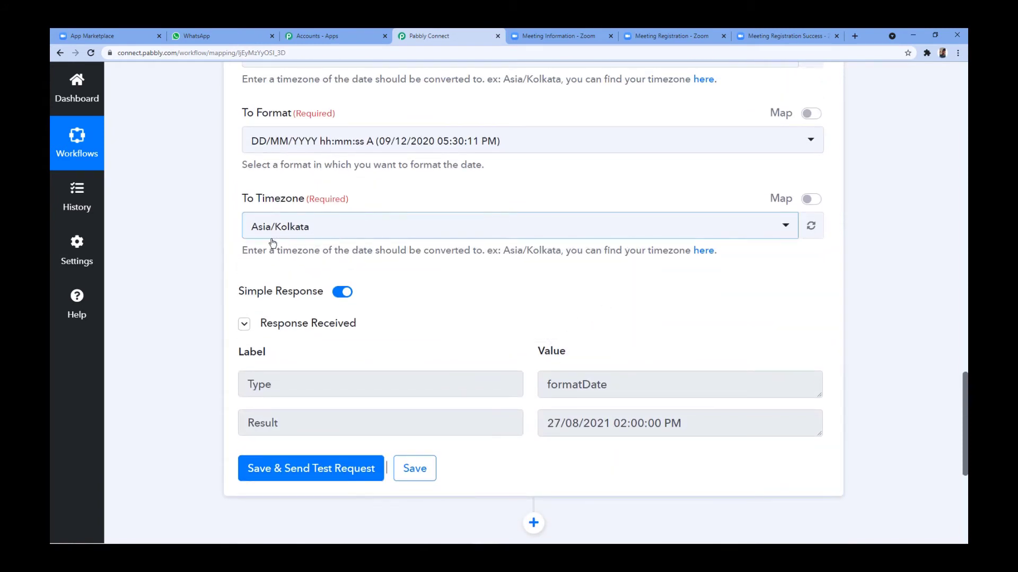
scroll(494, 317, "down", 4)
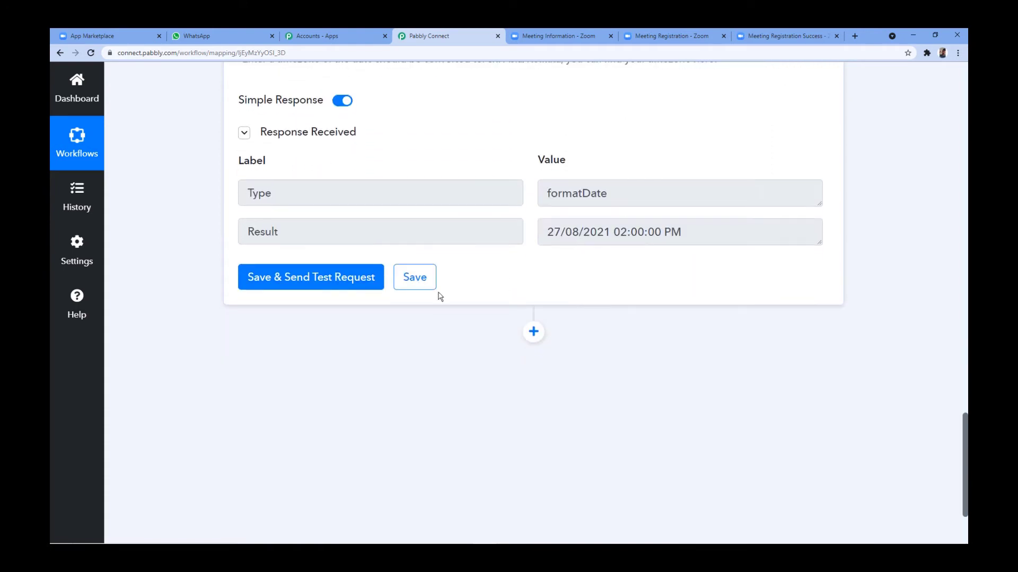
Step: Add another action step after the Date/Time Formatter and choose WATI as its app
left_click(533, 332)
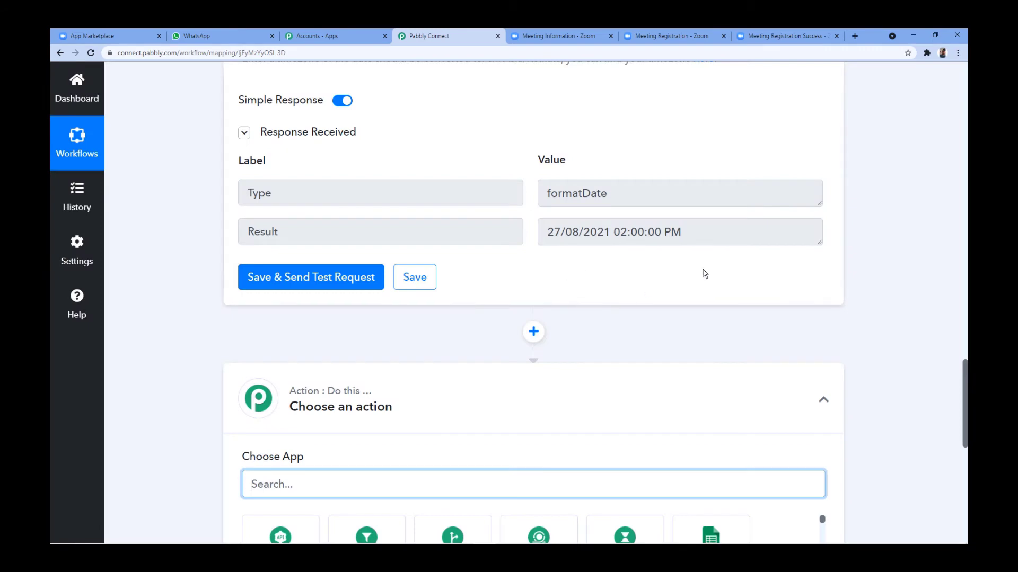
scroll(701, 273, "up", 15)
scroll(642, 252, "down", 9)
scroll(631, 260, "down", 11)
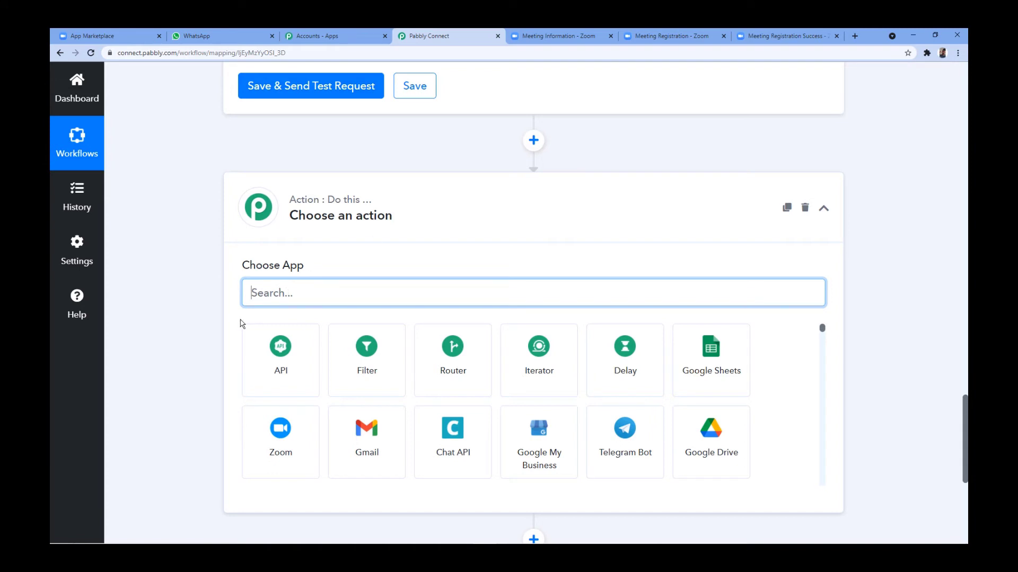
type("WATI")
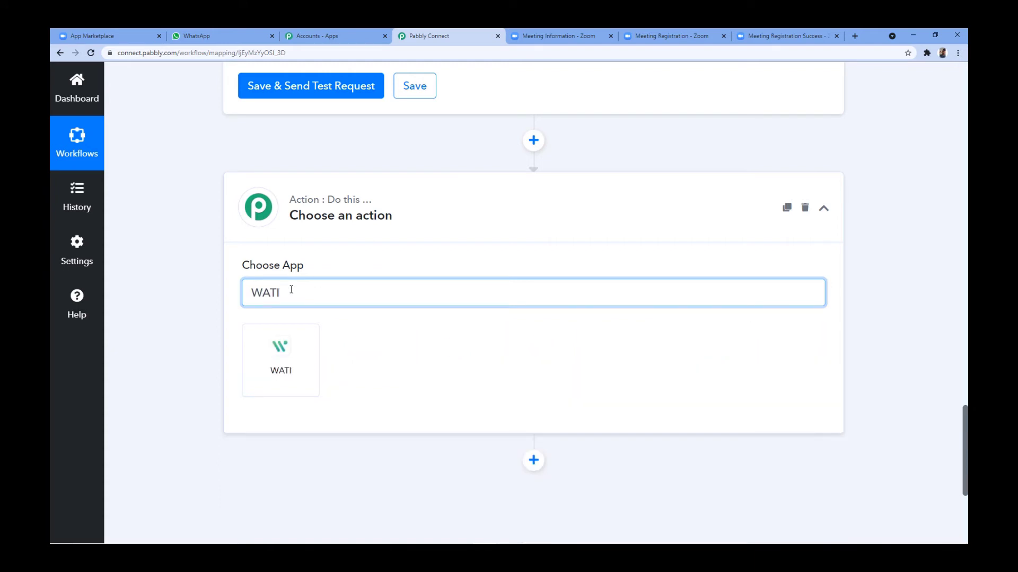
left_click(283, 359)
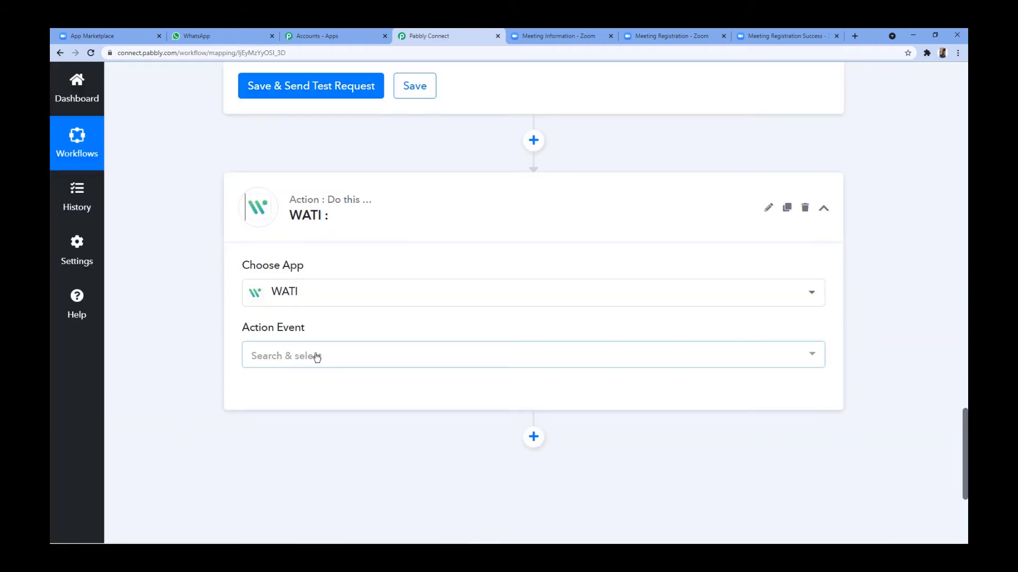
Step: Set the WATI action event to Send Template Message and start adding a new WATI connection
left_click(316, 355)
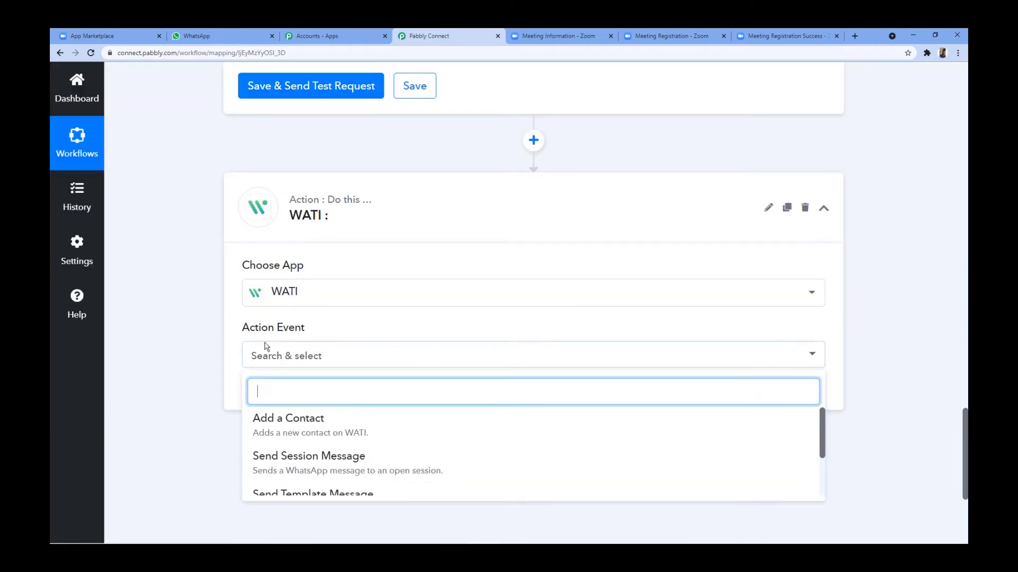
scroll(207, 423, "down", 3)
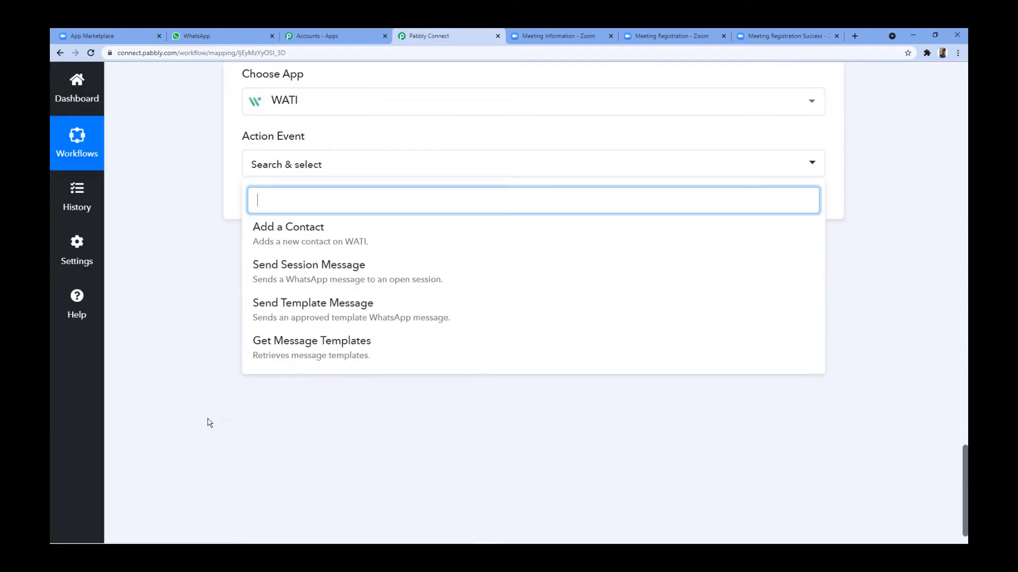
left_click(408, 310)
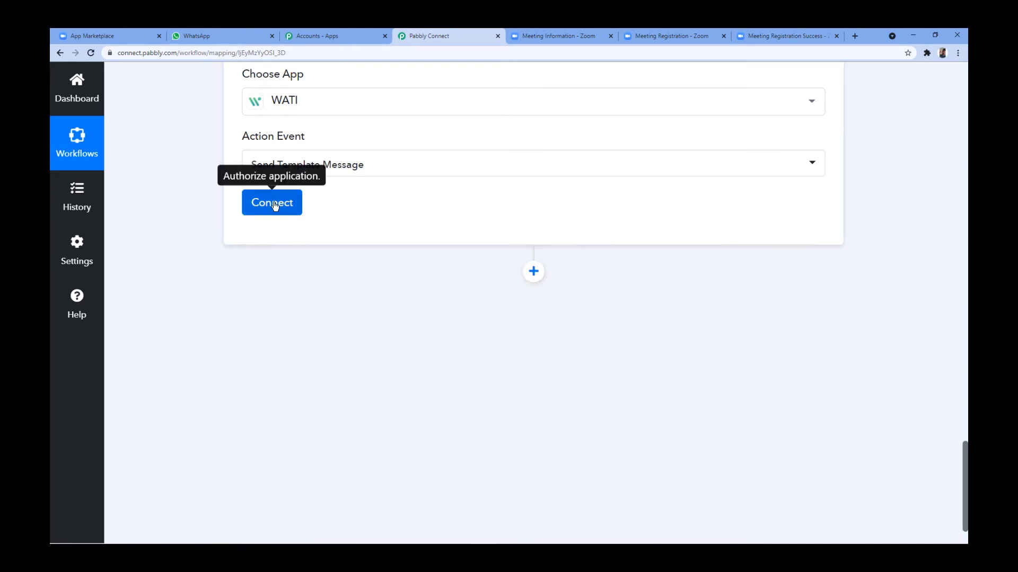
left_click(273, 205)
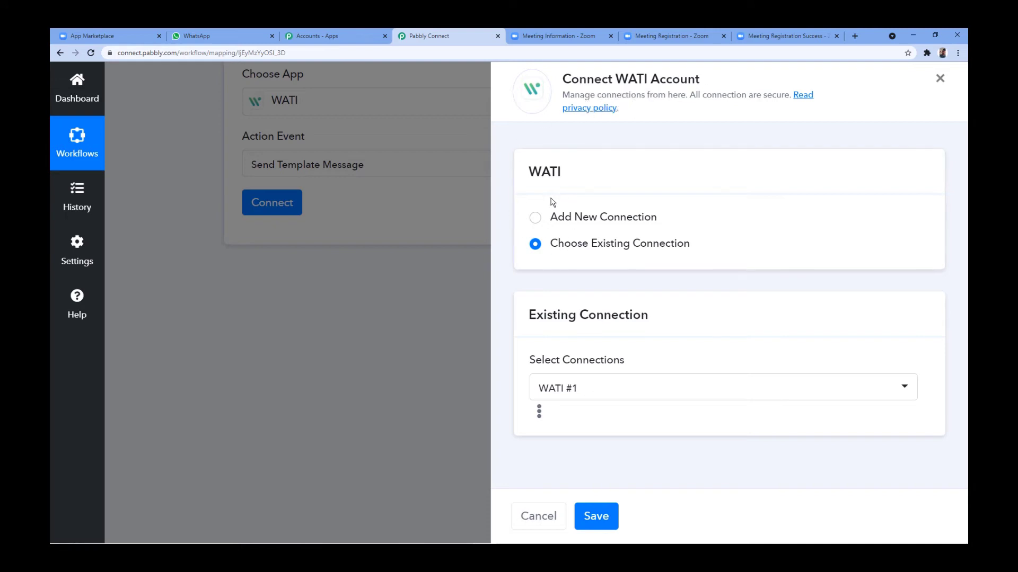
left_click(536, 218)
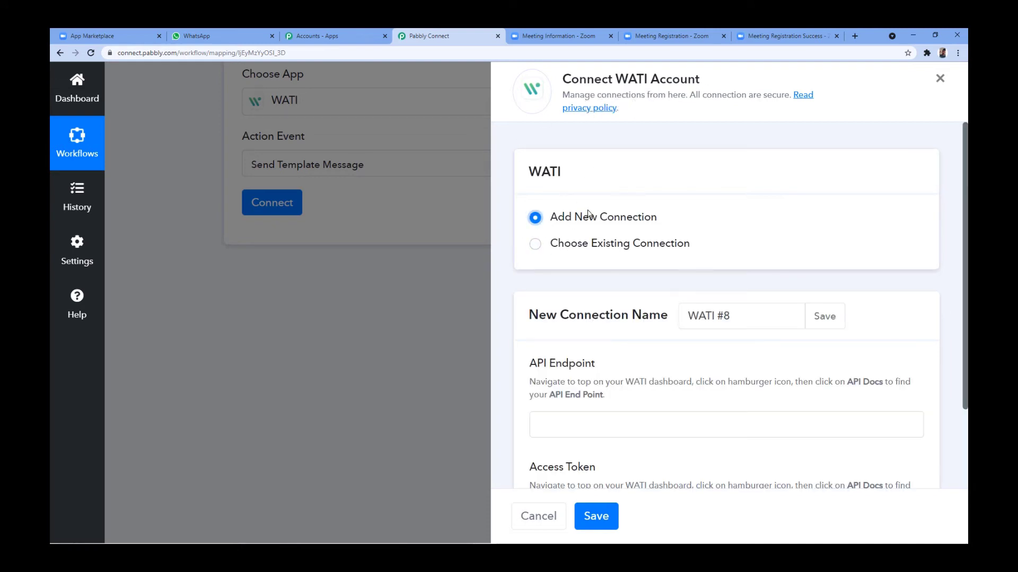
Step: Switch to the WATI dashboard and open its API Docs page to find the API endpoint and access token
scroll(588, 215, "down", 2)
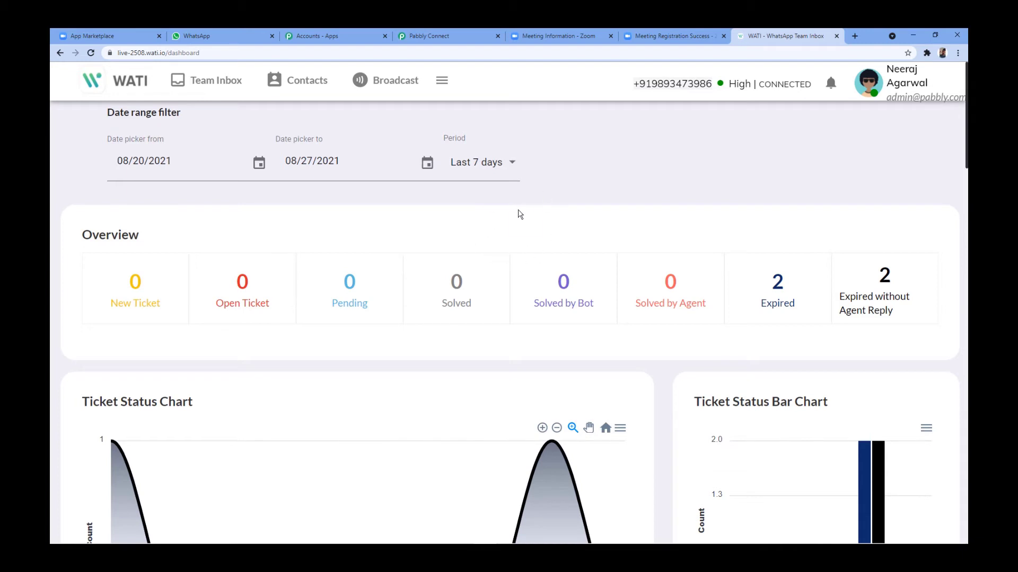
left_click(439, 91)
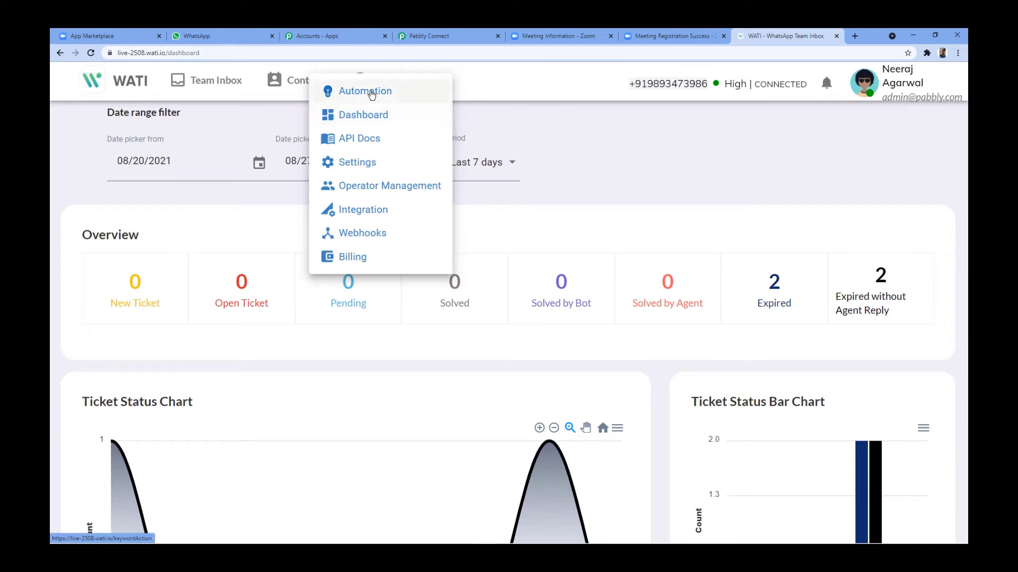
left_click(373, 141)
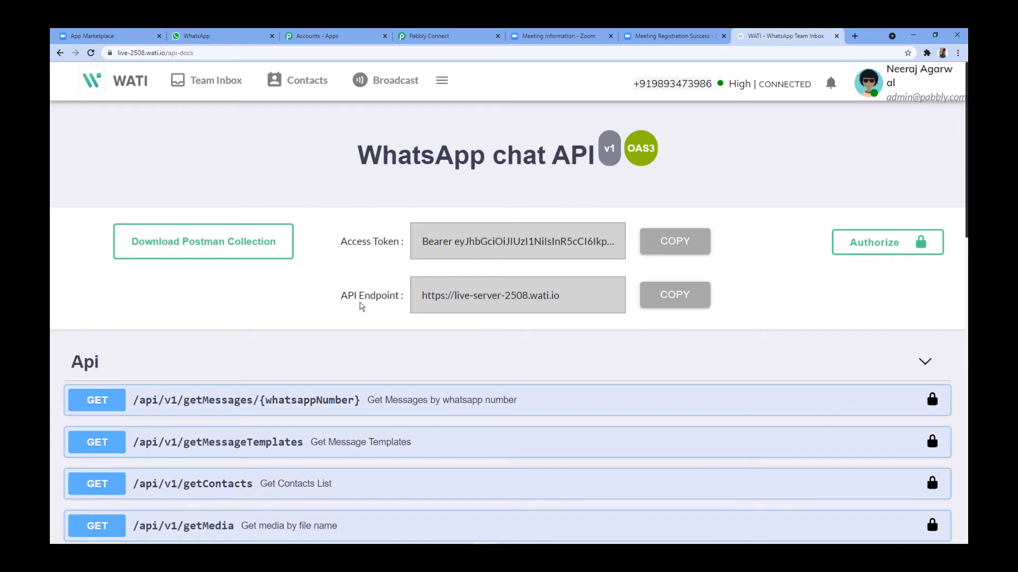
Step: Copy the access token from WATI's API Docs page and paste it into the Access Token field of the new Pabbly Connect WATI connection
left_click(417, 33)
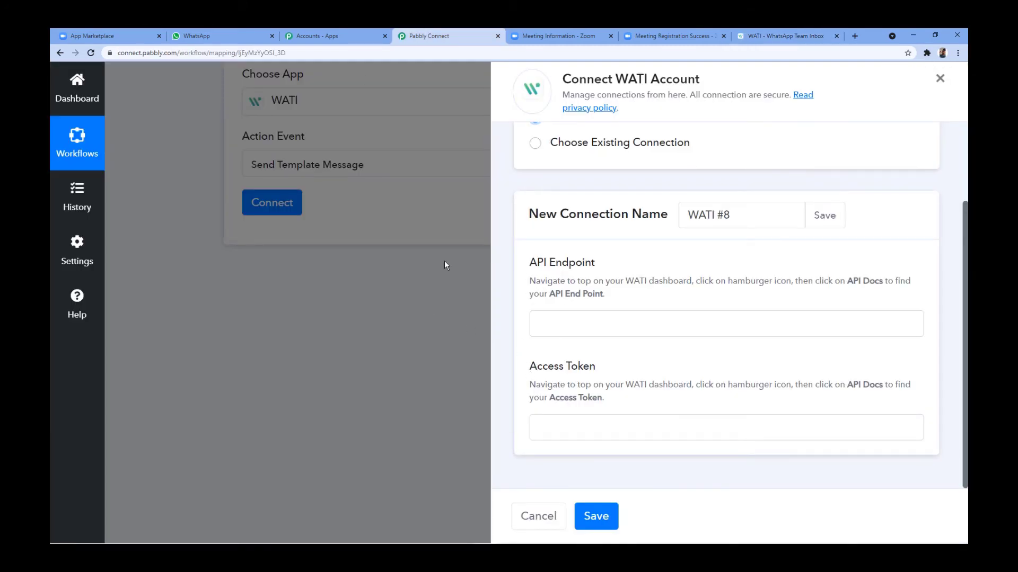
left_click(788, 29)
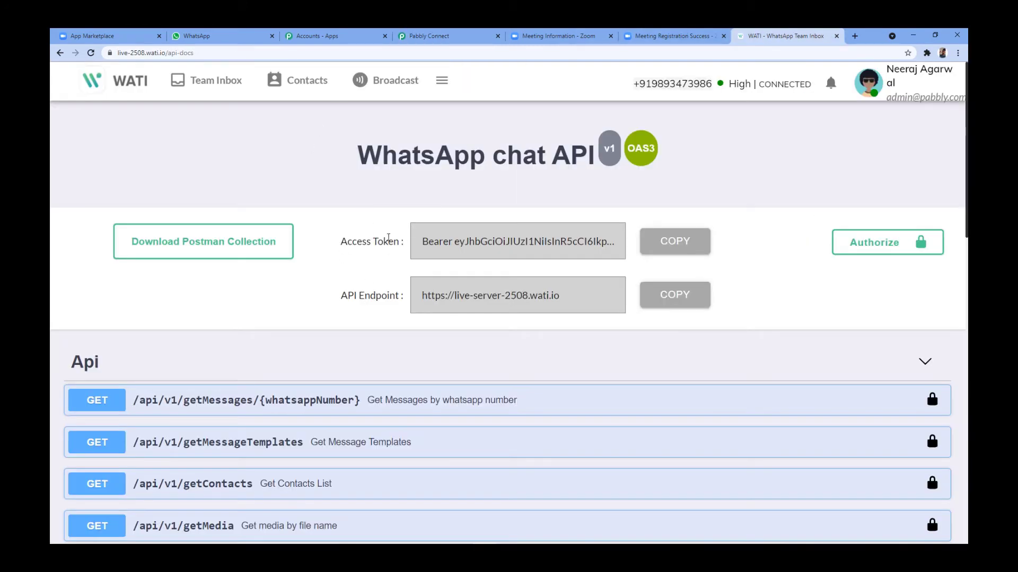
left_click(681, 250)
left_click(454, 38)
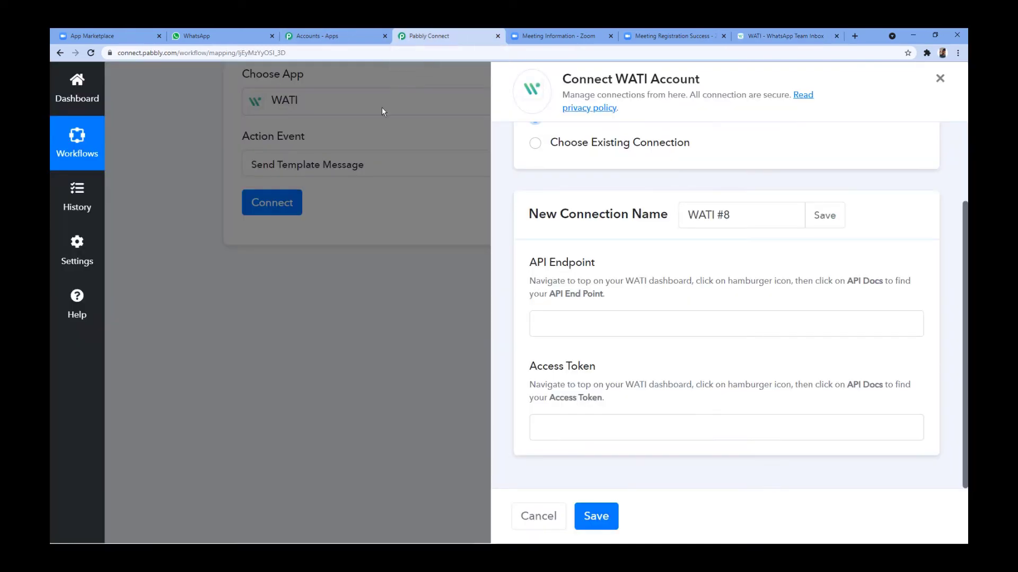
left_click(567, 427)
right_click(567, 427)
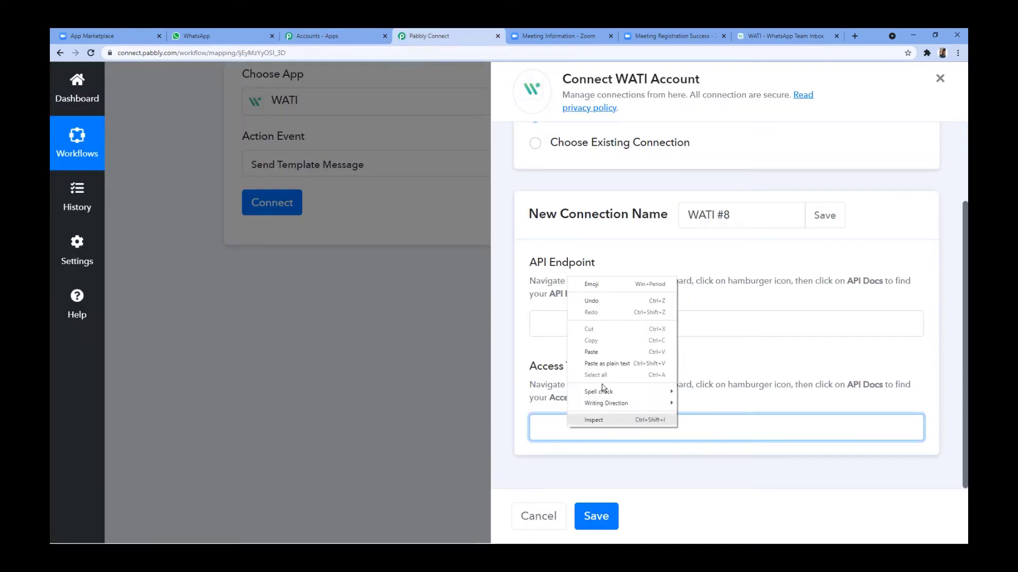
left_click(604, 353)
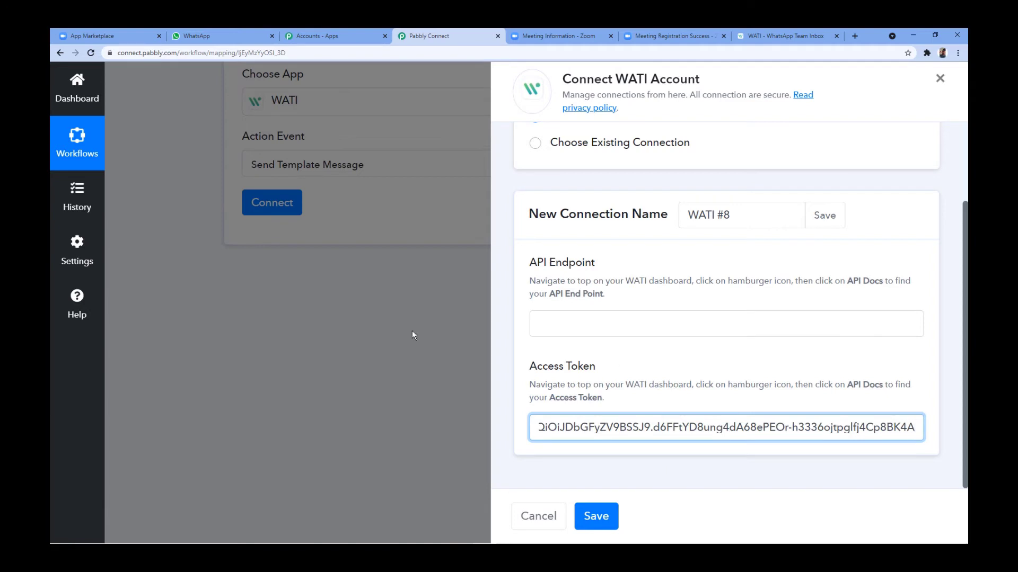
Step: Copy the API endpoint from WATI into the connection's API Endpoint field in Pabbly Connect and save the connection
left_click(786, 35)
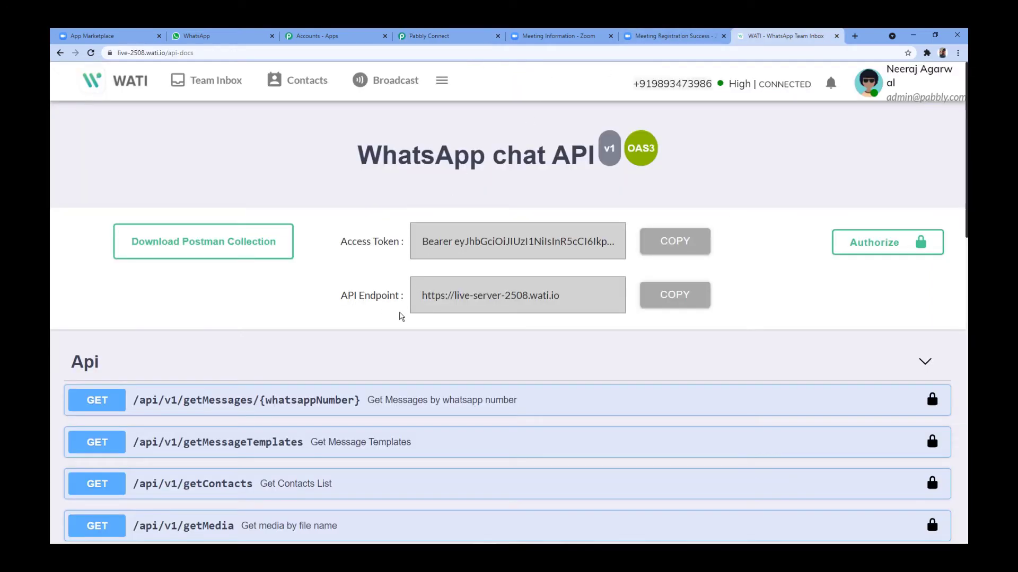
left_click(675, 295)
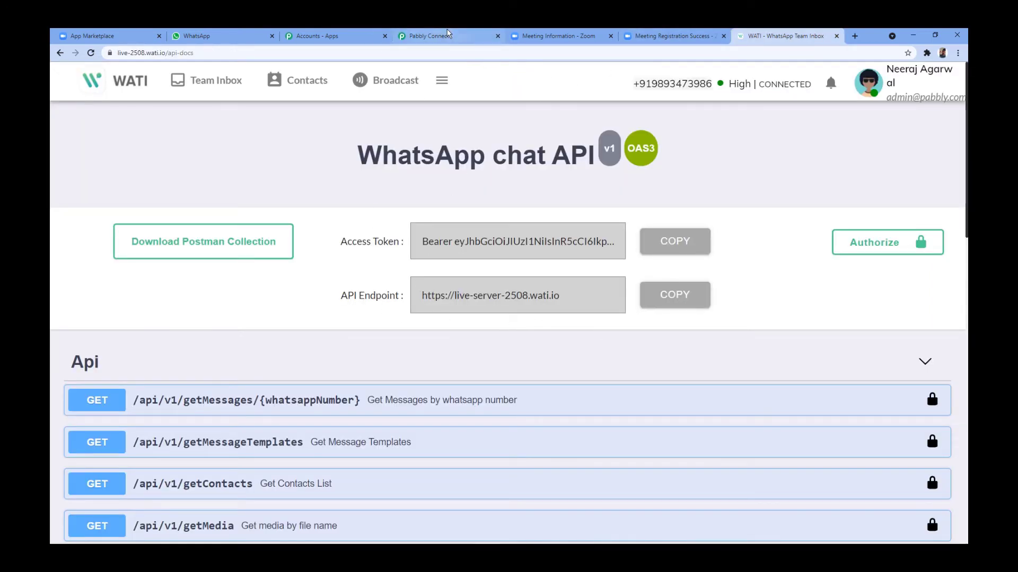
left_click(430, 36)
left_click(568, 320)
right_click(568, 319)
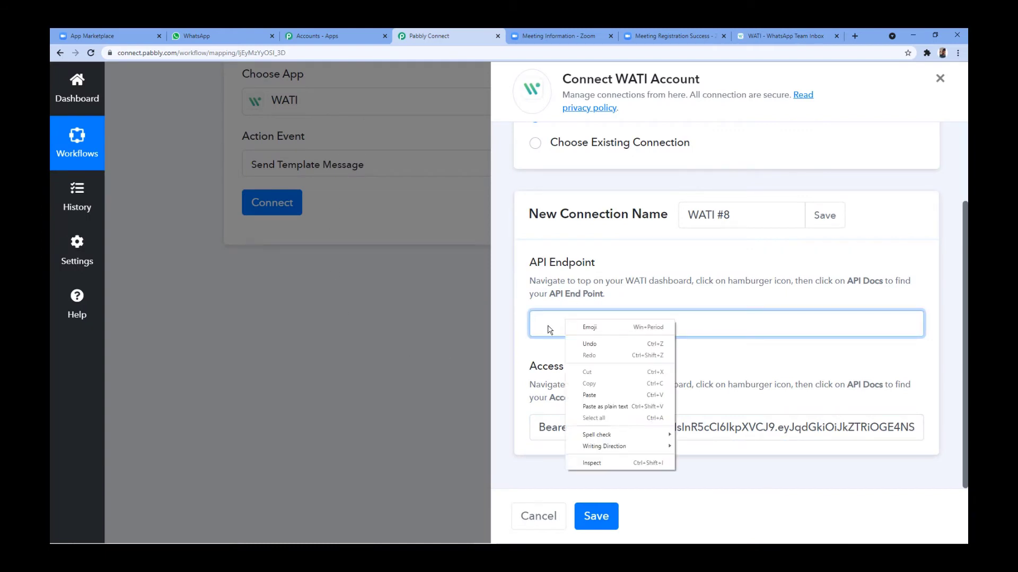
left_click(592, 394)
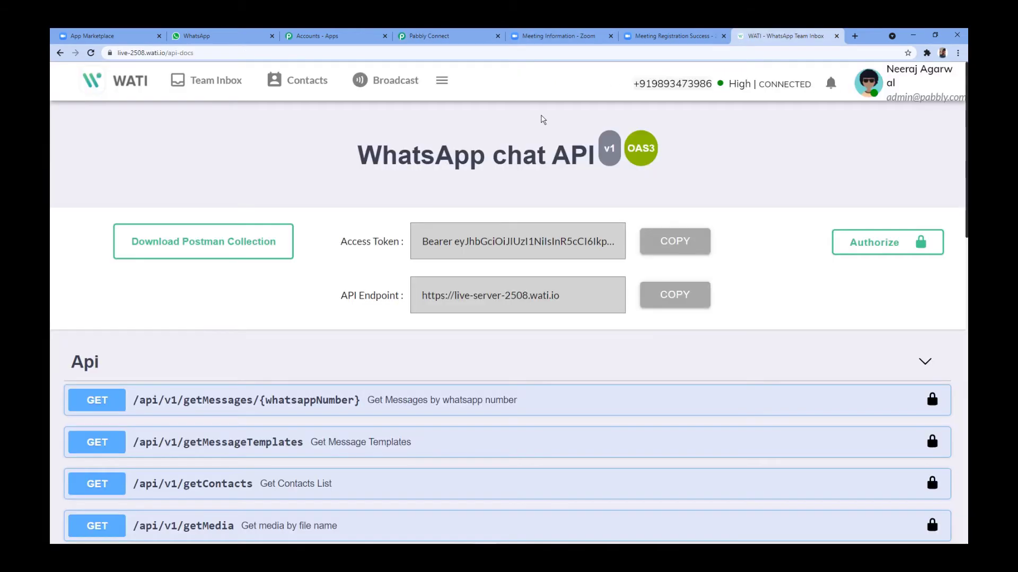
left_click(774, 35)
left_click(430, 35)
left_click(593, 522)
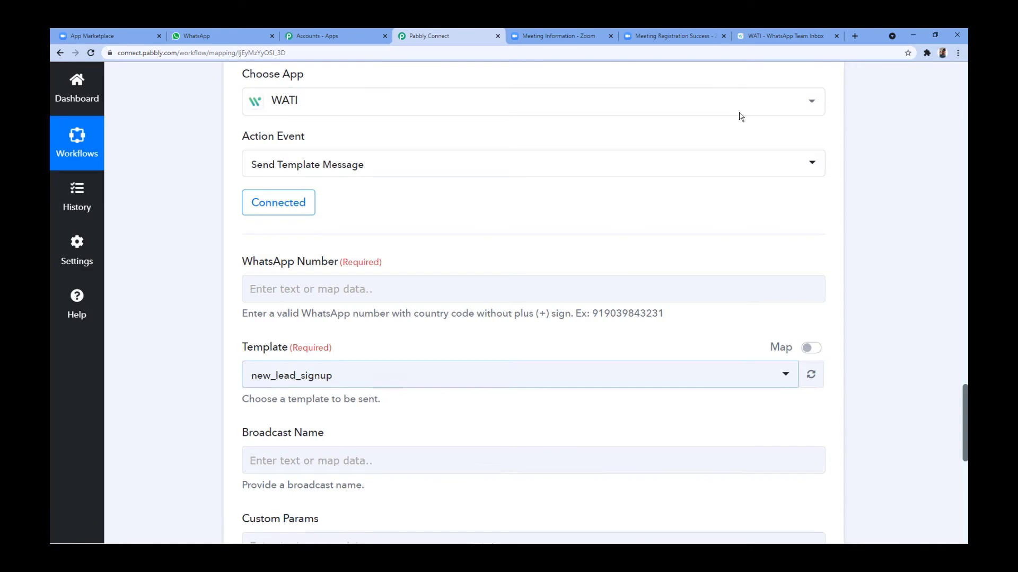
Step: Review the WATI template message fields and examine the registrant phone entry in the Zoom webhook response, including its country code format
left_click(765, 35)
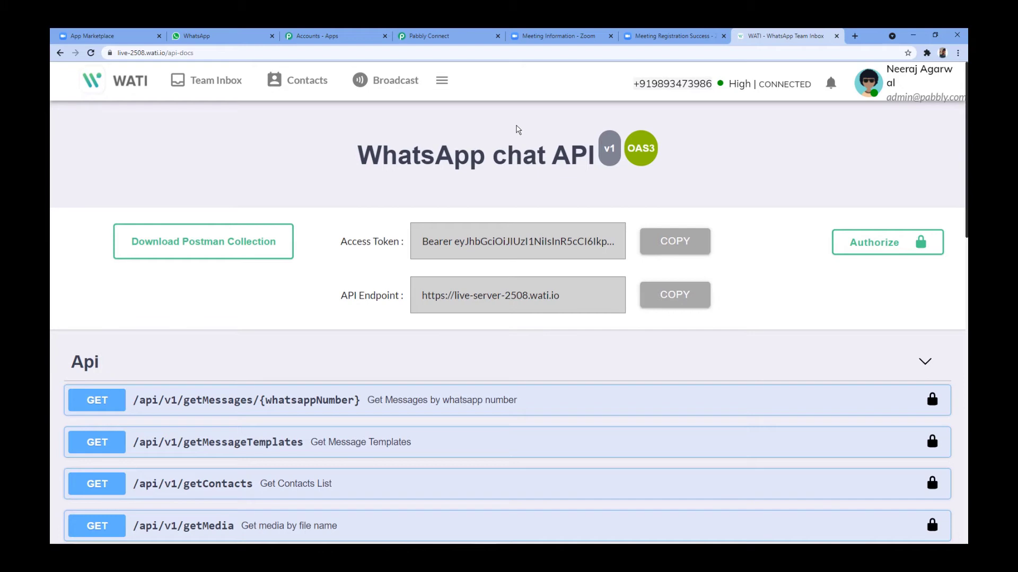
left_click(442, 35)
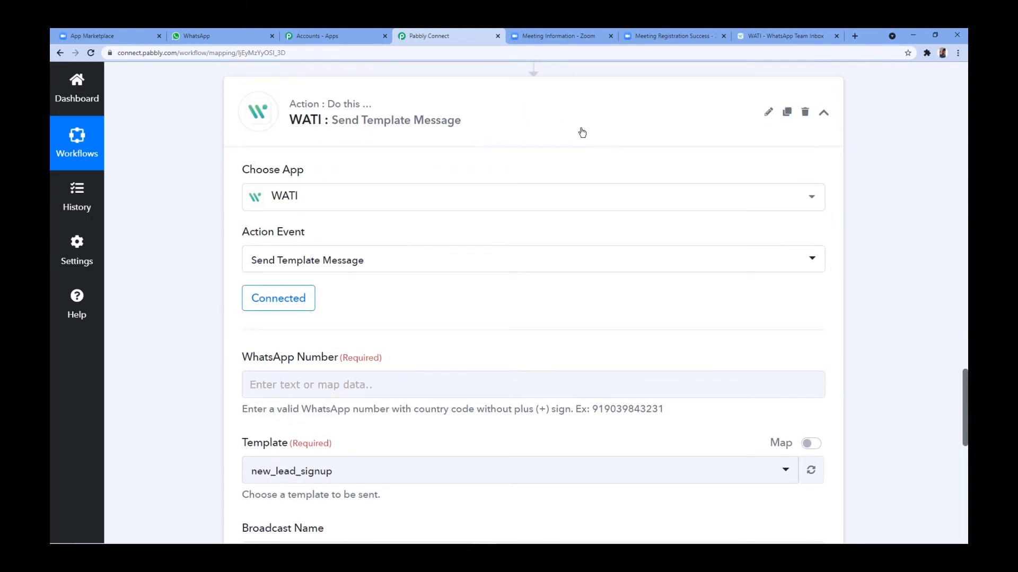
scroll(581, 133, "down", 4)
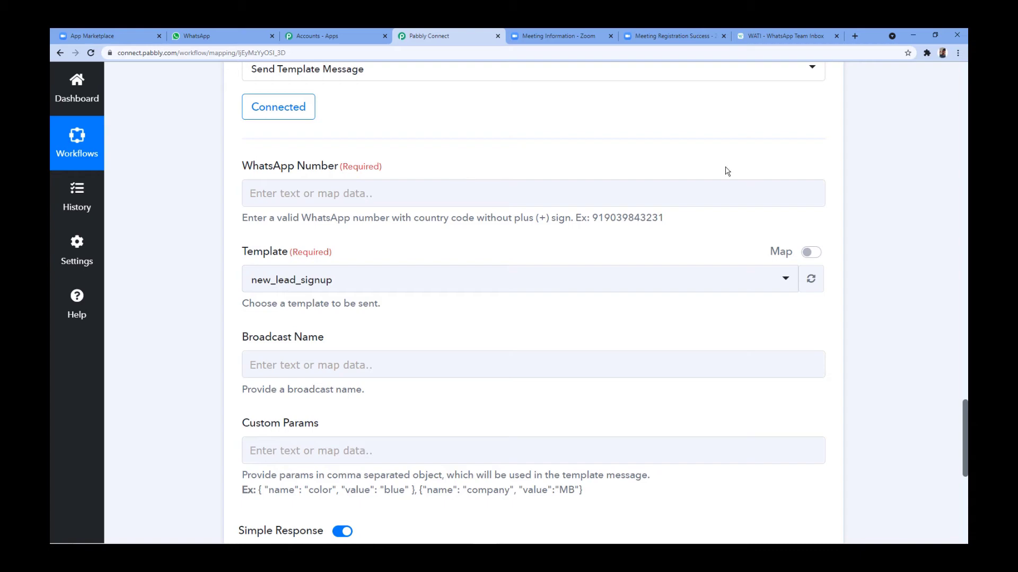
scroll(724, 171, "up", 20)
scroll(660, 188, "up", 4)
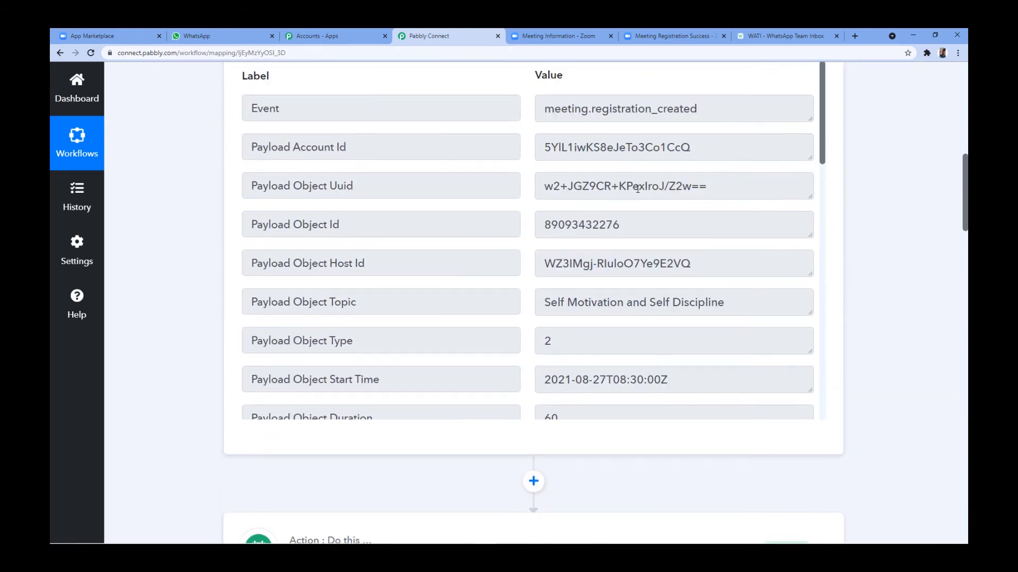
scroll(633, 193, "down", 9)
scroll(630, 201, "down", 3)
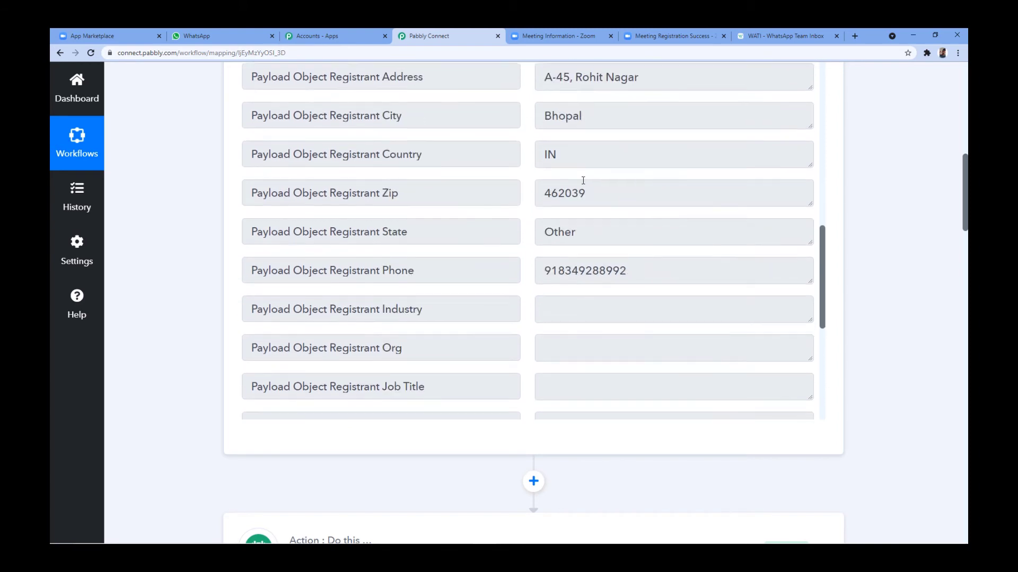
scroll(615, 180, "up", 3)
scroll(197, 189, "up", 2)
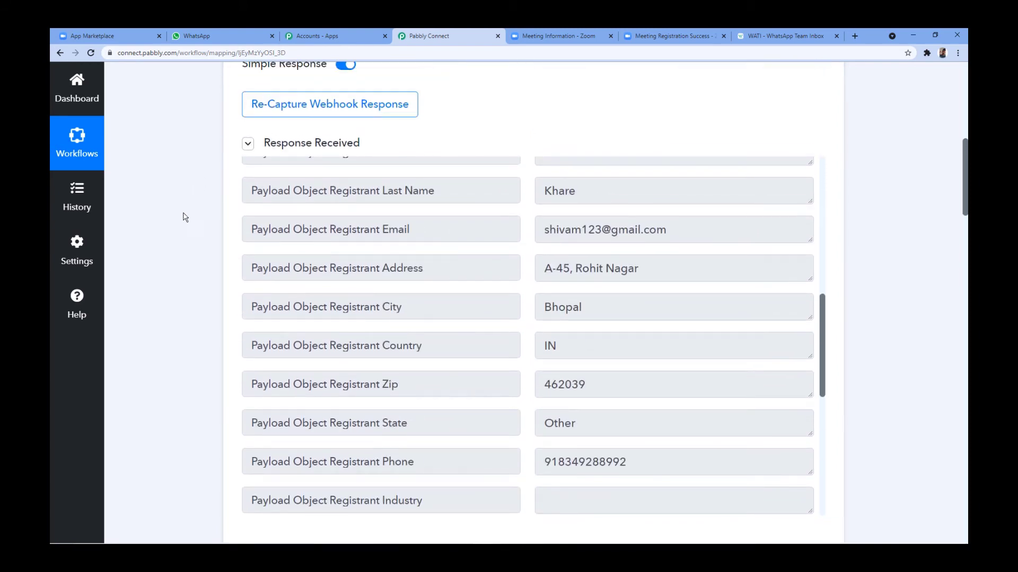
scroll(185, 217, "down", 2)
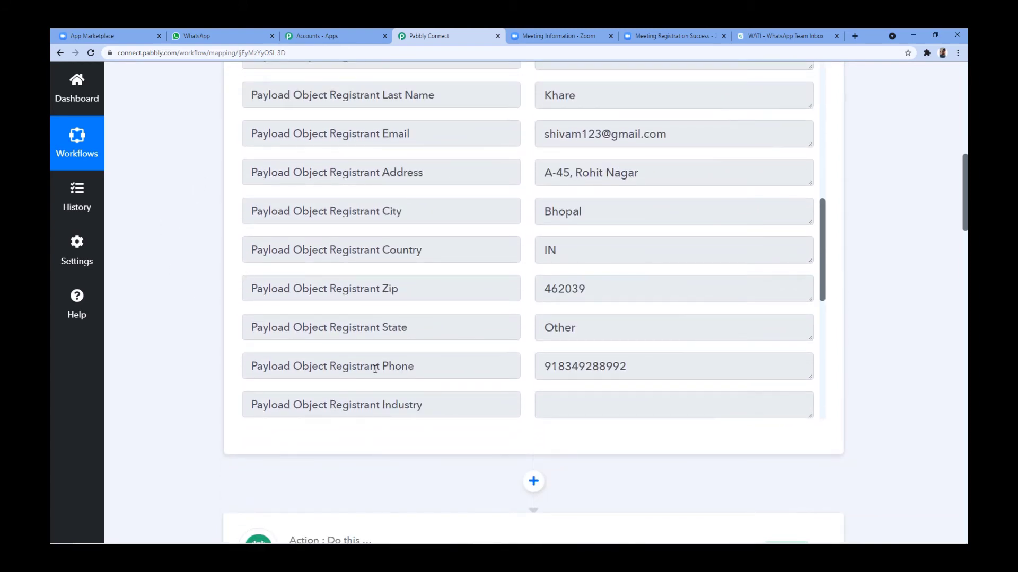
left_click_drag(640, 371, 502, 370)
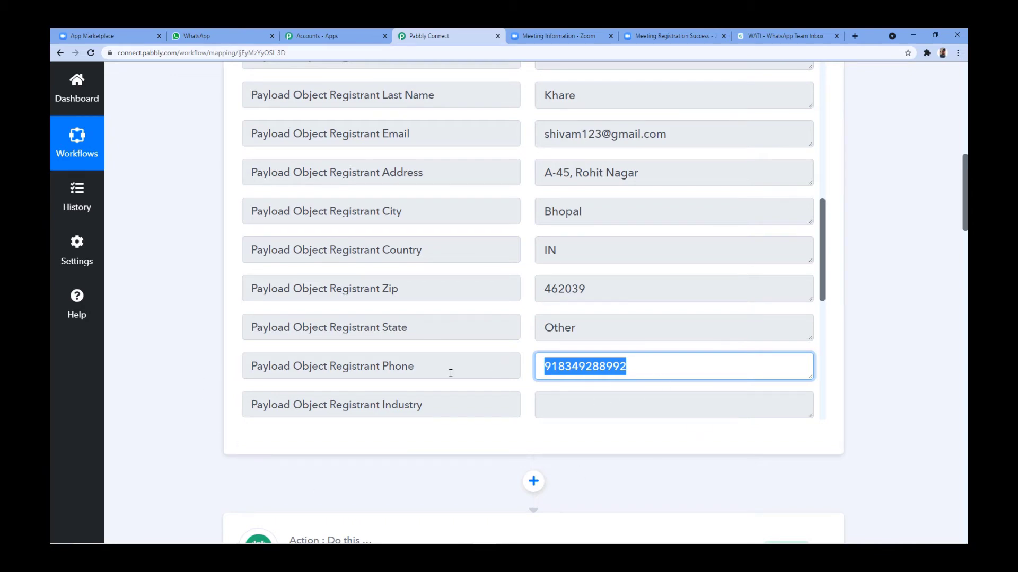
Step: Map the WATI action's WhatsApp Number to Payload Object Registrant Phone from the Zoom webhook data
scroll(206, 325, "down", 20)
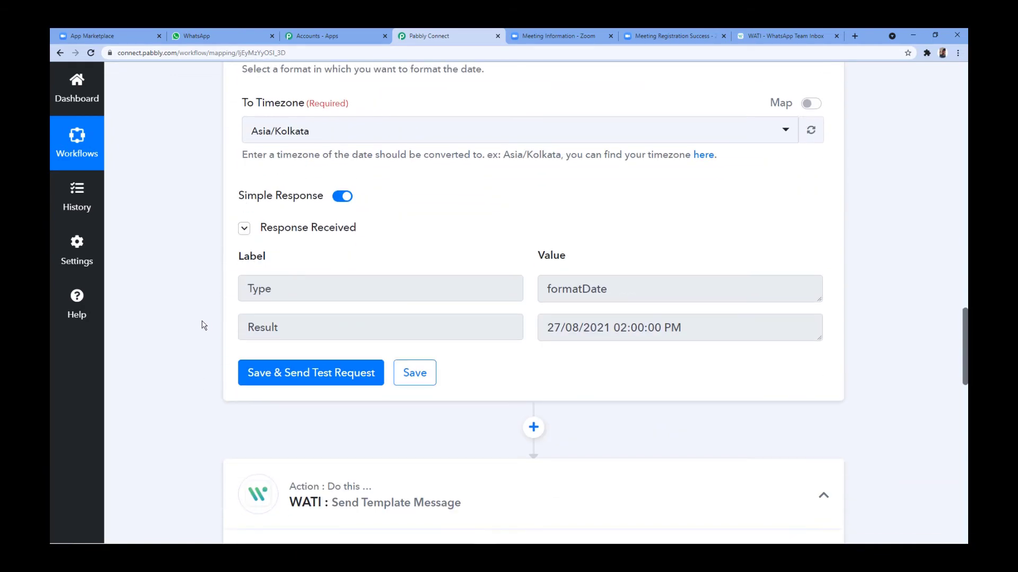
scroll(202, 325, "down", 5)
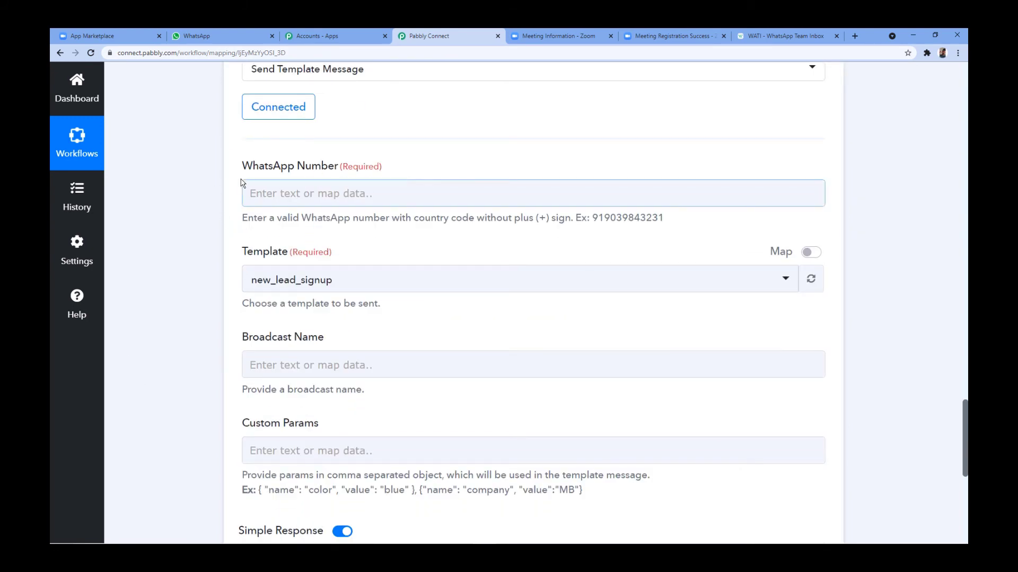
left_click(320, 194)
left_click(299, 188)
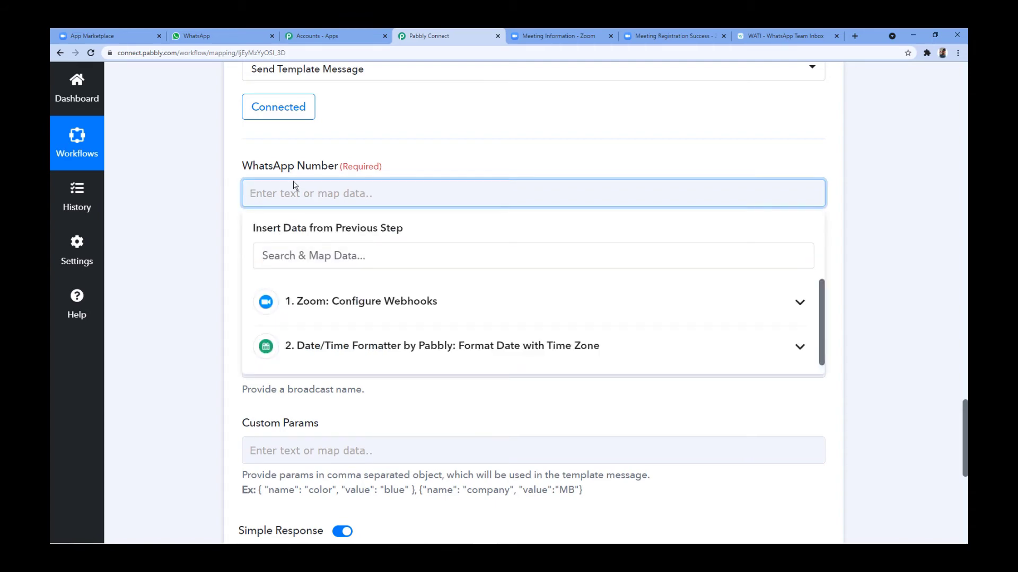
left_click(432, 301)
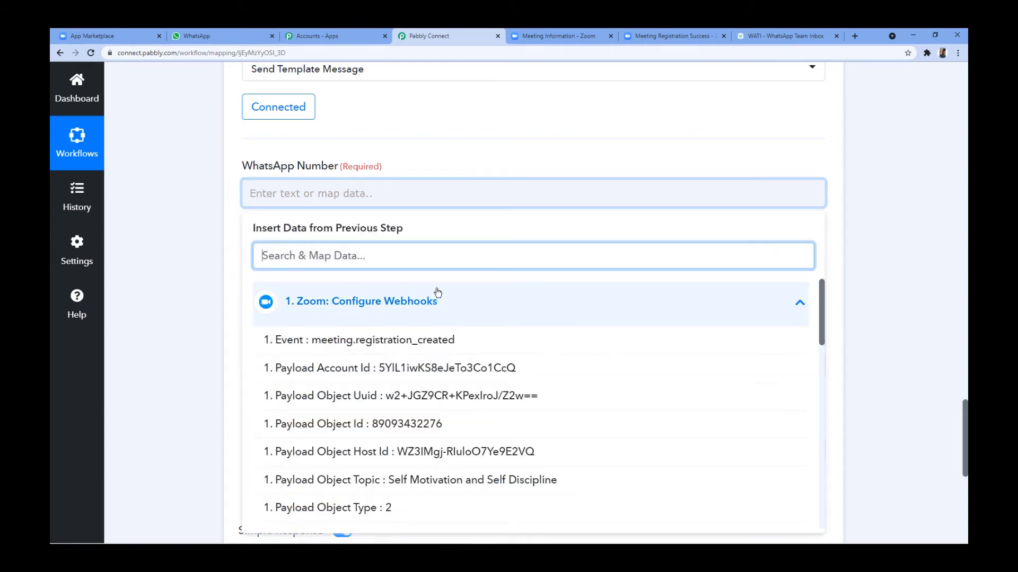
scroll(449, 279, "down", 3)
scroll(450, 278, "down", 5)
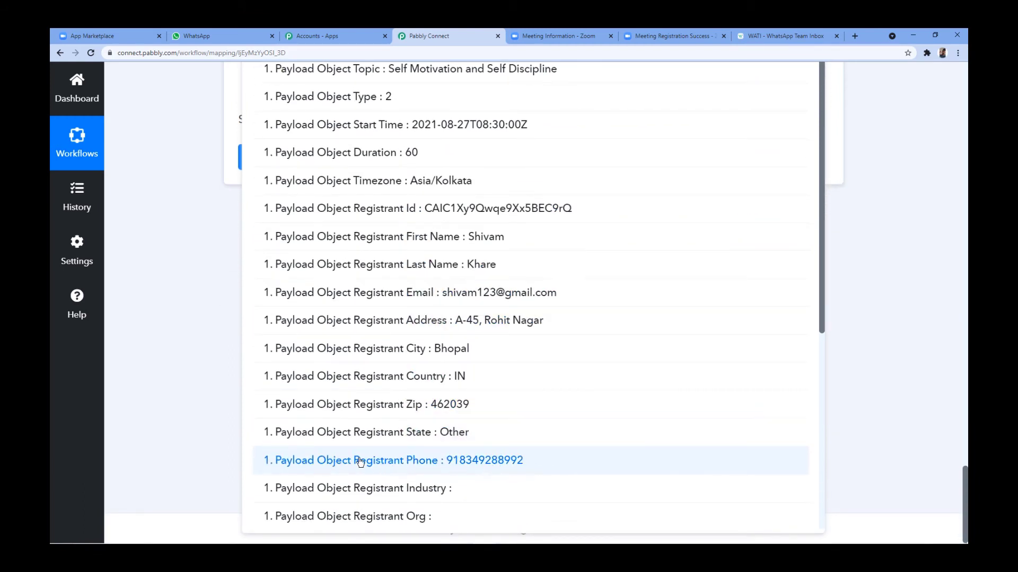
left_click(480, 465)
left_click(212, 325)
Step: Switch to WATI, open the broadcast Template Messages list and look through its first two pages for the meeting template
scroll(186, 303, "down", 2)
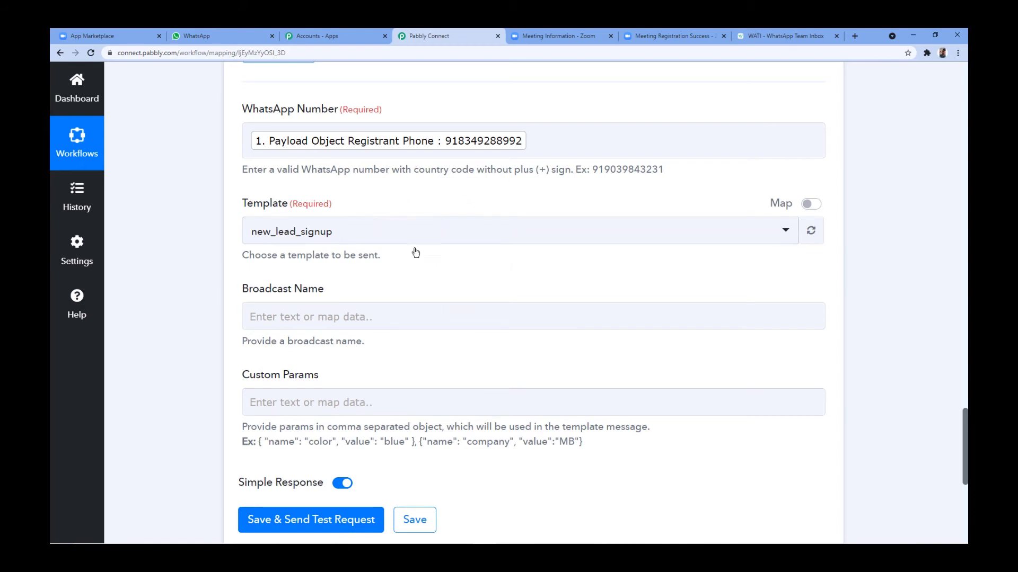
left_click(795, 36)
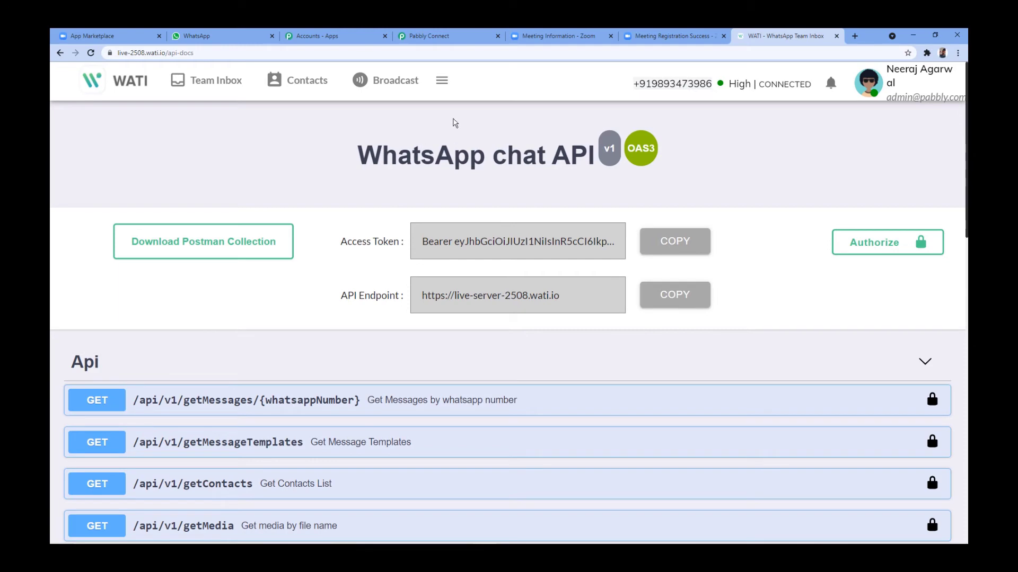
left_click(405, 83)
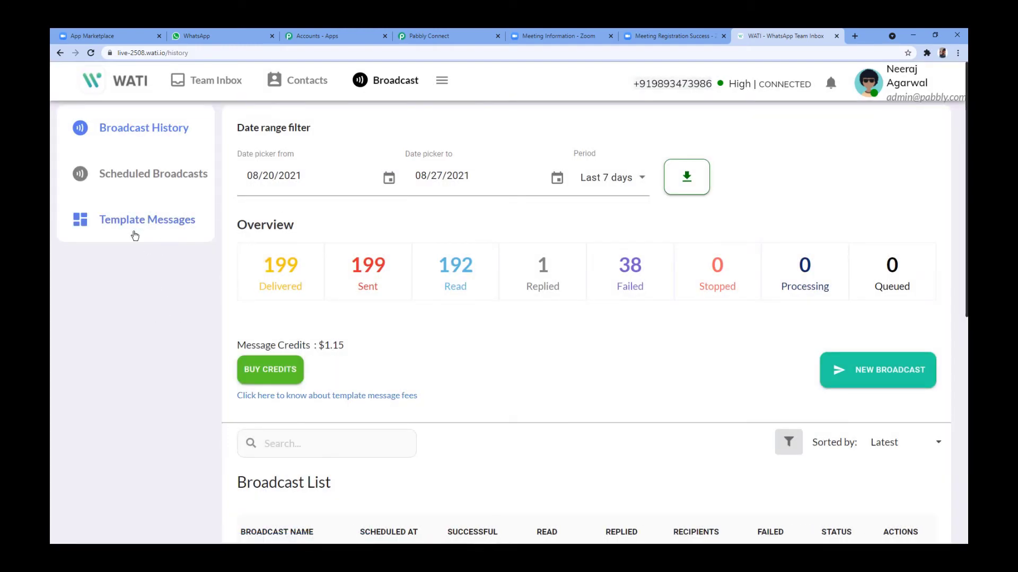
left_click(182, 221)
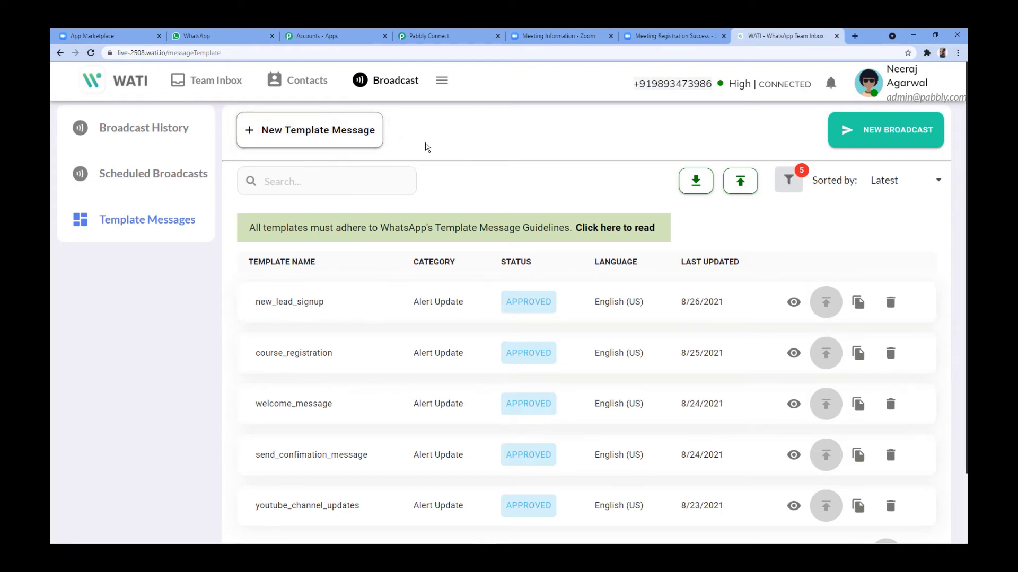
scroll(329, 201, "down", 2)
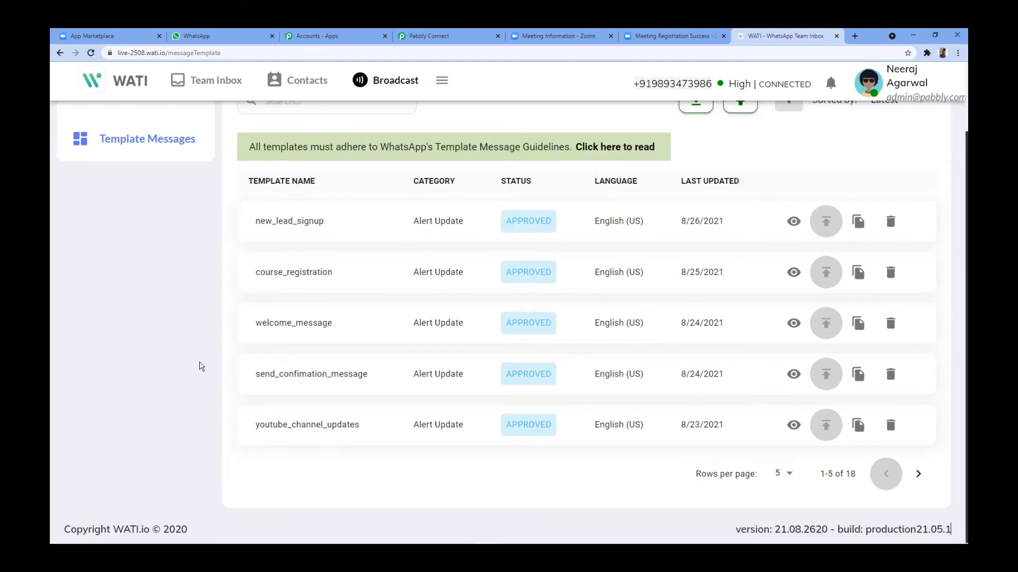
scroll(200, 366, "up", 2)
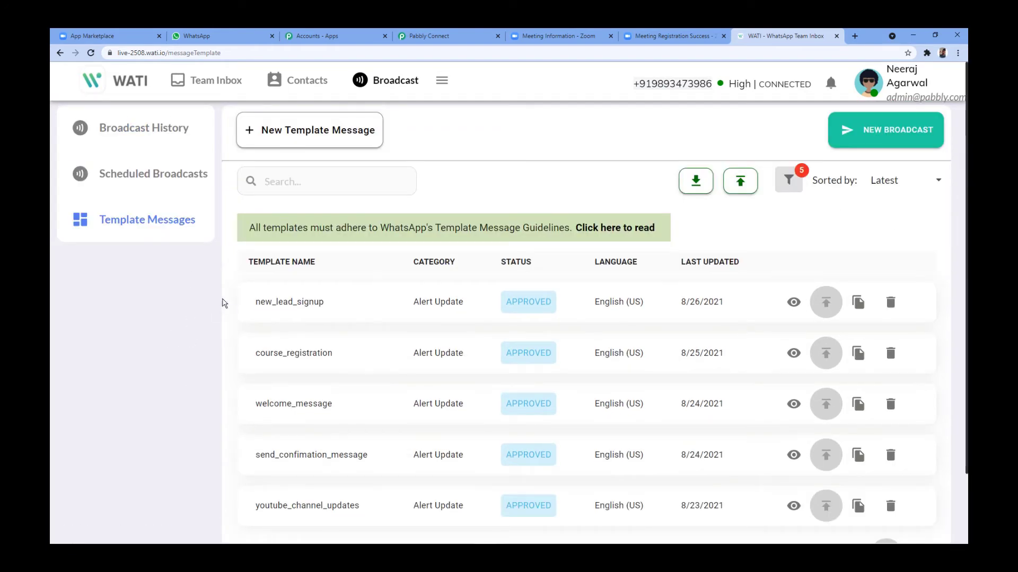
scroll(222, 303, "down", 2)
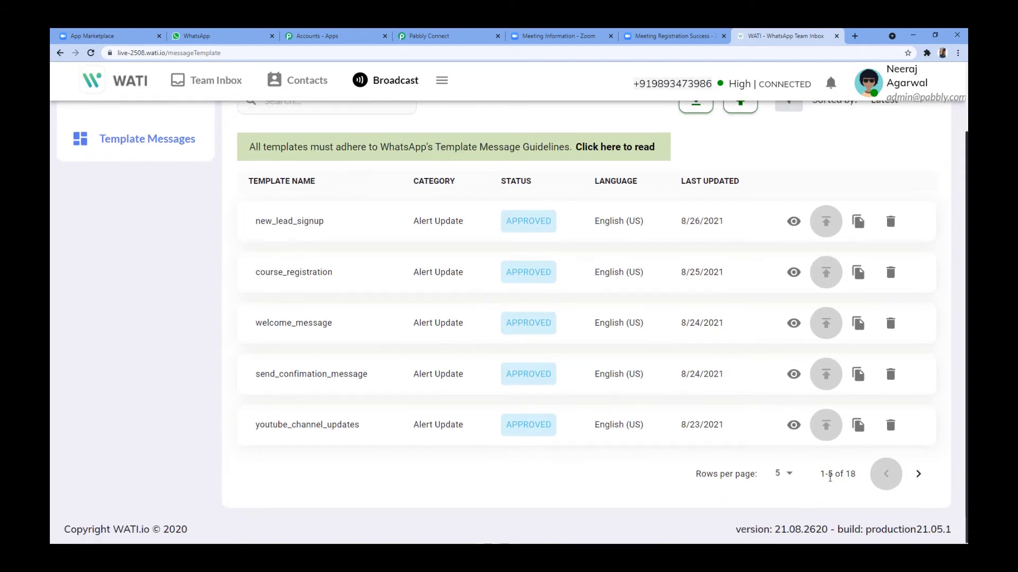
left_click(918, 474)
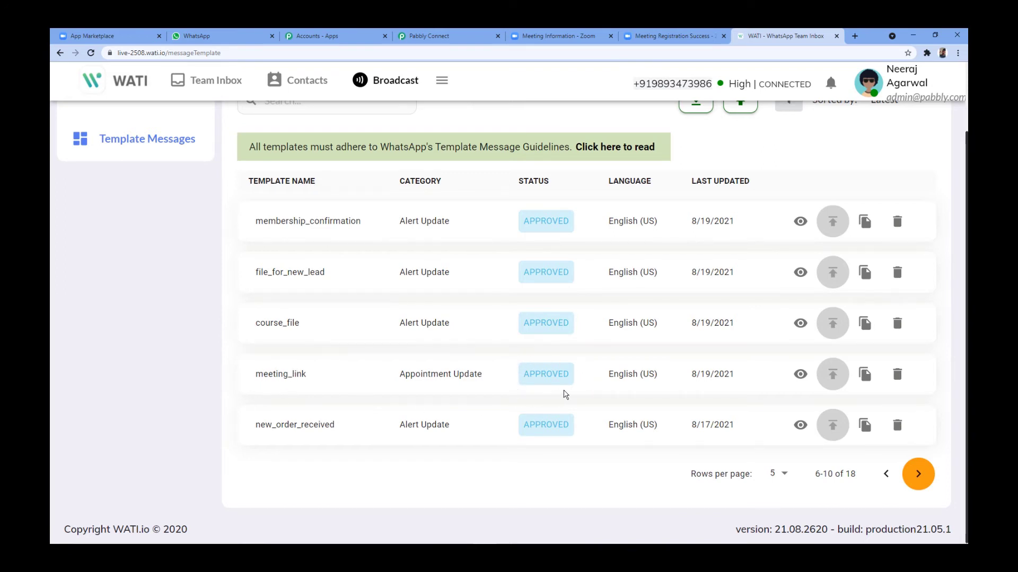
Step: View the meeting_link template and enlarge its body field to read the full message and its variables
left_click(800, 374)
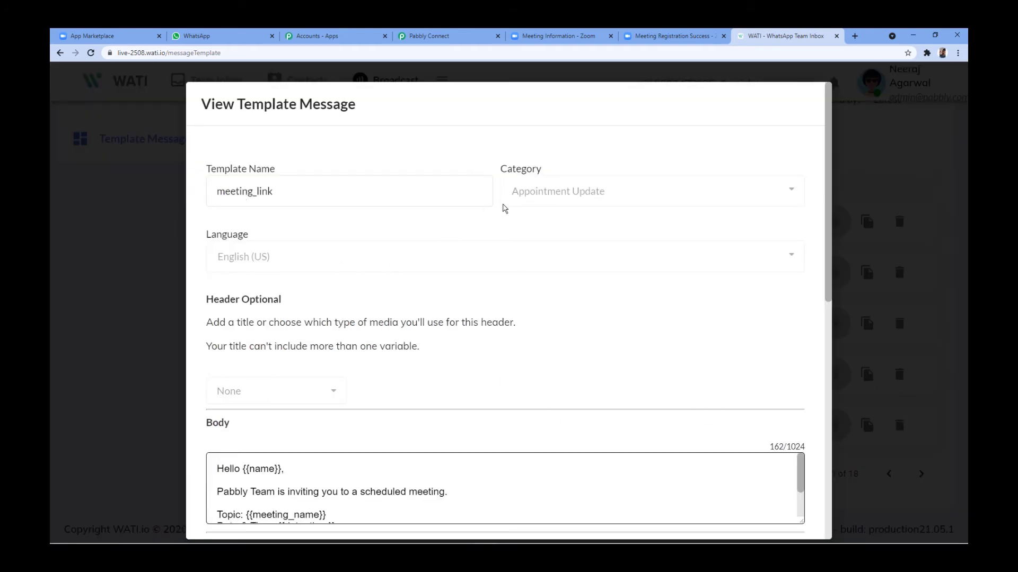
scroll(613, 204, "down", 2)
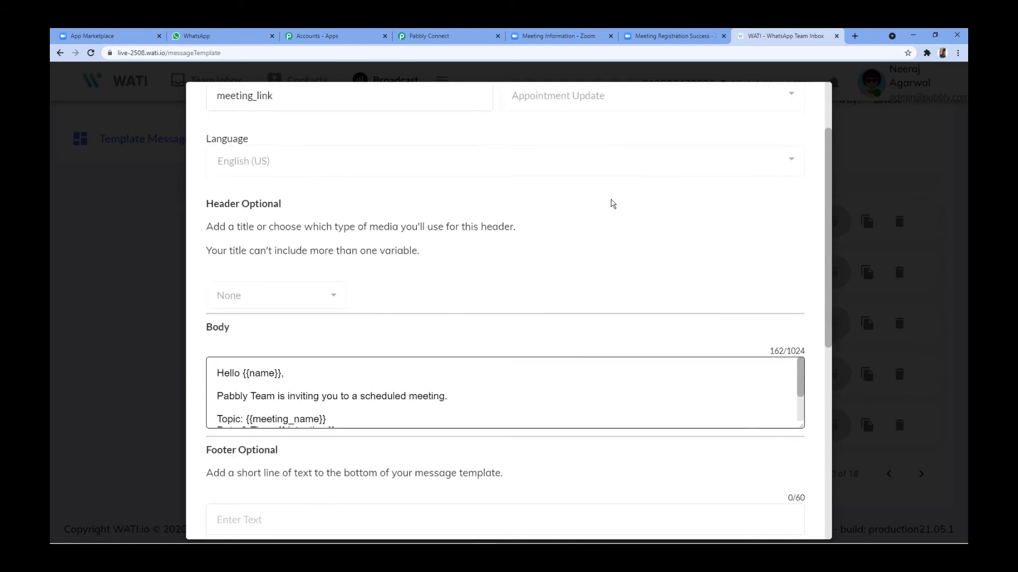
scroll(530, 186, "down", 1)
scroll(500, 166, "up", 1)
scroll(239, 190, "down", 2)
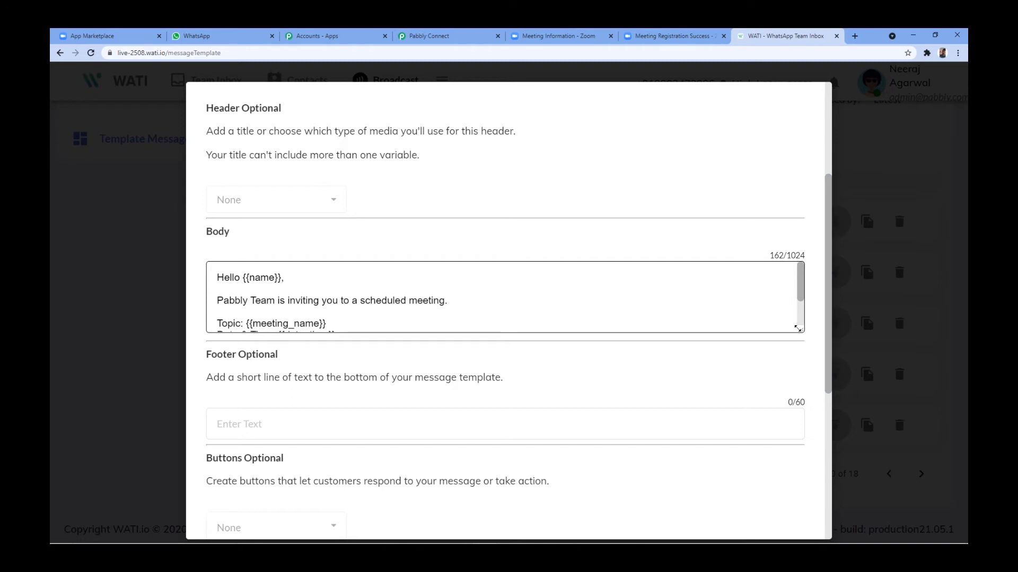
left_click_drag(801, 331, 803, 408)
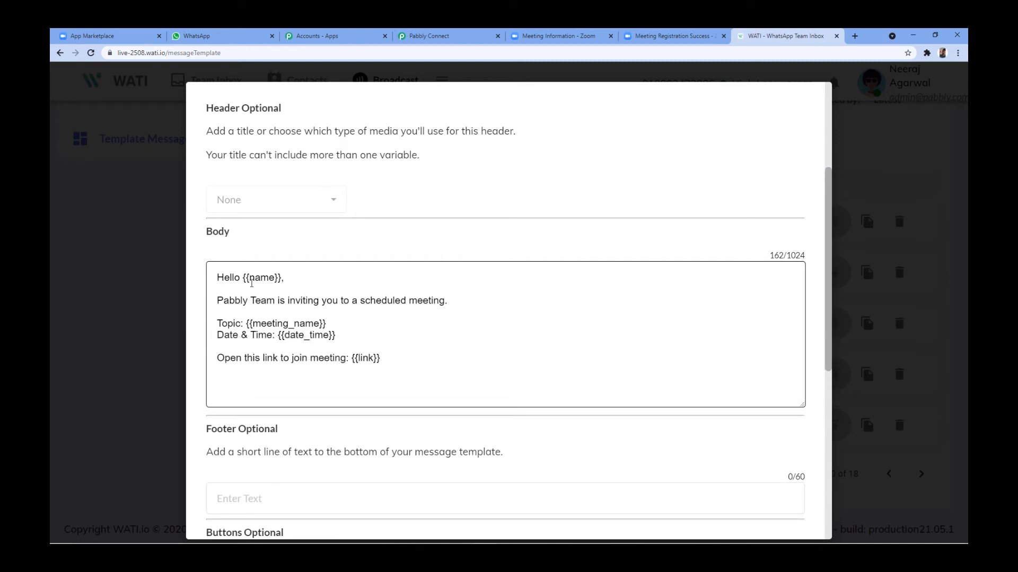
Step: Examine the name, meeting_name, date_time and link variables in the body of the meeting_link template
left_click_drag(282, 278, 242, 278)
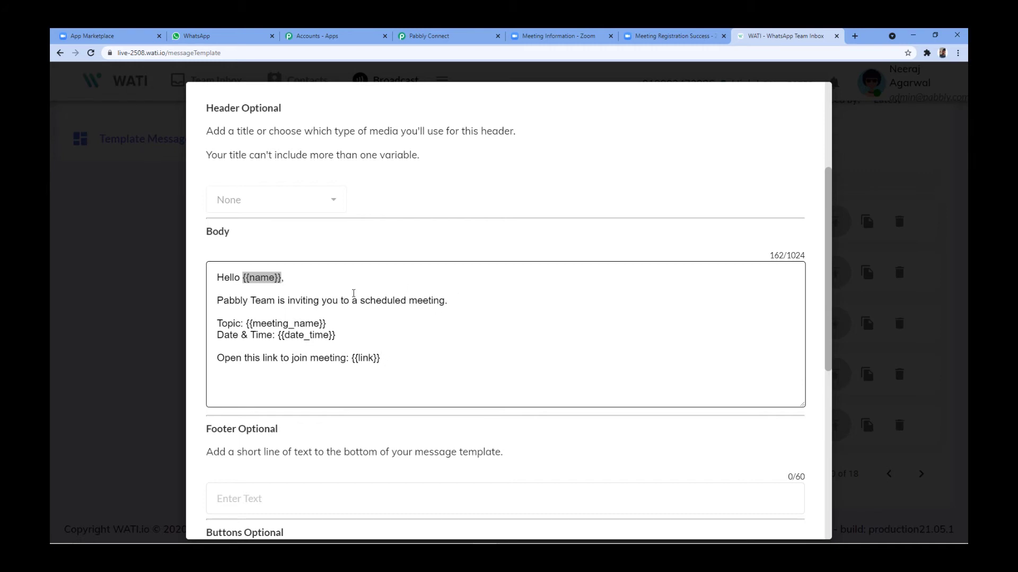
mouse_move(252, 323)
left_mouse_down()
mouse_move(320, 323)
mouse_move(249, 323)
left_mouse_up()
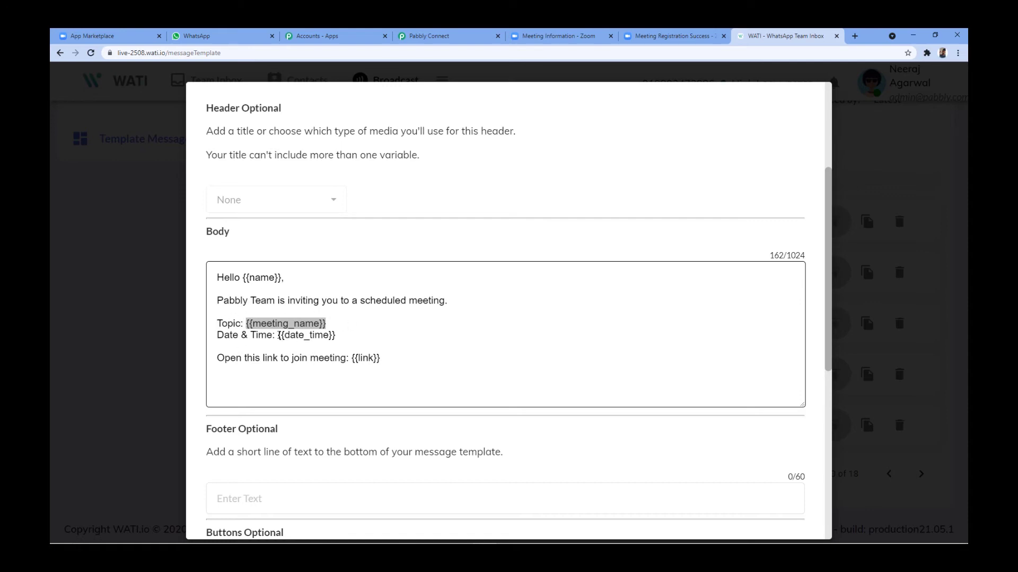
left_click_drag(280, 335, 339, 336)
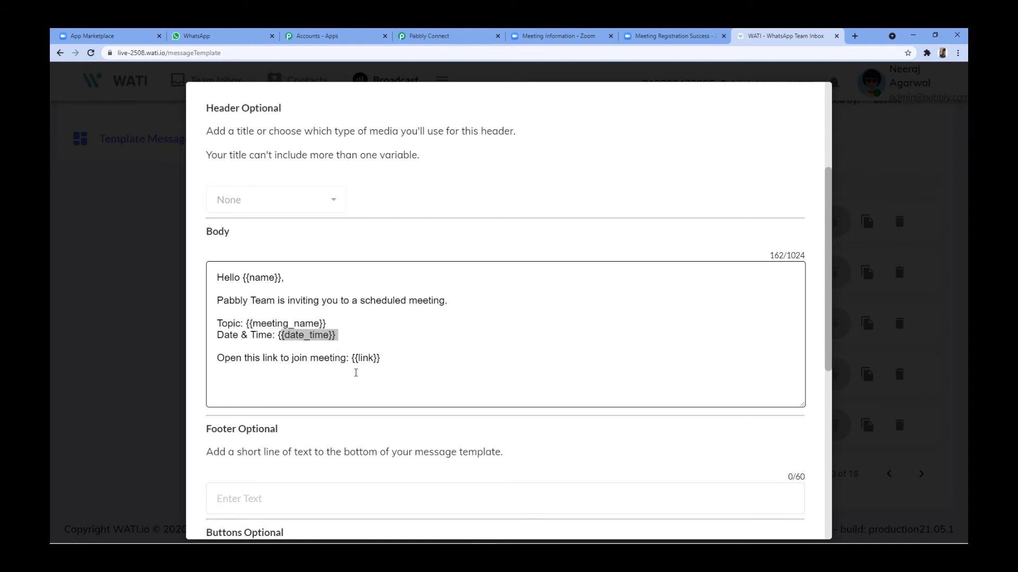
left_click_drag(352, 358, 382, 358)
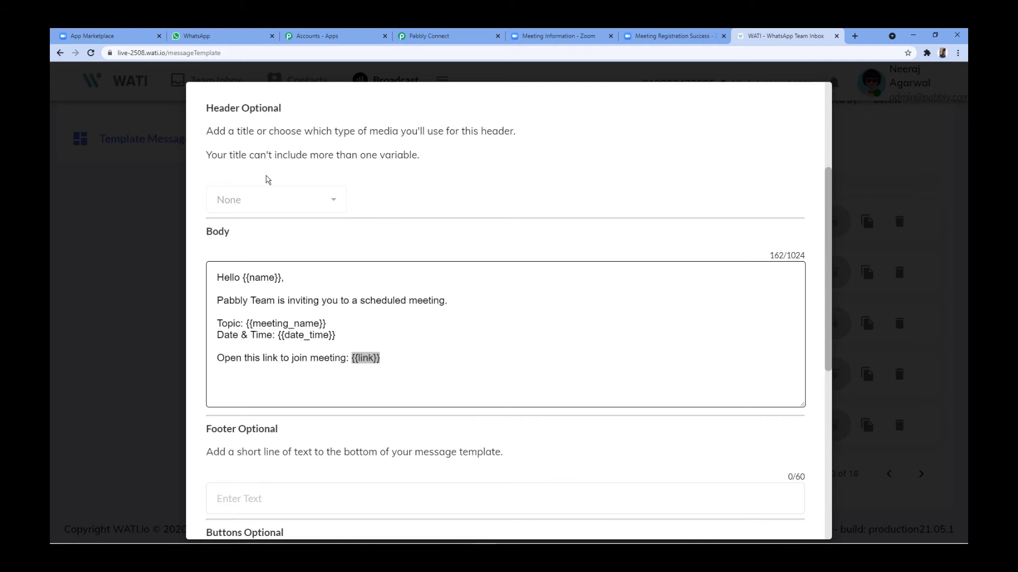
scroll(326, 223, "down", 2)
scroll(300, 207, "up", 2)
Step: Switch to Pabbly Connect, set the WATI action's template to meeting_link, and close the template preview left open in WATI
left_click(469, 35)
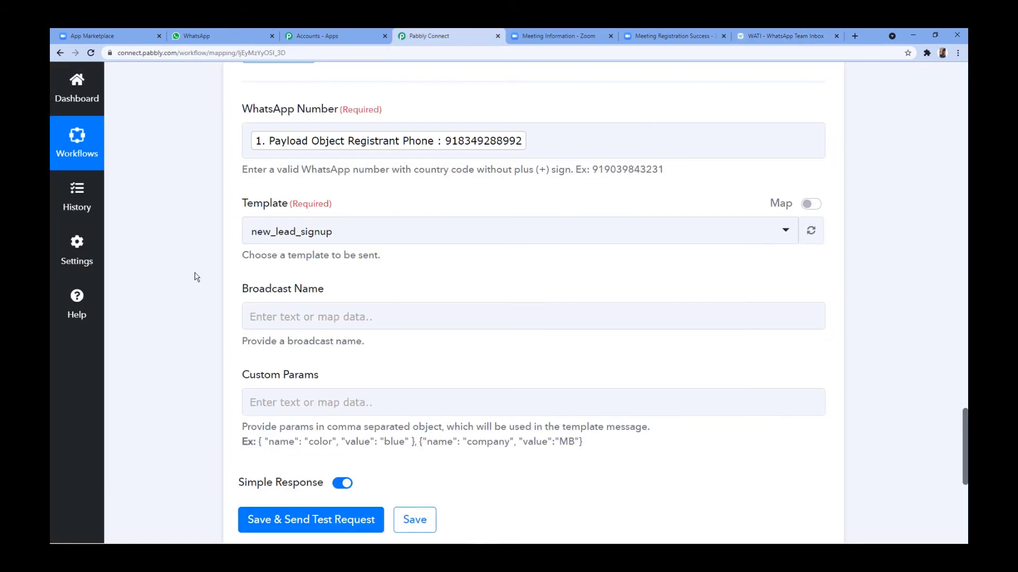
left_click(361, 231)
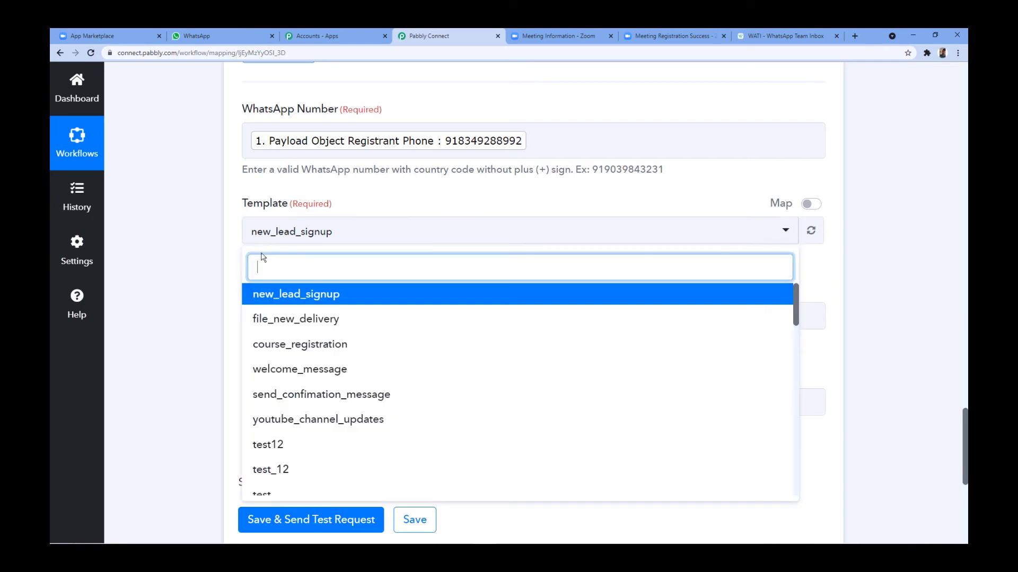
scroll(347, 247, "down", 3)
scroll(347, 247, "down", 5)
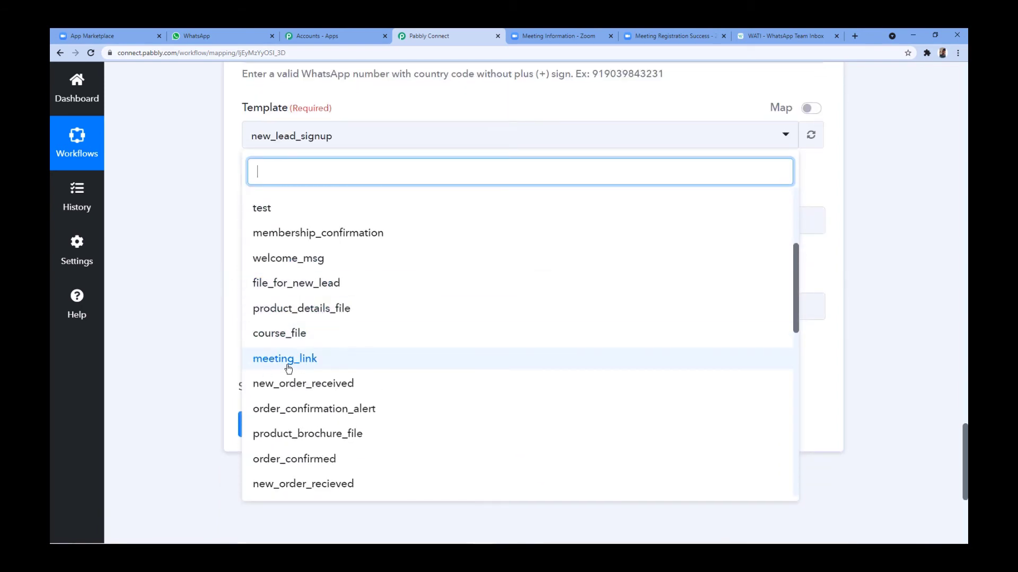
scroll(391, 265, "up", 5)
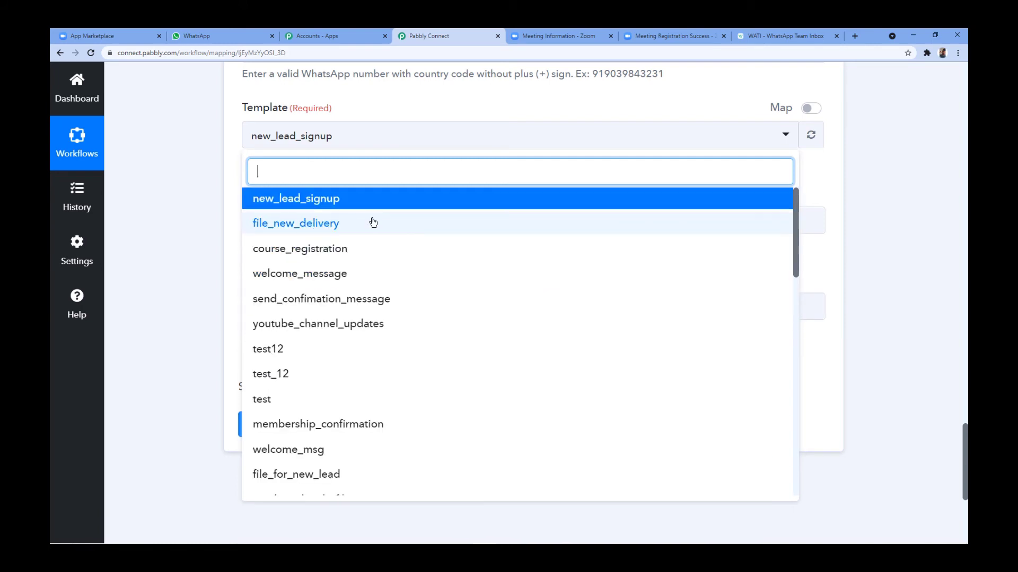
scroll(366, 239, "down", 2)
scroll(355, 302, "down", 2)
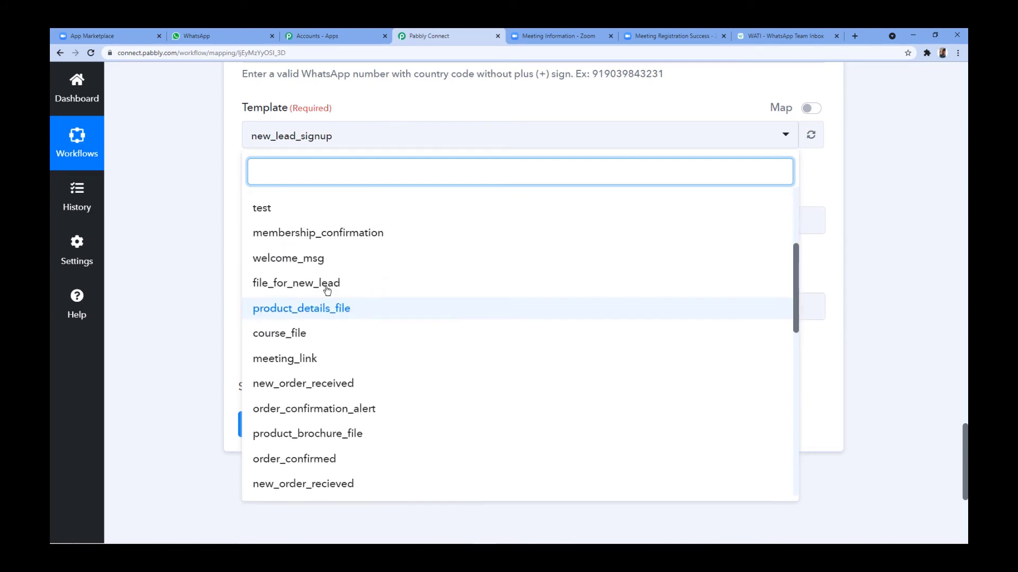
left_click(781, 36)
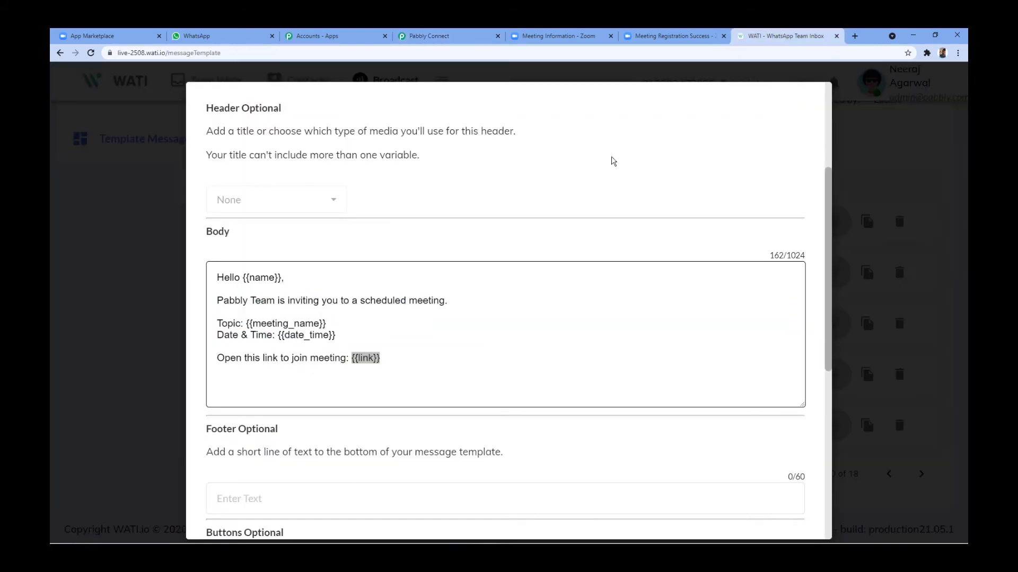
scroll(716, 297, "down", 7)
left_click(784, 513)
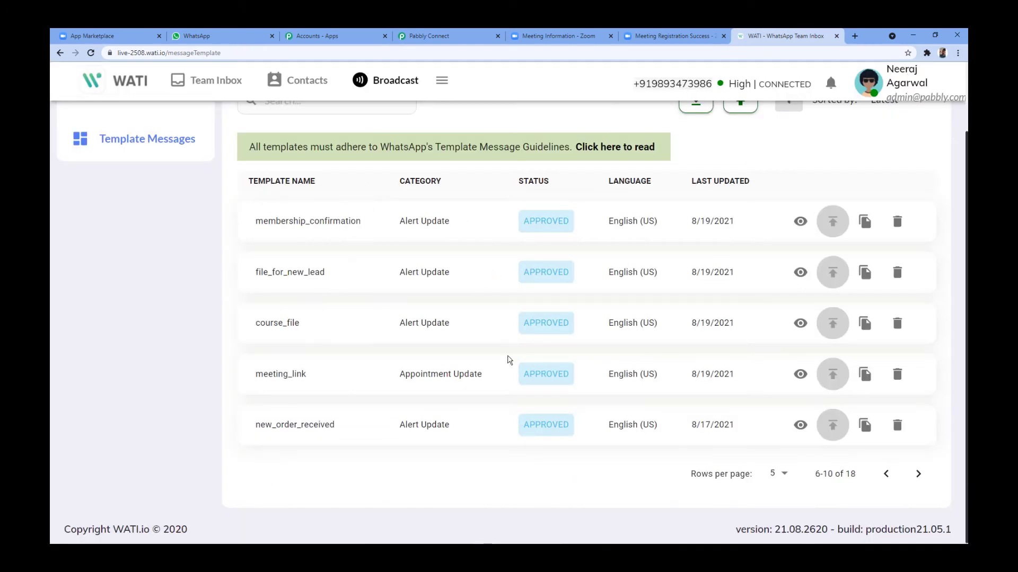
left_click(432, 35)
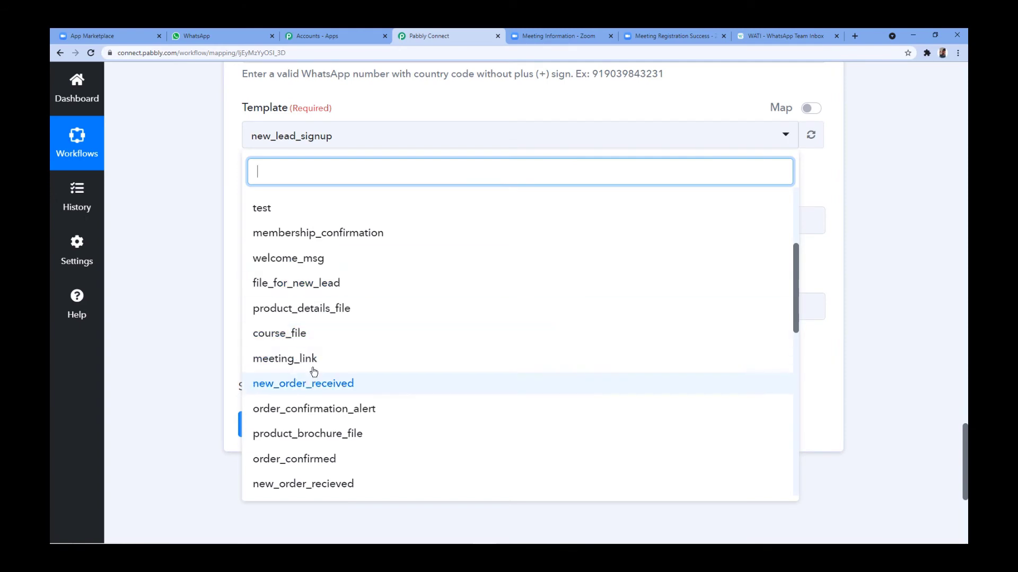
left_click(292, 366)
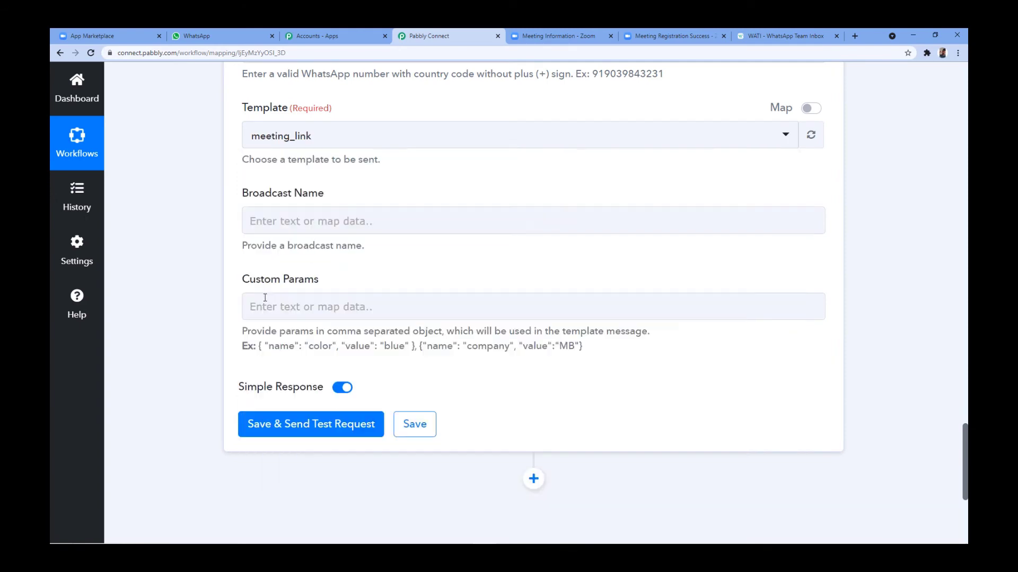
Step: Set the WATI action's broadcast name to Self Motivation Session
scroll(194, 250, "up", 2)
left_click(263, 317)
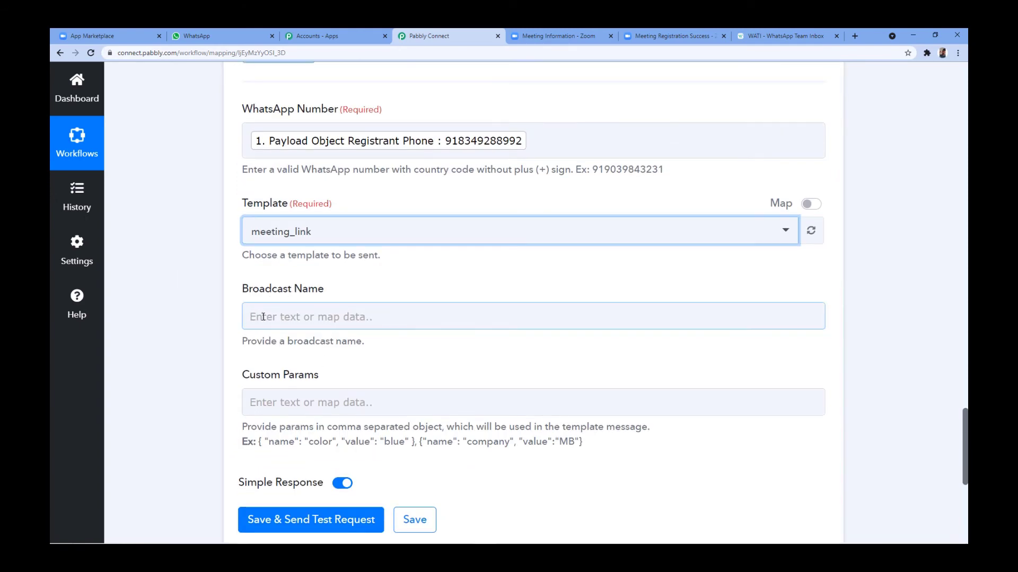
left_click(273, 318)
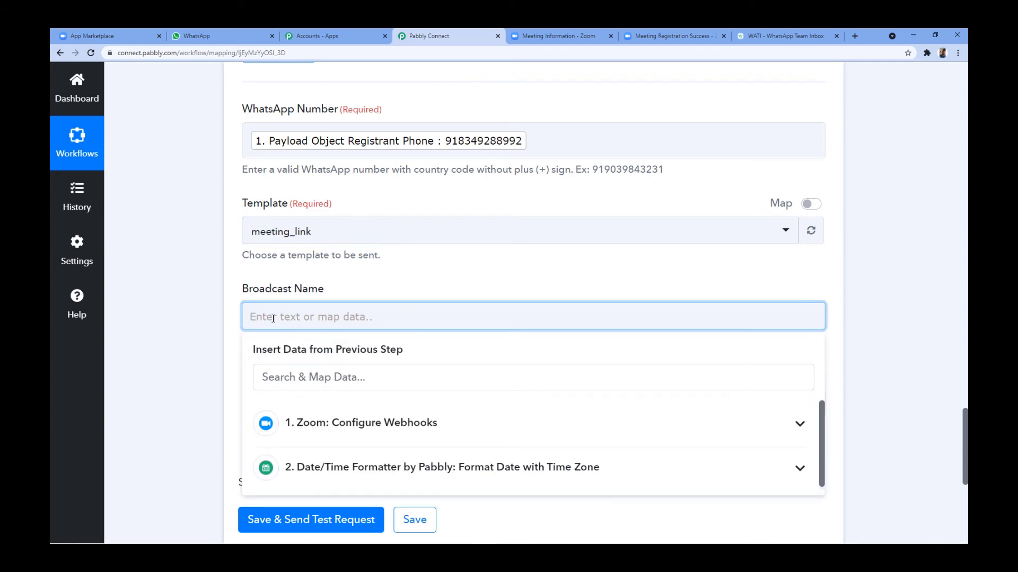
type("Self M")
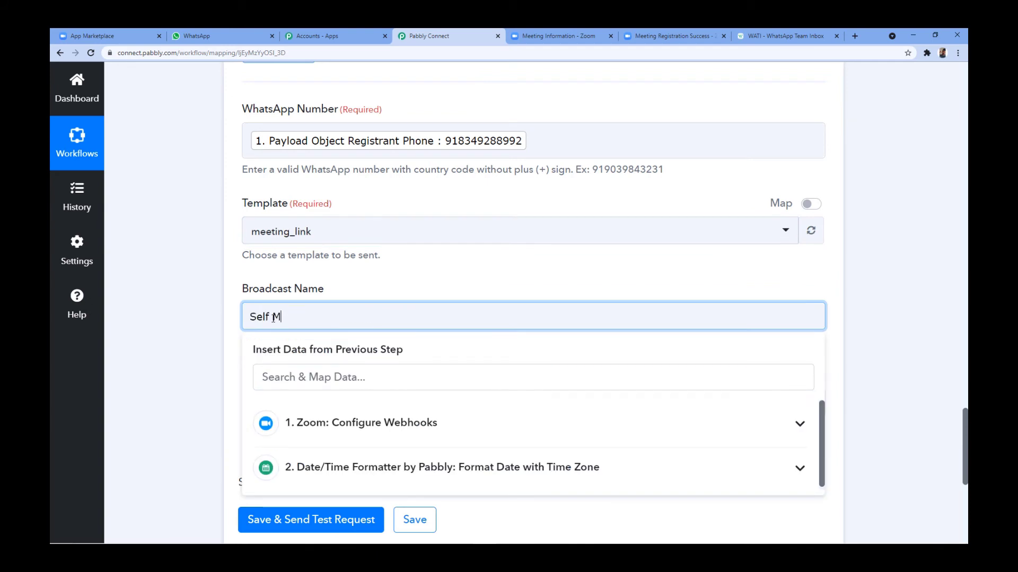
type("otivation")
type("Session")
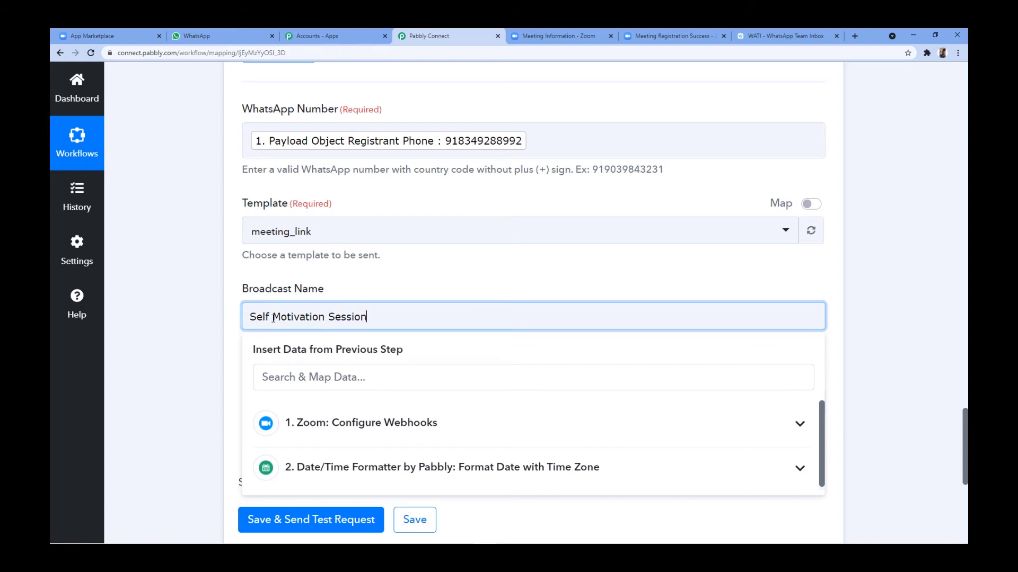
left_click(209, 280)
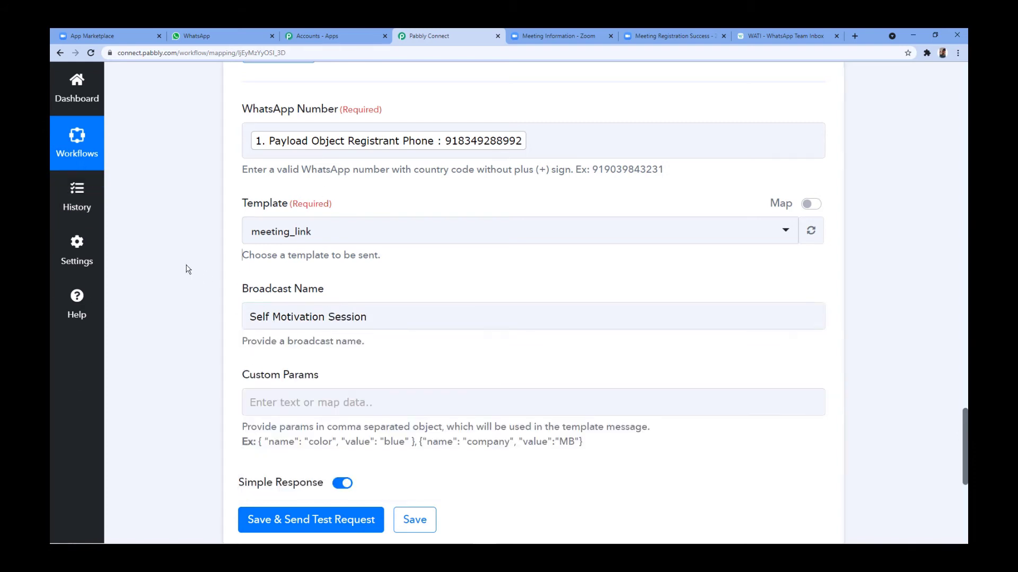
Step: Check the empty Custom Params field, then switch to WATI and view the meeting_link template with its body field enlarged
scroll(382, 173, "down", 4)
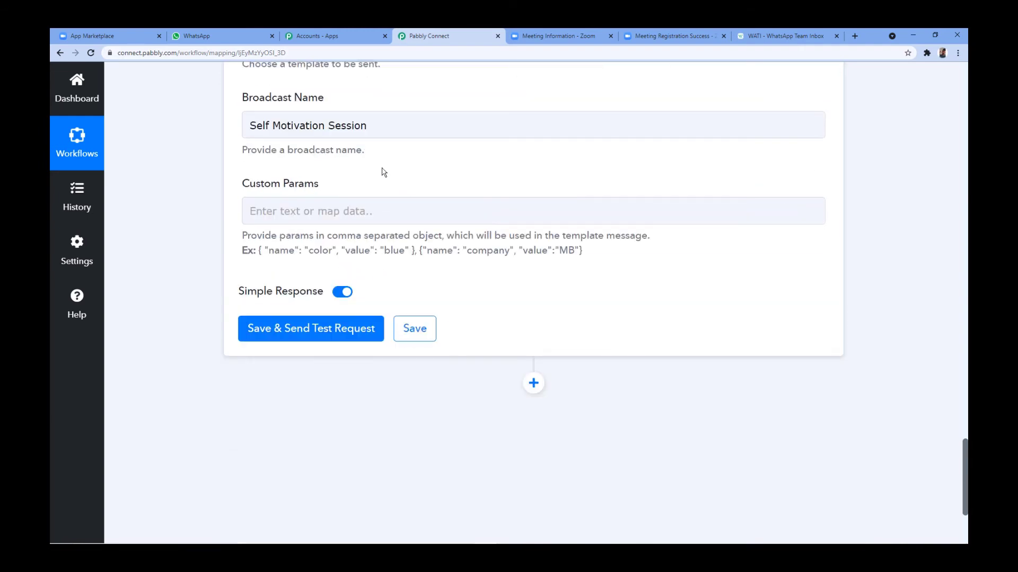
scroll(283, 190, "up", 2)
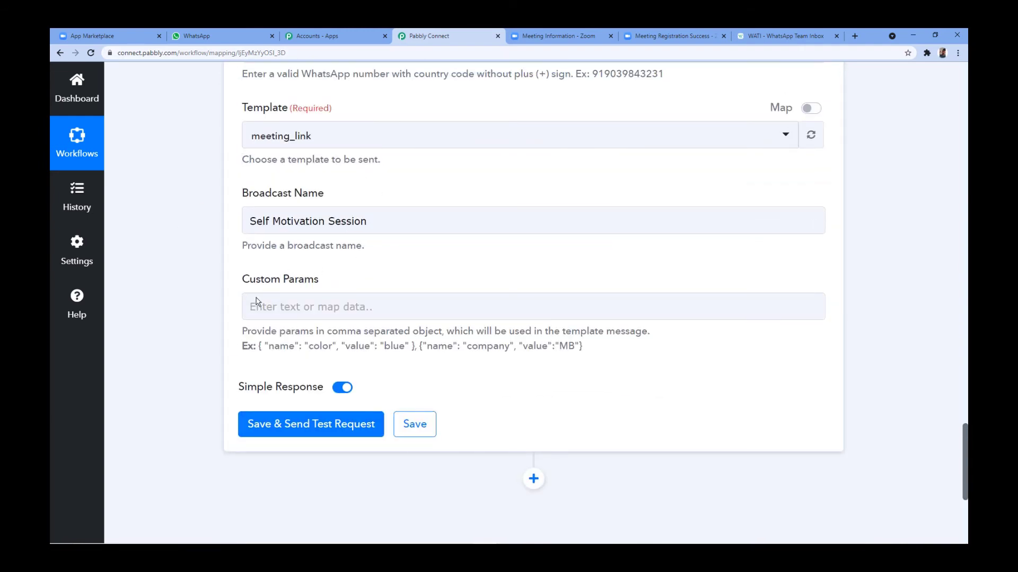
left_click(758, 33)
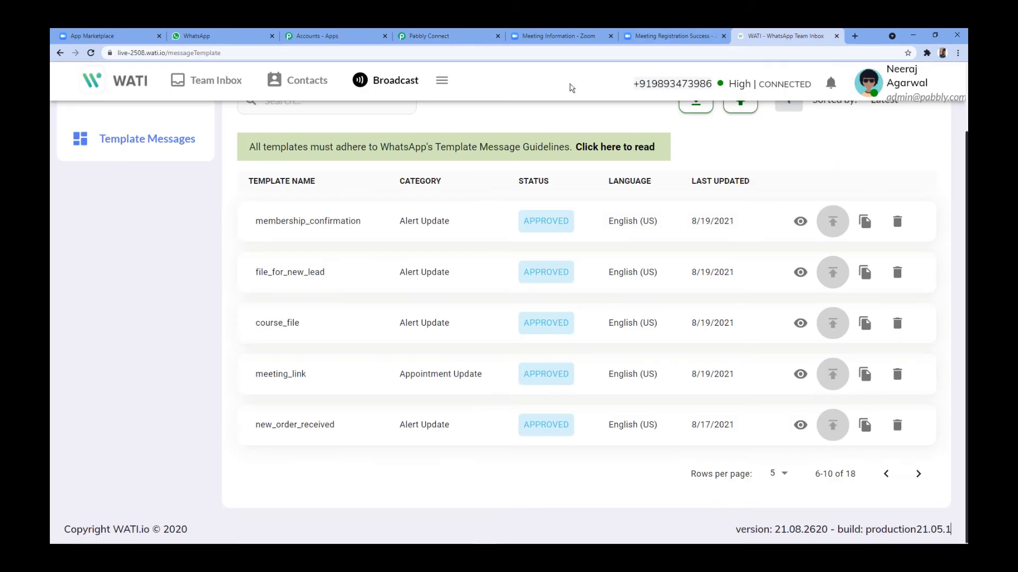
left_click(800, 375)
scroll(397, 271, "down", 3)
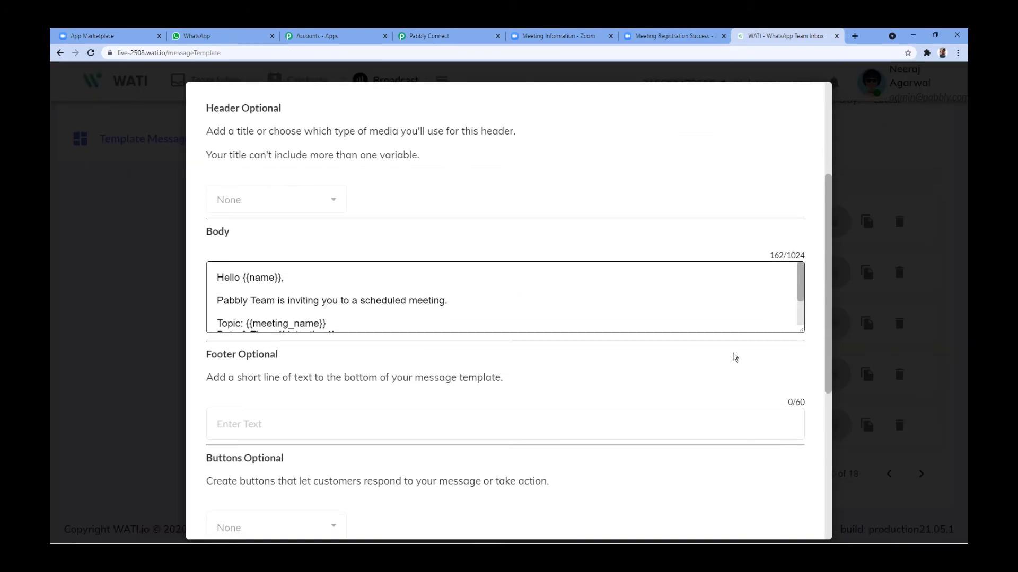
left_click_drag(798, 330, 823, 411)
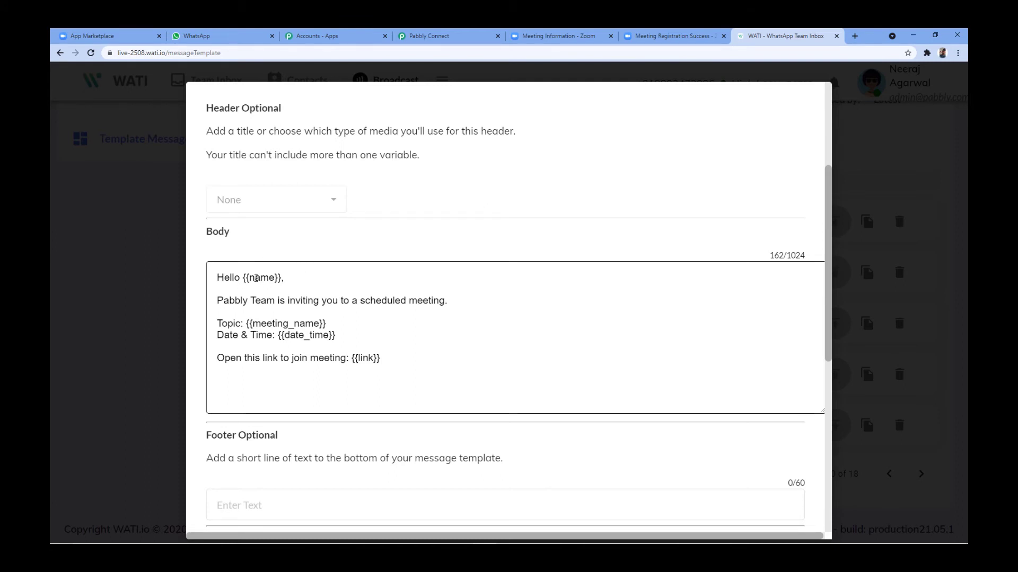
Step: Switch to Pabbly Connect and copy the first example object into Custom Params, emptying its values to leave { "name": "", "value": "" }
left_click(464, 33)
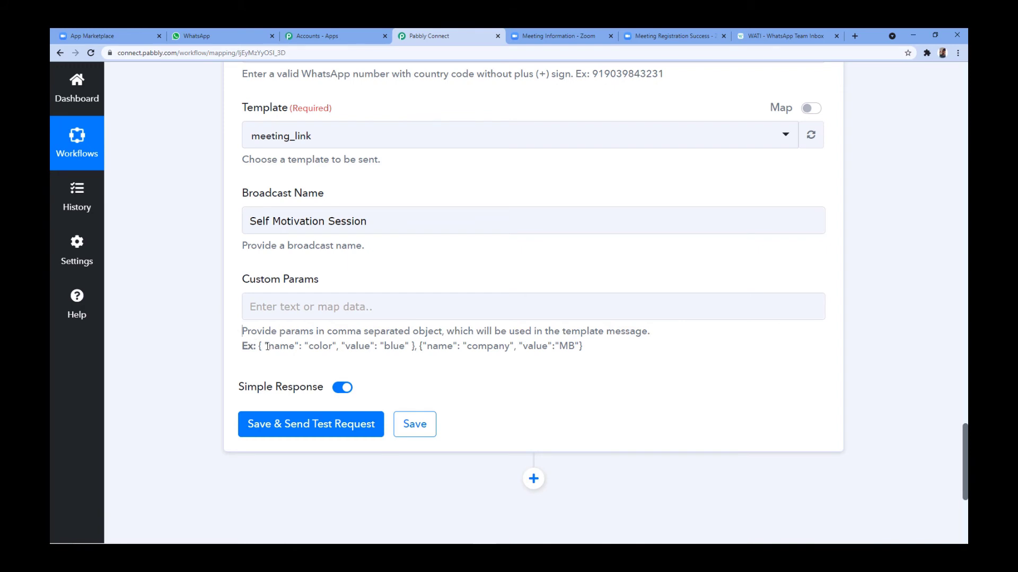
left_click_drag(256, 346, 415, 345)
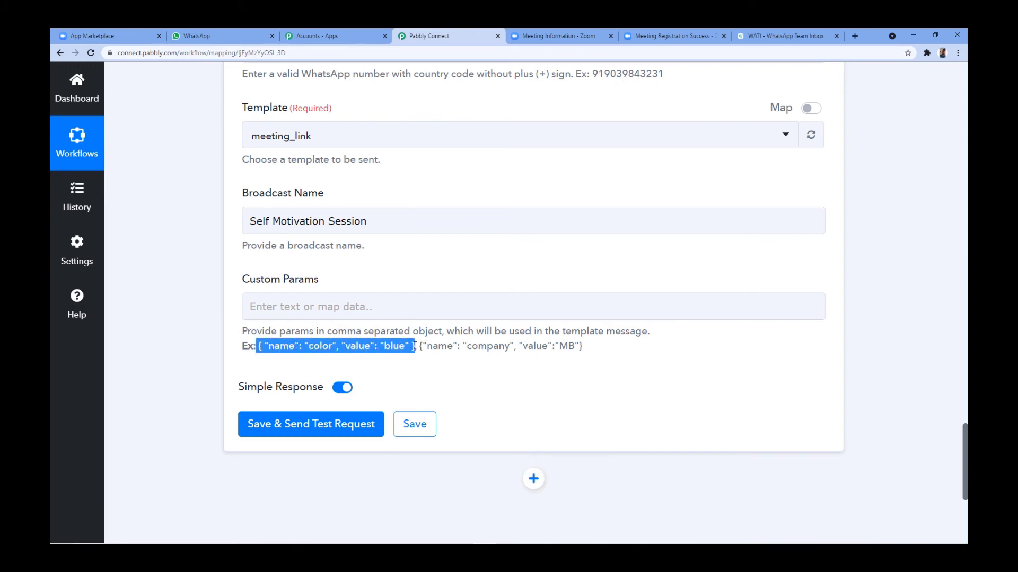
left_click(299, 306)
type("{ \"name\": \"color\", \"value\": \"blue\" }")
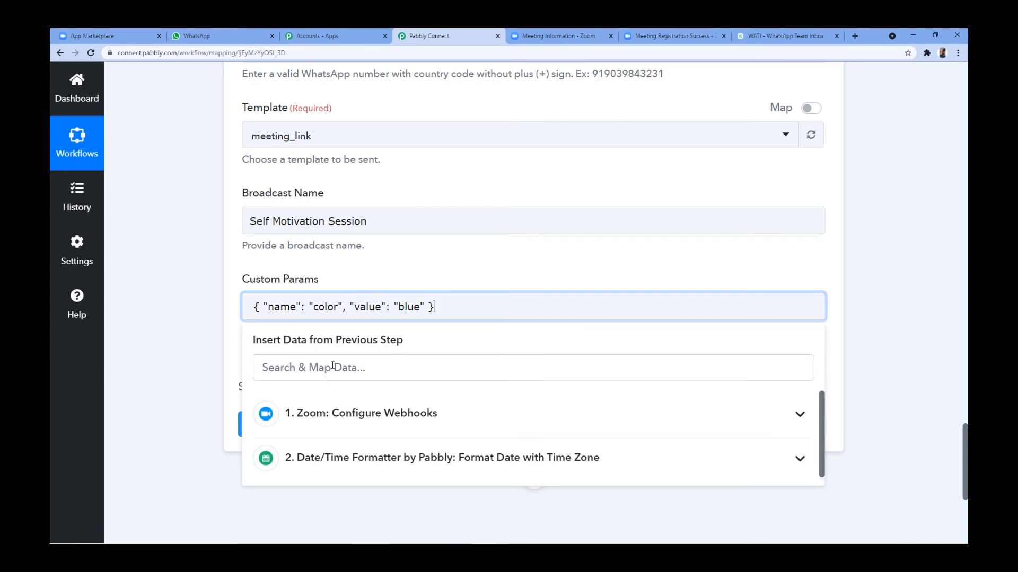
double_click(325, 307)
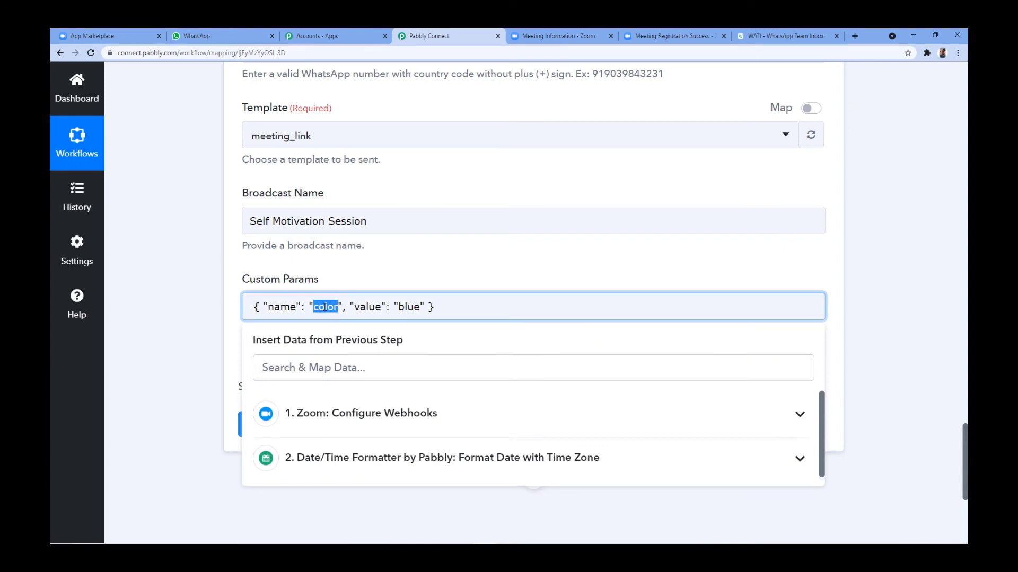
key("BackSpace")
double_click(386, 307)
key("BackSpace")
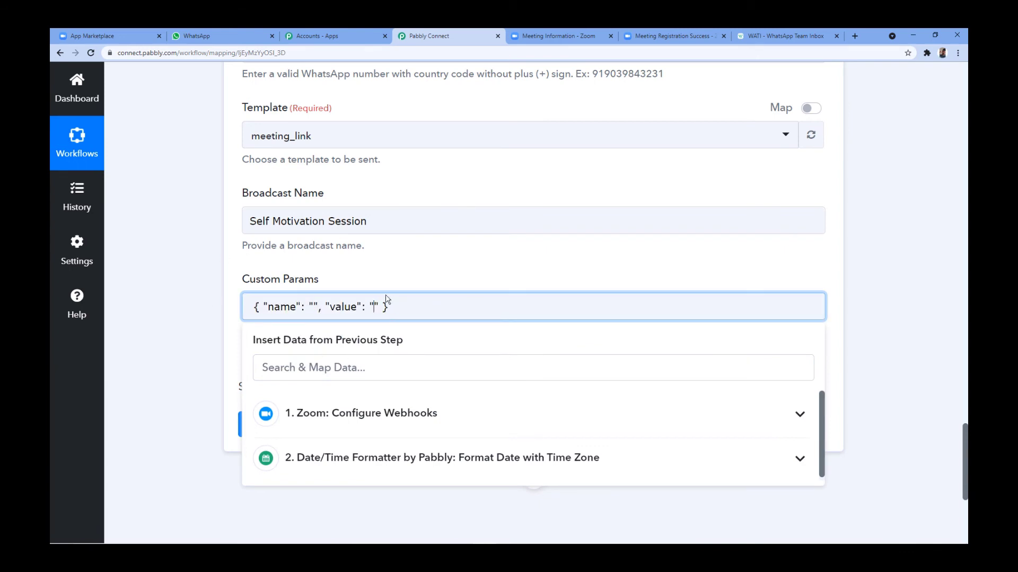
left_click(381, 277)
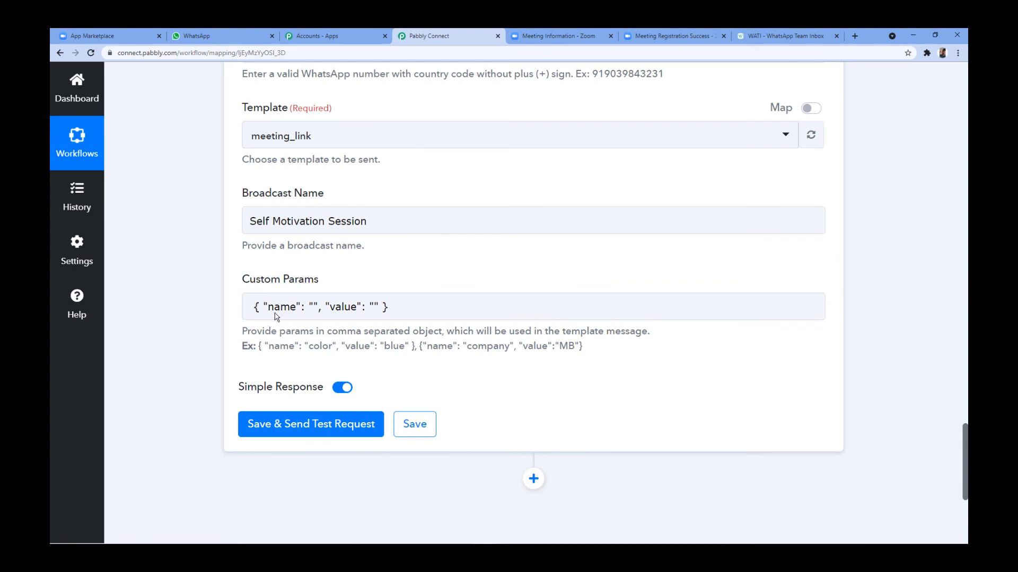
Step: Check the greeting variable in the WATI template and enter name as the first custom parameter's name in Pabbly Connect
left_click(312, 306)
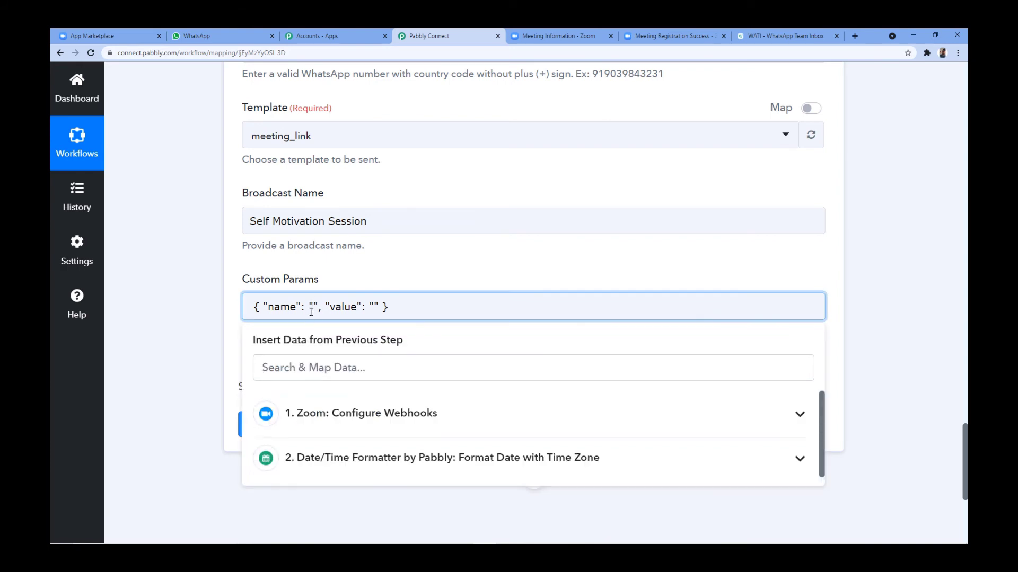
left_click(782, 35)
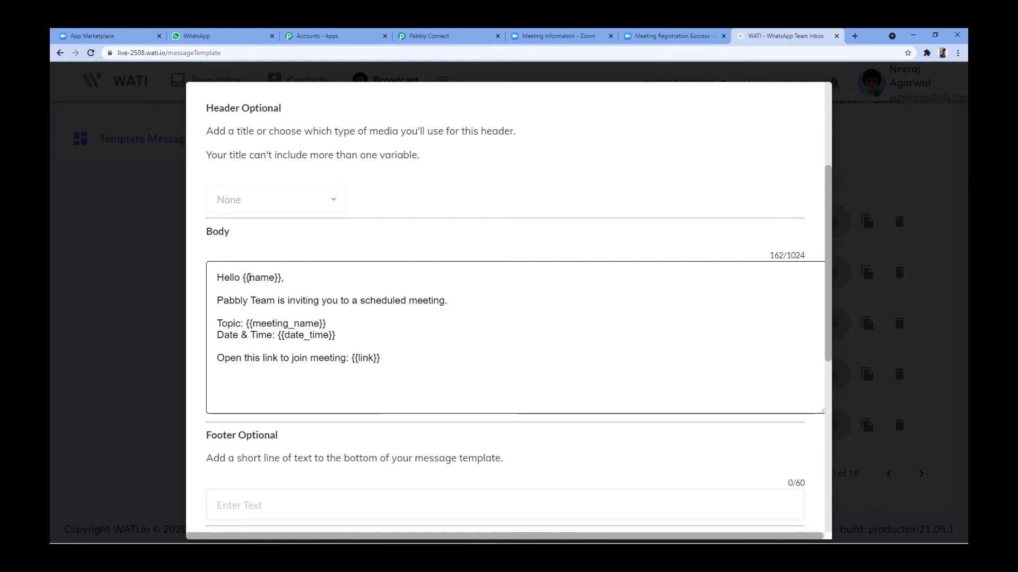
left_click_drag(249, 279, 279, 282)
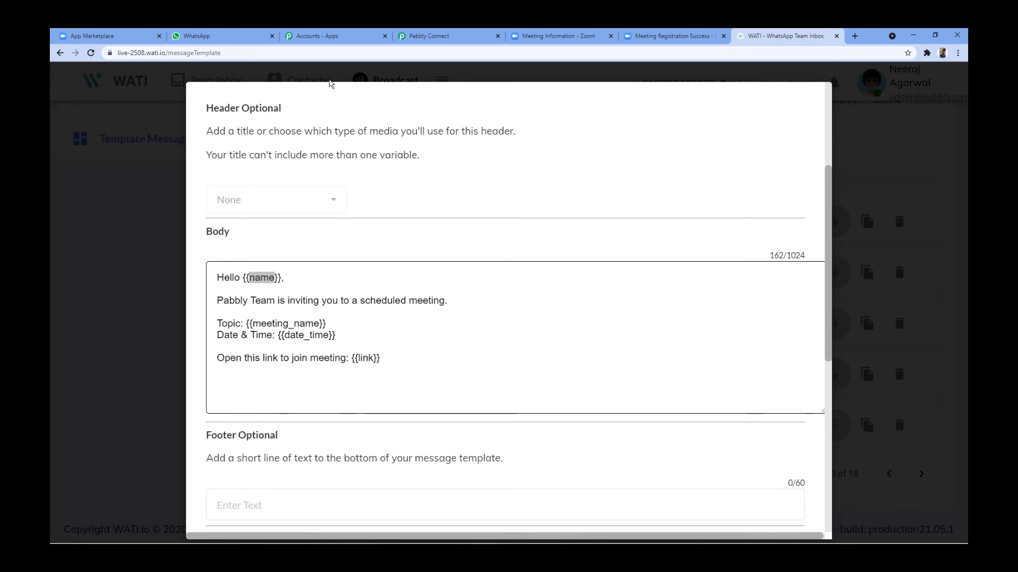
left_click(429, 35)
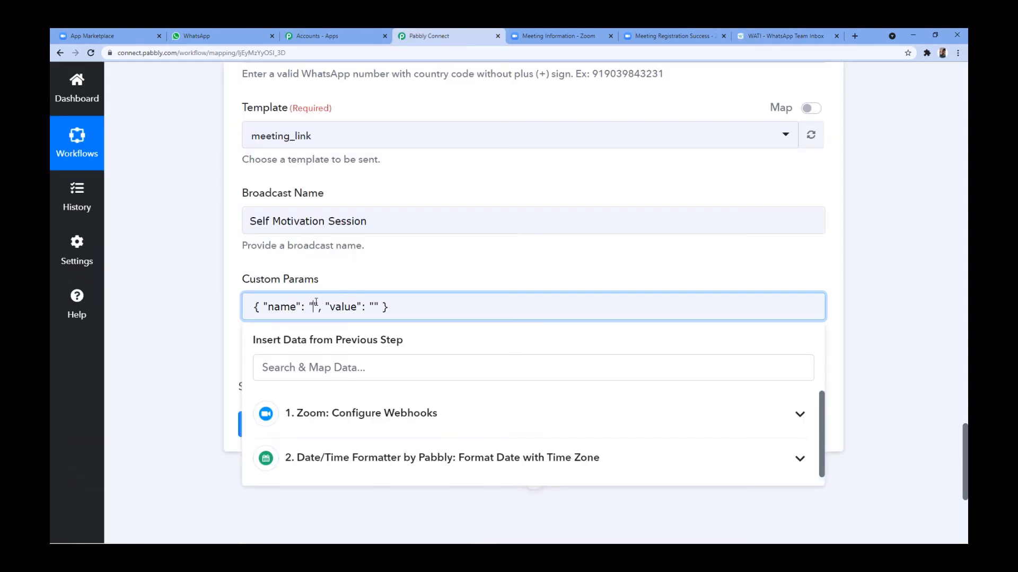
type("name")
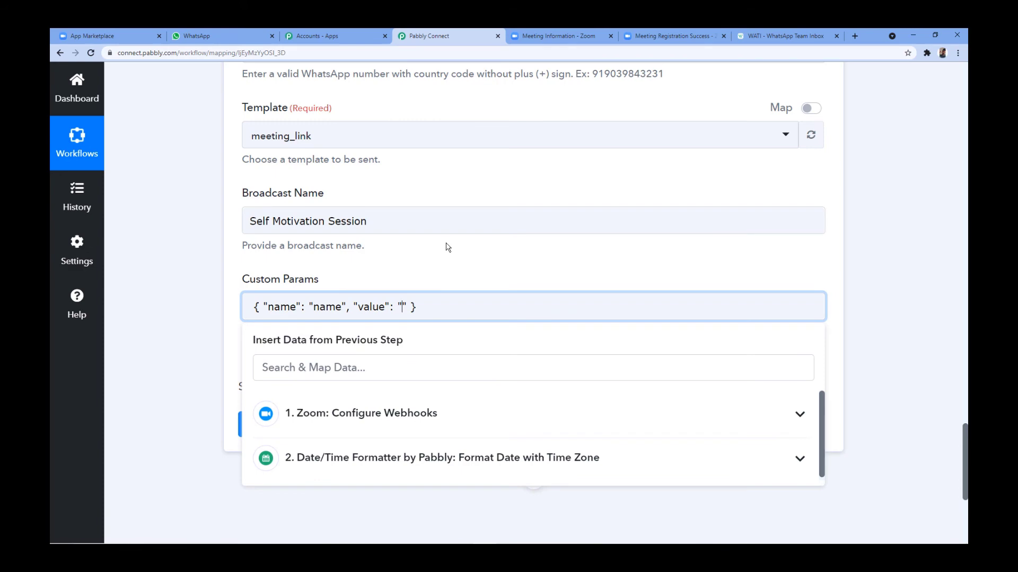
scroll(448, 246, "down", 2)
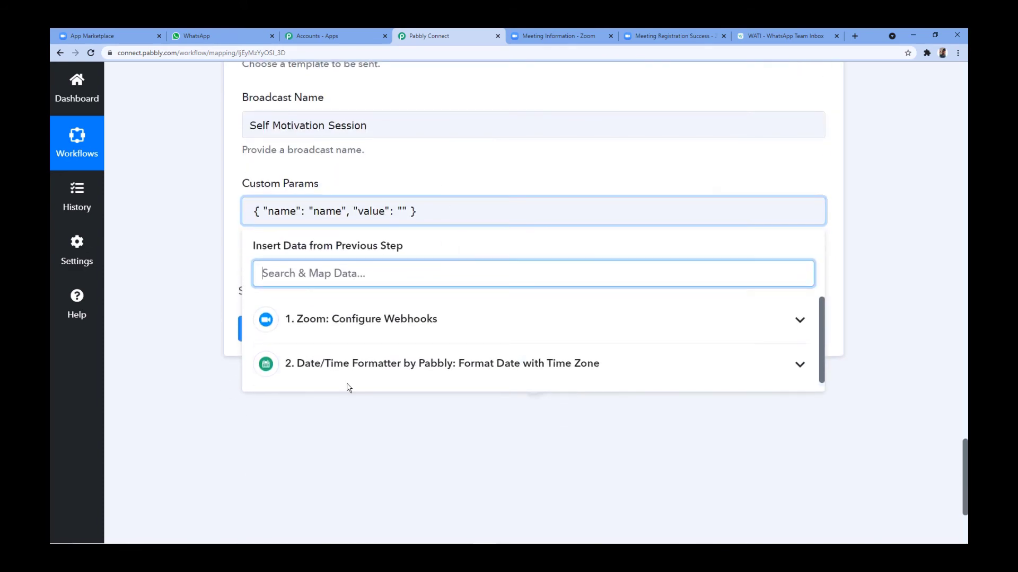
Step: Review the registrant fields in the Zoom webhook response and map Payload Object Registrant First Name into the name parameter's value
scroll(545, 189, "up", 15)
scroll(550, 192, "up", 15)
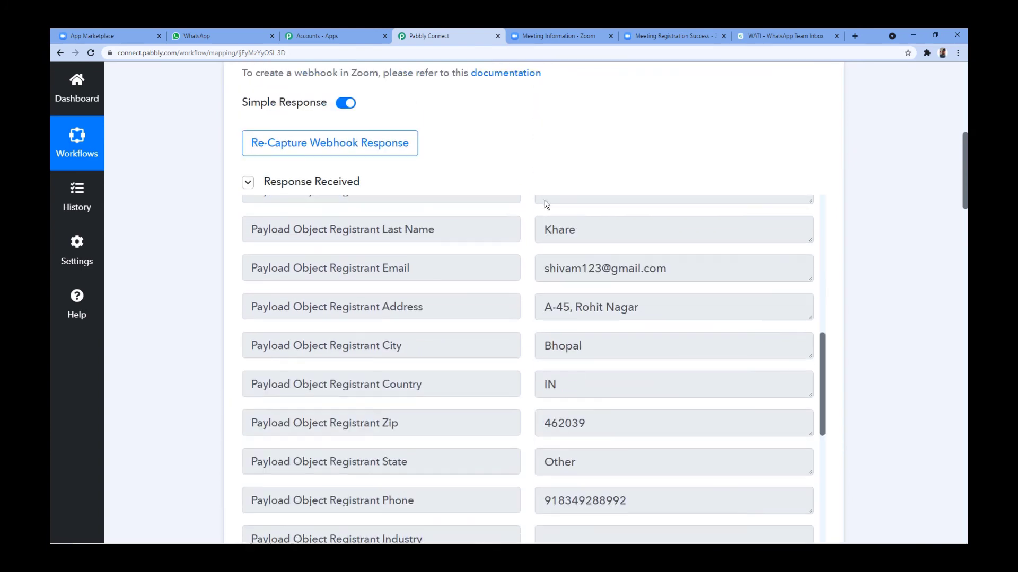
scroll(547, 205, "up", 4)
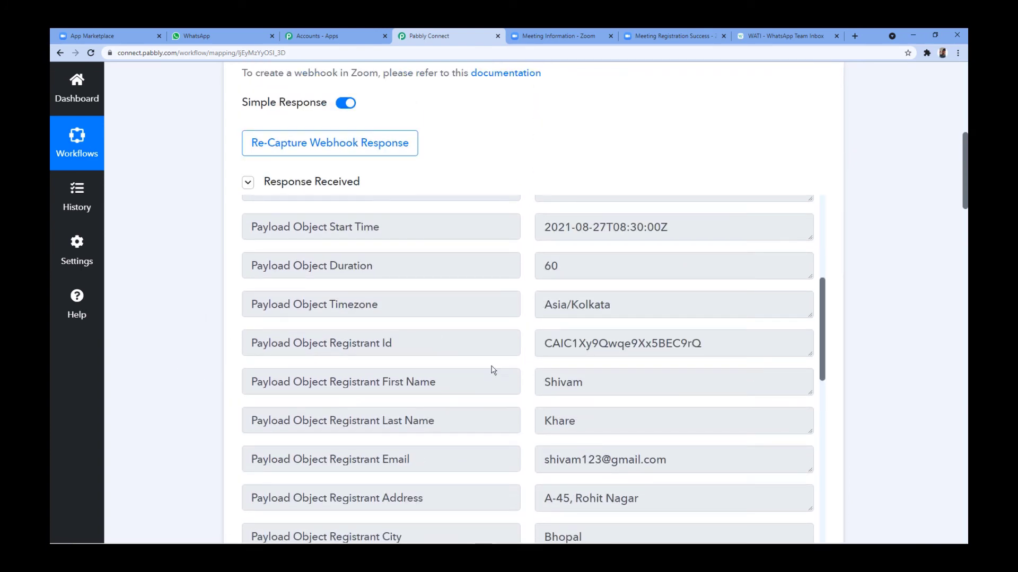
scroll(293, 337, "down", 2)
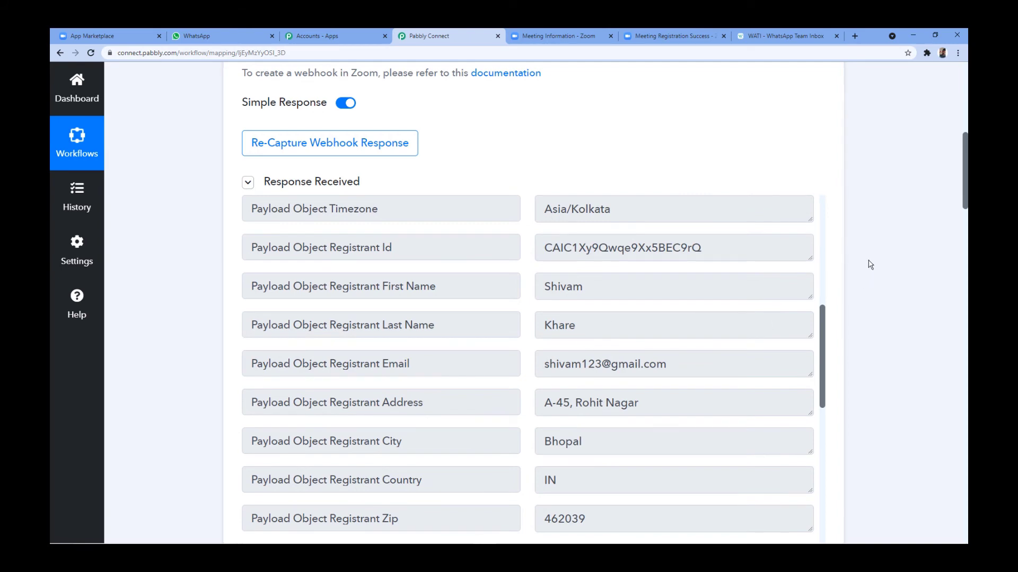
scroll(870, 264, "down", 10)
scroll(870, 264, "down", 4)
scroll(869, 264, "down", 8)
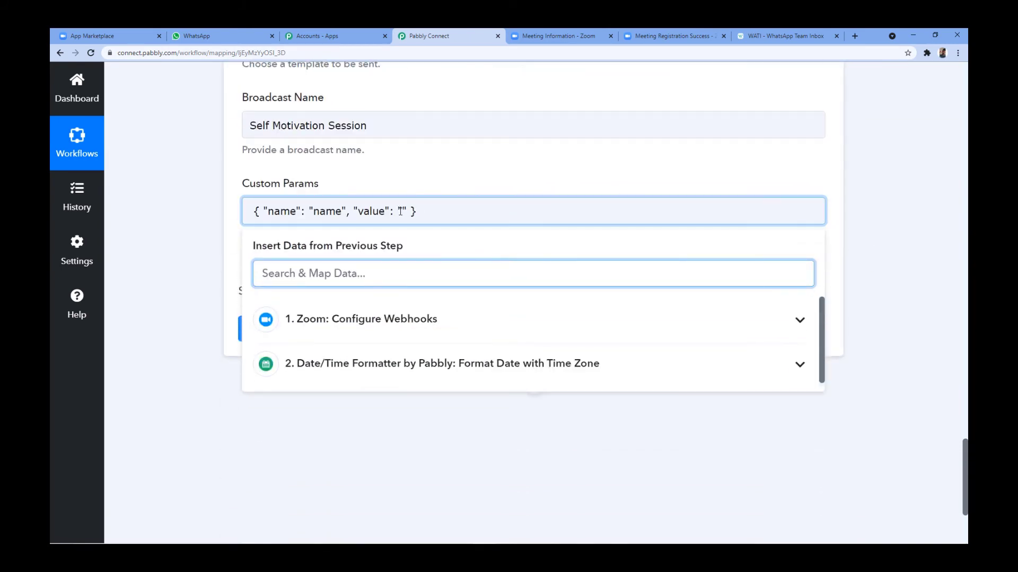
left_click(400, 211)
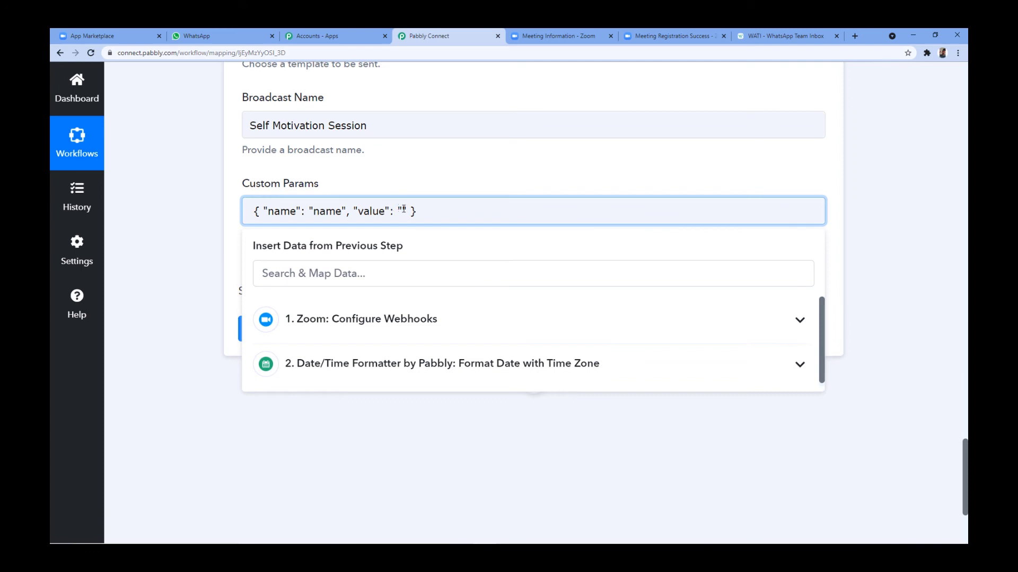
left_click(357, 326)
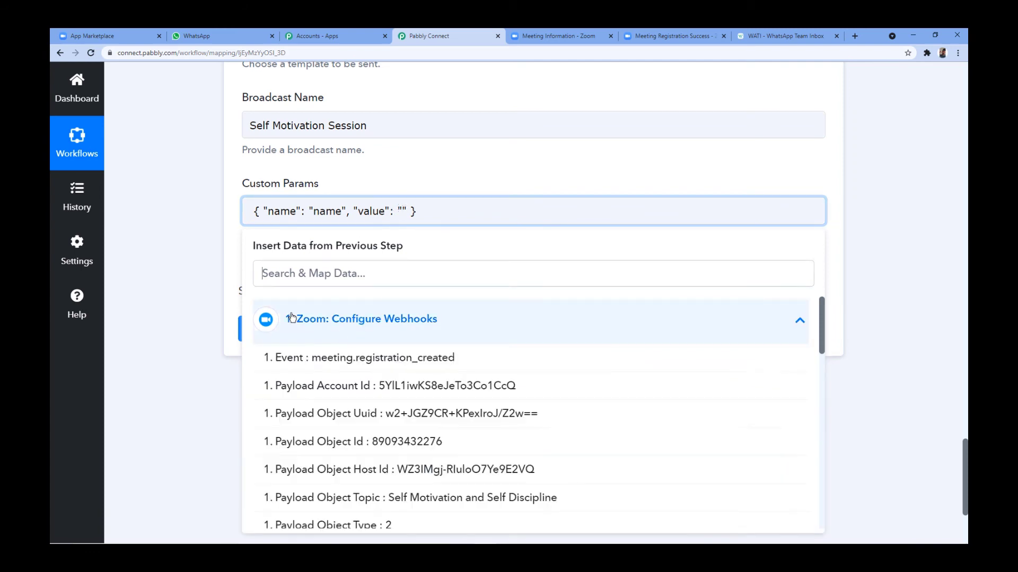
scroll(295, 331, "down", 3)
scroll(295, 331, "down", 3)
left_click(501, 376)
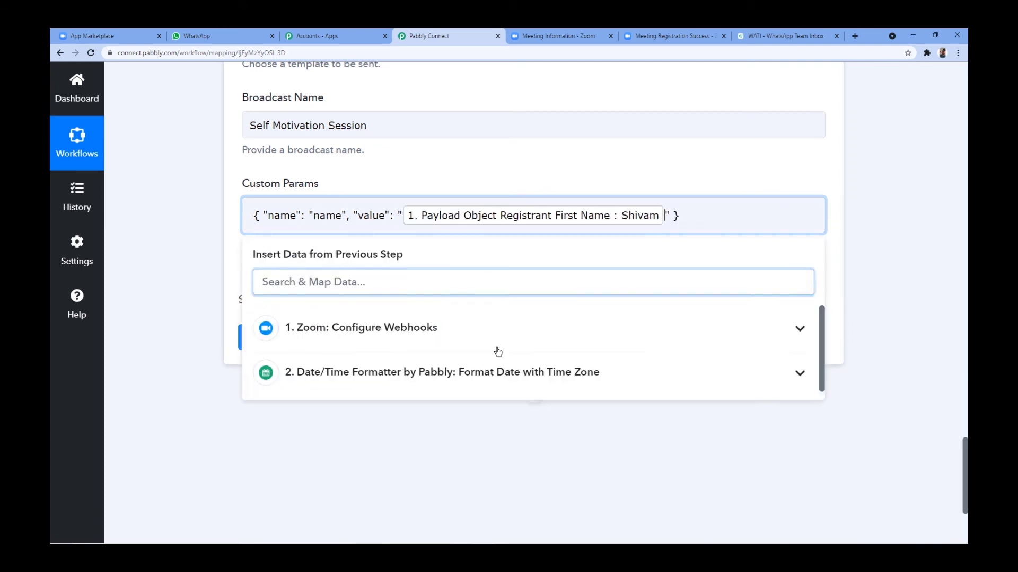
Step: Add Zoom's Payload Object Registrant Last Name after the first name in the name parameter's value
left_click(431, 329)
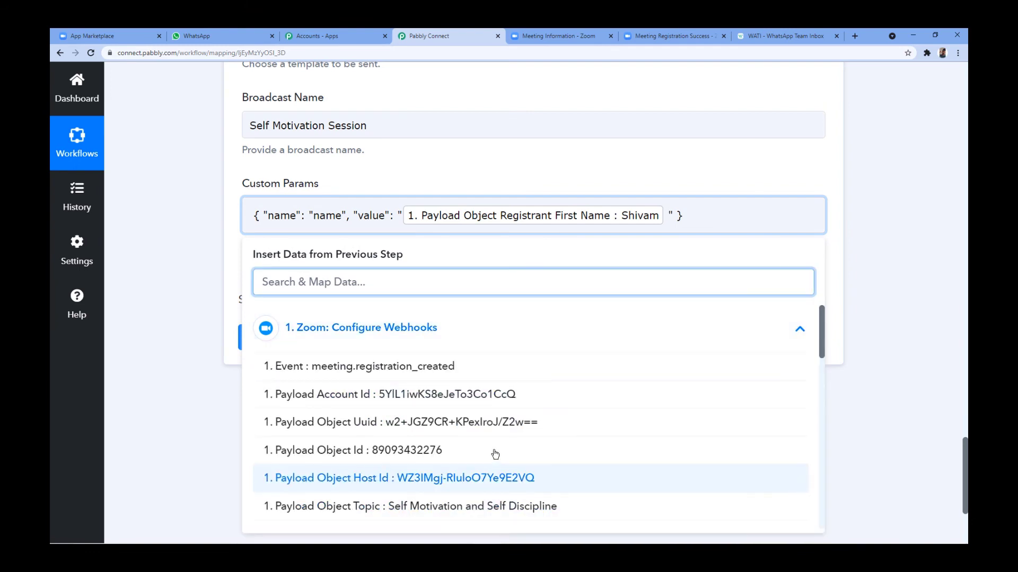
scroll(495, 432, "down", 5)
left_click(493, 416)
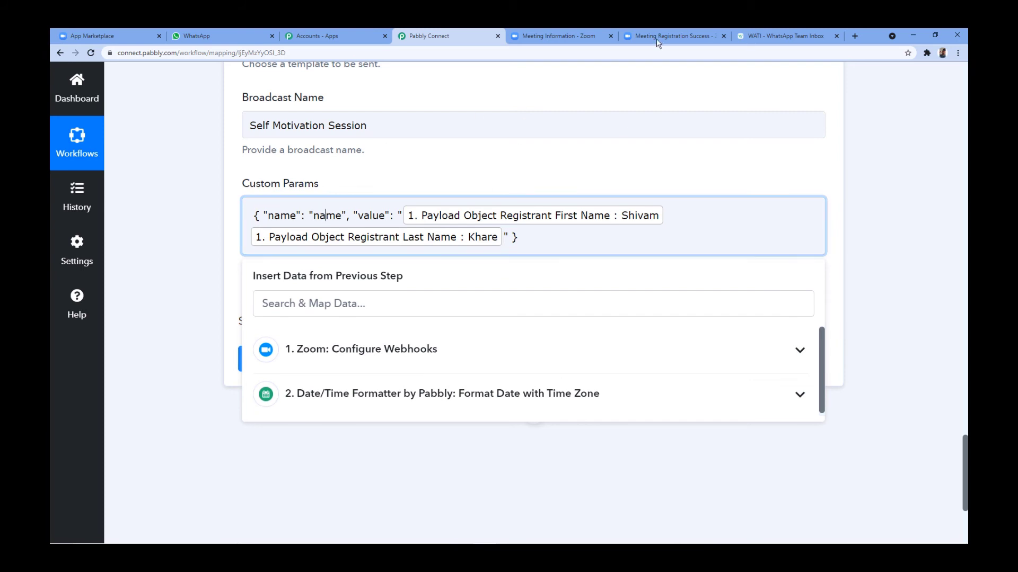
Step: Check the topic variable in the WATI template, switch back to Pabbly Connect and append , { "name": "color", "value": "blue" } to Custom Params
left_click(774, 33)
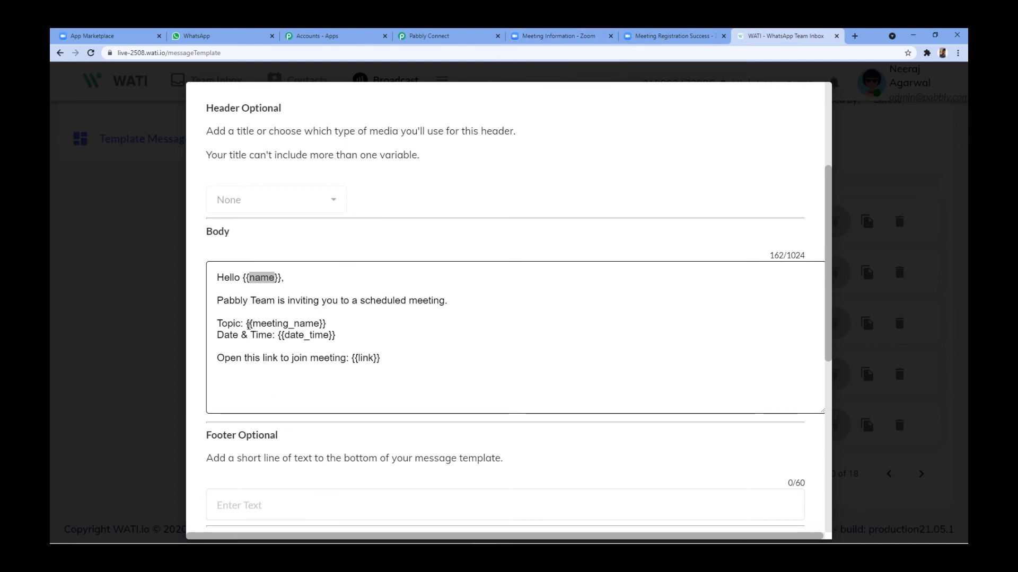
left_click_drag(252, 323, 317, 324)
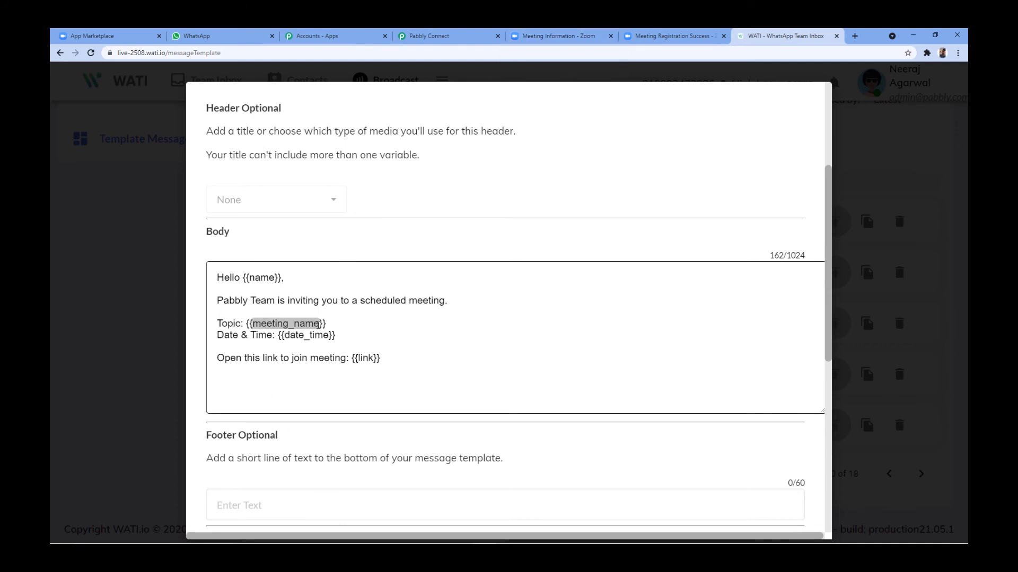
left_click(445, 36)
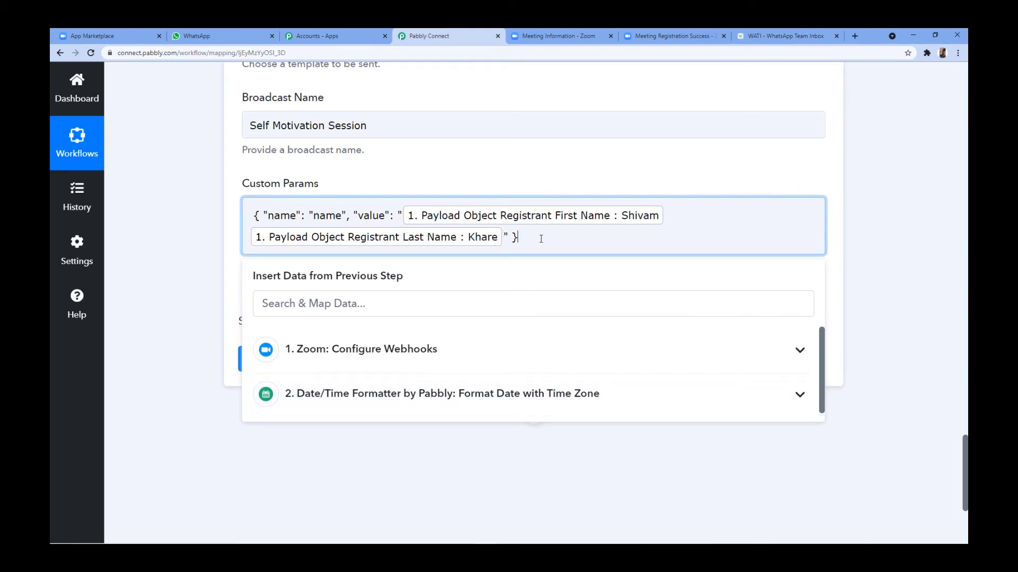
type(",")
type("{ \"name\": \"color\", \"value\": \"blue\" }")
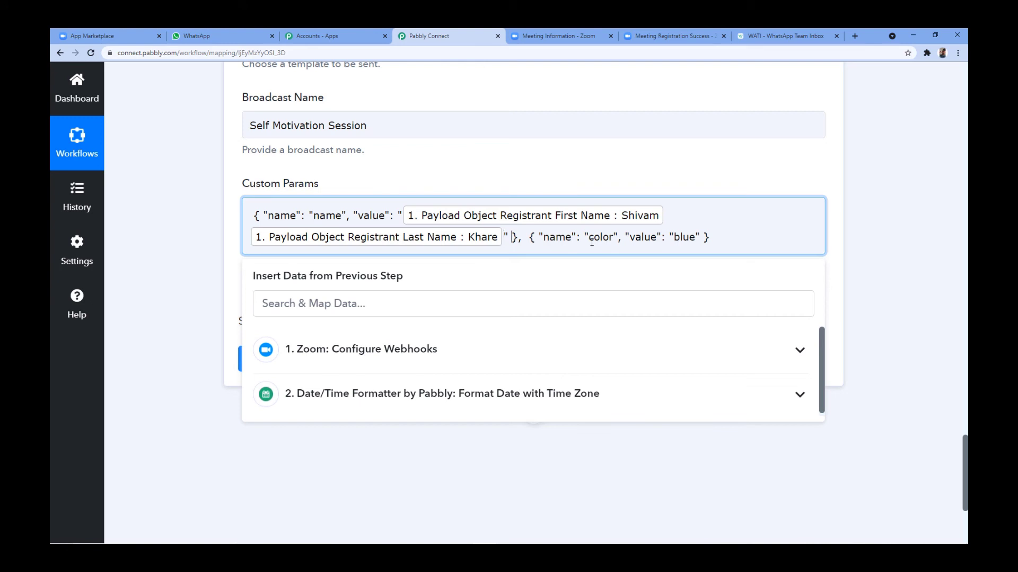
Step: Empty the second custom parameter's example name and value, leaving { "name": "", "value": "" }
key("Right")
key("shift+Right")
key("shift+Right")
key("shift+Right")
key("shift+Right")
key("shift+Right")
key("BackSpace")
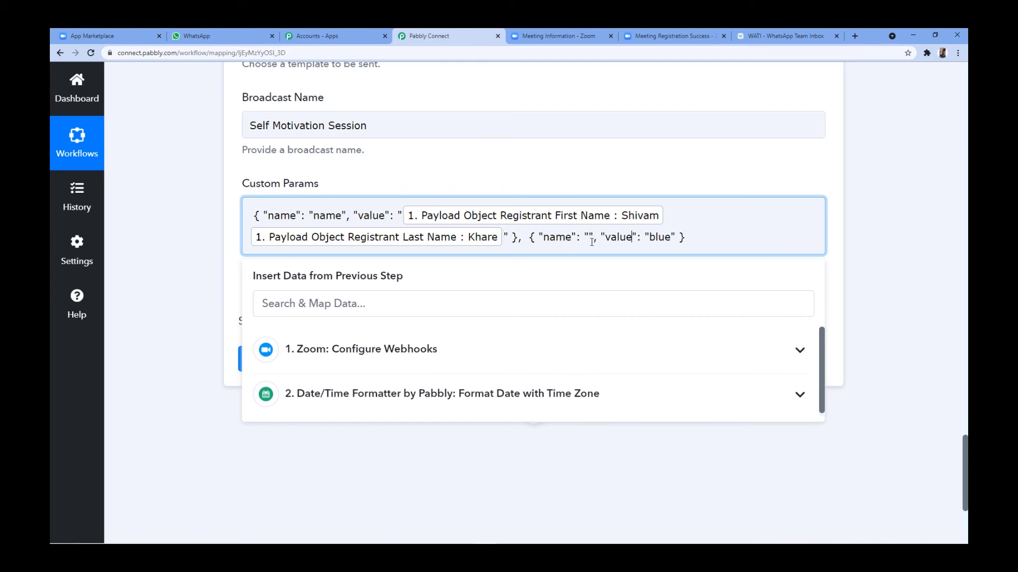
key("shift+Right")
key("shift+Right")
key("shift+Right")
key("shift+Right")
key("BackSpace")
Step: Recheck the topic variable in WATI and enter meeting_name as the second custom parameter's name in Pabbly Connect
left_click(774, 35)
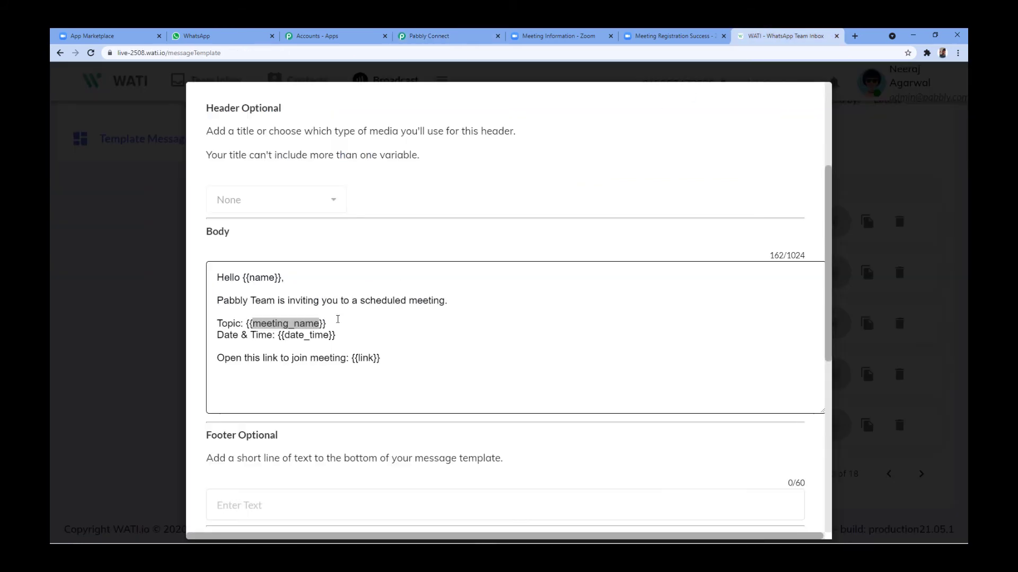
left_click(440, 35)
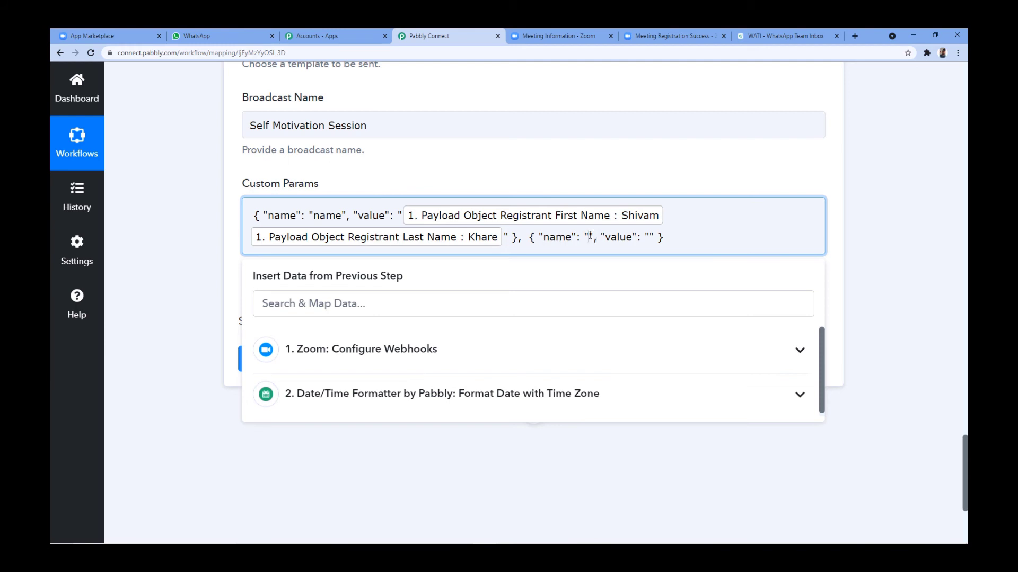
type("meeting")
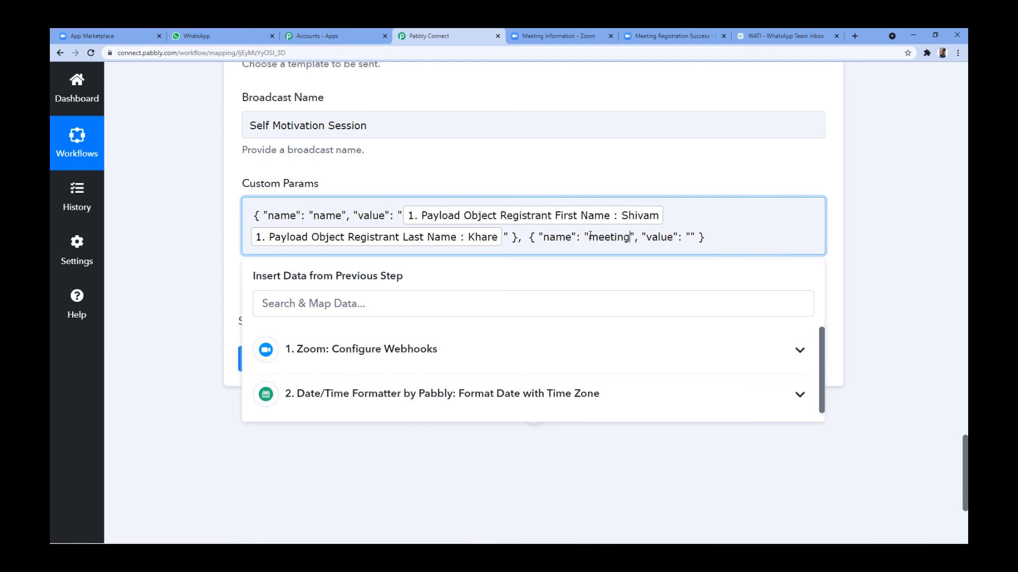
type("_name")
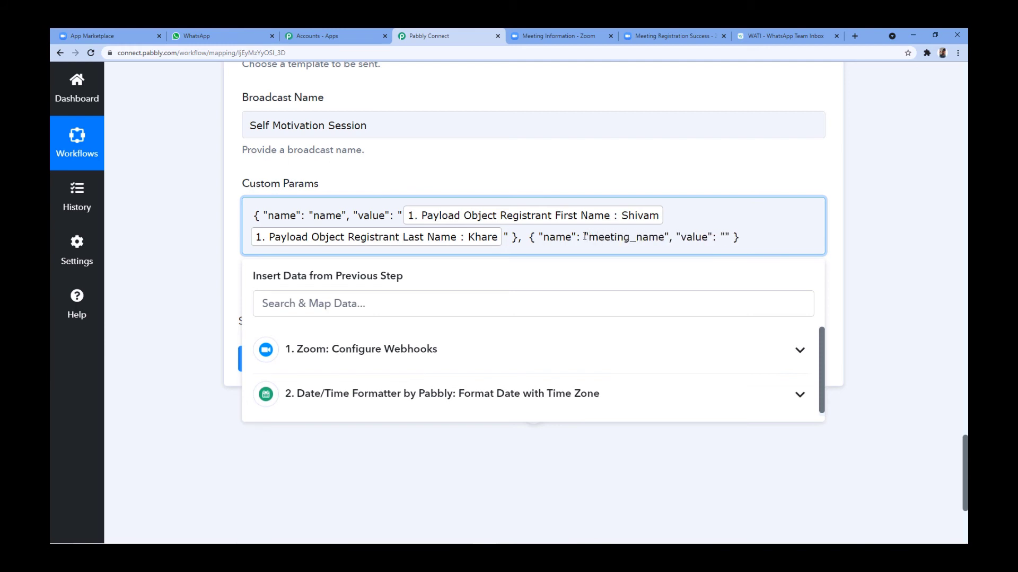
Step: Find the meeting topic in the Zoom webhook response and map Payload Object Topic into the meeting_name parameter's value
left_click(725, 237)
scroll(626, 212, "up", 15)
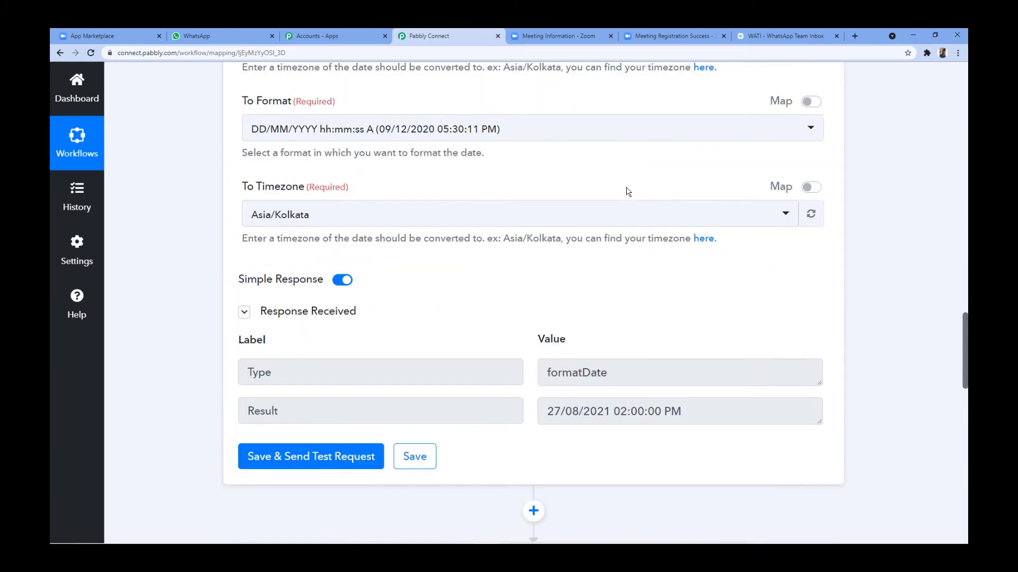
scroll(614, 223, "up", 10)
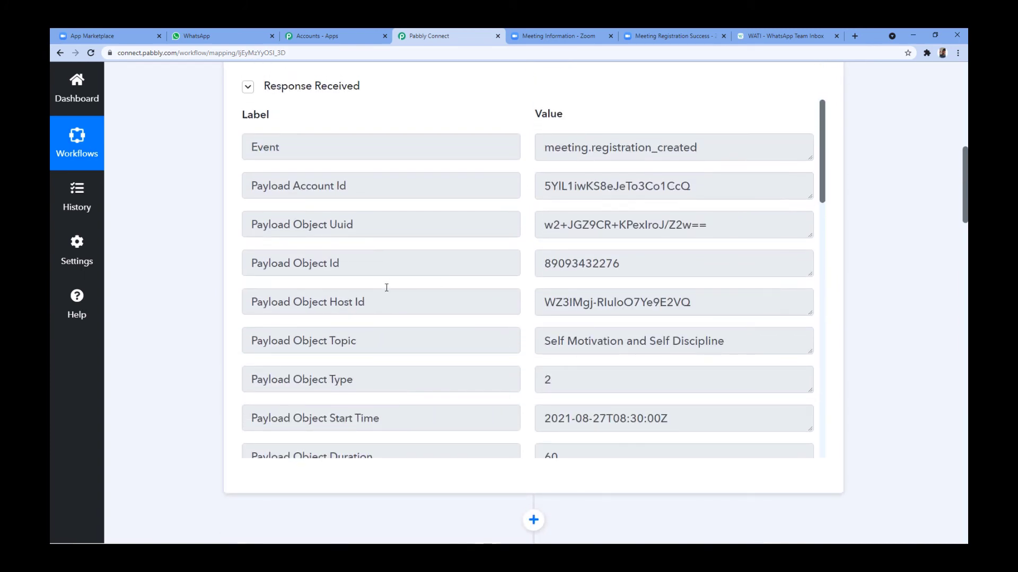
left_click_drag(541, 342, 758, 342)
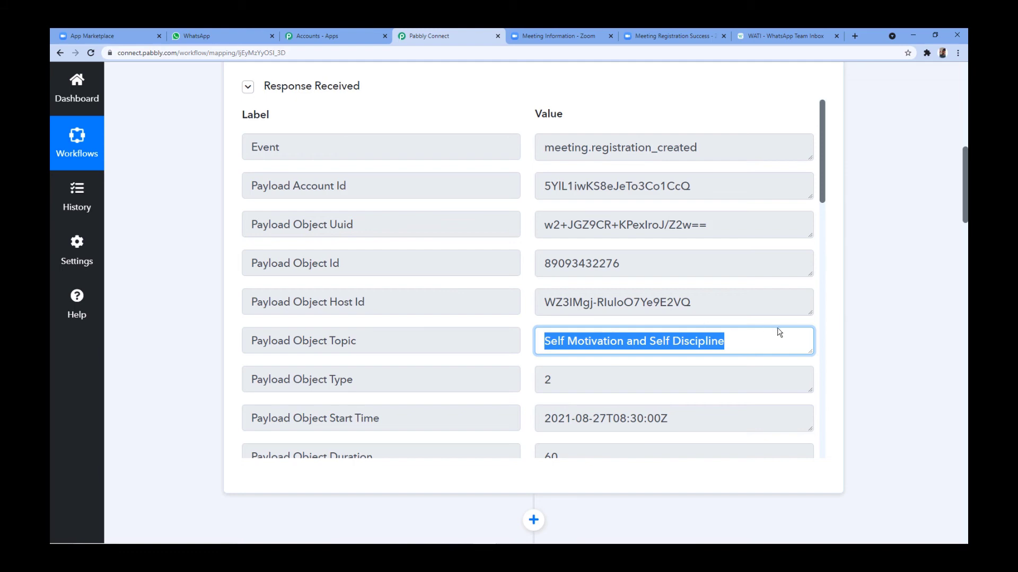
scroll(854, 331, "down", 2)
scroll(854, 332, "down", 20)
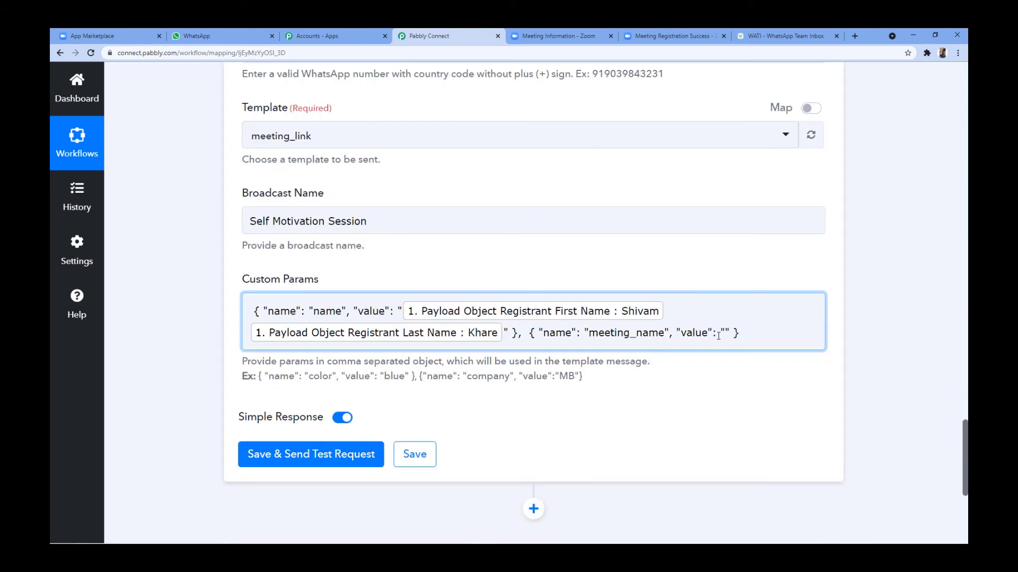
left_click(726, 332)
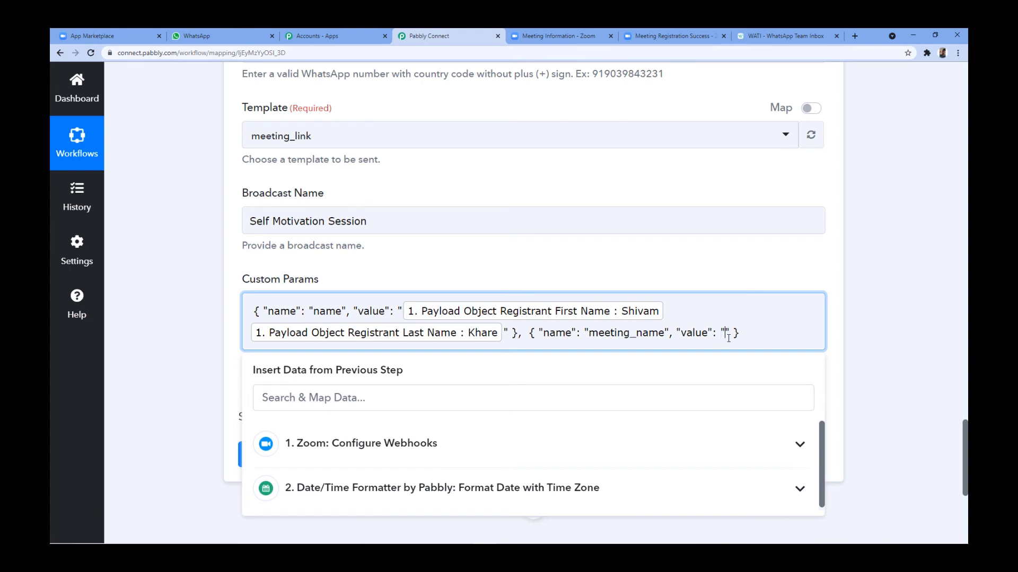
left_click(411, 444)
scroll(274, 422, "down", 5)
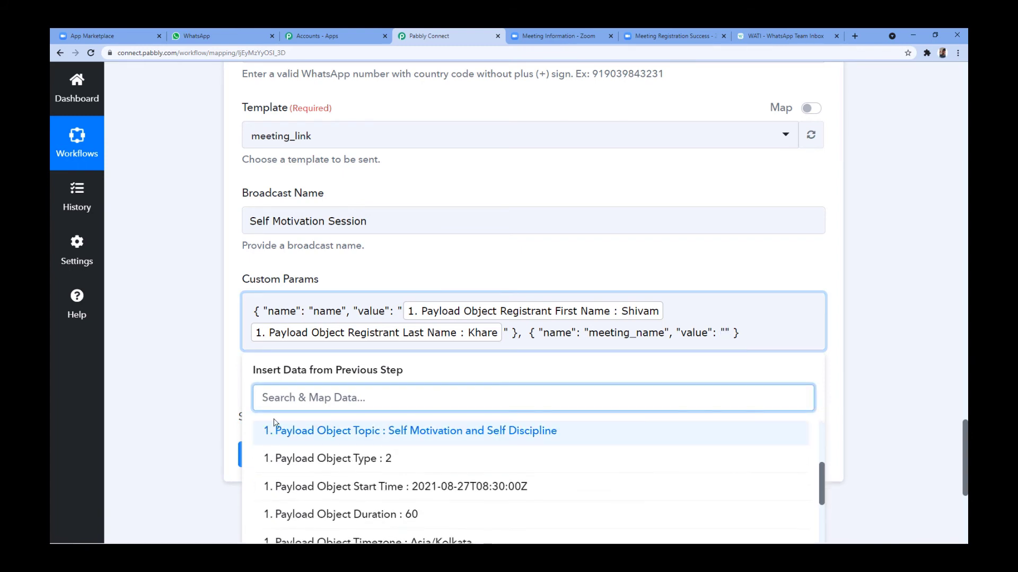
scroll(274, 422, "down", 2)
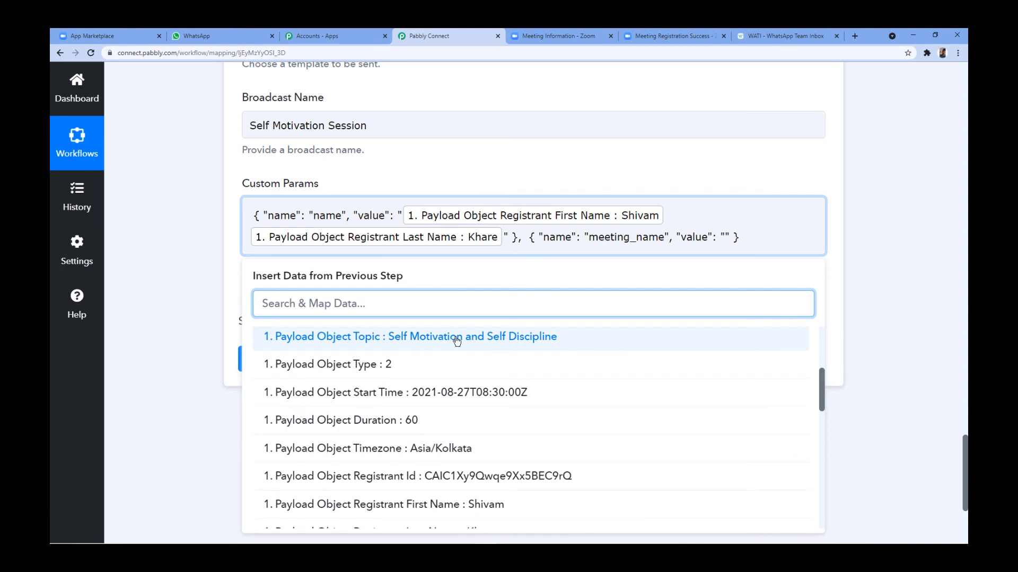
left_click(552, 337)
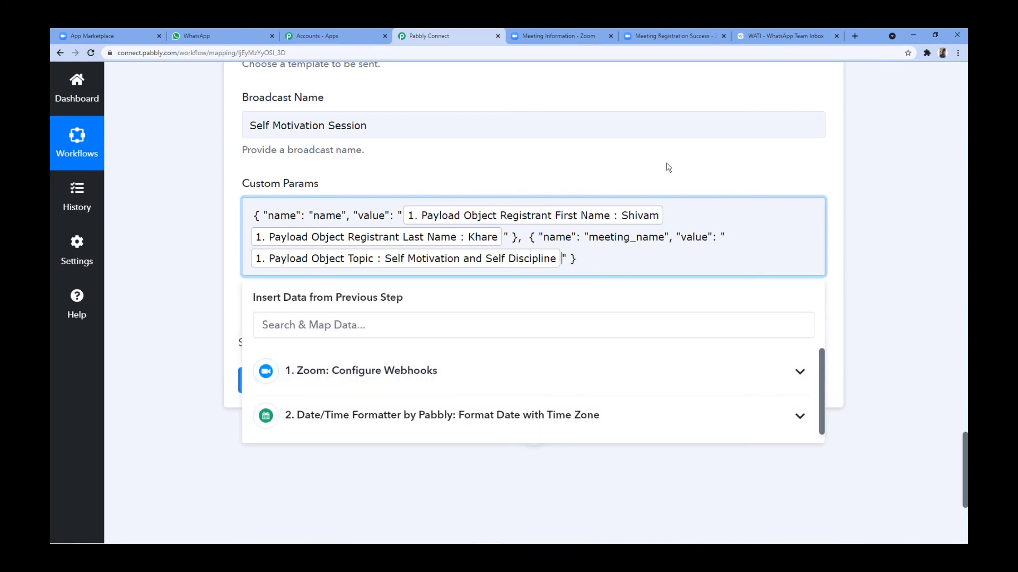
Step: Compare the WATI template variables with Custom Params and append , { "name": "color", "value": "blue" } as the third parameter in Pabbly Connect
left_click(787, 35)
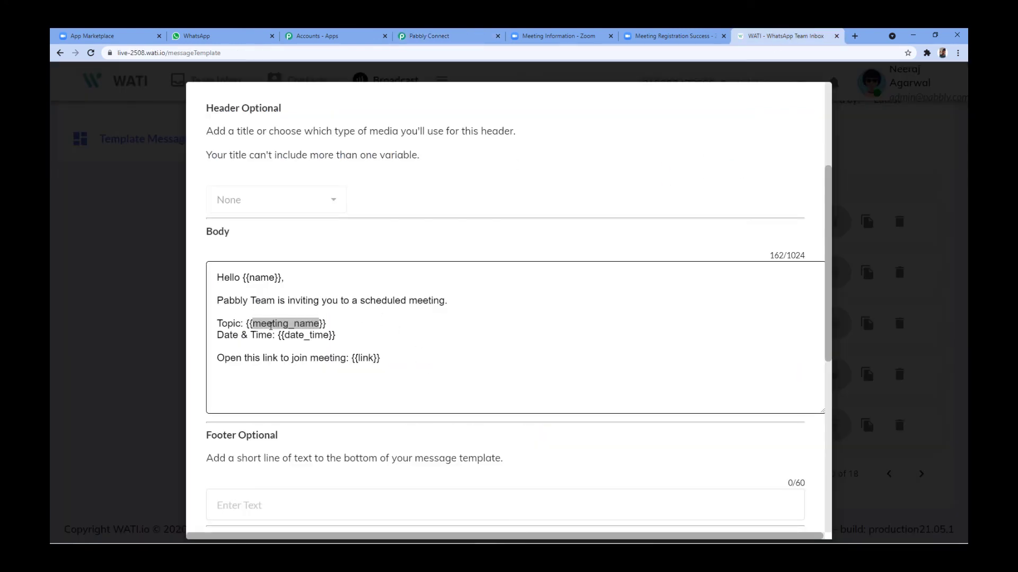
left_click(434, 35)
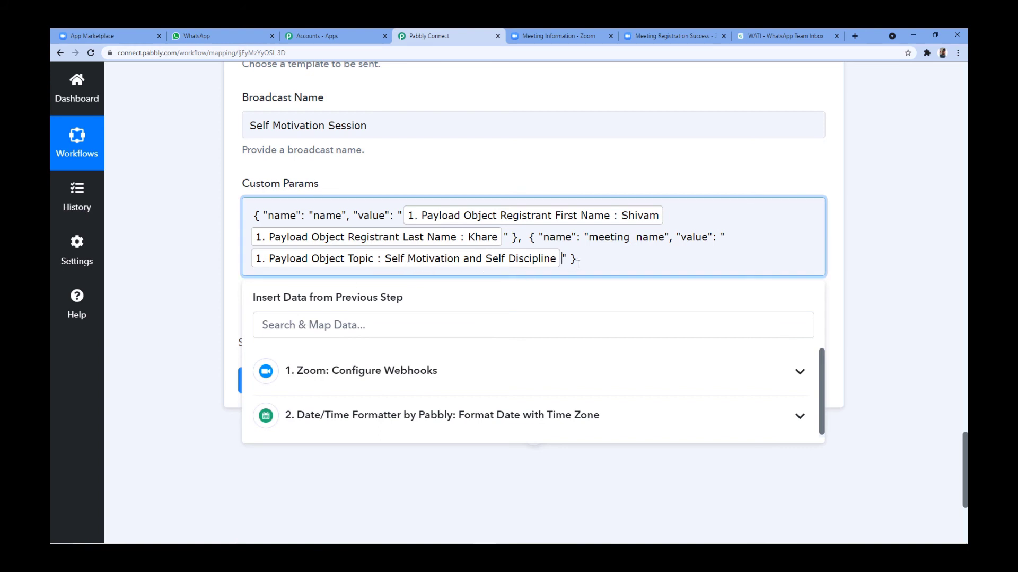
left_click(768, 35)
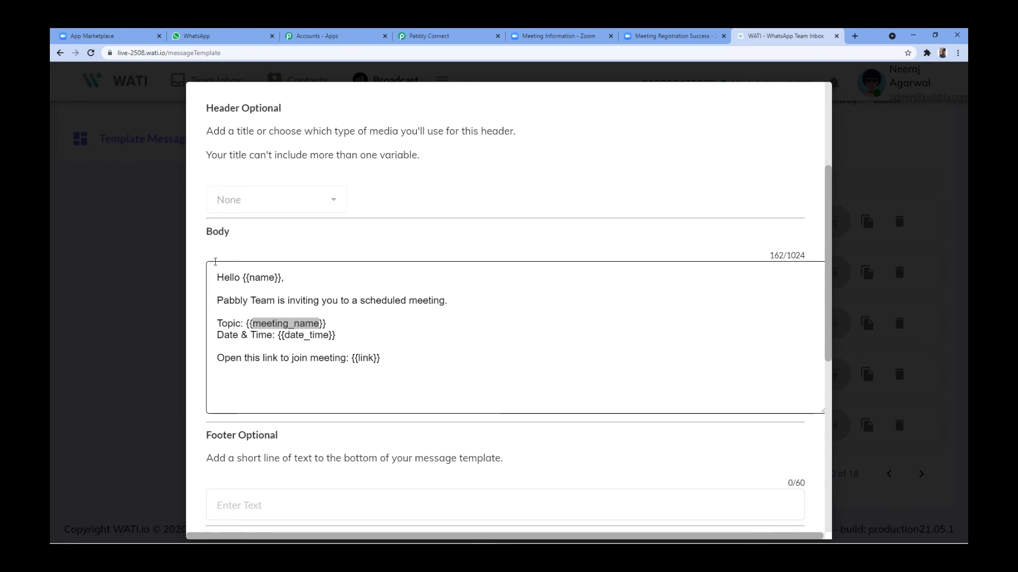
left_click(435, 36)
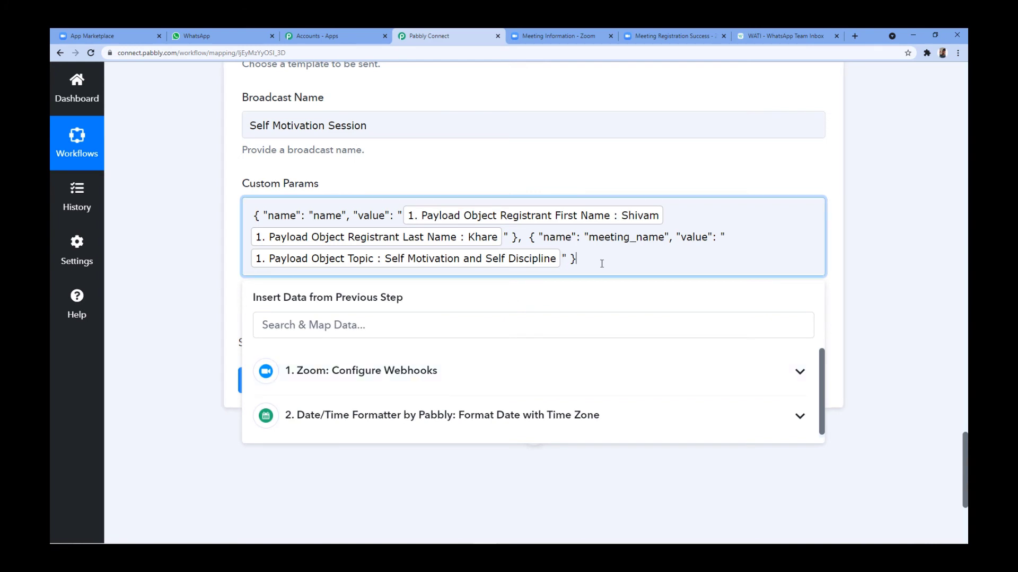
type(",")
type("{ \"name\": \"color\", \"value\": \"blue\" }")
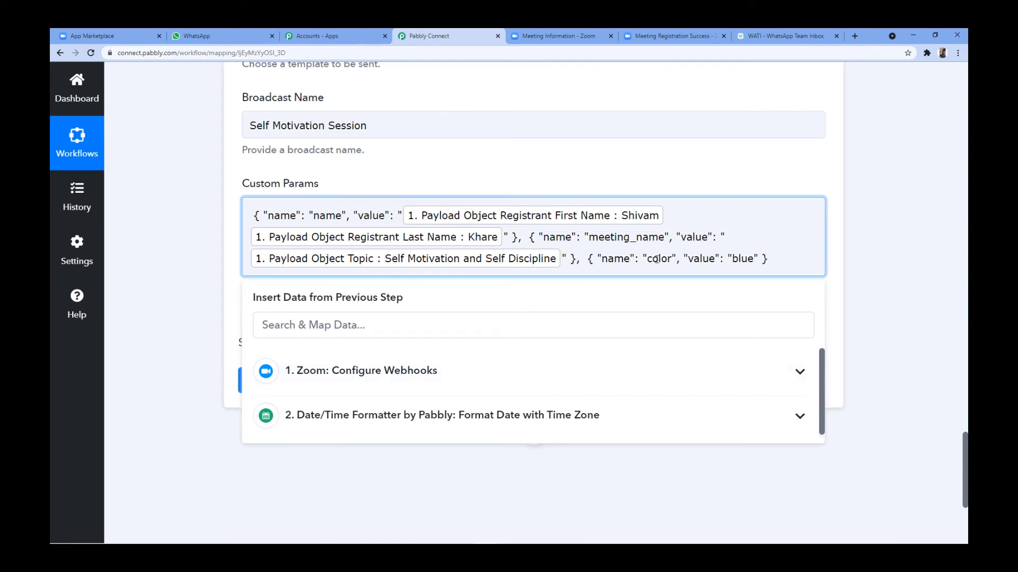
Step: Name the third custom parameter date_time and empty its example value
double_click(656, 259)
key("BackSpace")
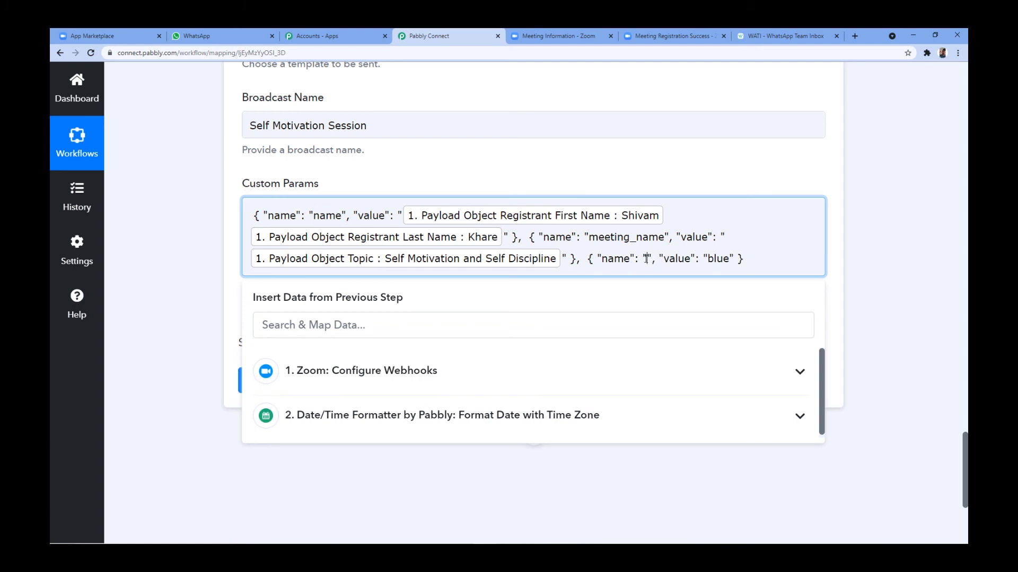
type("date")
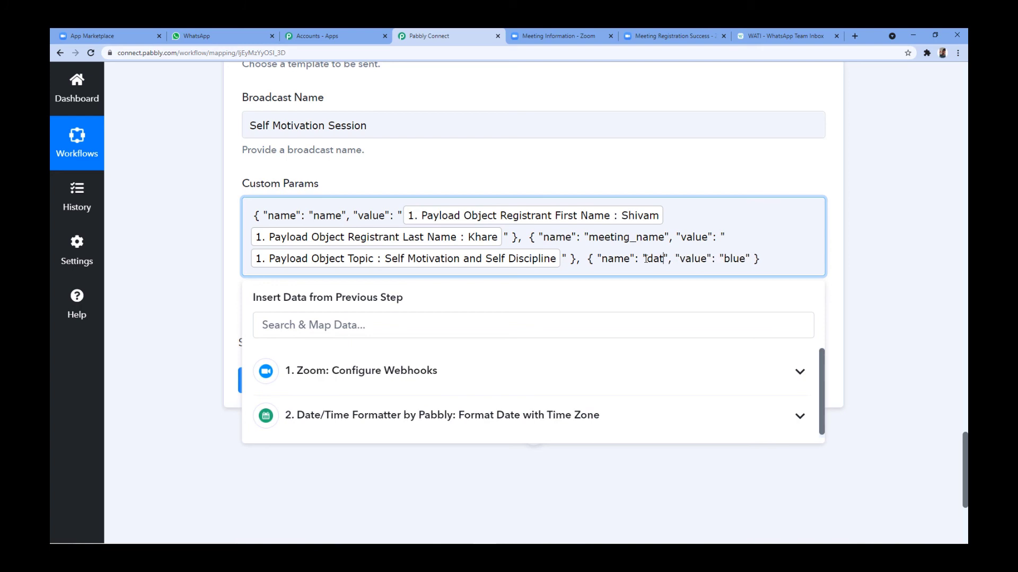
type("_time")
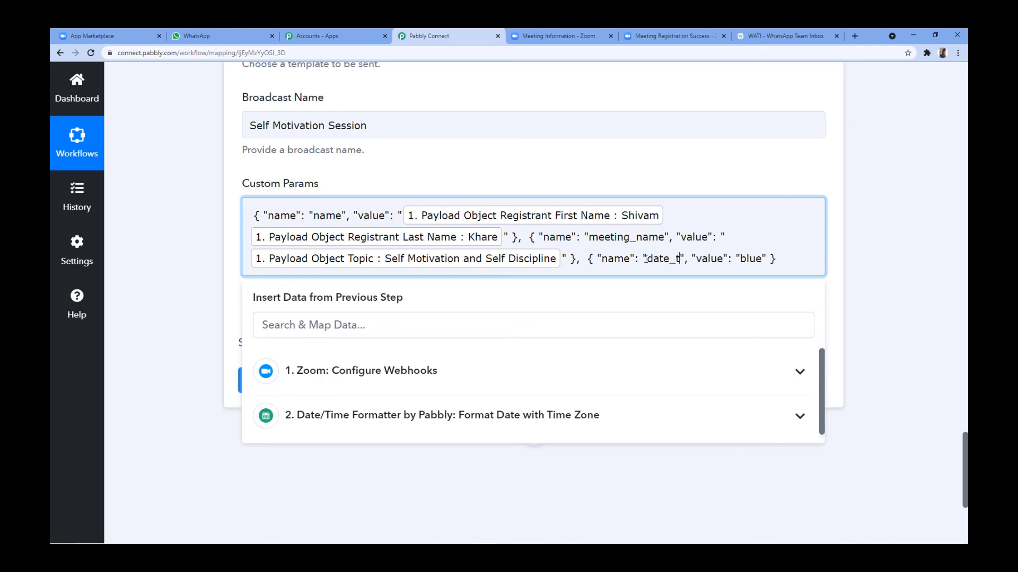
double_click(775, 259)
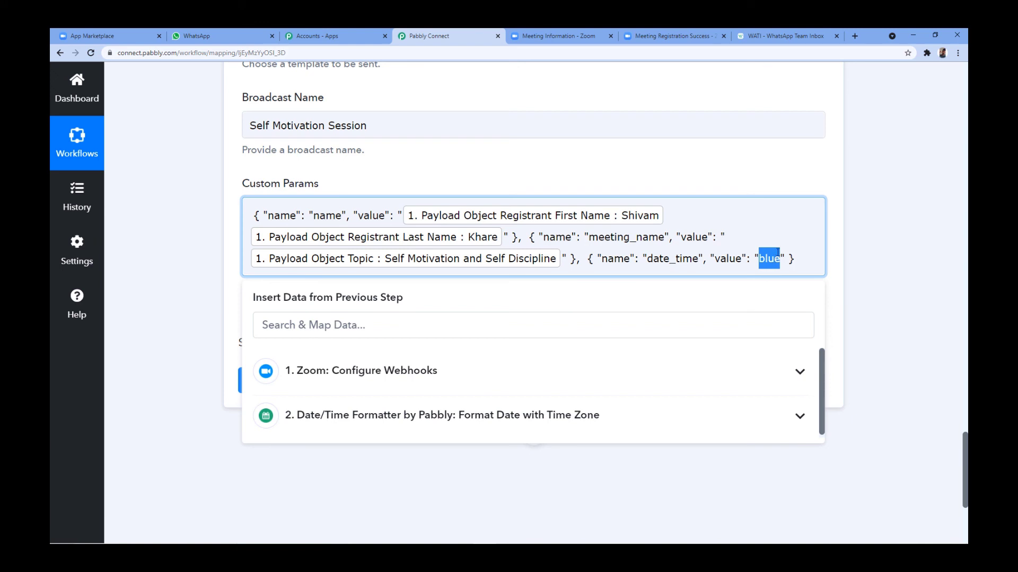
key("BackSpace")
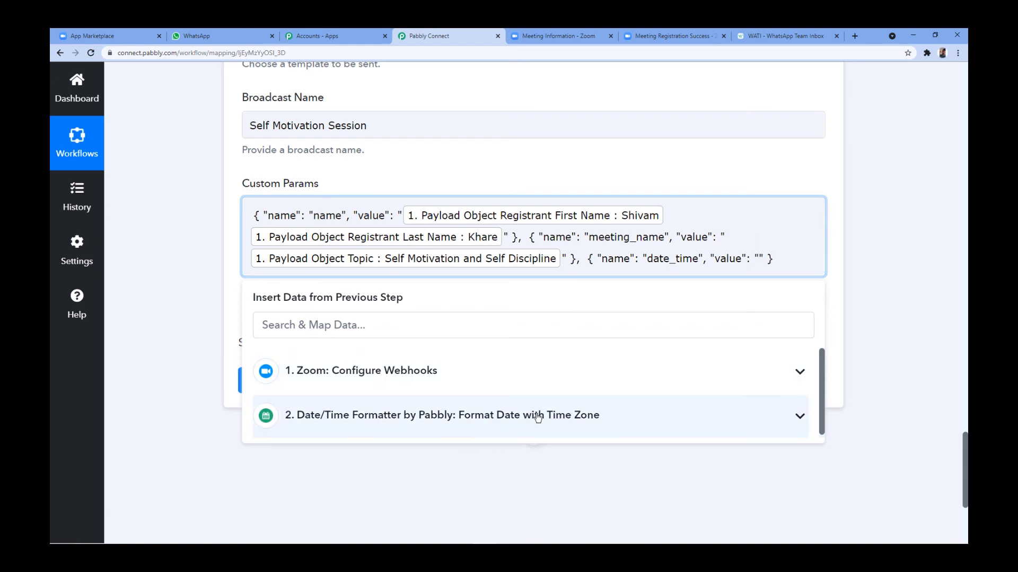
Step: Check the webhook's start time and the formatted date, and map the Date/Time Formatter's Result into the date_time parameter's value
scroll(538, 417, "up", 15)
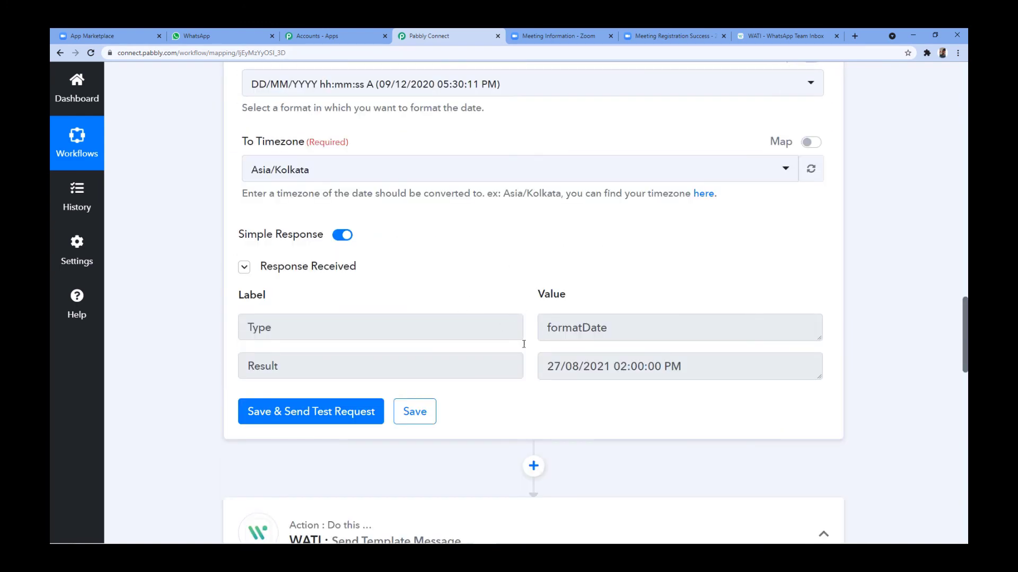
scroll(568, 244, "up", 3)
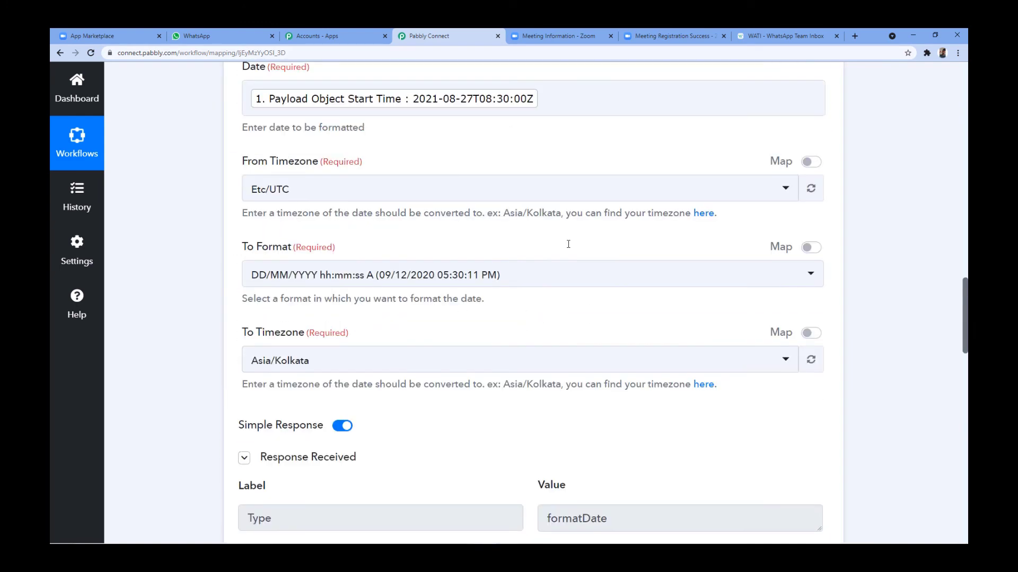
scroll(568, 244, "up", 15)
scroll(591, 360, "down", 2)
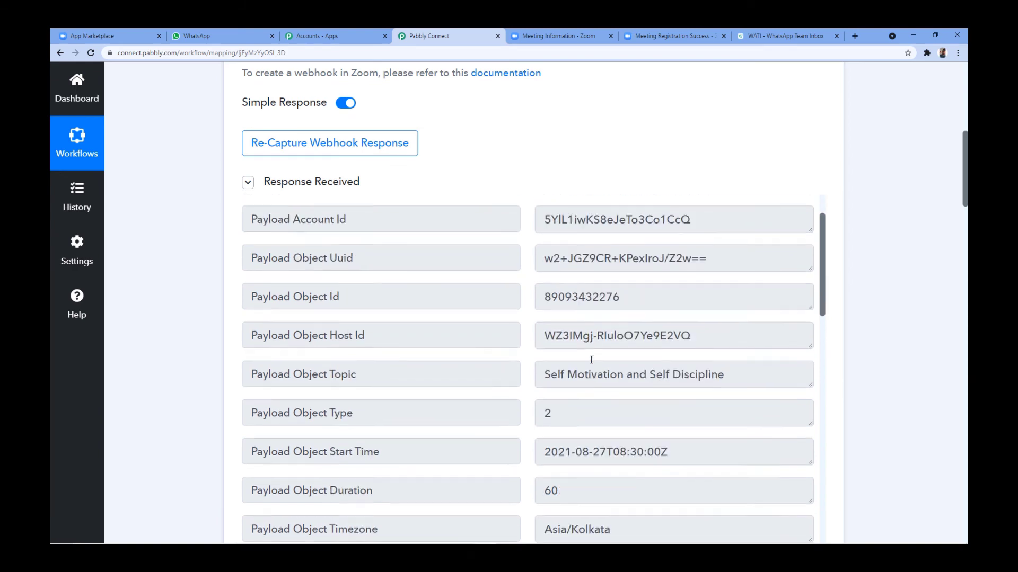
scroll(906, 411, "down", 10)
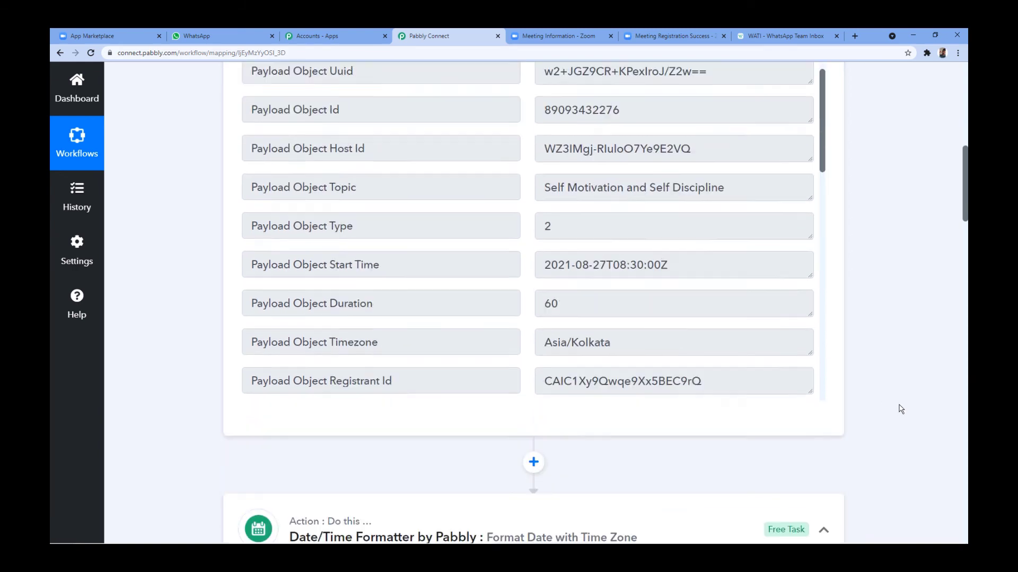
scroll(545, 277, "down", 2)
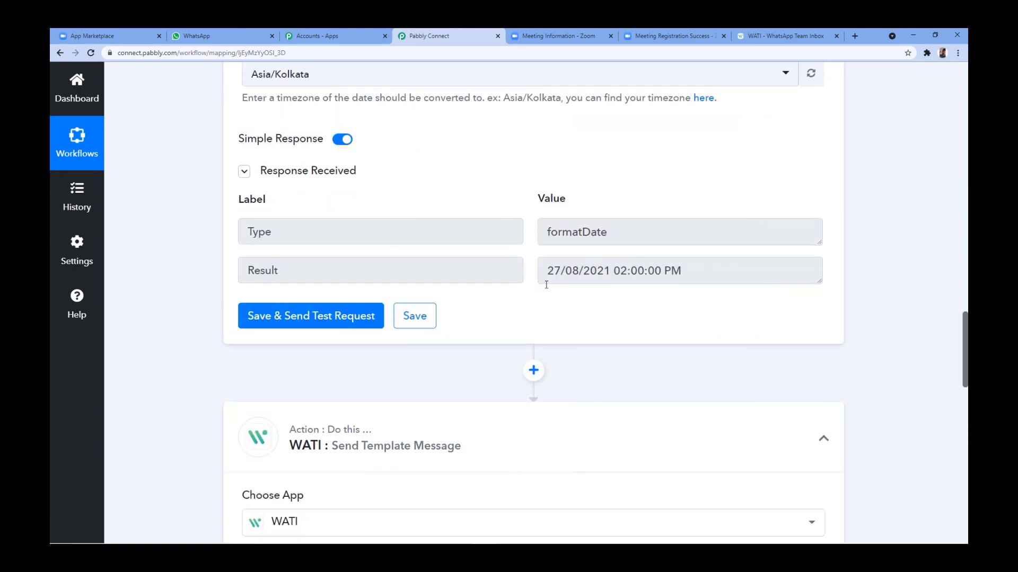
scroll(413, 262, "up", 2)
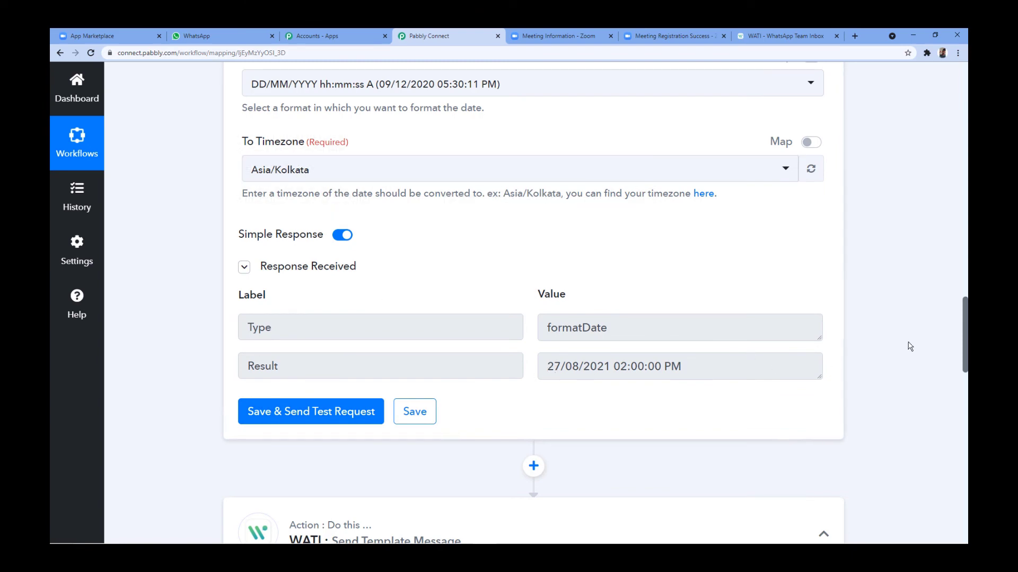
scroll(893, 343, "down", 15)
scroll(858, 316, "up", 3)
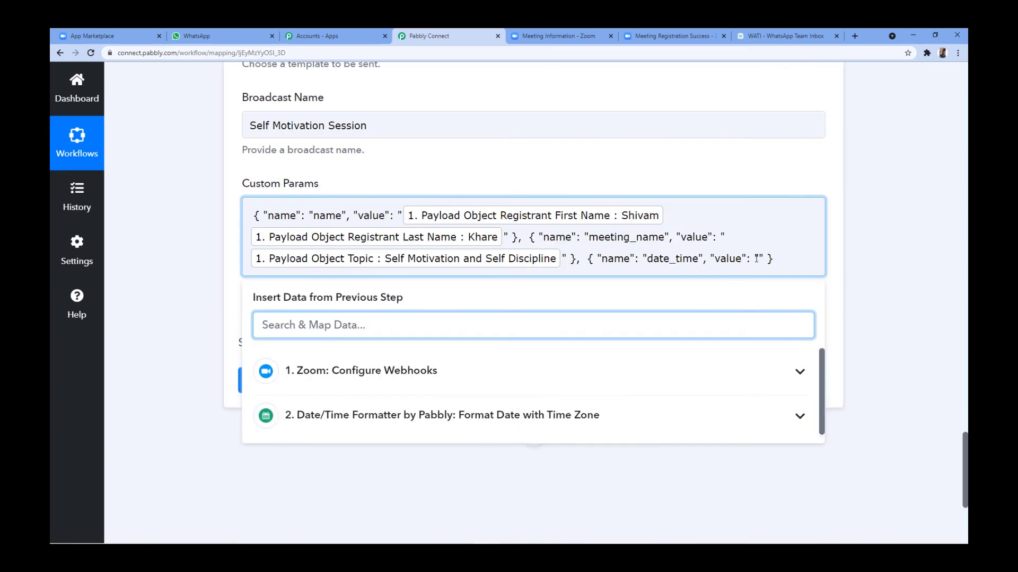
left_click(490, 417)
left_click(384, 483)
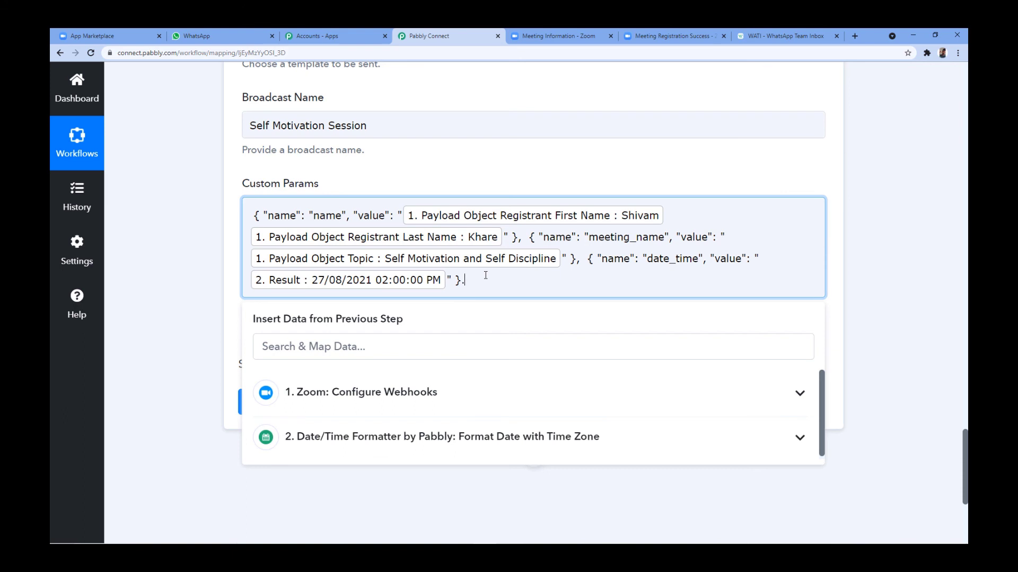
Step: Check the remaining variable in the WATI template and append , { "name": "color", "value": "blue" } as the fourth custom parameter in Pabbly Connect
type("\" },")
left_click(769, 35)
left_click(366, 375)
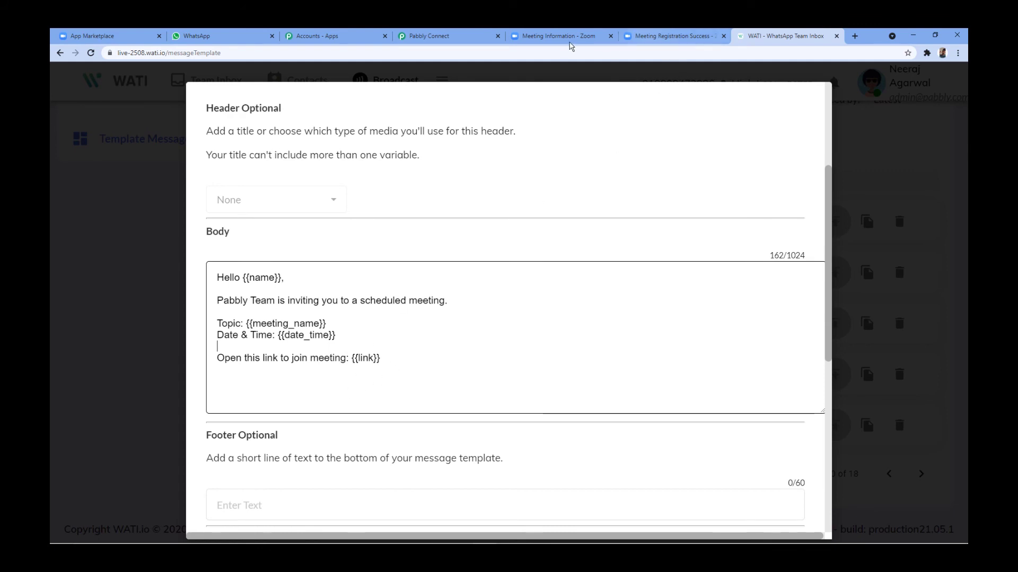
left_click(468, 33)
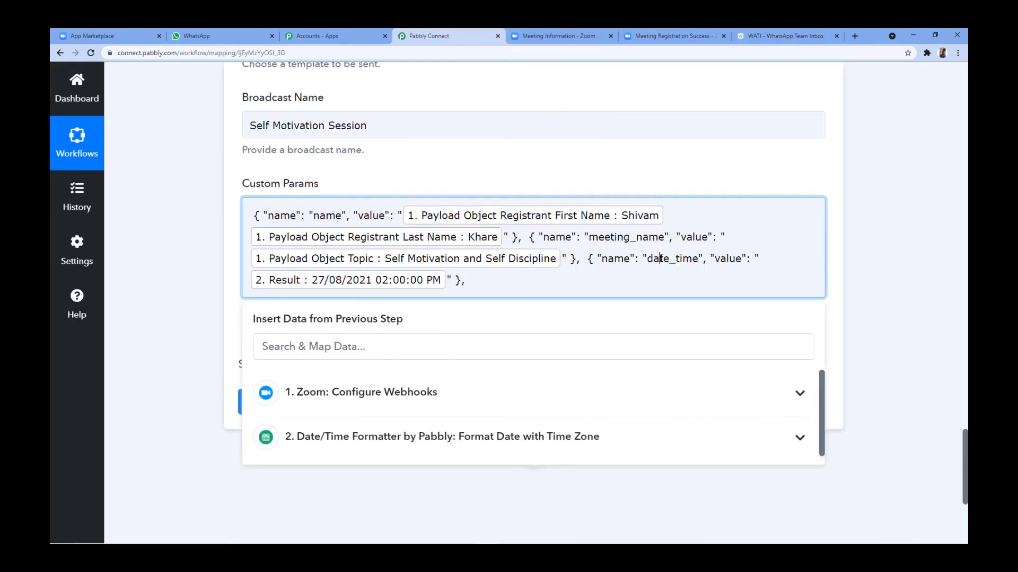
type("{ \"name\": \"color\", \"value\": \"blue\" }")
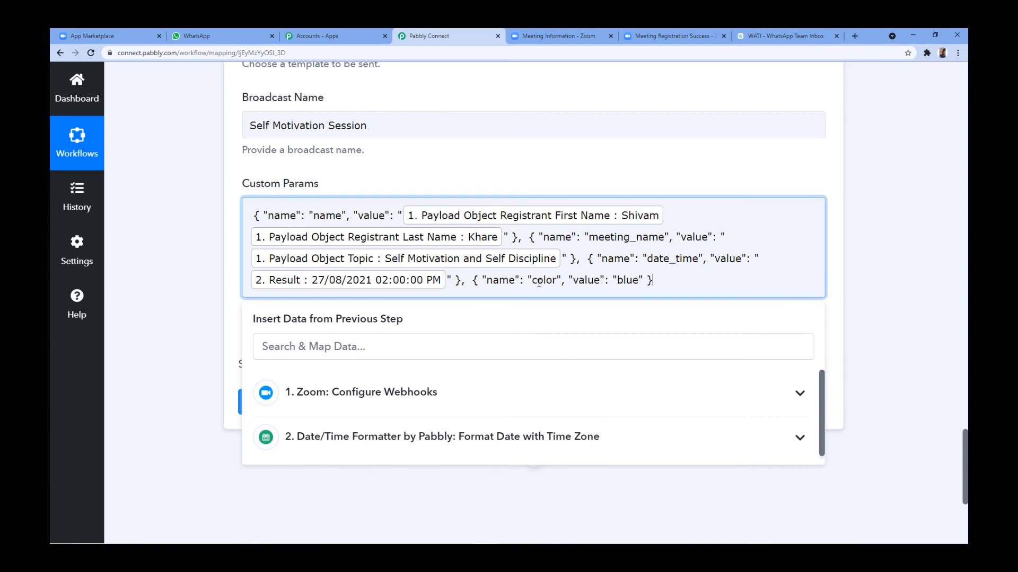
Step: Name the fourth custom parameter link, verify that variable in the WATI template, and empty the parameter's example value in Pabbly Connect
double_click(544, 280)
type("link")
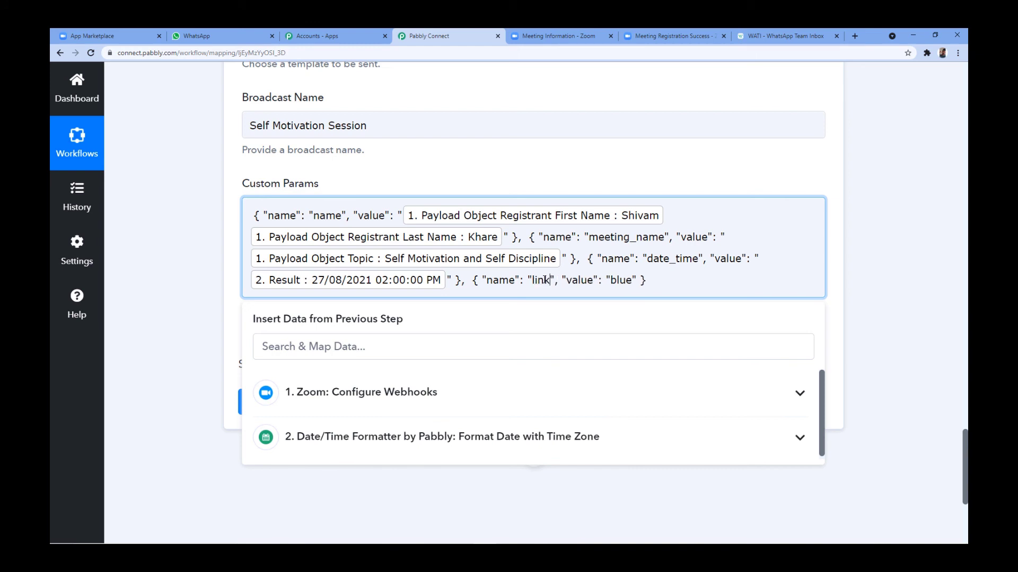
left_click(785, 36)
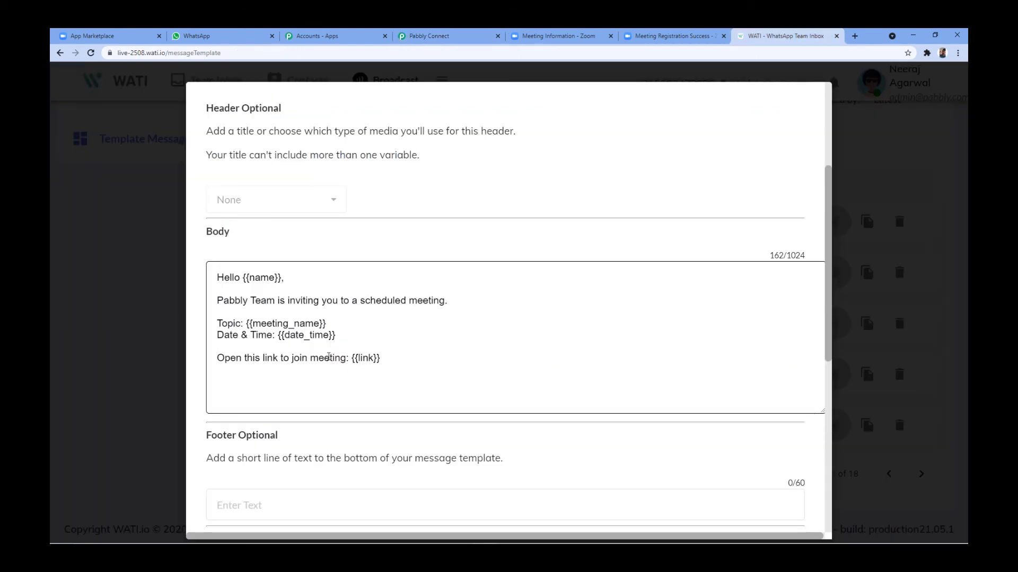
left_click(424, 36)
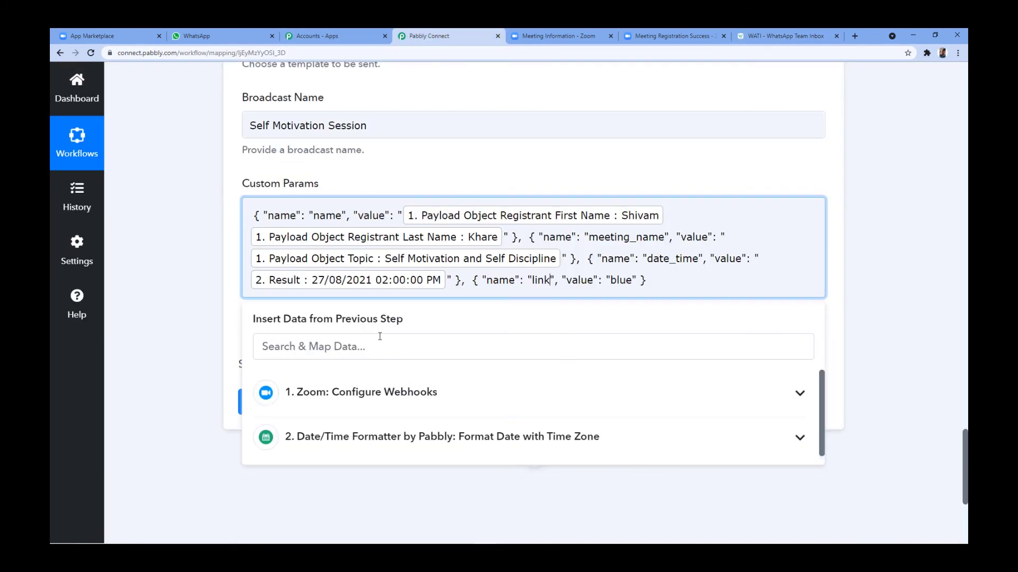
double_click(623, 280)
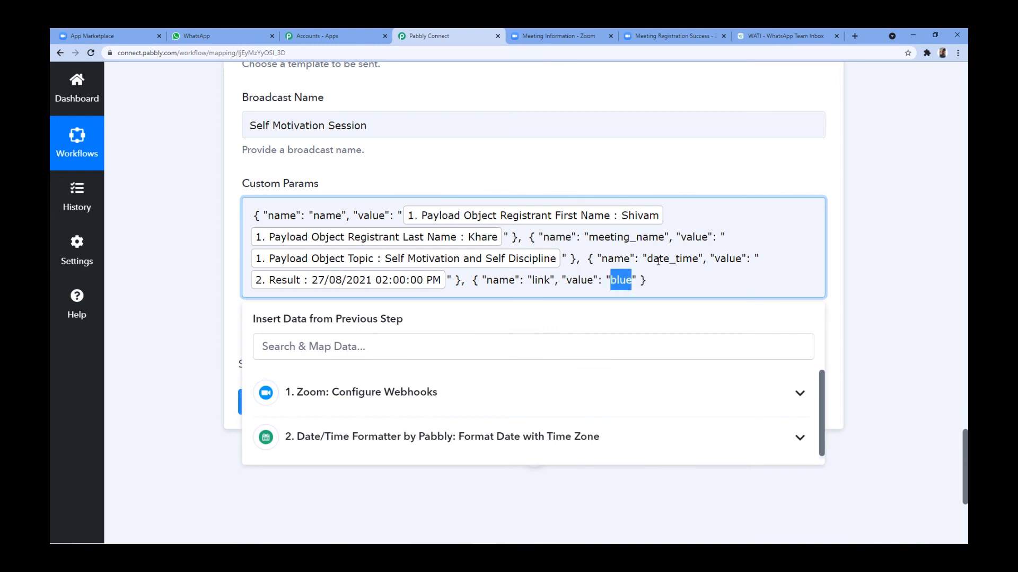
key("BackSpace")
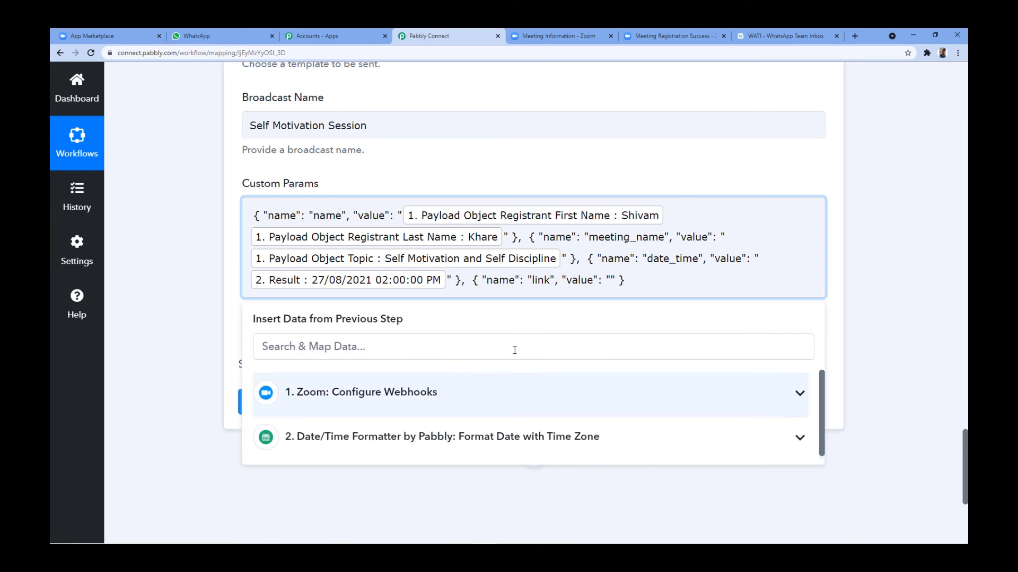
Step: Map Payload Object Registrant Join Url from the Zoom webhook data into the link parameter's value
left_click(446, 392)
scroll(197, 346, "down", 4)
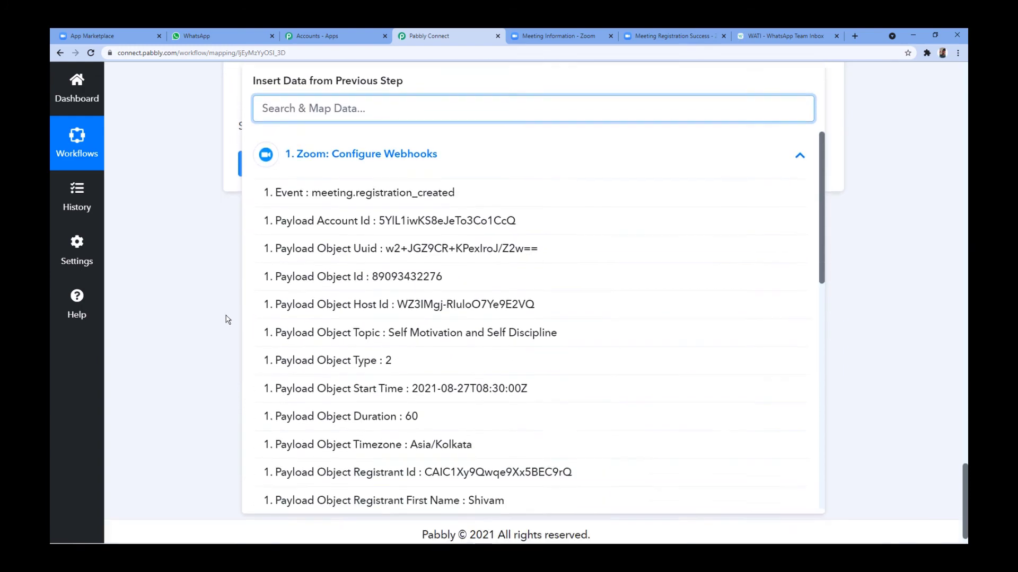
scroll(409, 295, "down", 10)
scroll(436, 285, "down", 1)
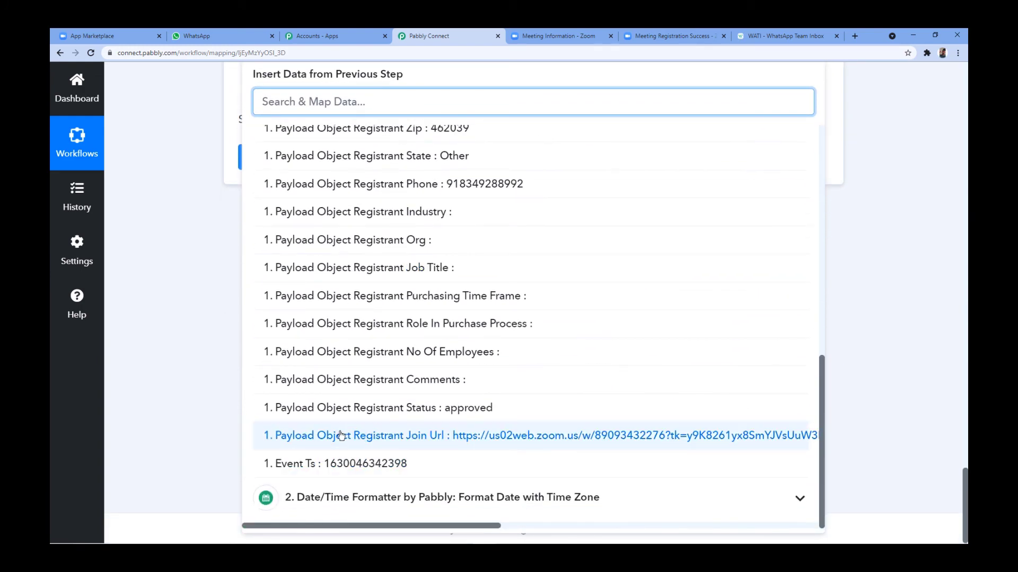
left_click(534, 440)
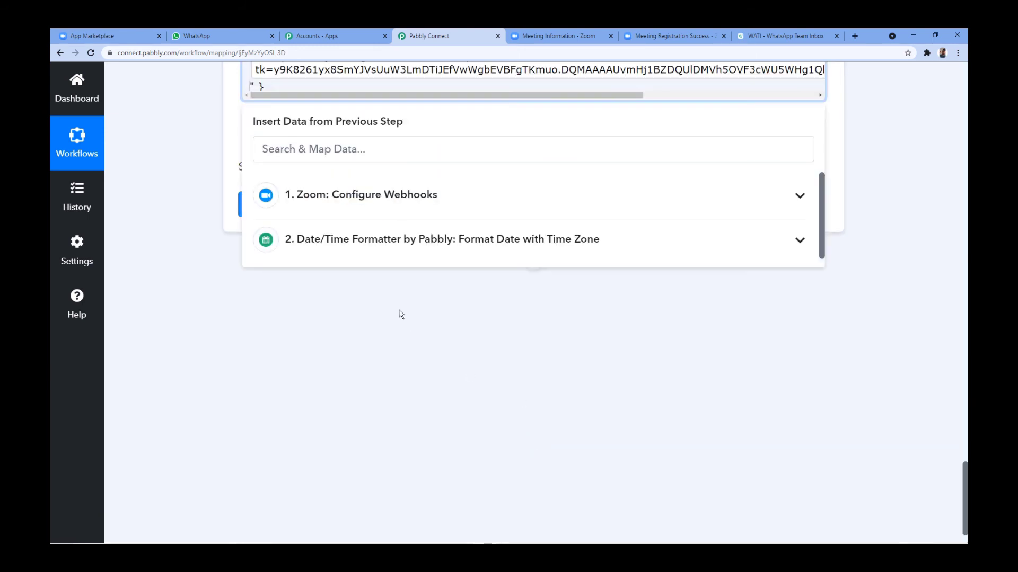
Step: Compare Custom Params with the WATI template variables, and save the Pabbly Connect action while sending a test request
scroll(493, 329, "up", 4)
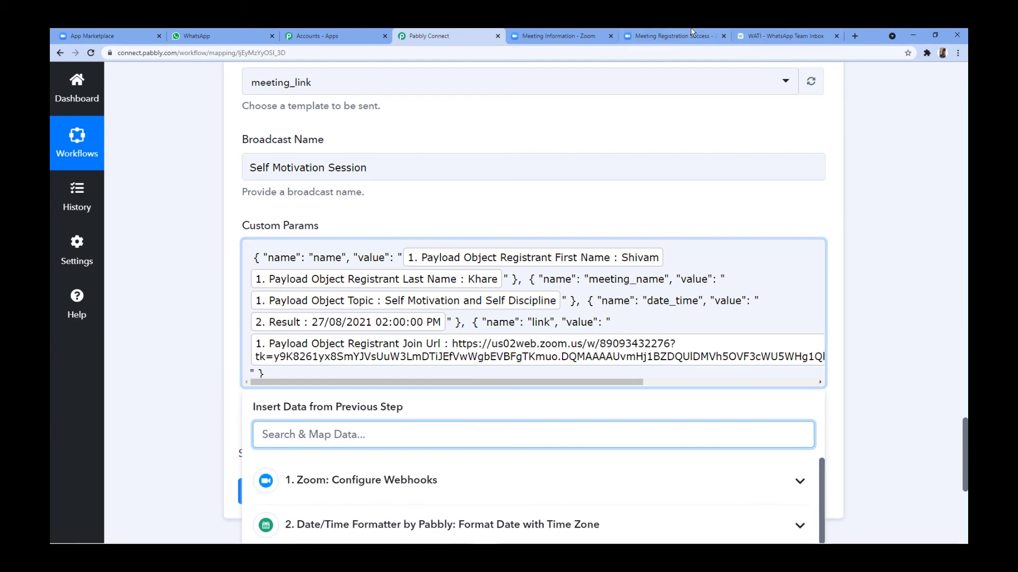
left_click(779, 36)
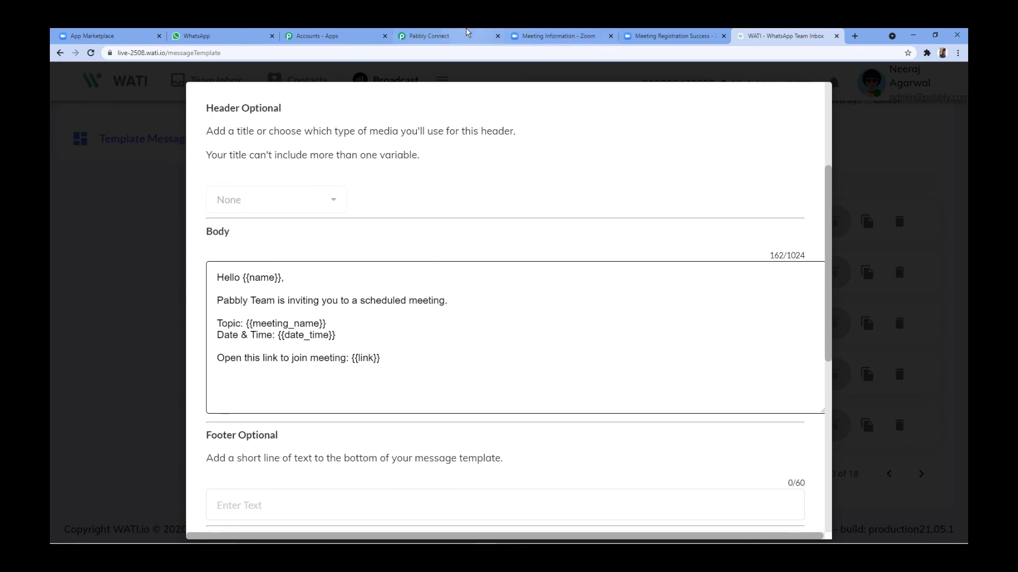
left_click(435, 35)
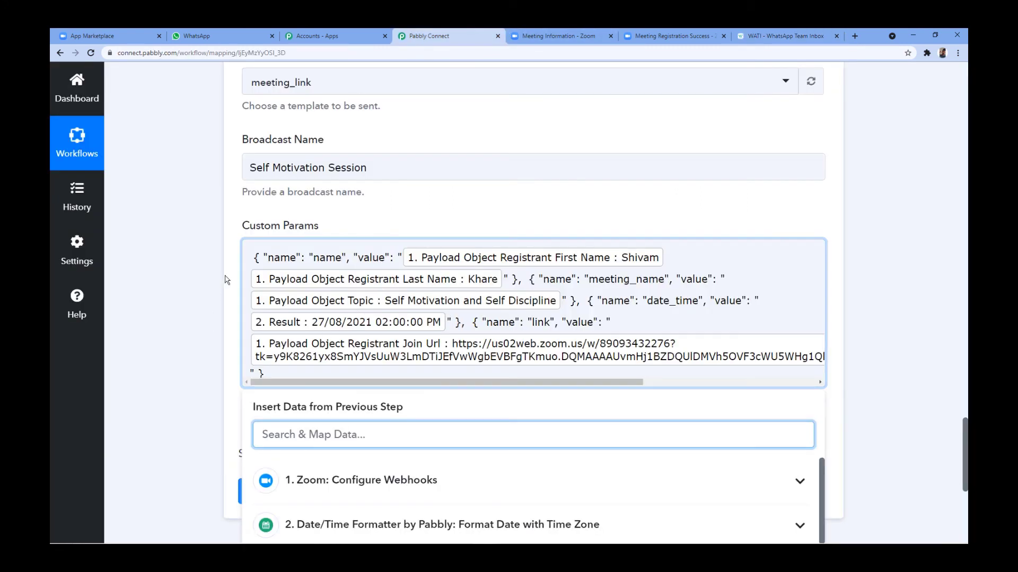
left_click(180, 274)
scroll(159, 263, "down", 2)
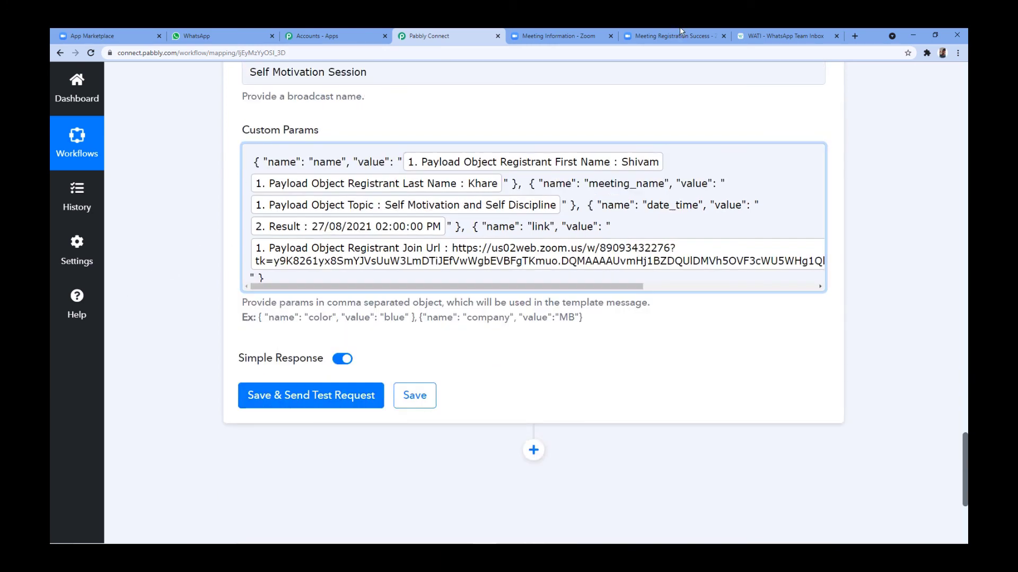
left_click(779, 35)
key("ctrl+4")
left_click(322, 401)
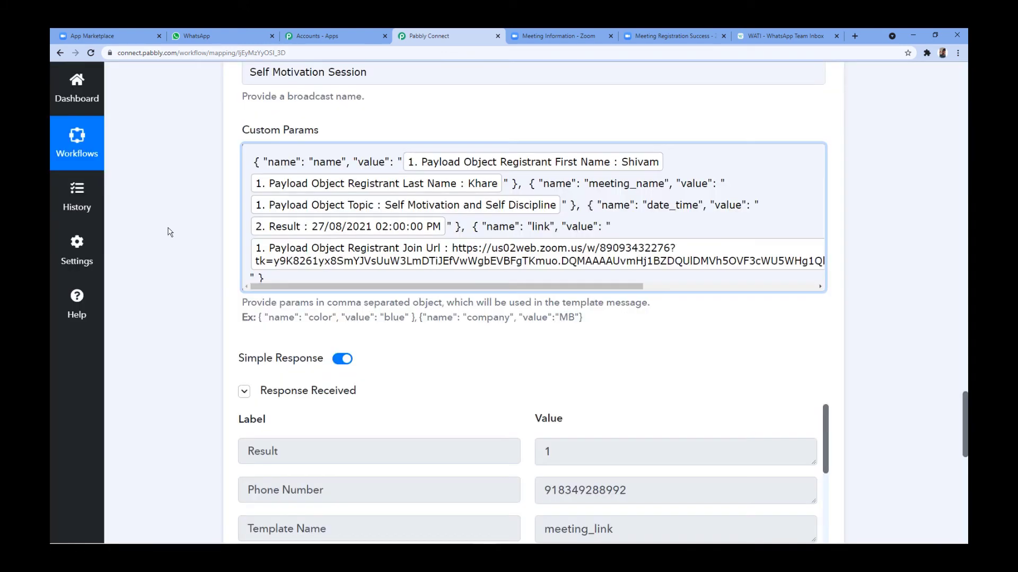
Step: Review the WATI test response's template name and parameter values against the mapped fields
scroll(167, 232, "down", 2)
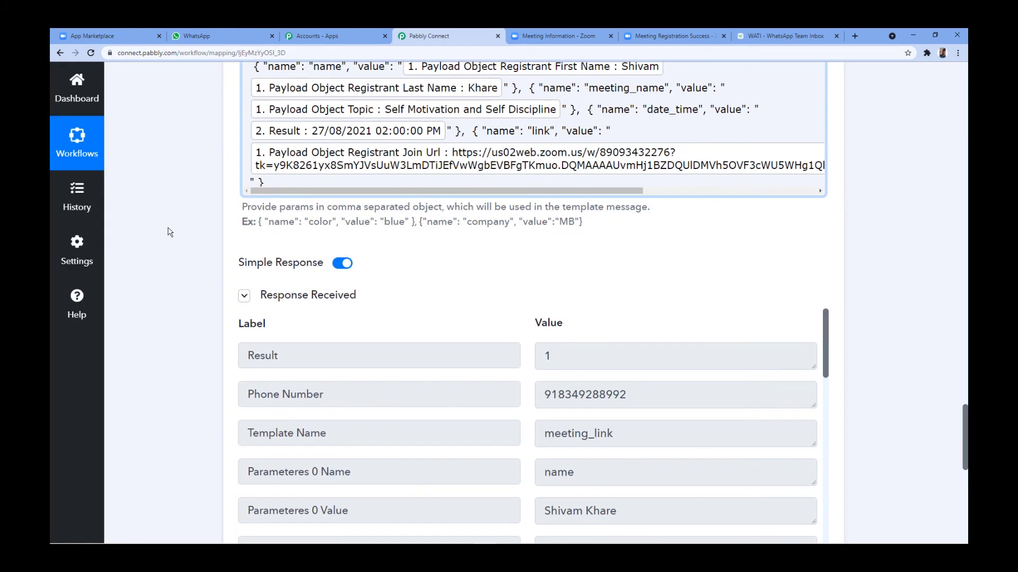
scroll(167, 233, "down", 2)
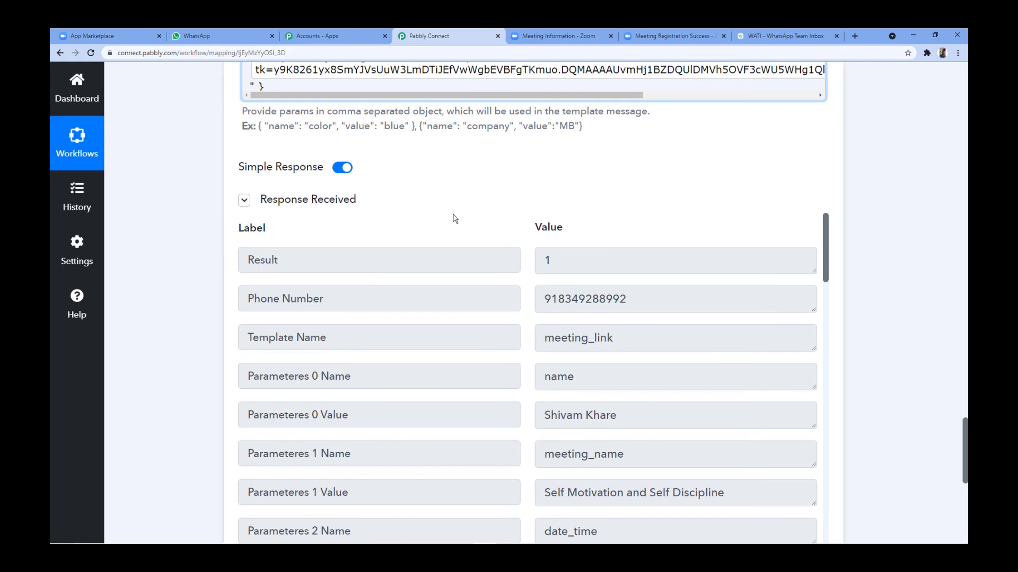
scroll(448, 214, "down", 2)
scroll(459, 164, "up", 2)
scroll(481, 155, "up", 6)
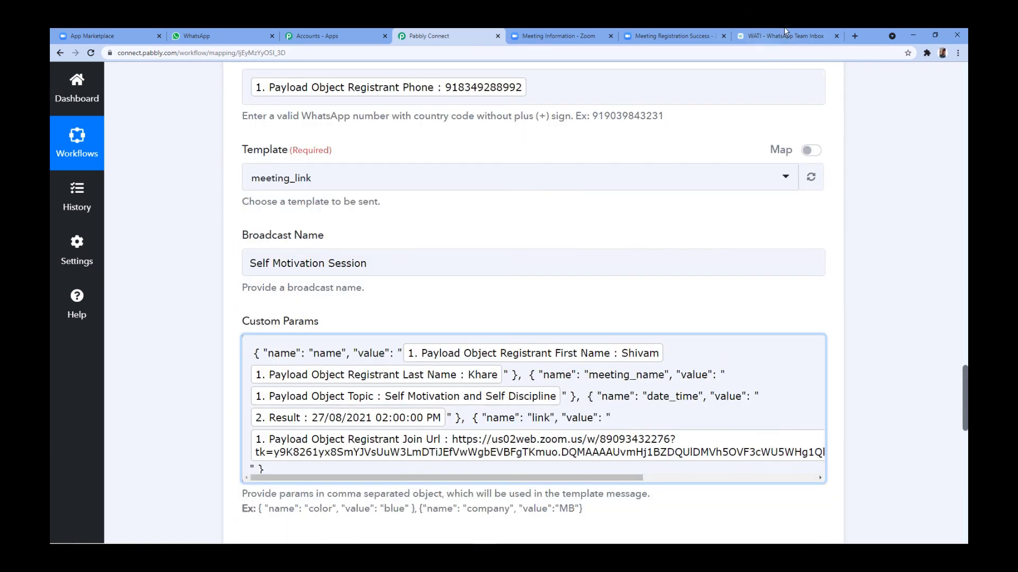
Step: Recheck the WATI template body and the Pabbly Connect action settings, and switch to WhatsApp to examine the delivered test message
left_click(785, 33)
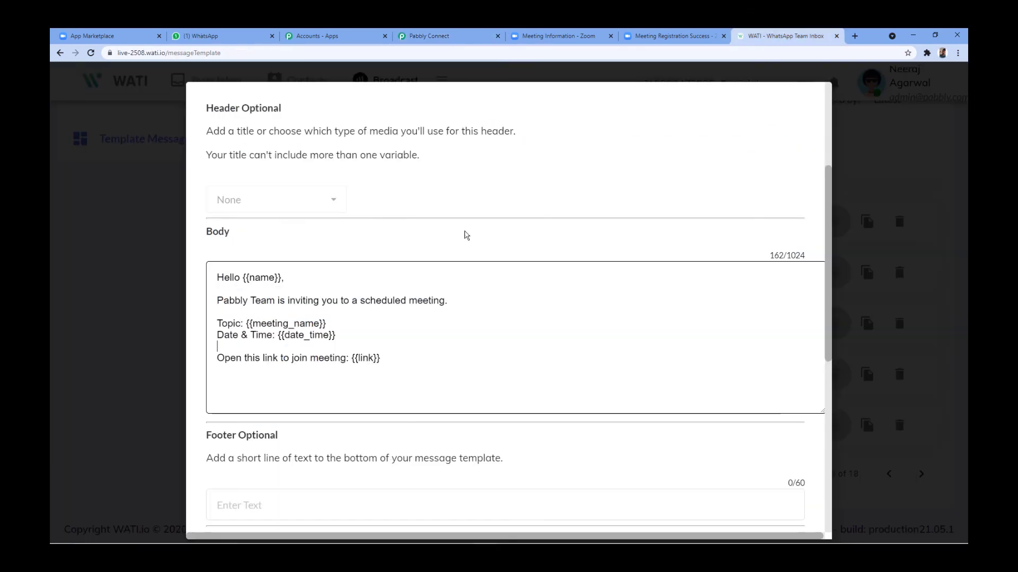
left_click(467, 36)
scroll(239, 234, "up", 6)
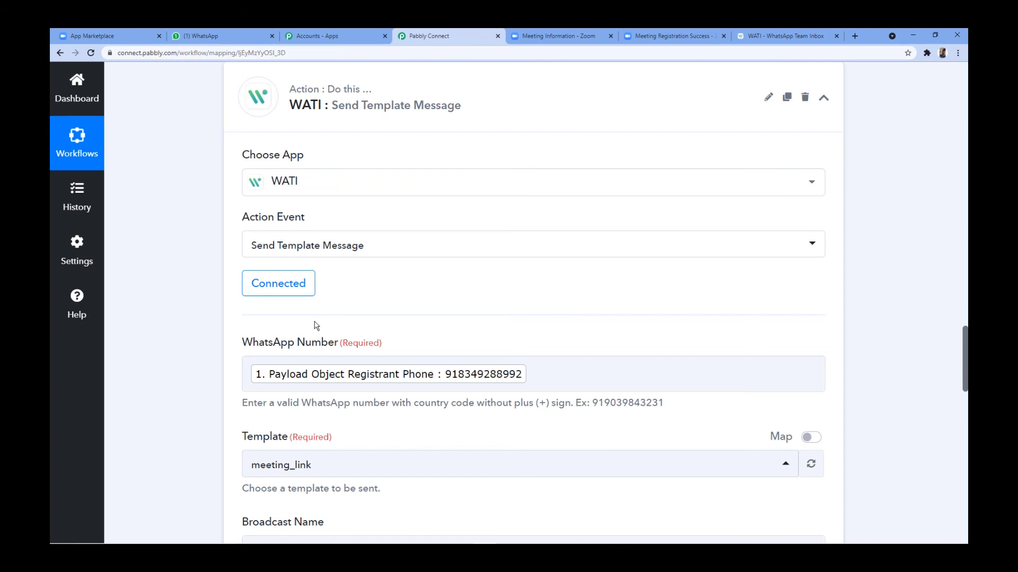
left_click(253, 33)
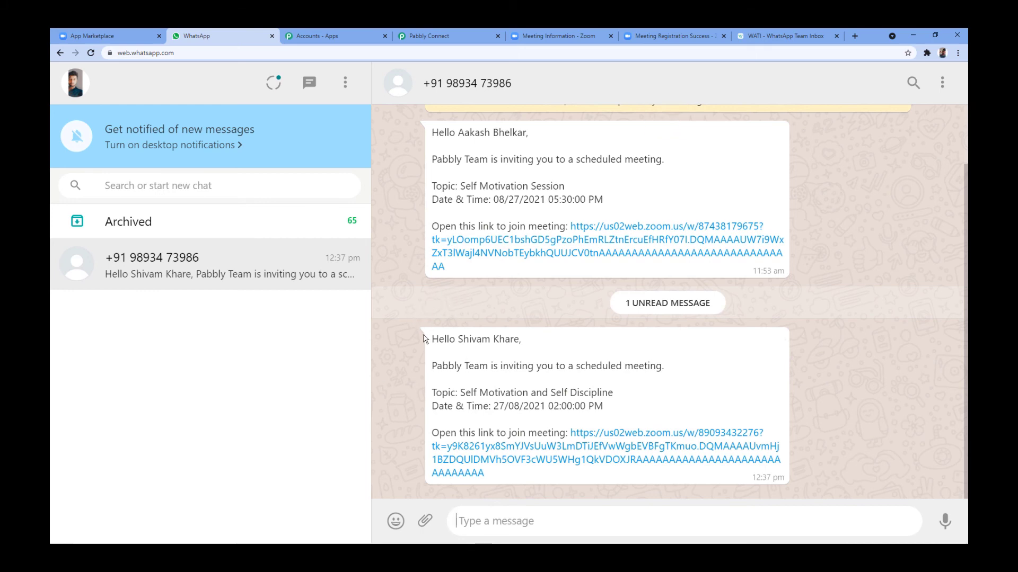
Step: Compare the delivered WhatsApp message with the Zoom registration details, the mapped Custom Params in Pabbly Connect and the WATI template body
left_click(663, 34)
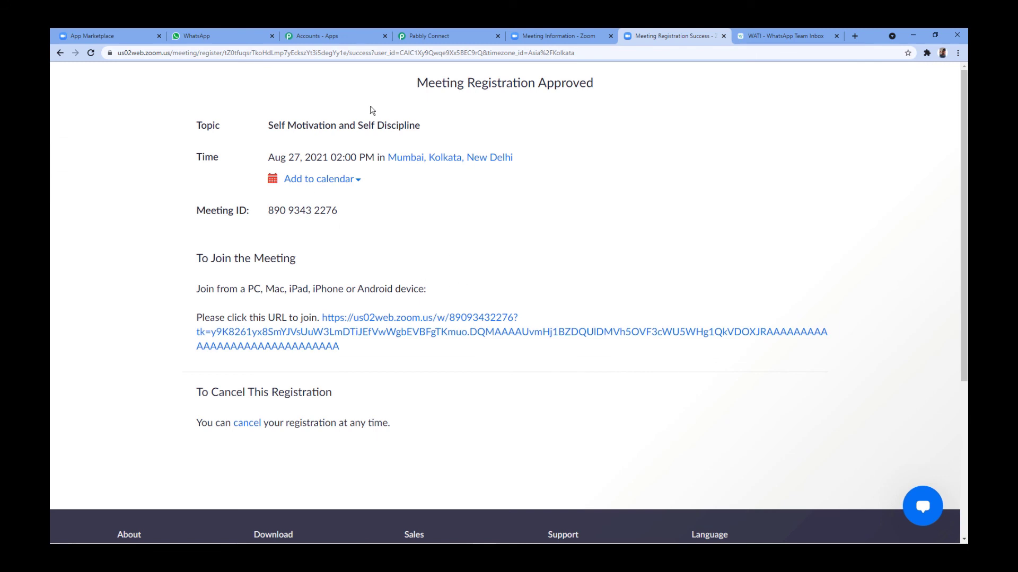
left_click(227, 35)
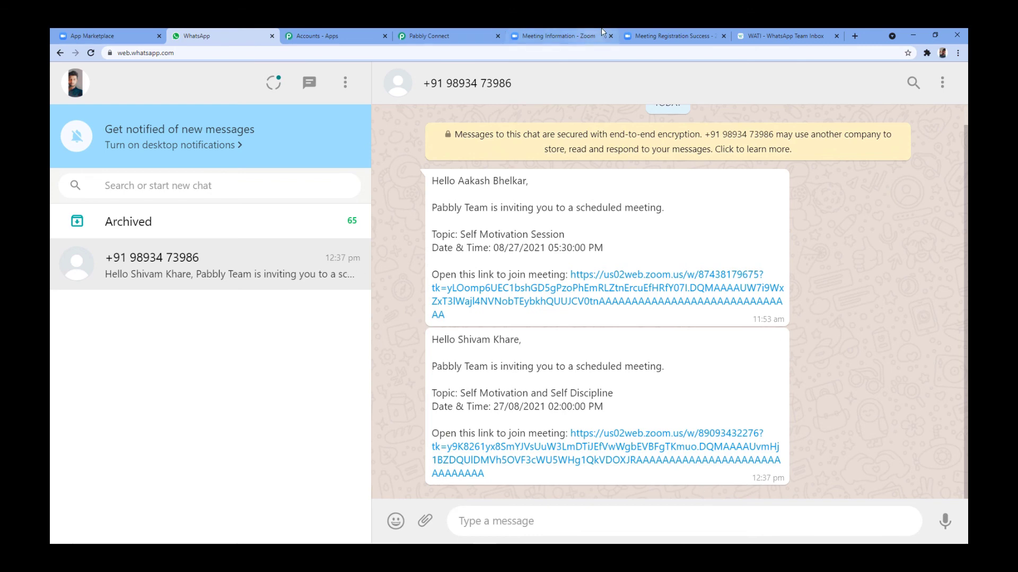
left_click(429, 35)
scroll(262, 314, "down", 2)
scroll(262, 314, "down", 5)
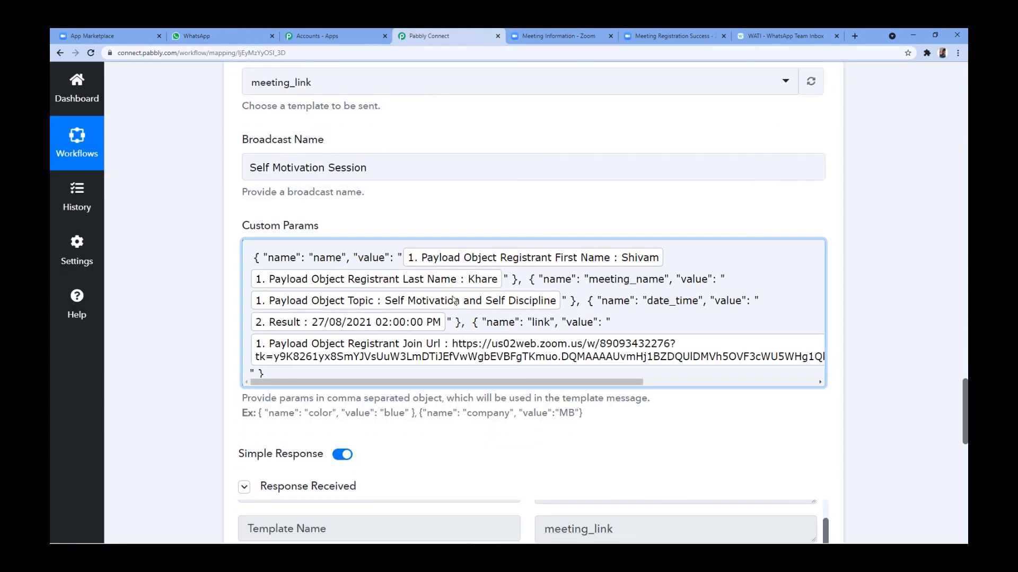
left_click(789, 35)
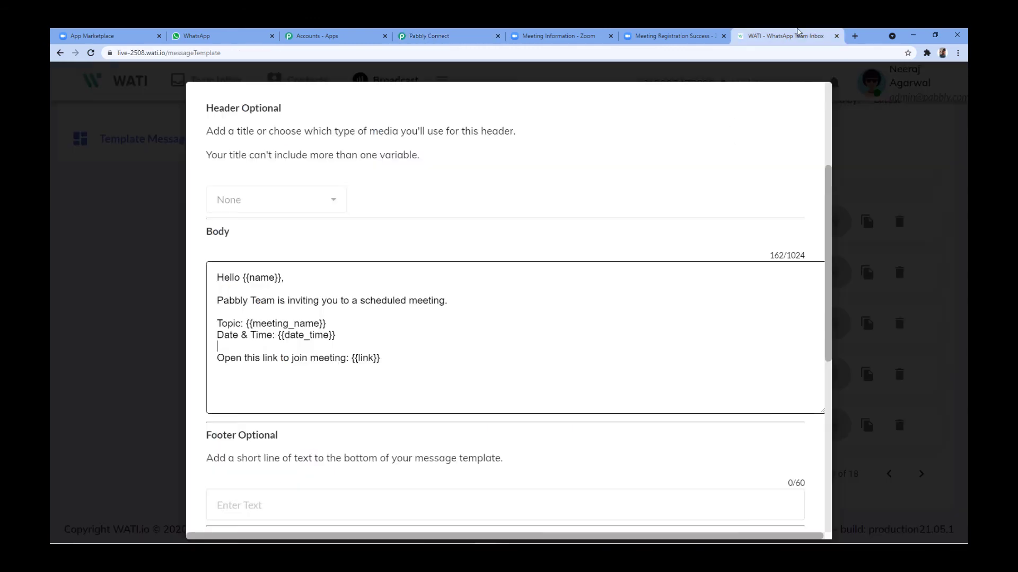
left_click(227, 38)
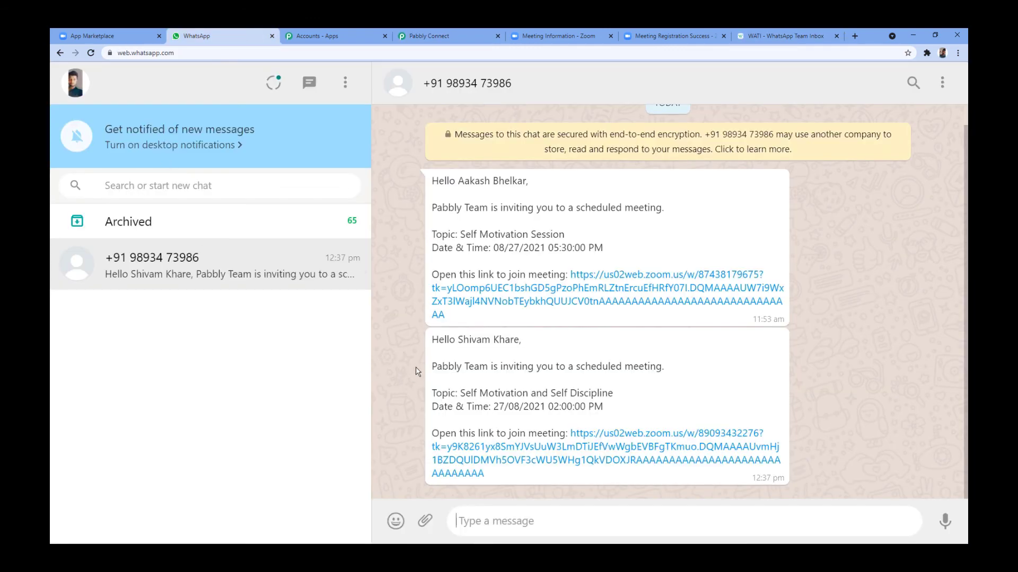
Step: Return to Pabbly Connect and collapse the WATI action, the Date/Time Formatter action and the Zoom trigger
left_click(440, 33)
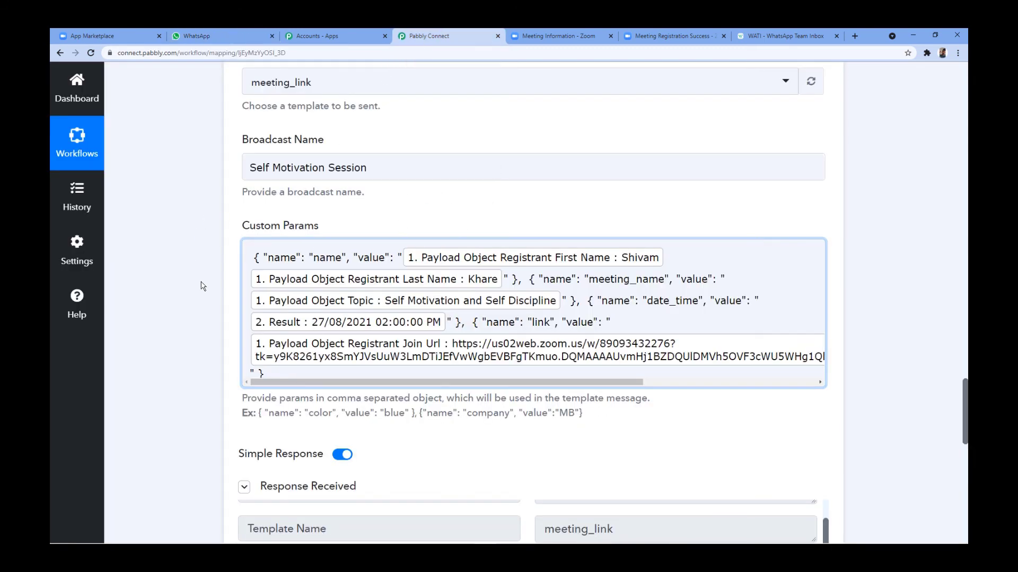
scroll(203, 287, "up", 3)
scroll(203, 289, "up", 6)
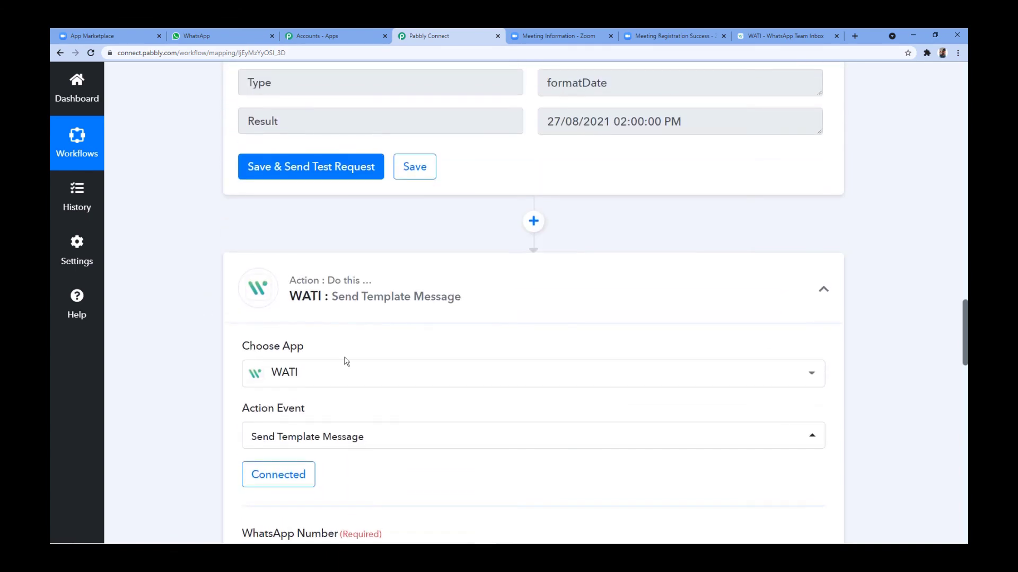
left_click(552, 295)
scroll(592, 247, "up", 15)
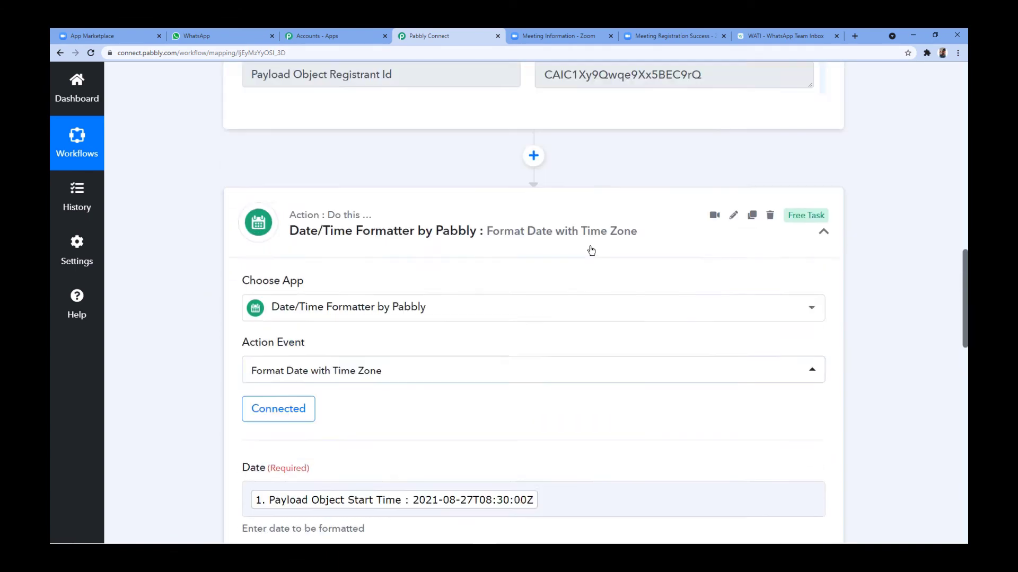
scroll(591, 250, "down", 12)
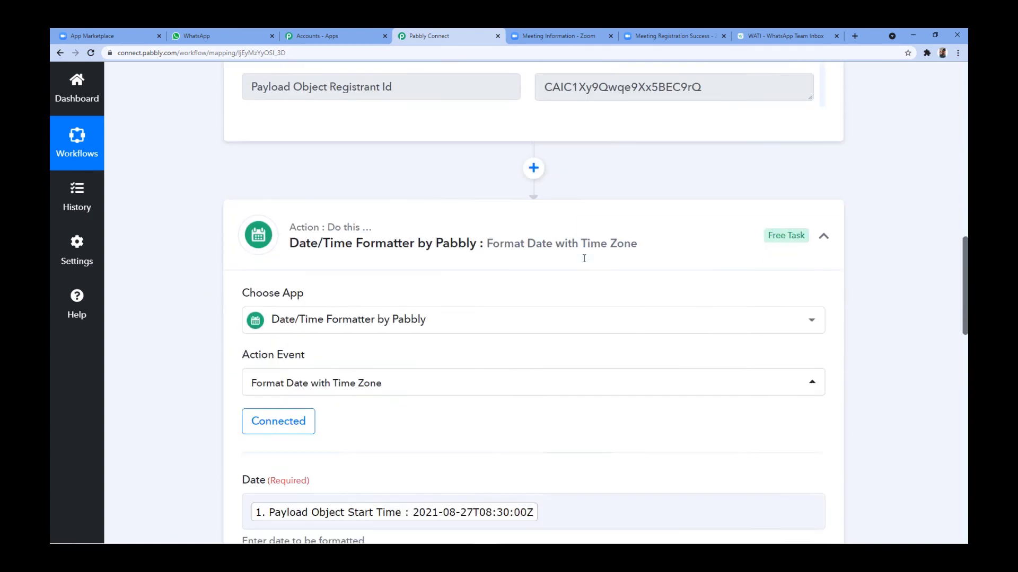
left_click(602, 164)
scroll(555, 206, "up", 15)
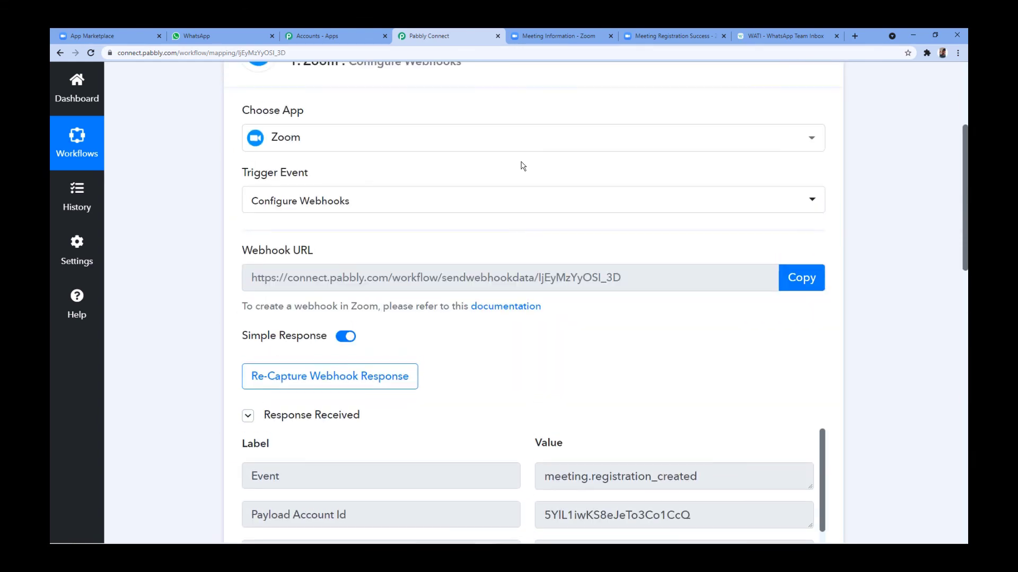
left_click(550, 266)
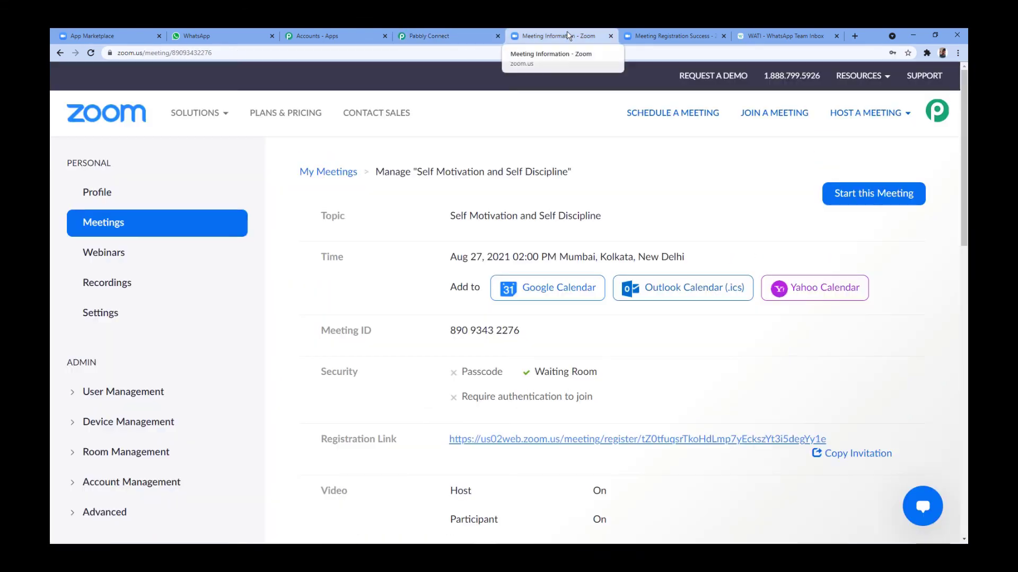
Step: Open the registration link of the Zoom meeting Self Motivation and Self Discipline in a new tab and show its form
left_click(562, 32)
scroll(591, 182, "down", 3)
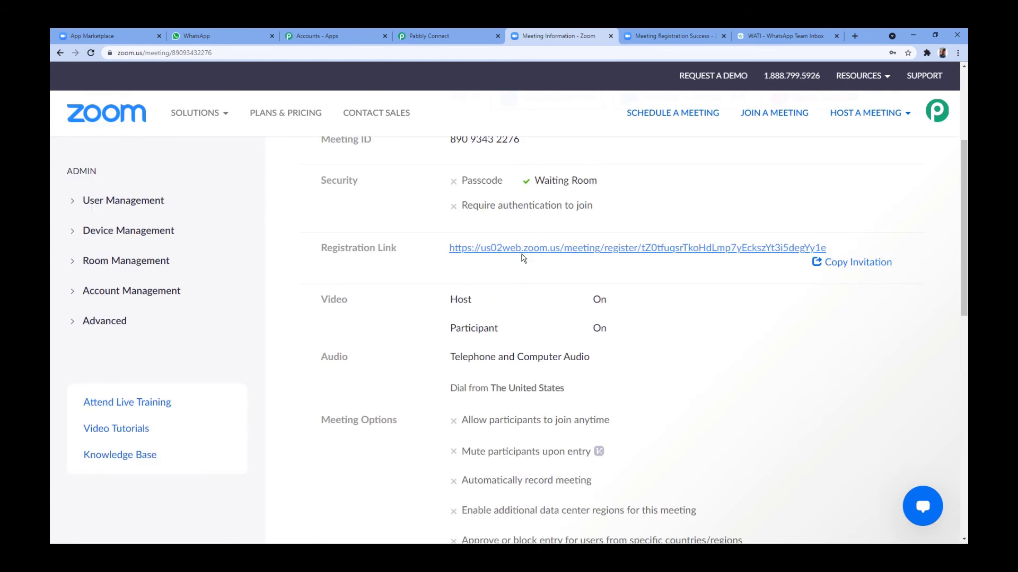
right_click(549, 249)
left_click(583, 257)
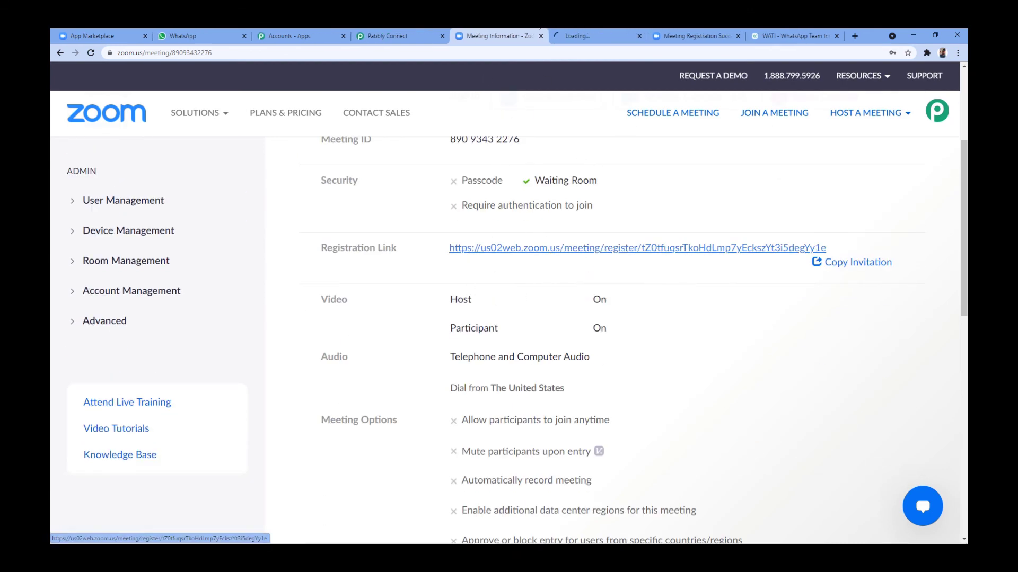
key("ctrl+Tab")
scroll(466, 174, "down", 2)
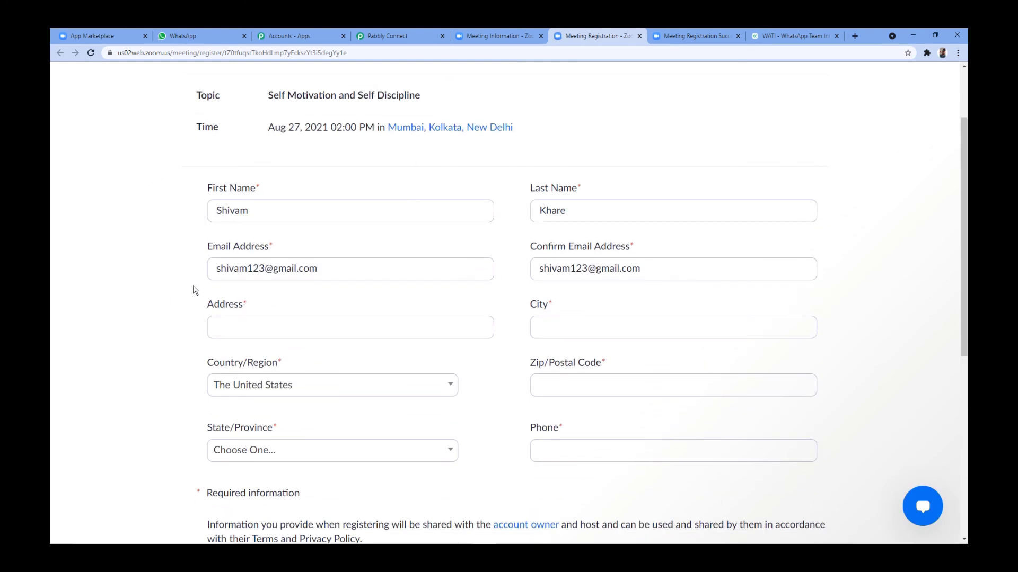
Step: Complete the registration form with a new registrant's name, email, address and phone, country India and state Other, and submit it
scroll(175, 442, "down", 2)
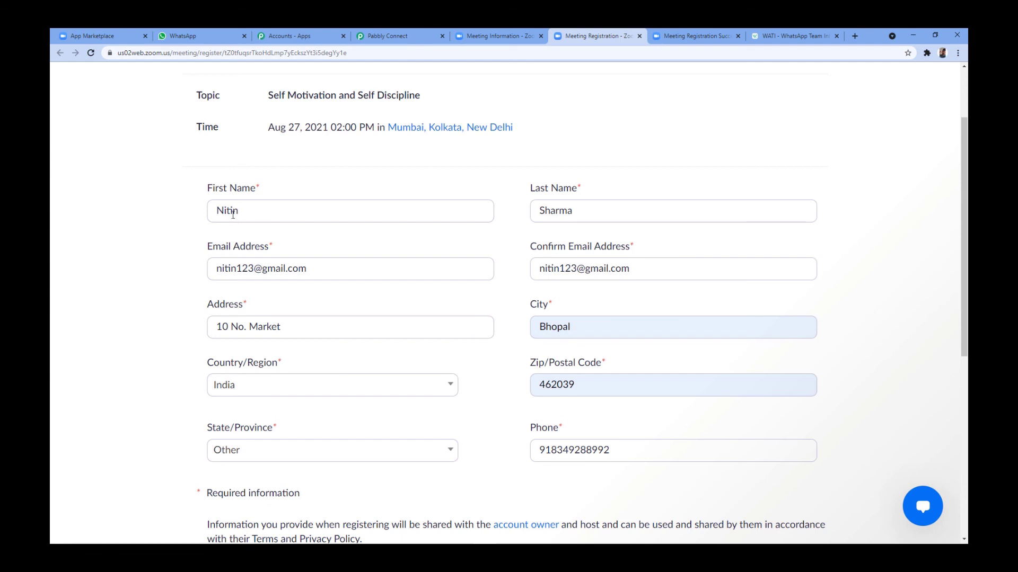
scroll(122, 316, "down", 2)
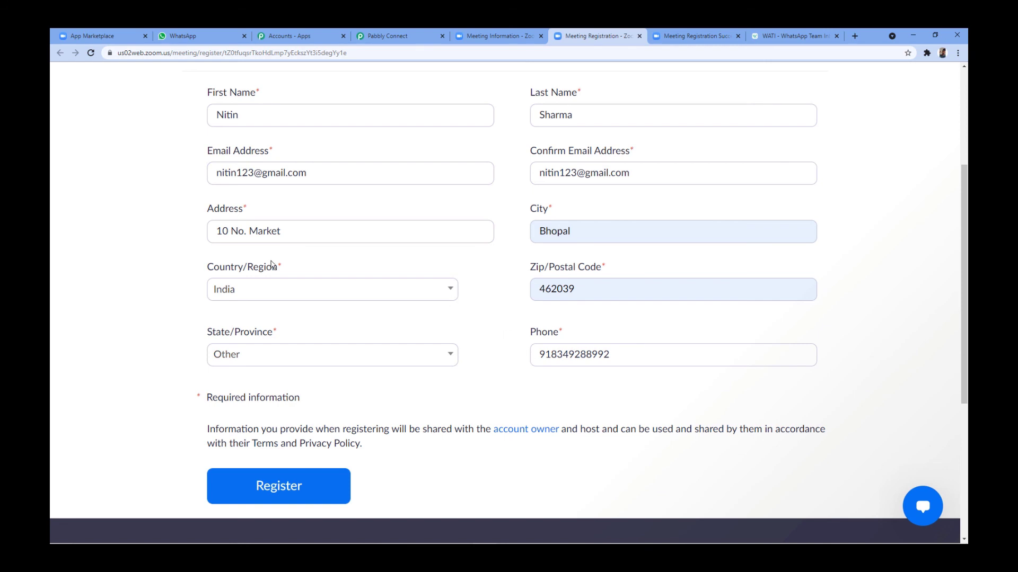
left_click(312, 490)
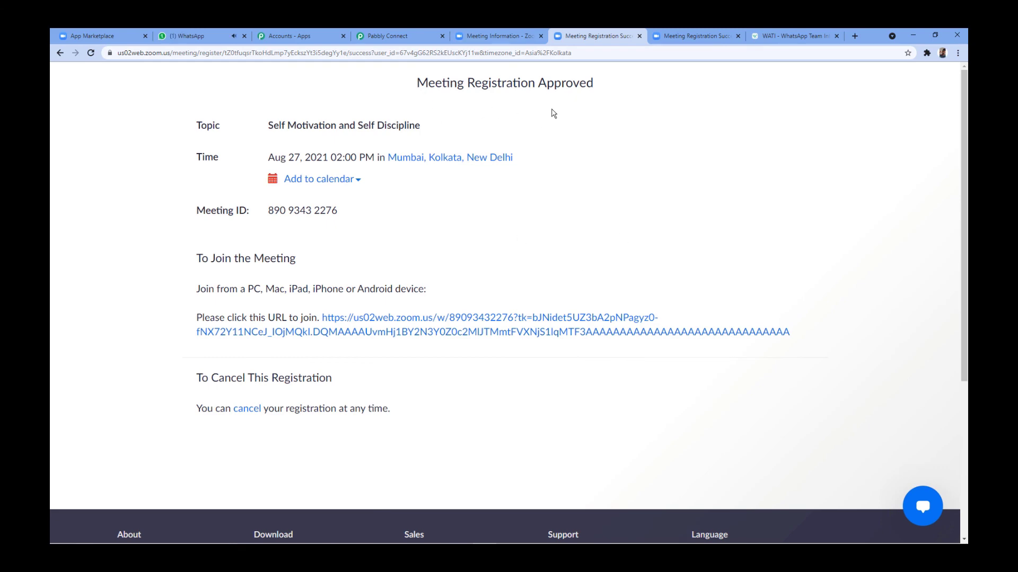
Step: Check the new WhatsApp message's topic, date and time, and join link against the second Zoom registration approval page
left_click(186, 35)
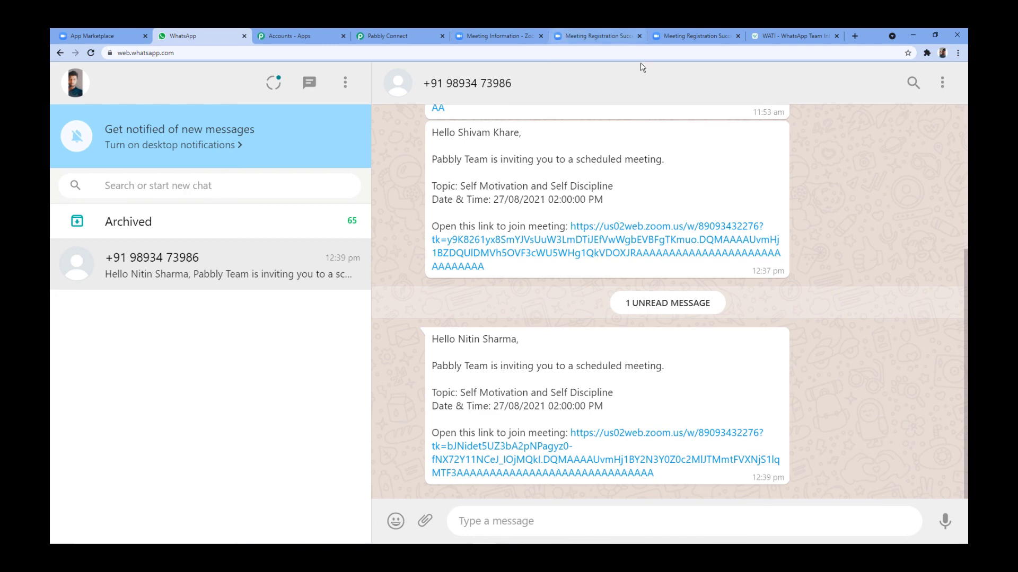
left_click(615, 33)
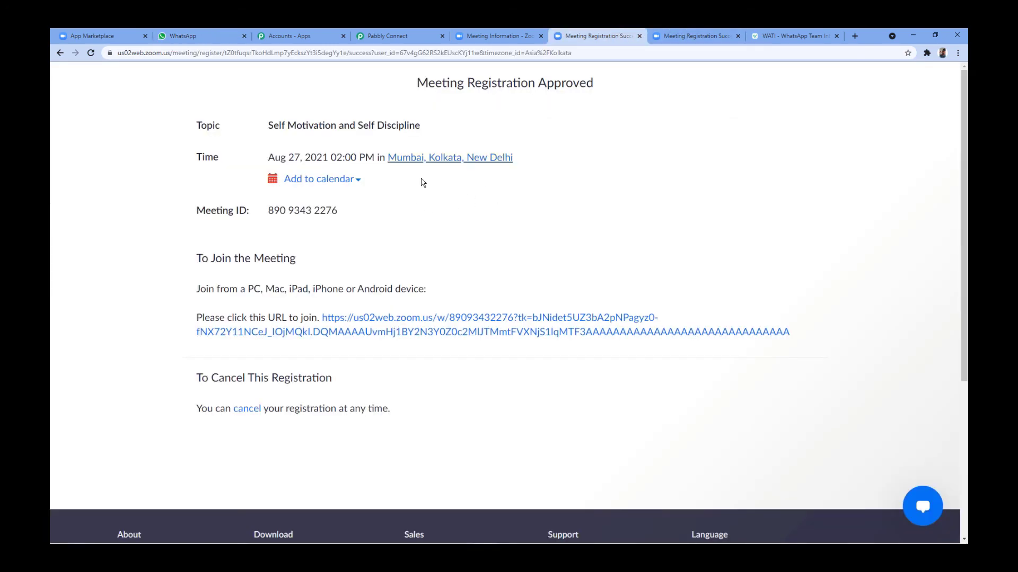
left_click(217, 33)
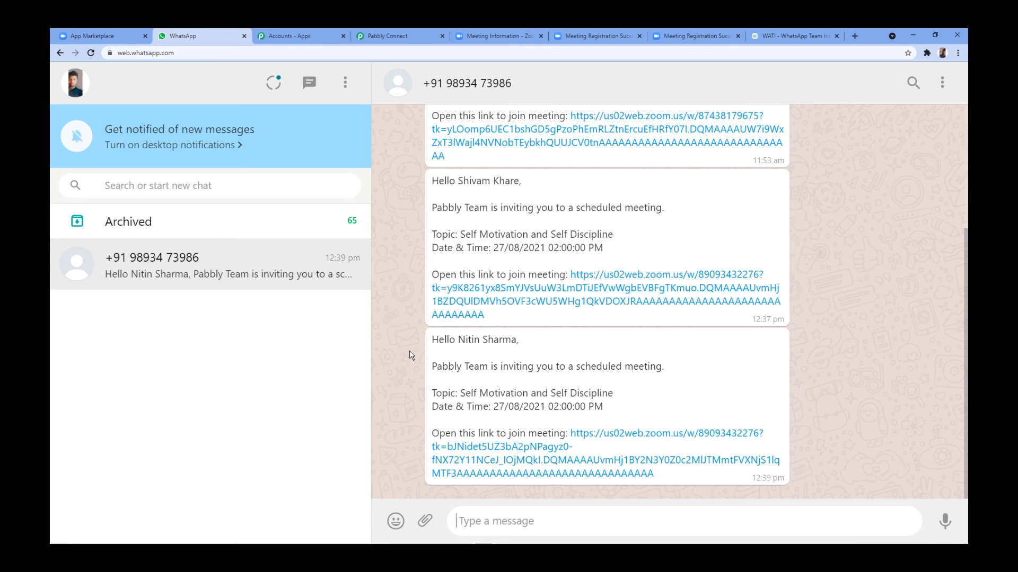
left_click(594, 36)
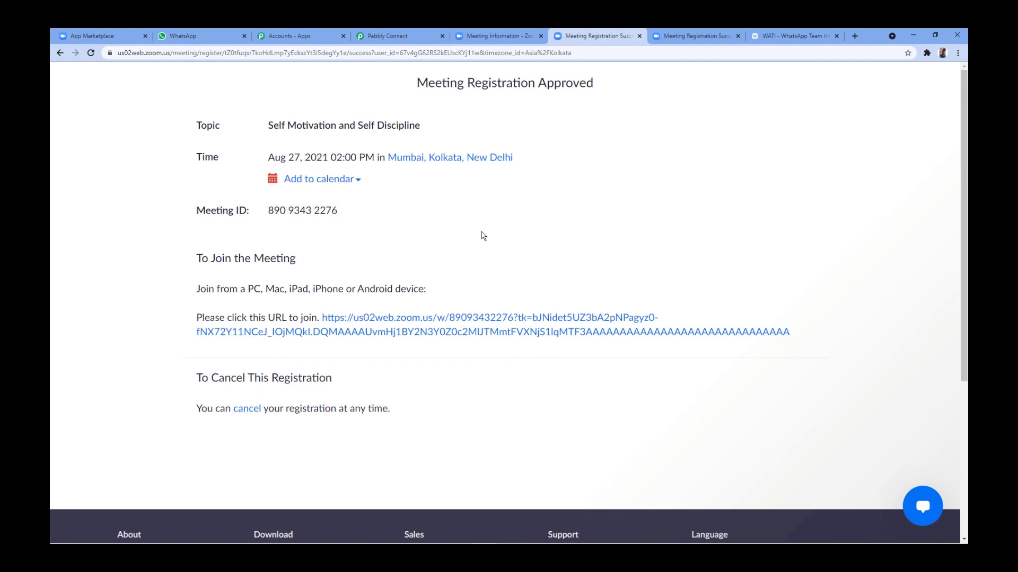
left_click(184, 37)
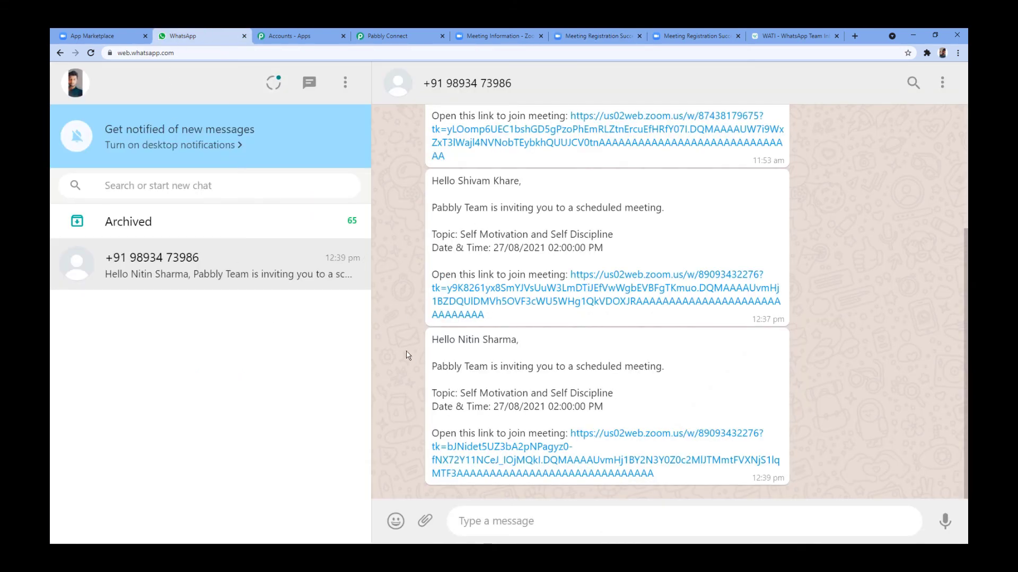
Step: Switch to Pabbly Connect and review the trigger and actions of the Zoom to WhatsApp workflow
left_click(411, 34)
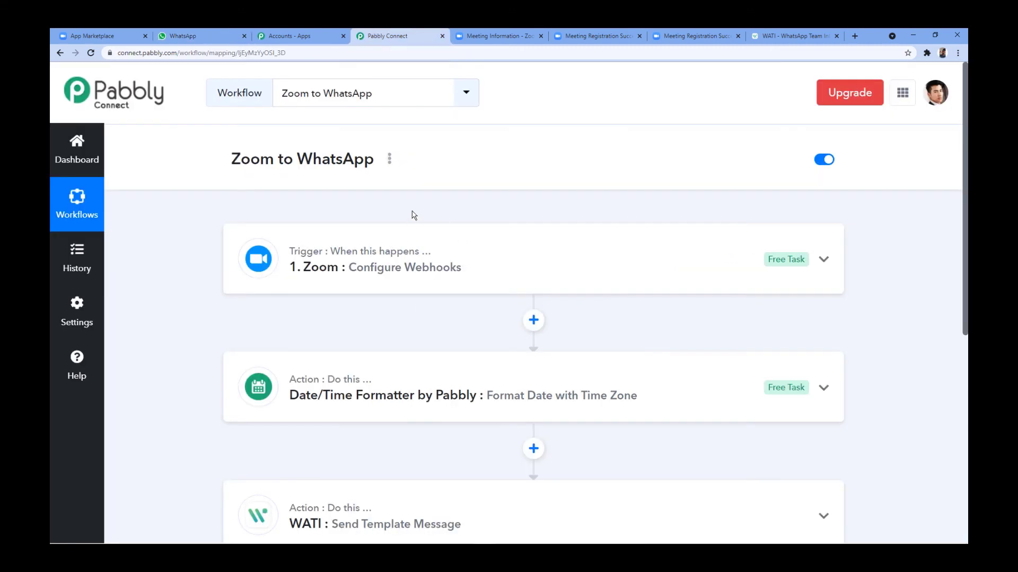
scroll(191, 297, "down", 1)
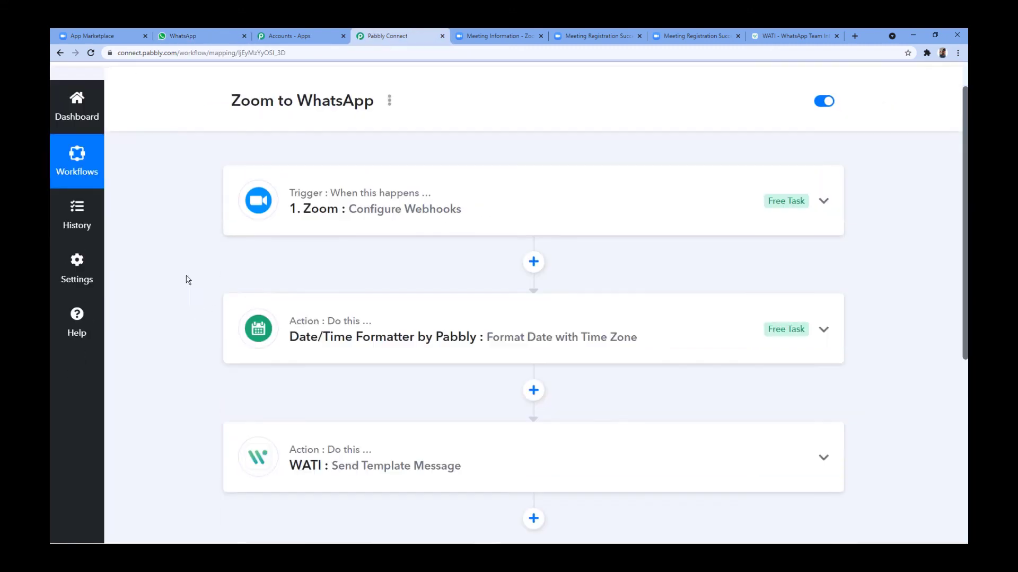
scroll(188, 280, "down", 1)
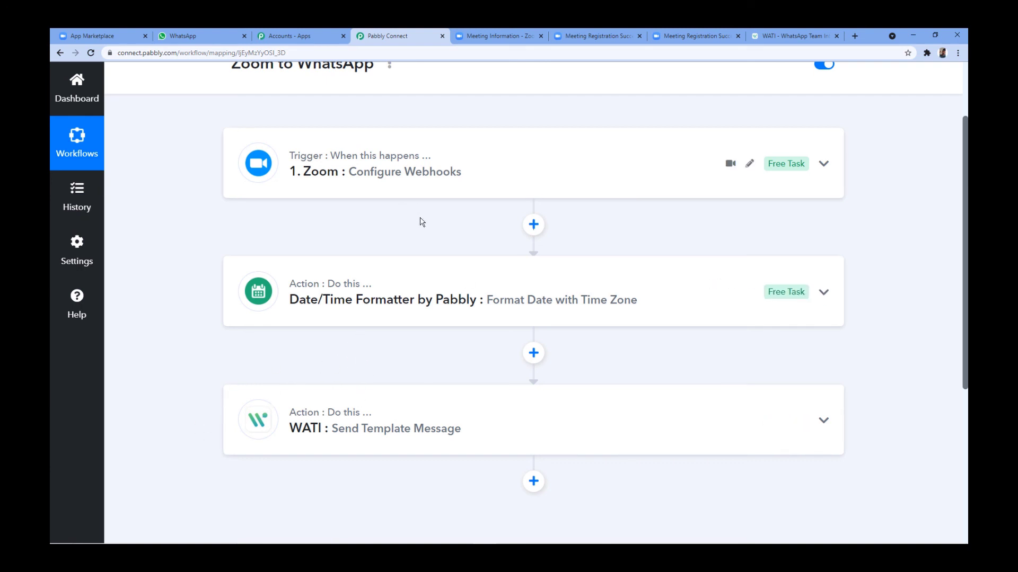
scroll(551, 138, "up", 2)
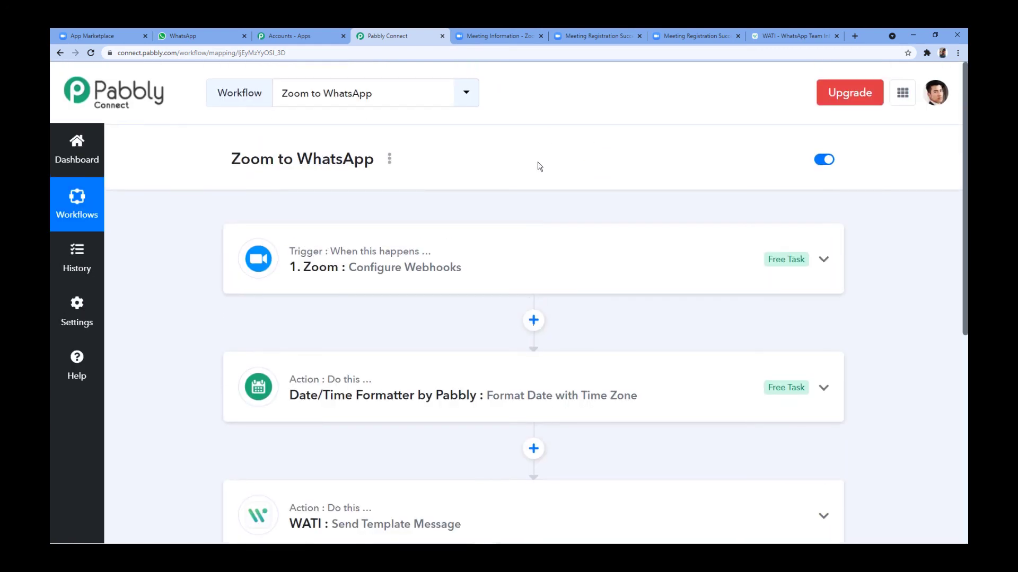